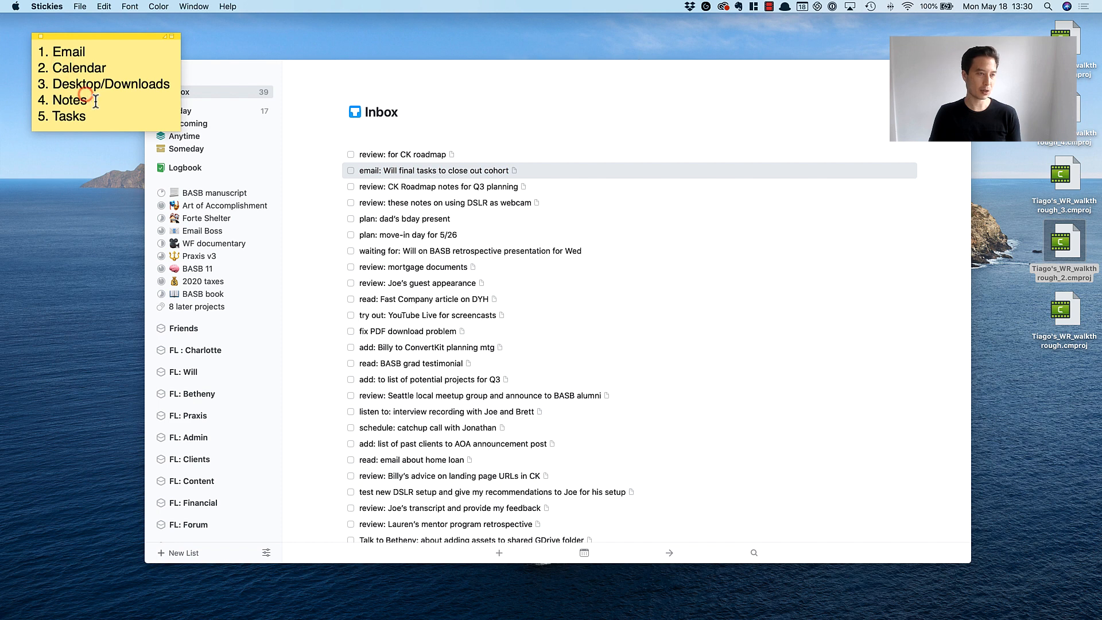
# Switch to Things and look through the full list of Inbox tasks, including the ones at the end.
pyautogui.moveTo(94, 100); pyautogui.dragTo(42, 53)
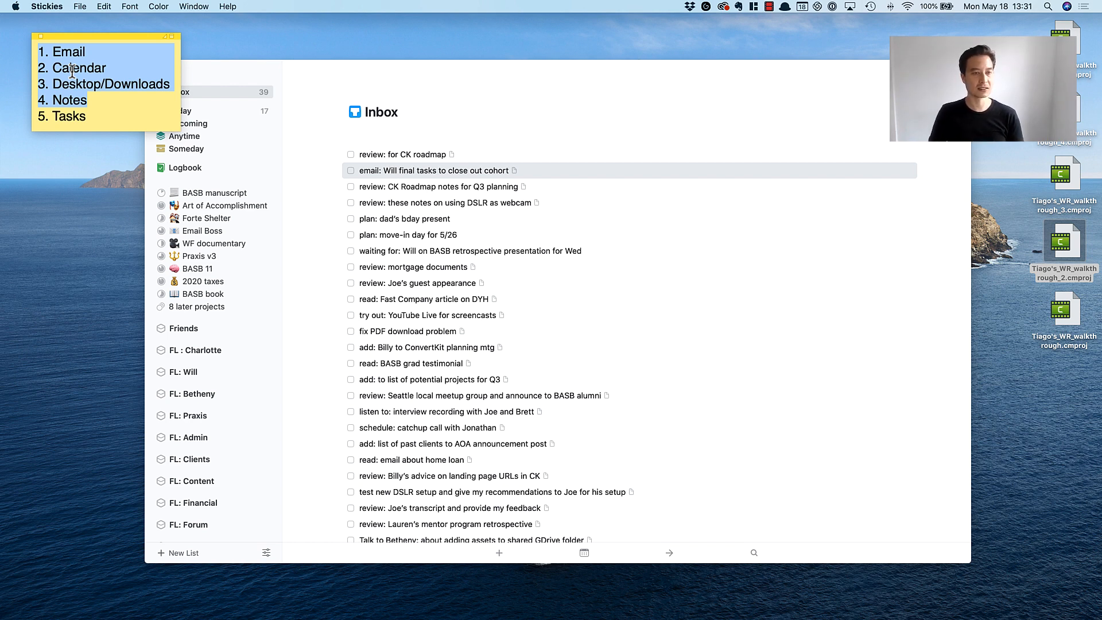
pyautogui.click(574, 85)
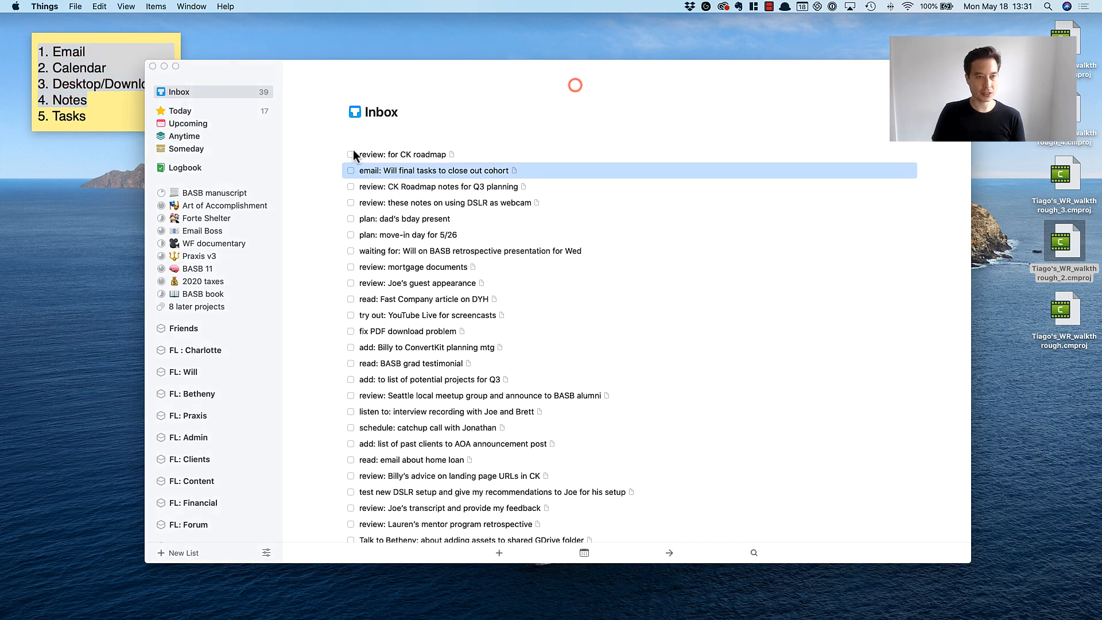
pyautogui.click(376, 154)
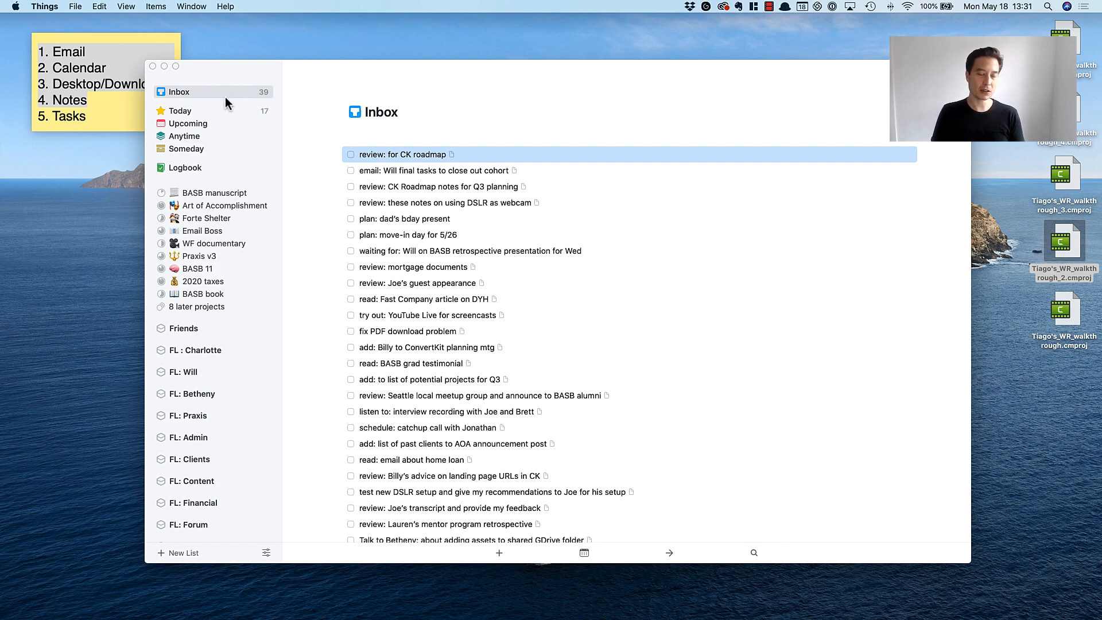
pyautogui.scroll(-10, 562, 343)
pyautogui.scroll(2, 456, 375)
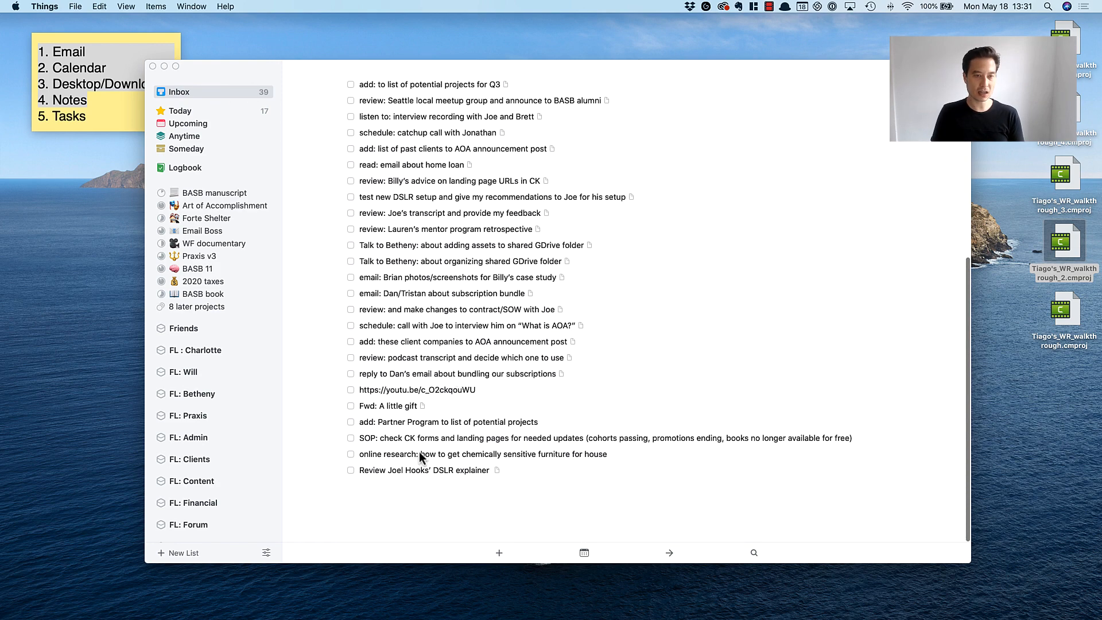
pyautogui.scroll(10, 425, 450)
pyautogui.scroll(-6, 429, 450)
pyautogui.scroll(3, 424, 344)
pyautogui.scroll(3, 420, 224)
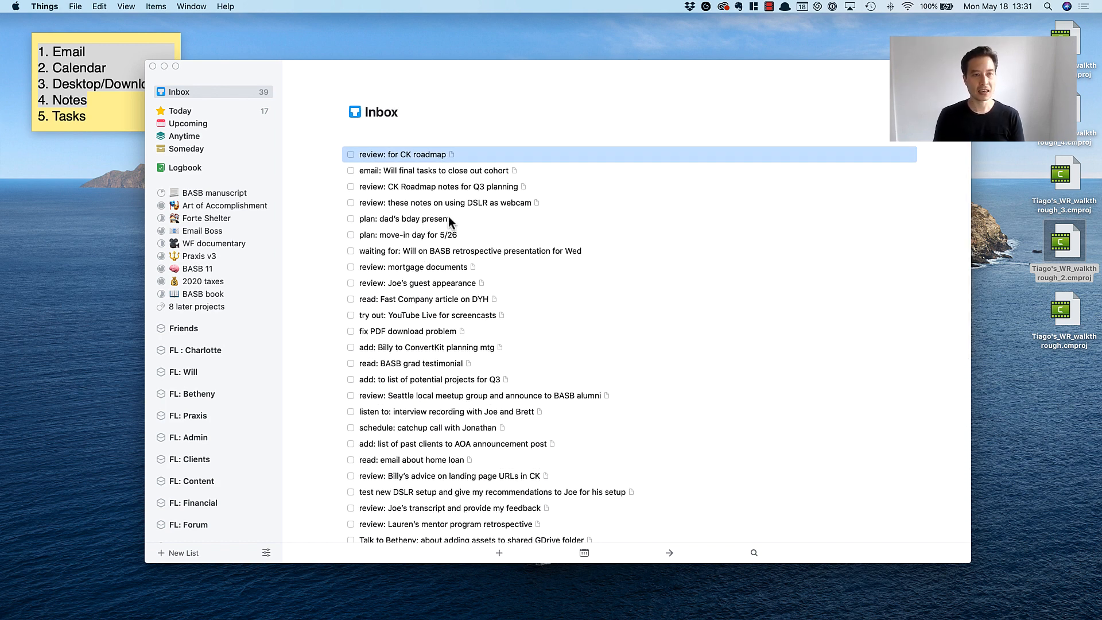
pyautogui.click(418, 168)
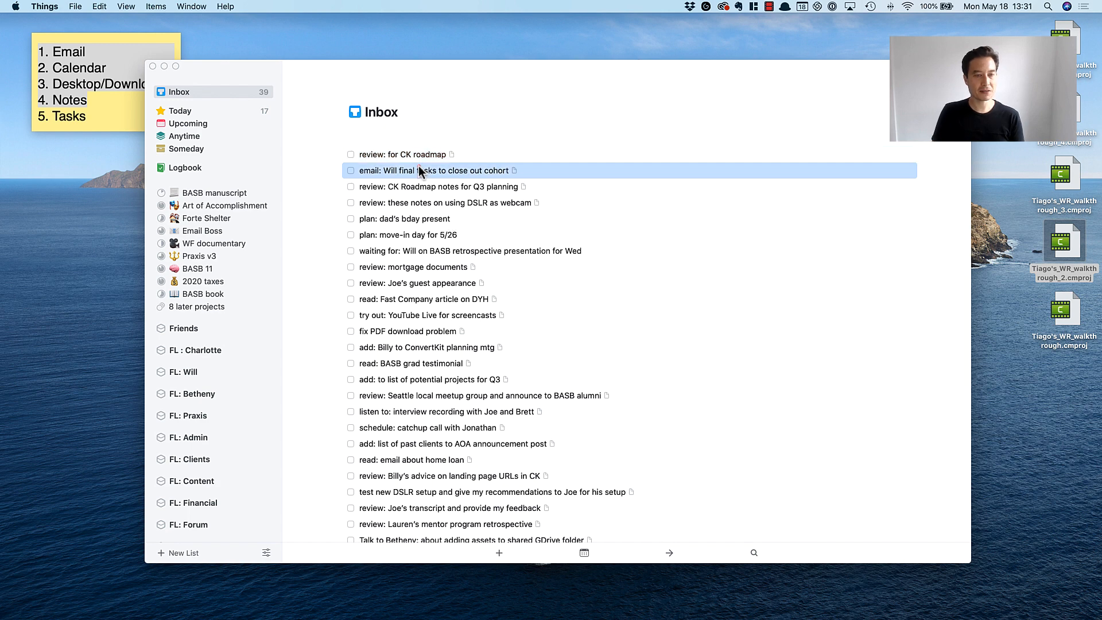
pyautogui.scroll(-10, 436, 300)
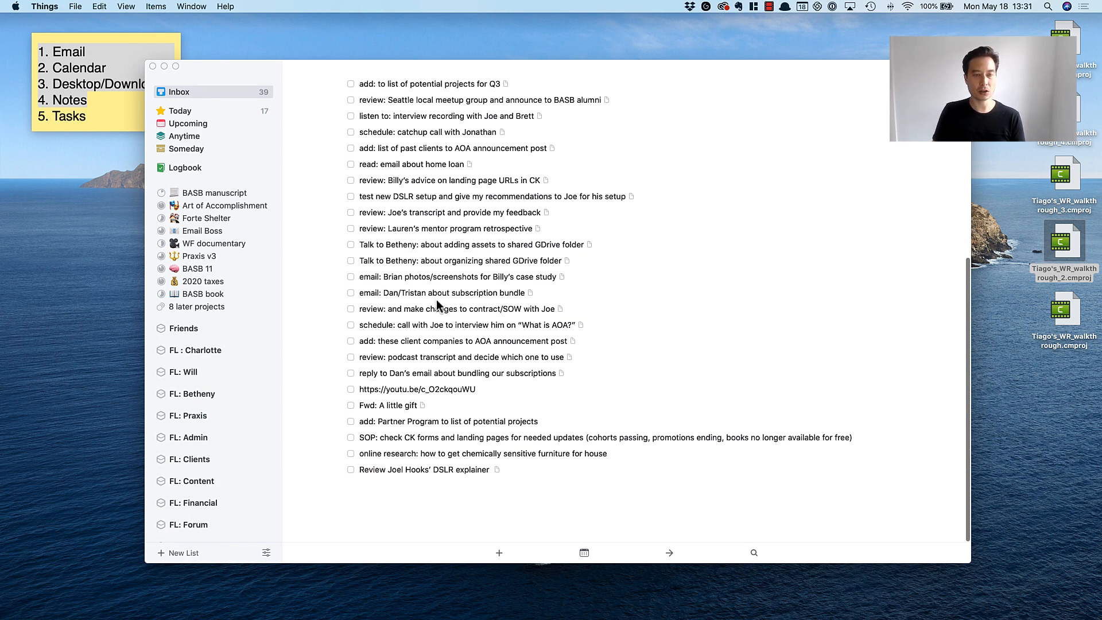
pyautogui.scroll(10, 401, 325)
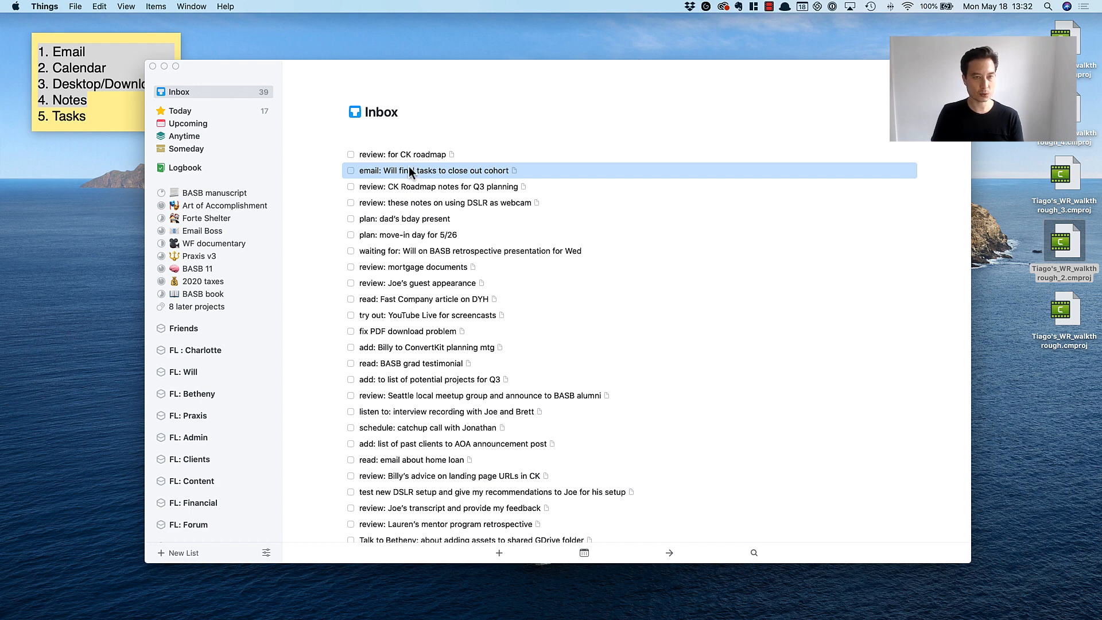
pyautogui.click(439, 251)
pyautogui.click(411, 154)
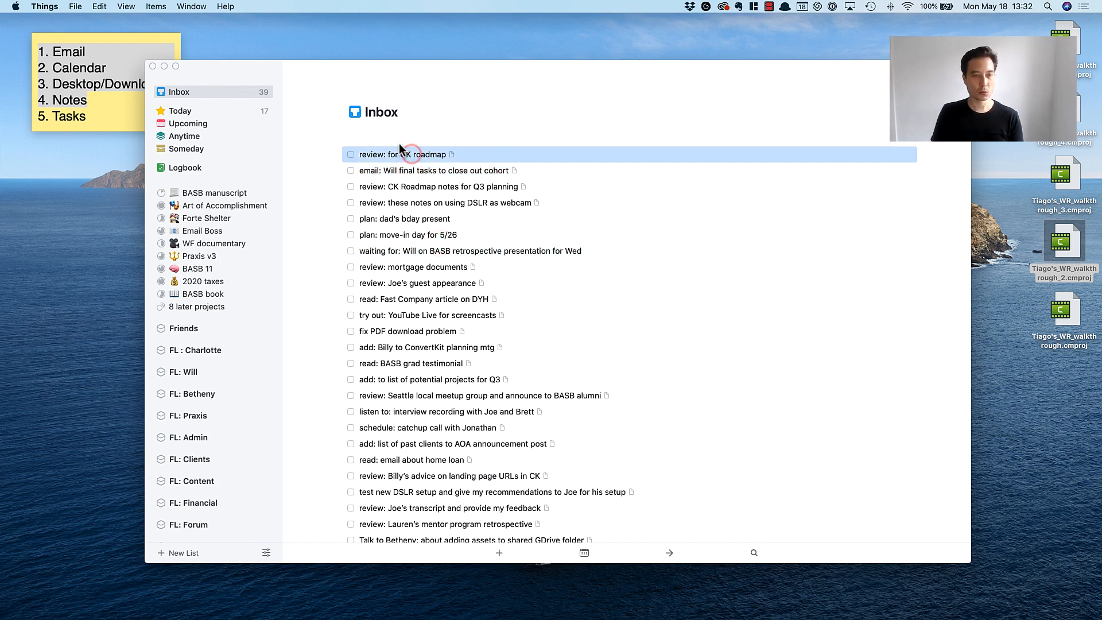
pyautogui.click(400, 171)
pyautogui.click(402, 152)
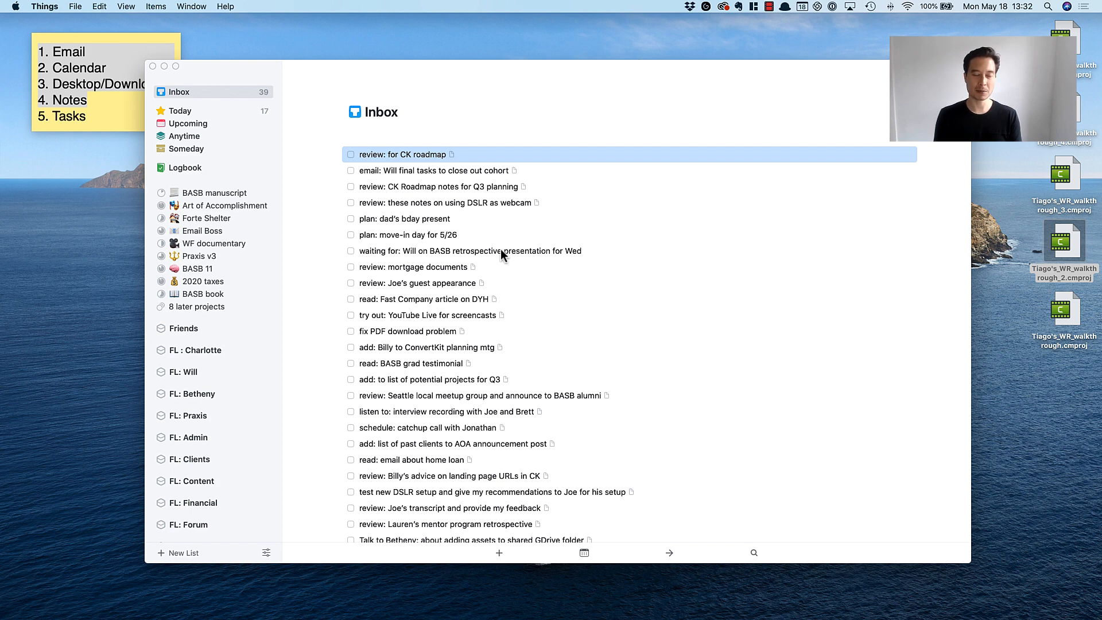
pyautogui.click(375, 165)
pyautogui.click(377, 155)
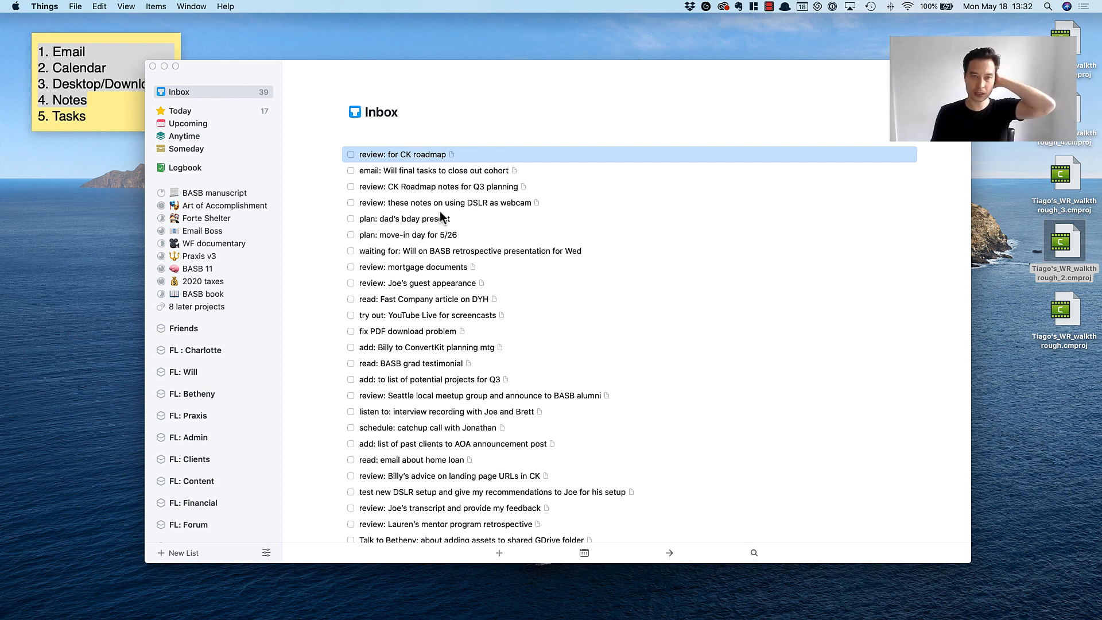
# Tag the Inbox task "review: for CK roadmap" as High priority and file it in the Email Boss project.
pyautogui.click(412, 156)
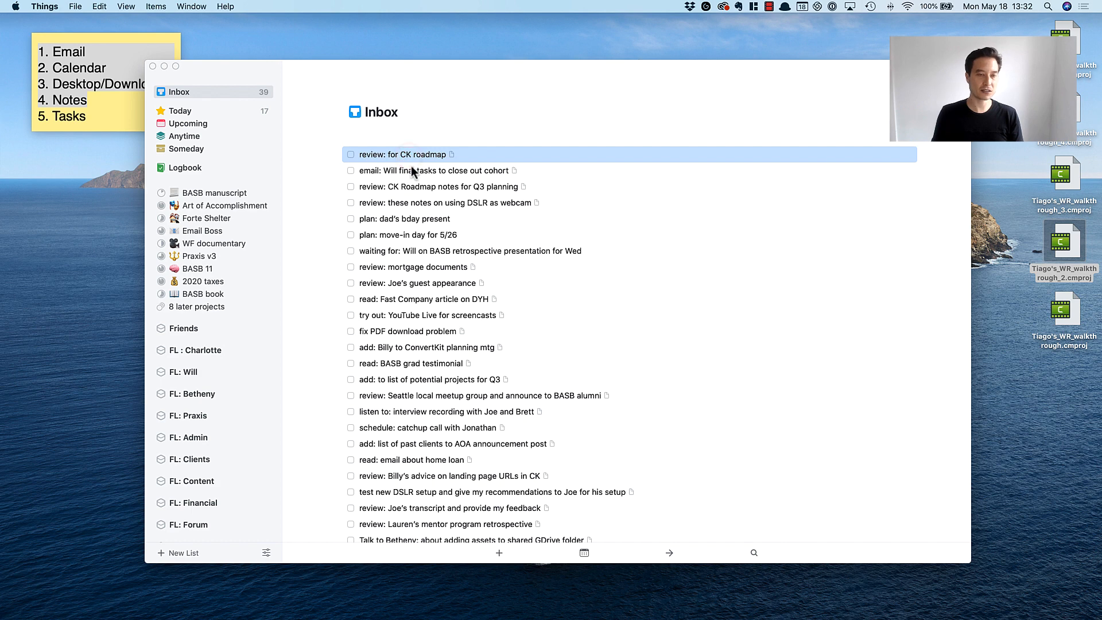
pyautogui.click(450, 202)
pyautogui.click(420, 155)
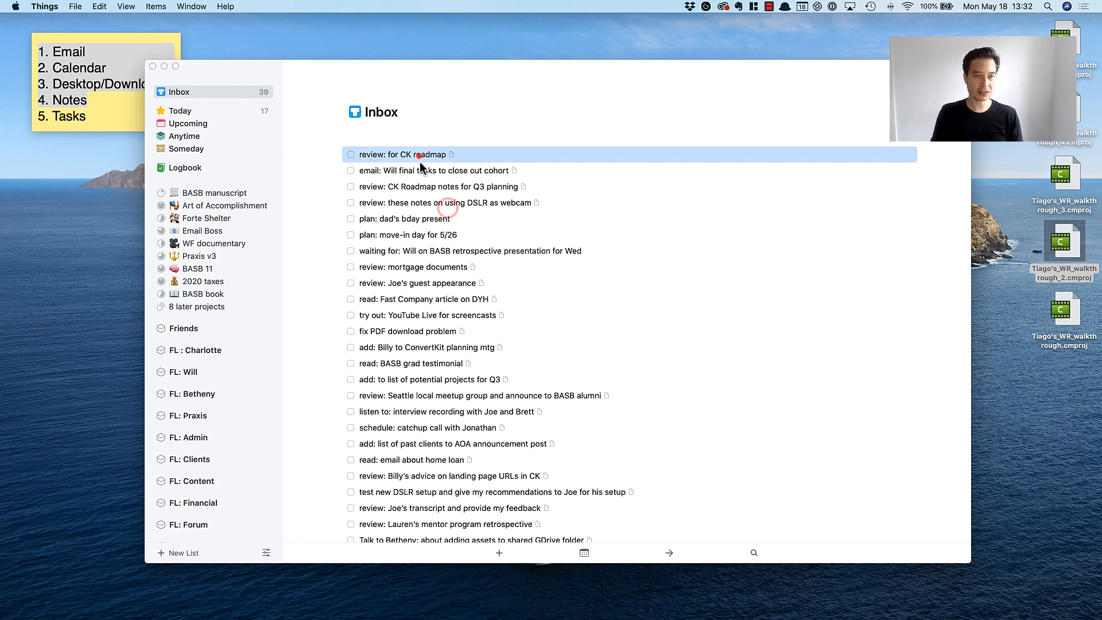
pyautogui.hotkey('ctrl', 'h')
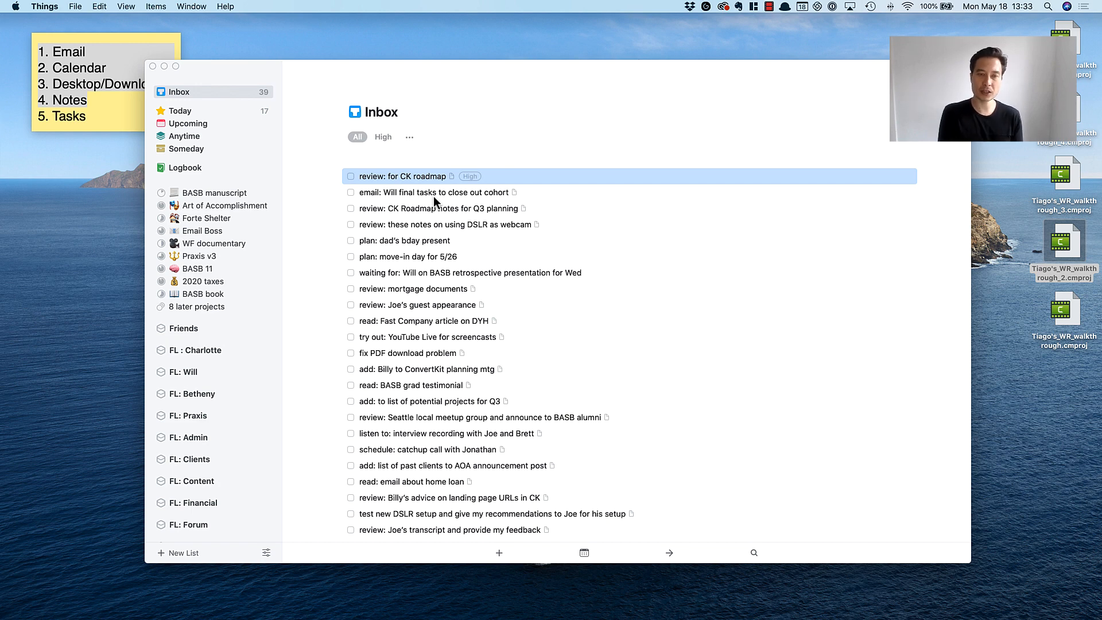
pyautogui.click(410, 237)
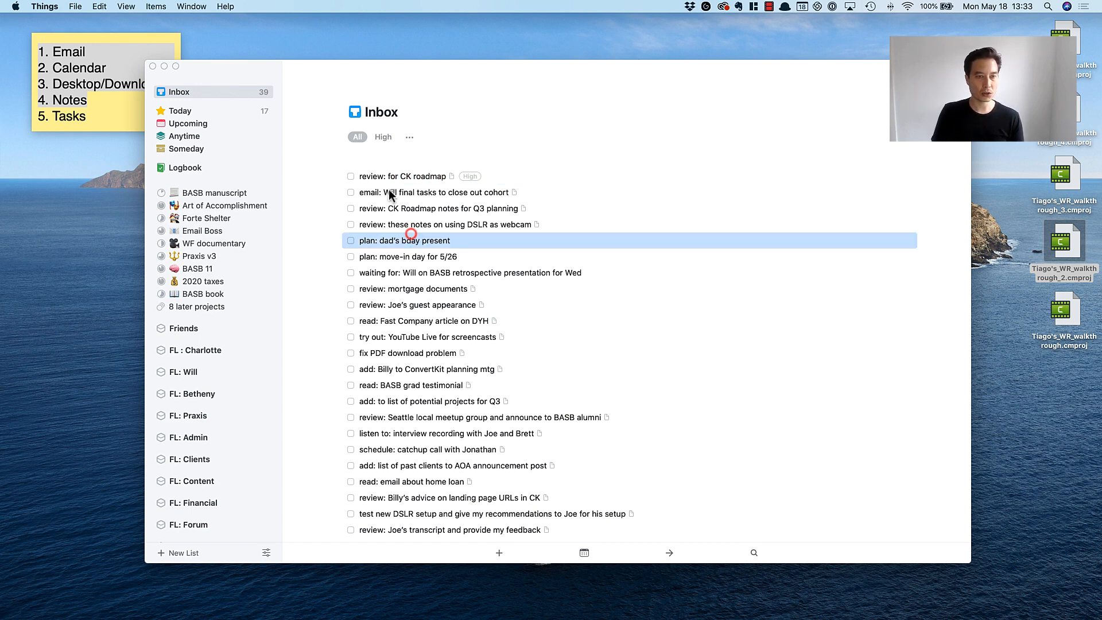
pyautogui.click(390, 176)
pyautogui.moveTo(408, 177); pyautogui.dragTo(189, 232)
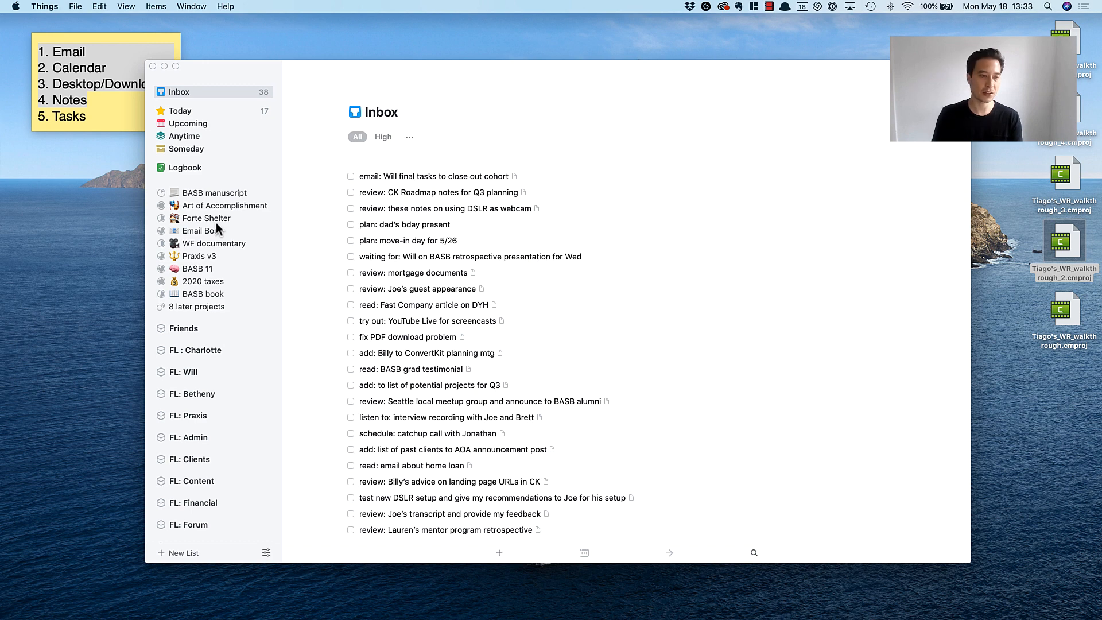
# Tag the email task about final tasks to close out cohort as High and file it in the BASB 11 project.
pyautogui.click(377, 174)
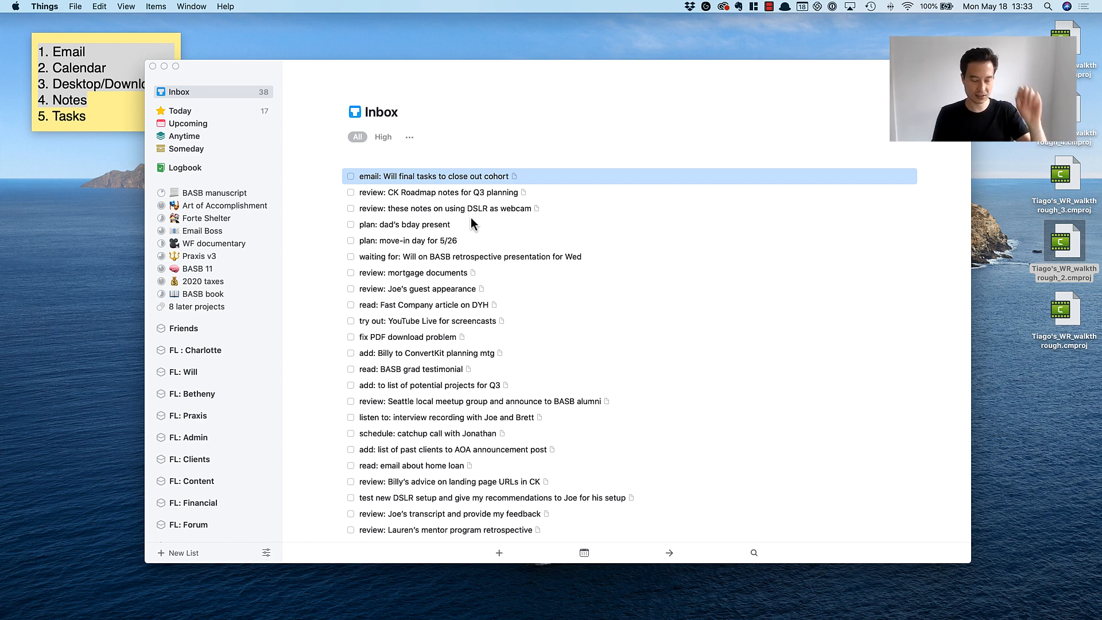
pyautogui.hotkey('ctrl', 'h')
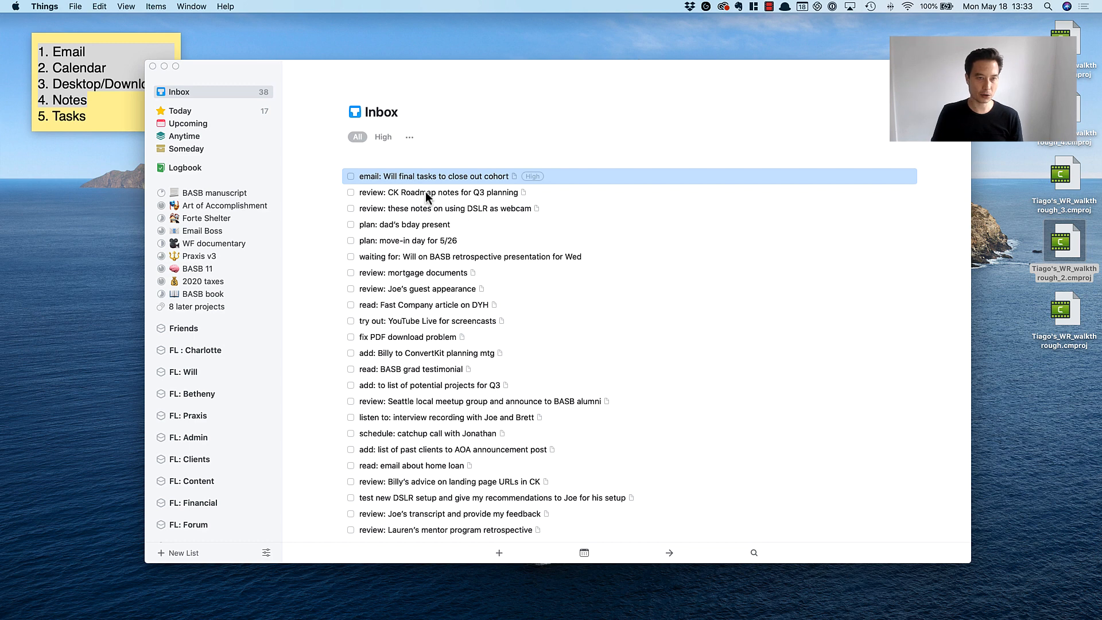
pyautogui.moveTo(423, 177); pyautogui.dragTo(184, 272)
# Tag "review: CK Roadmap notes for Q3 planning" as High priority and file it in the Email Boss project.
pyautogui.click(419, 177)
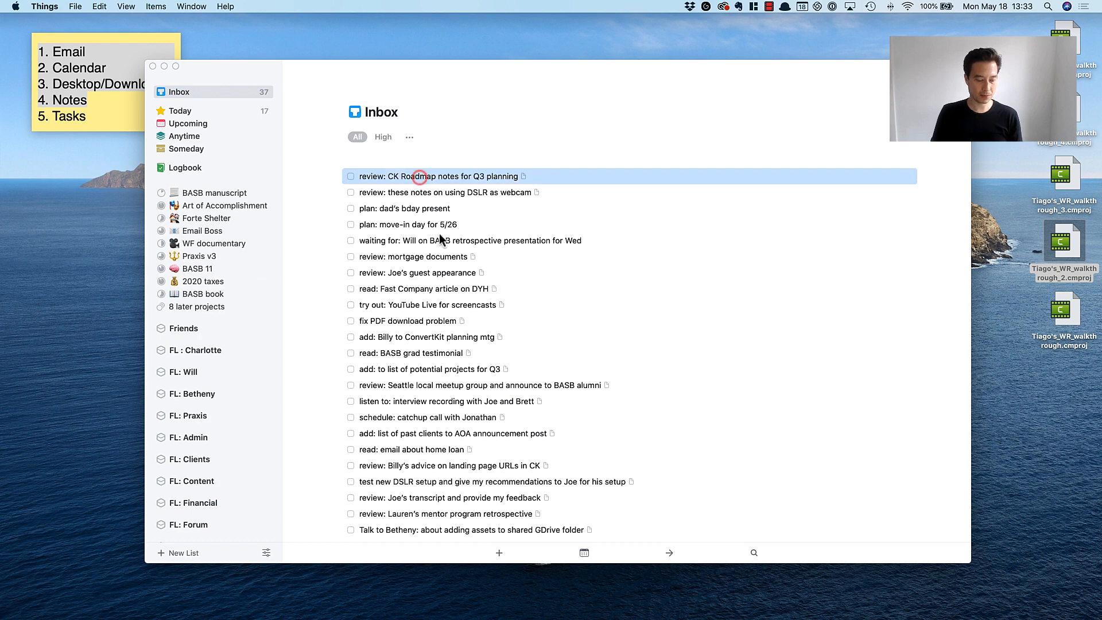
pyautogui.hotkey('ctrl', 'h')
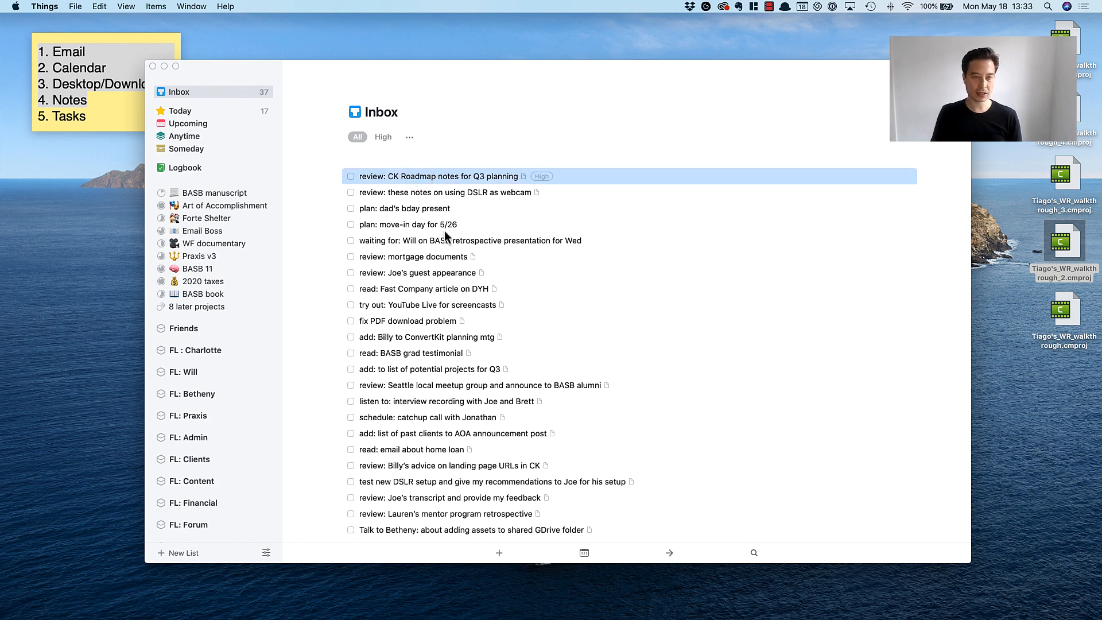
pyautogui.moveTo(404, 177); pyautogui.dragTo(201, 230)
# Tag "review: these notes on using DSLR as webcam" as High priority and file it in the Art of Accomplishment project.
pyautogui.click(412, 178)
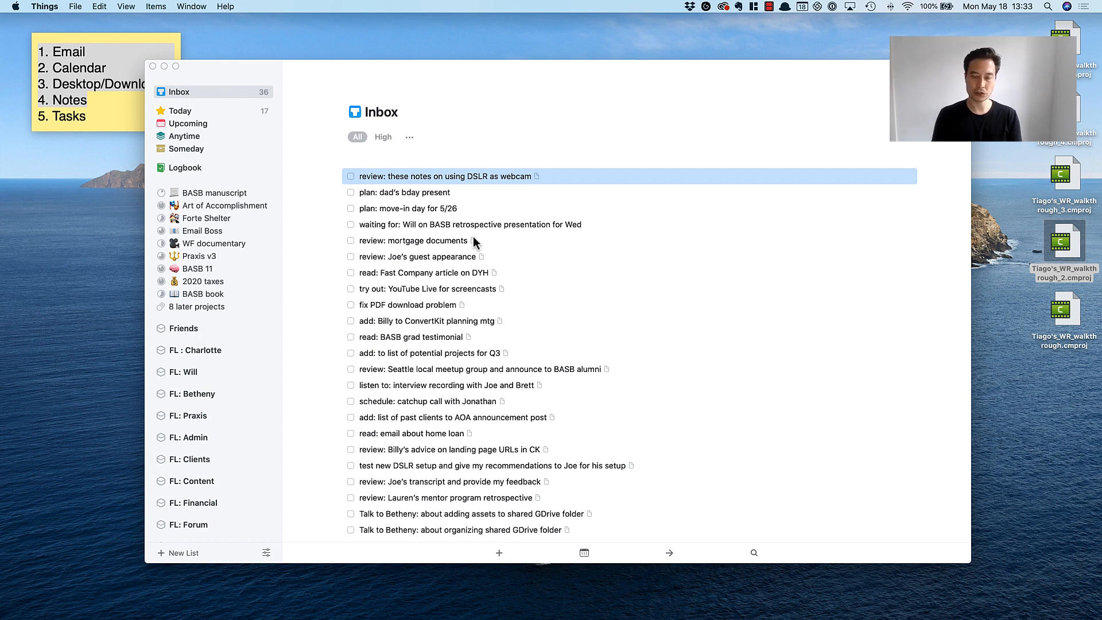
pyautogui.hotkey('ctrl', 'h')
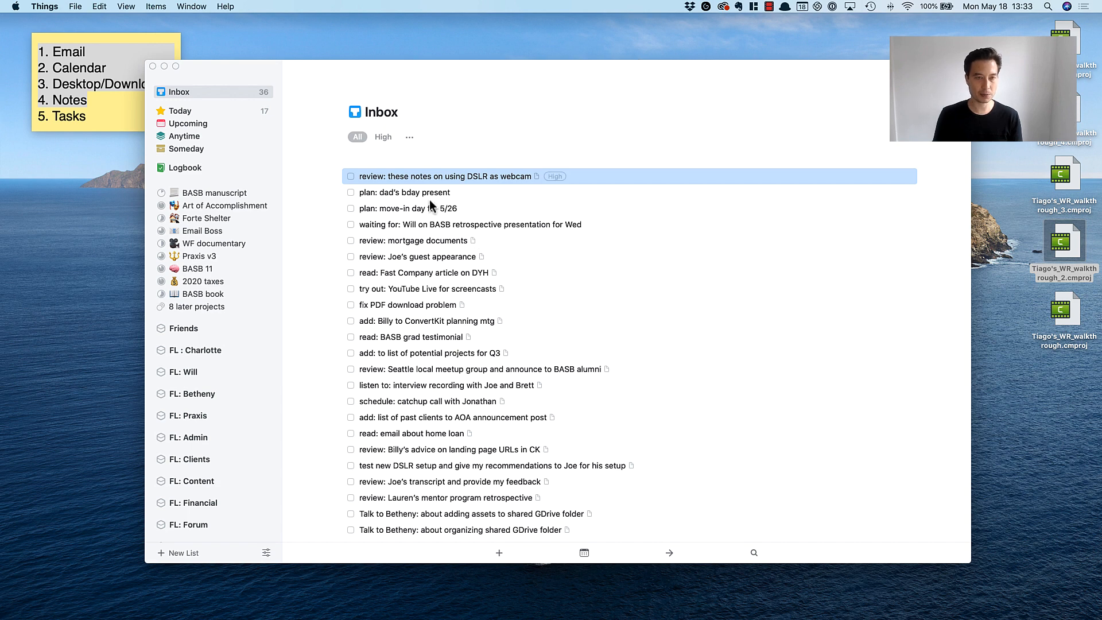
pyautogui.moveTo(417, 180); pyautogui.dragTo(206, 206)
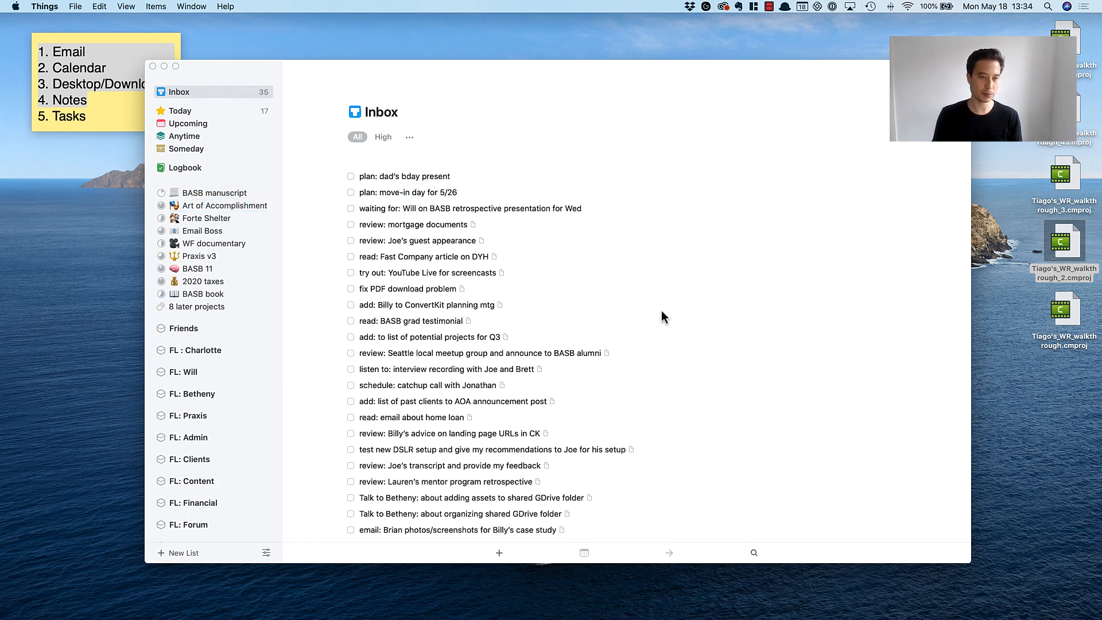
# Tag "plan: dad's bday present" as Medium priority and file it in the Personal misc. area.
pyautogui.click(406, 174)
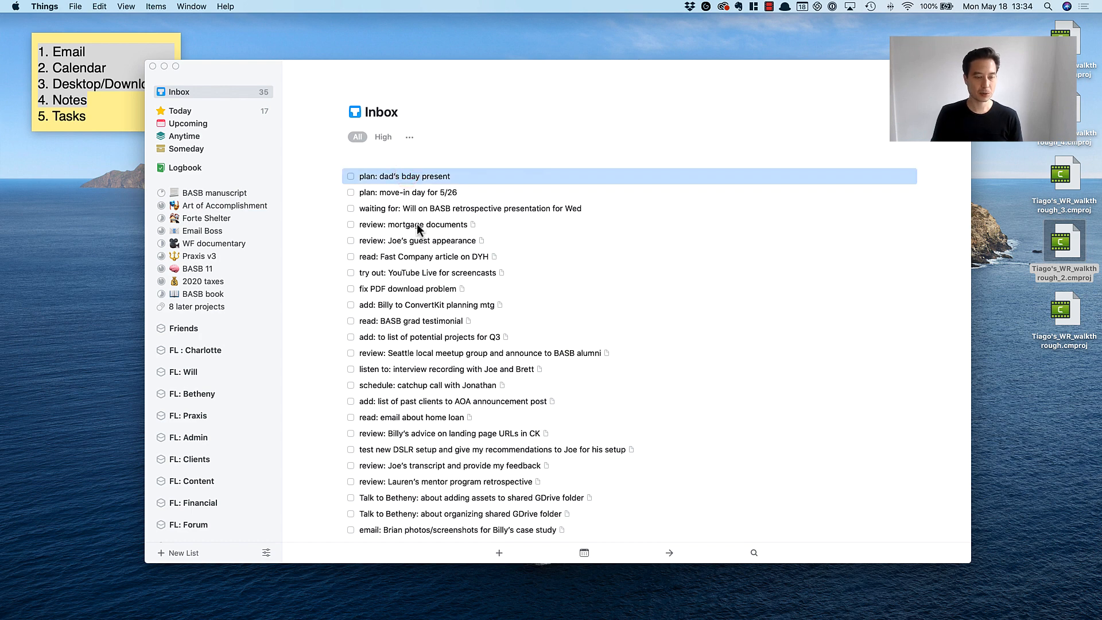
pyautogui.hotkey('ctrl', 'm')
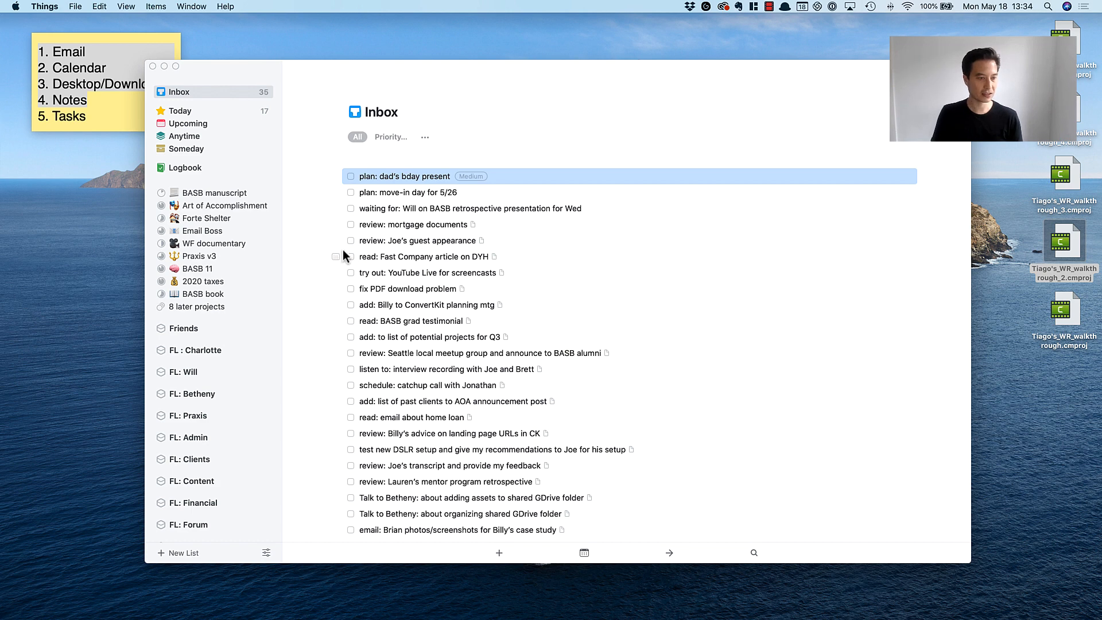
pyautogui.scroll(-10, 229, 314)
pyautogui.scroll(-2, 229, 313)
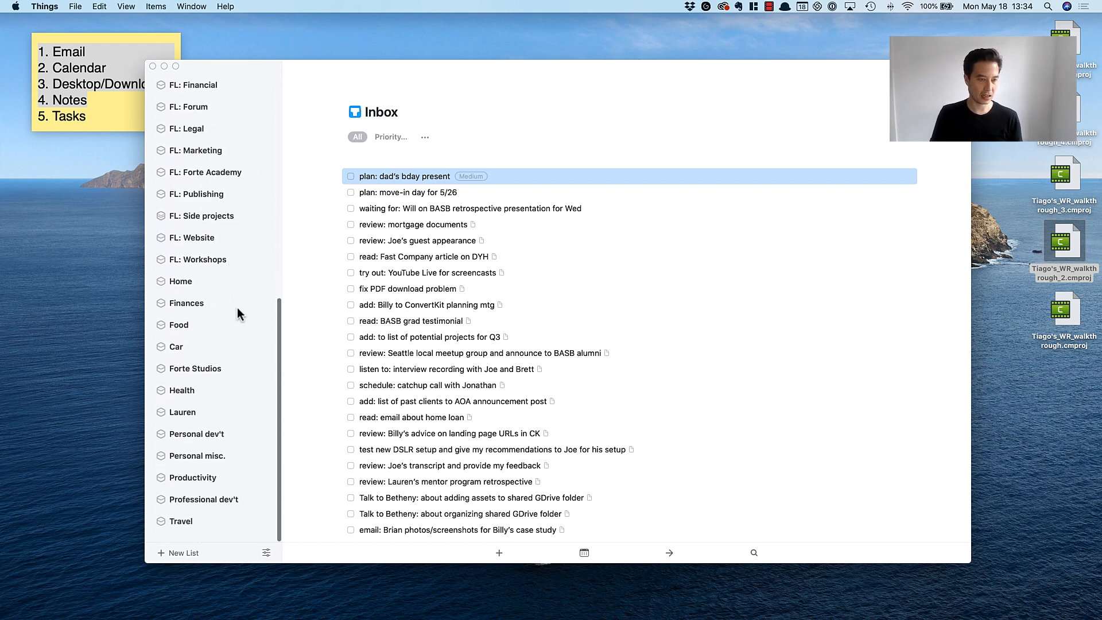
pyautogui.moveTo(405, 176); pyautogui.dragTo(187, 463)
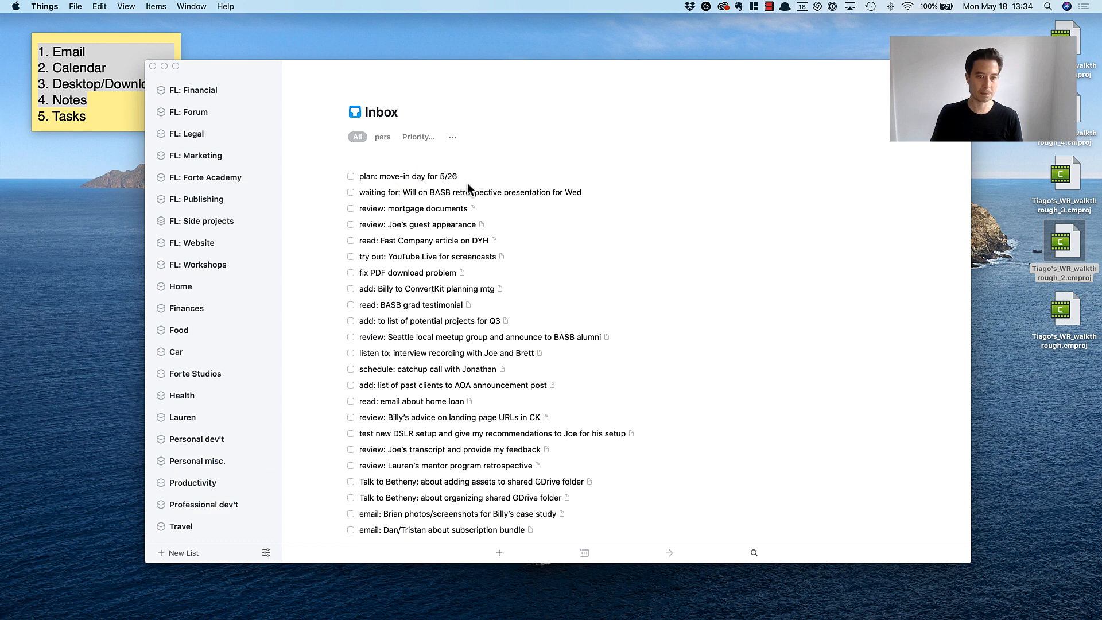
# Tag "plan: move-in day for 5/26" as High priority and file it in the Home area.
pyautogui.click(435, 178)
pyautogui.scroll(6, 235, 253)
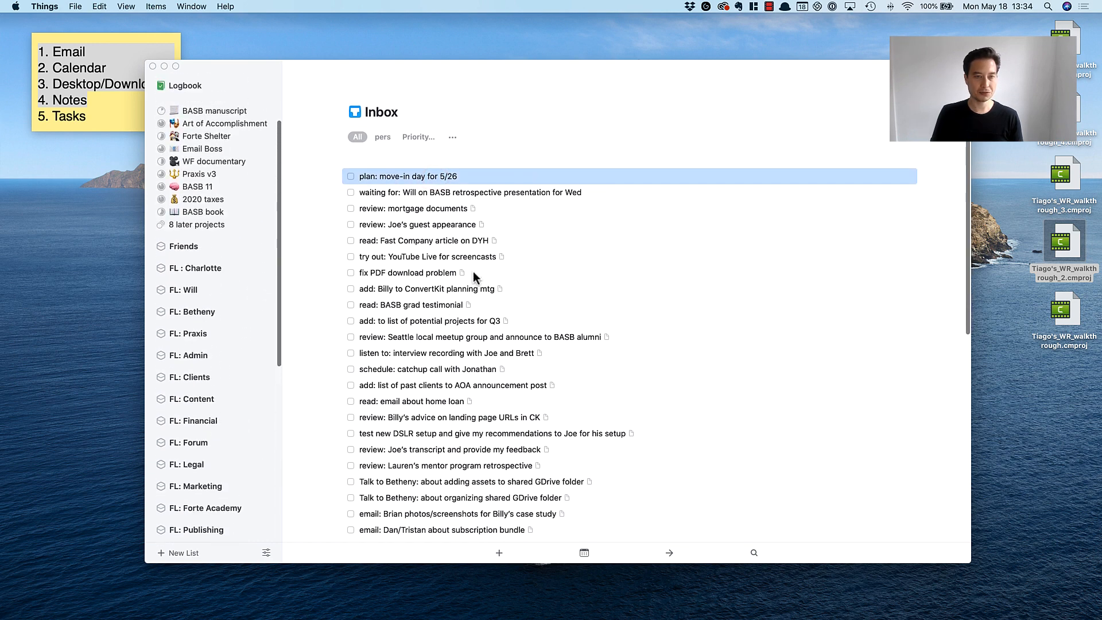
pyautogui.hotkey('ctrl', 'h')
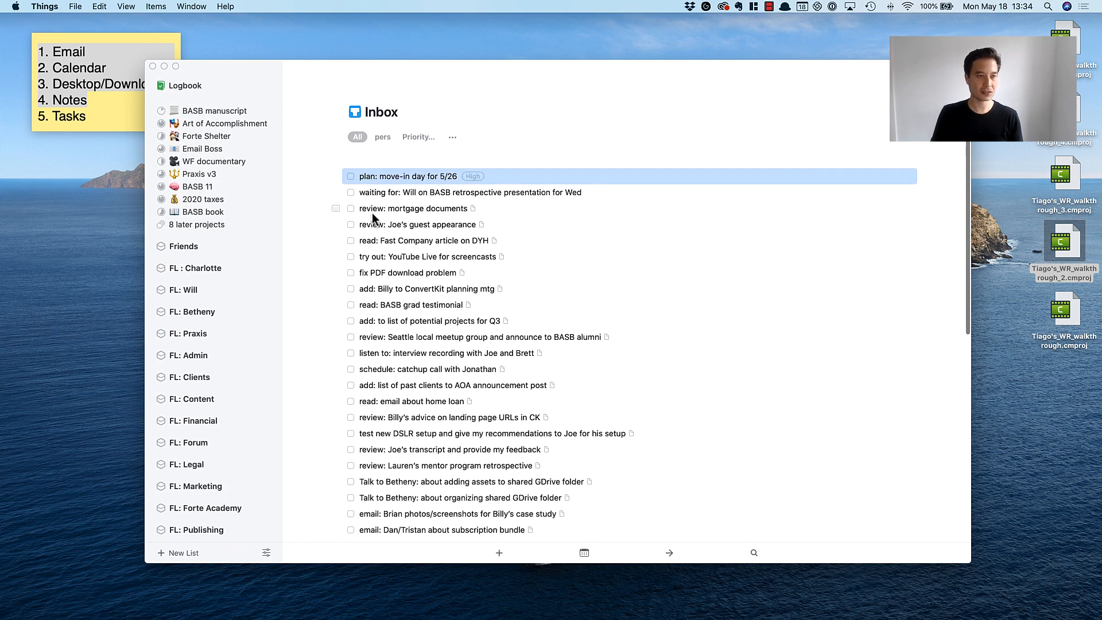
pyautogui.scroll(5, 232, 195)
pyautogui.moveTo(403, 173); pyautogui.dragTo(181, 400)
# Tag the waiting-for task on the BASB retrospective presentation as High priority and file it in the BASB 11 project.
pyautogui.click(436, 178)
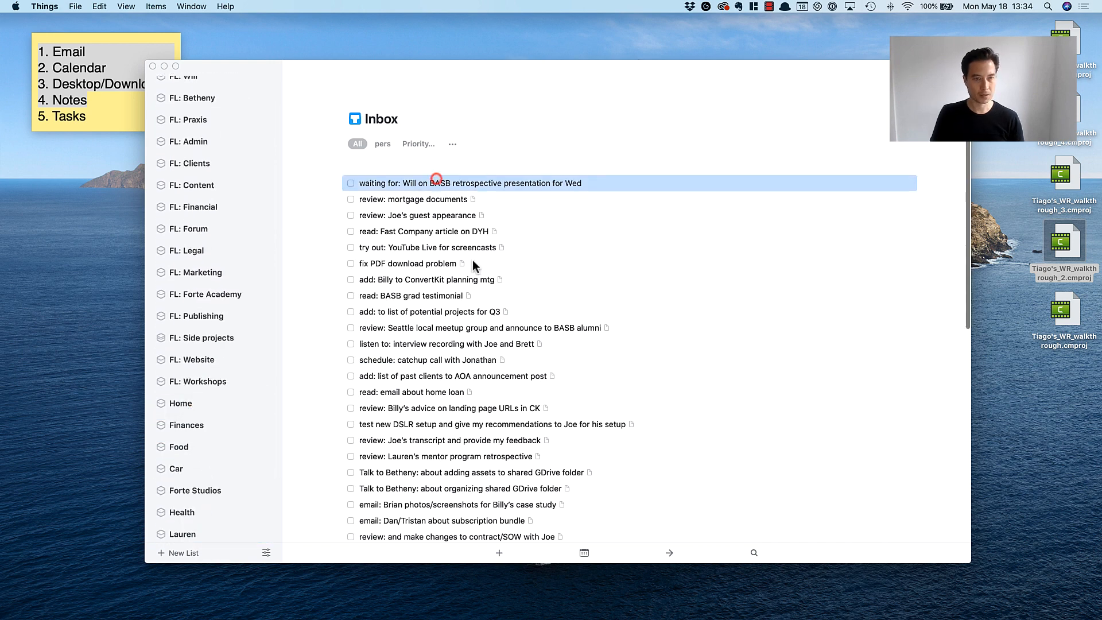
pyautogui.scroll(-1, 465, 230)
pyautogui.click(451, 190)
pyautogui.click(453, 175)
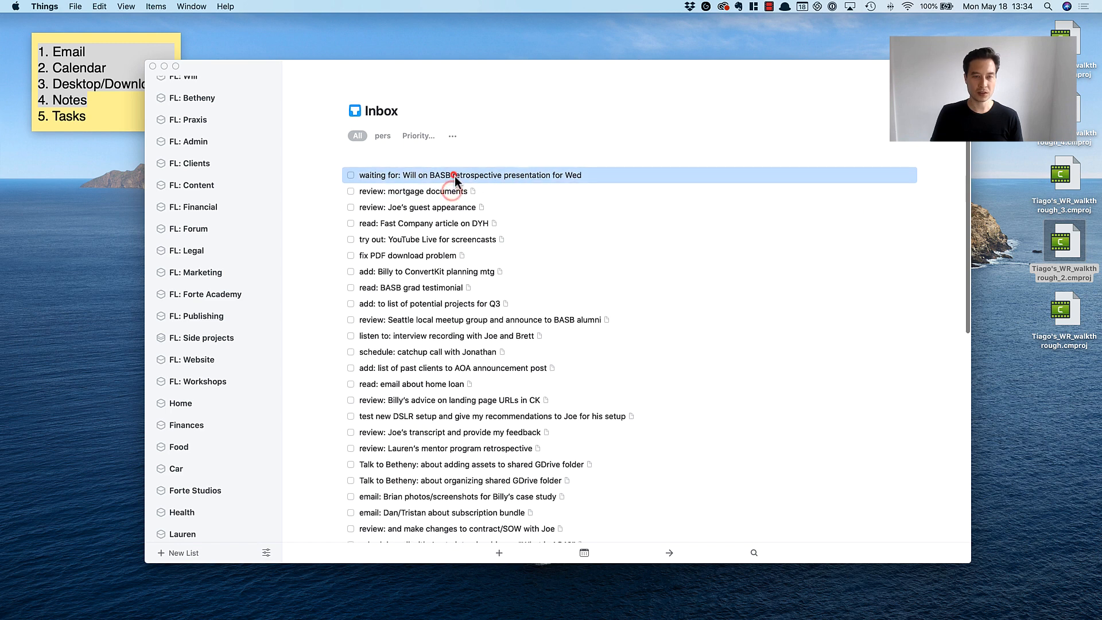
pyautogui.scroll(1, 423, 211)
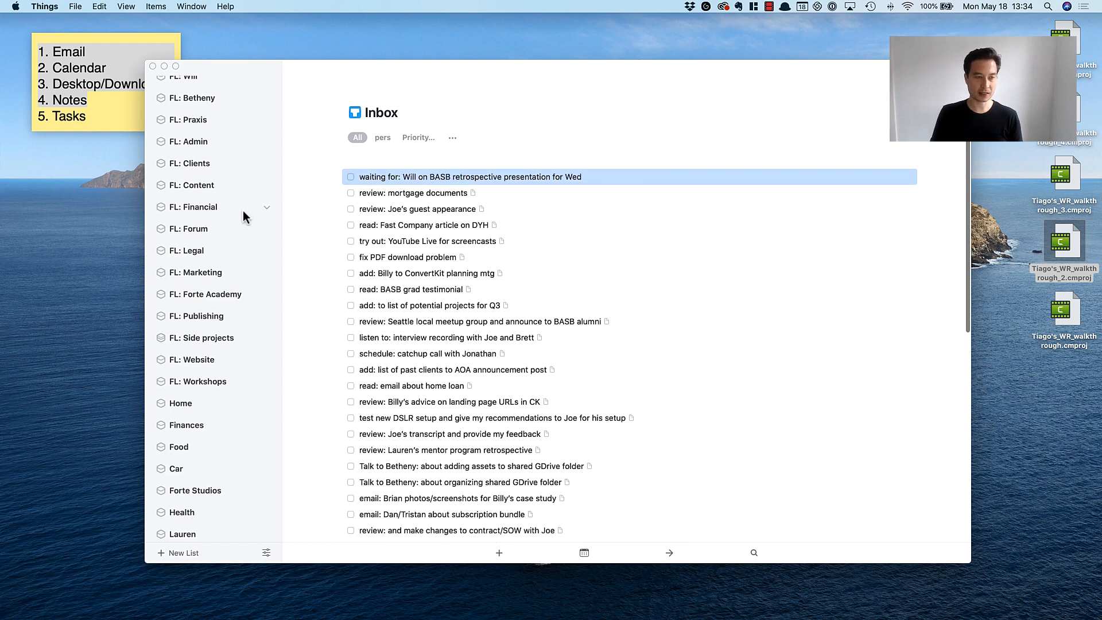
pyautogui.scroll(5, 230, 210)
pyautogui.click(446, 192)
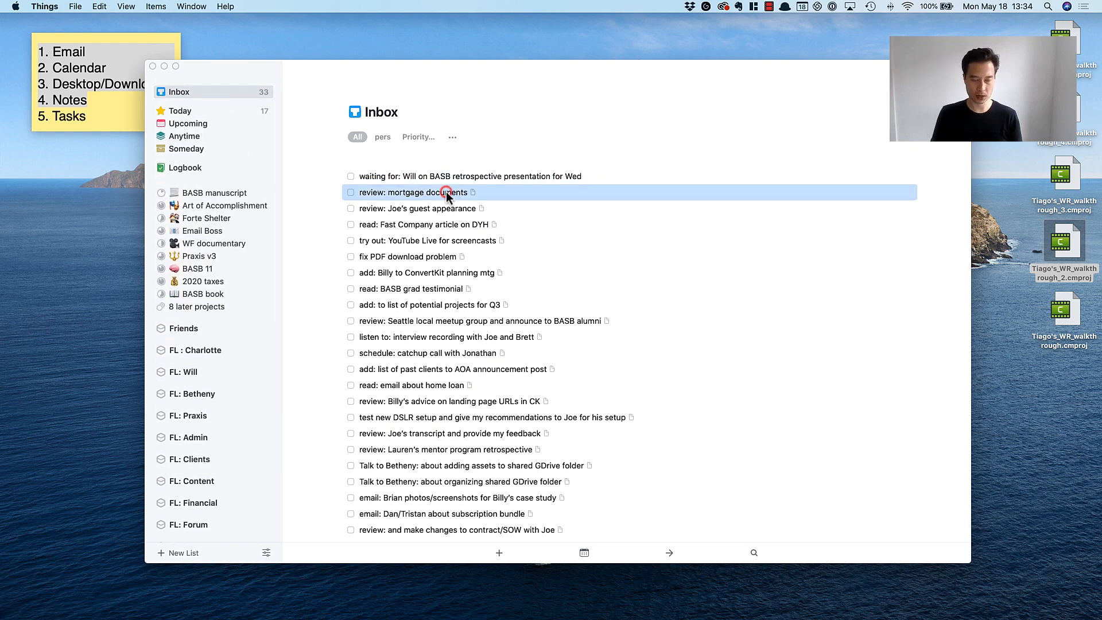
pyautogui.click(460, 175)
pyautogui.hotkey('ctrl', 'h')
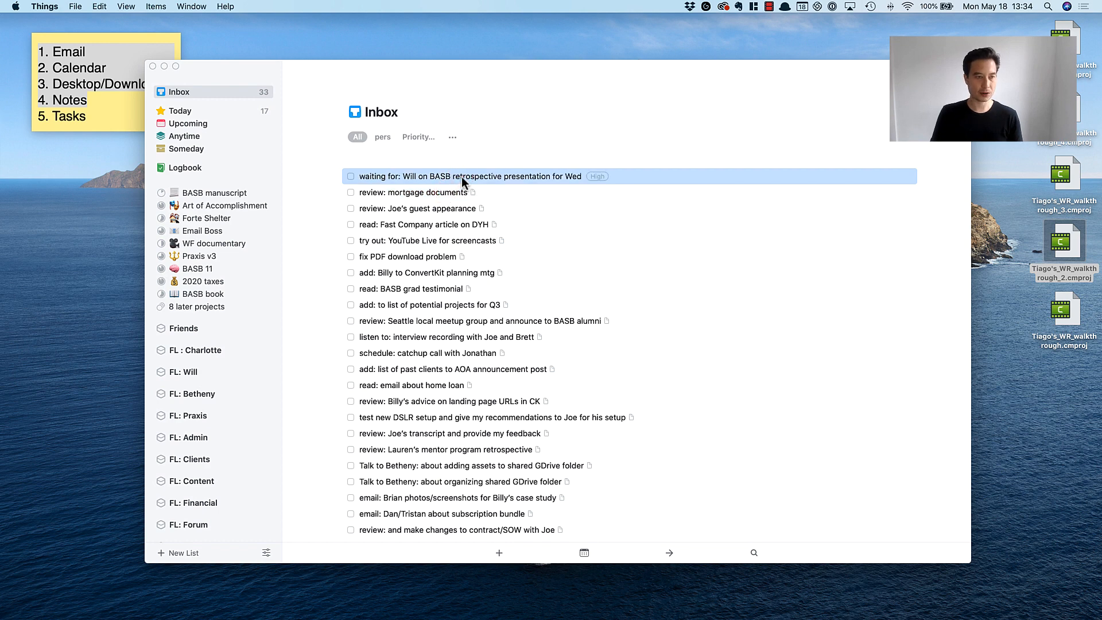
pyautogui.moveTo(462, 177); pyautogui.dragTo(188, 266)
pyautogui.click(401, 288)
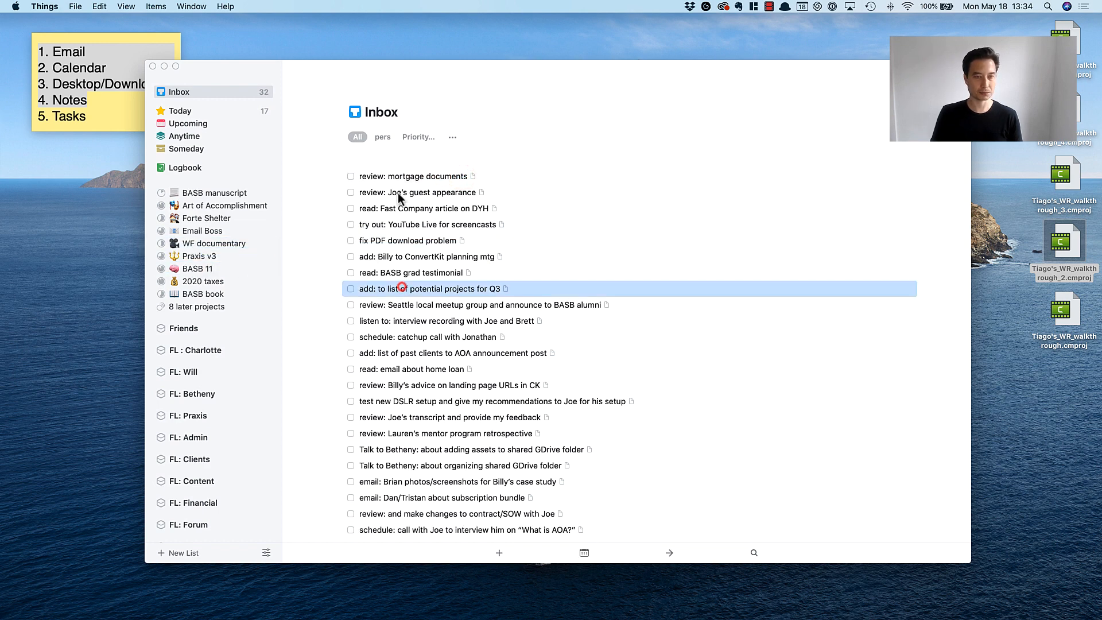
# Tag "review: mortgage documents" as High priority and file it in the Home area.
pyautogui.click(401, 178)
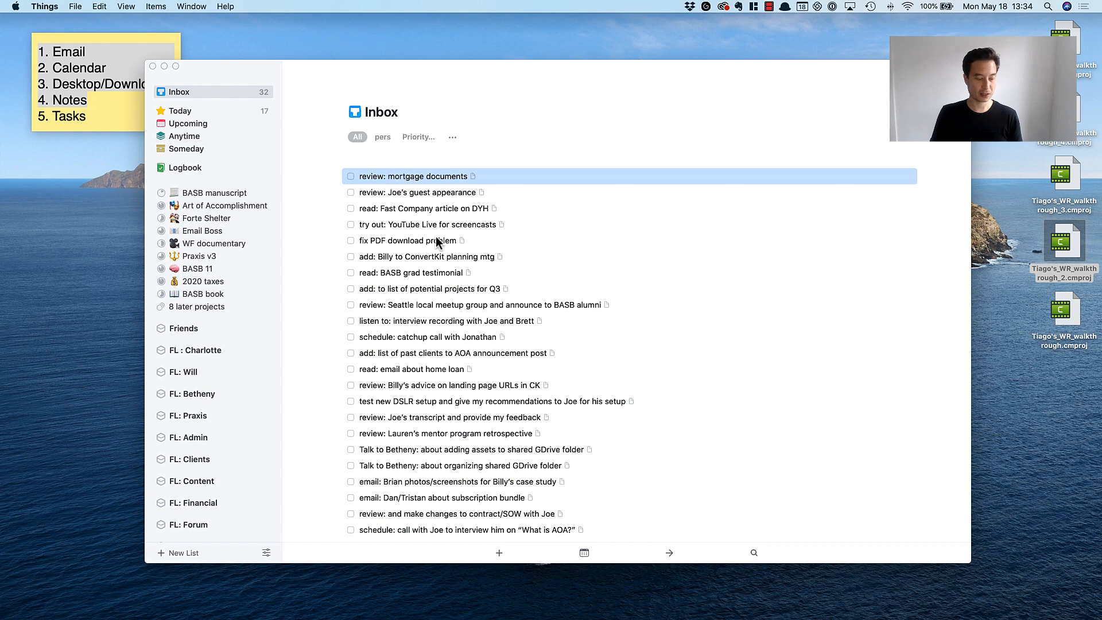
pyautogui.hotkey('ctrl', 'h')
pyautogui.scroll(-10, 215, 287)
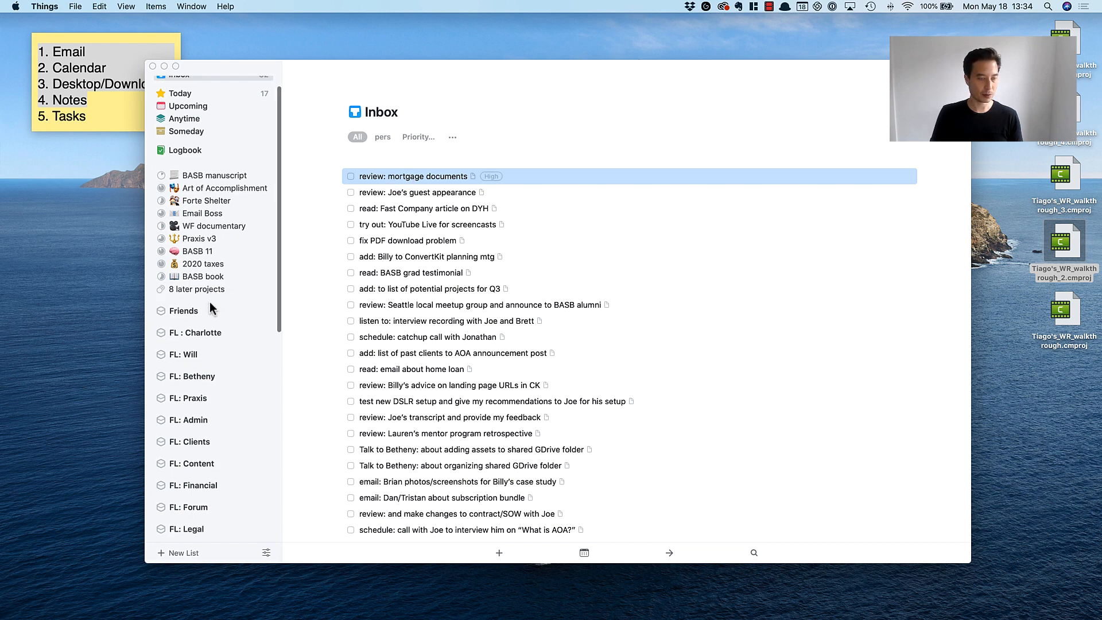
pyautogui.moveTo(391, 174); pyautogui.dragTo(186, 287)
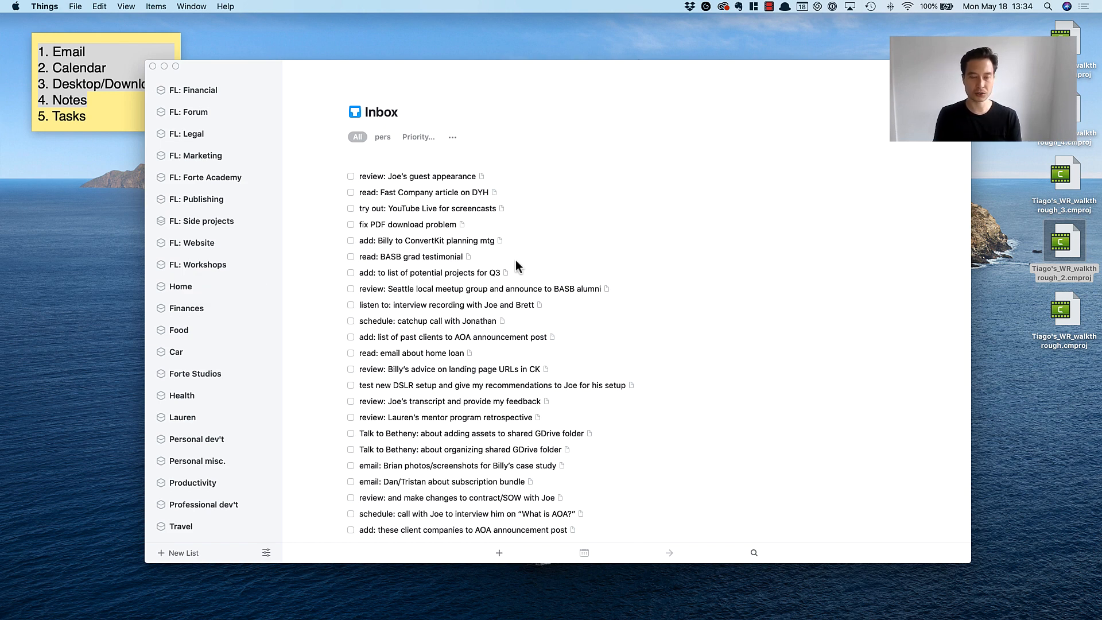
# Tag the guest appearance review task as High priority and file it in the Art of Accomplishment project.
pyautogui.click(387, 183)
pyautogui.scroll(10, 184, 240)
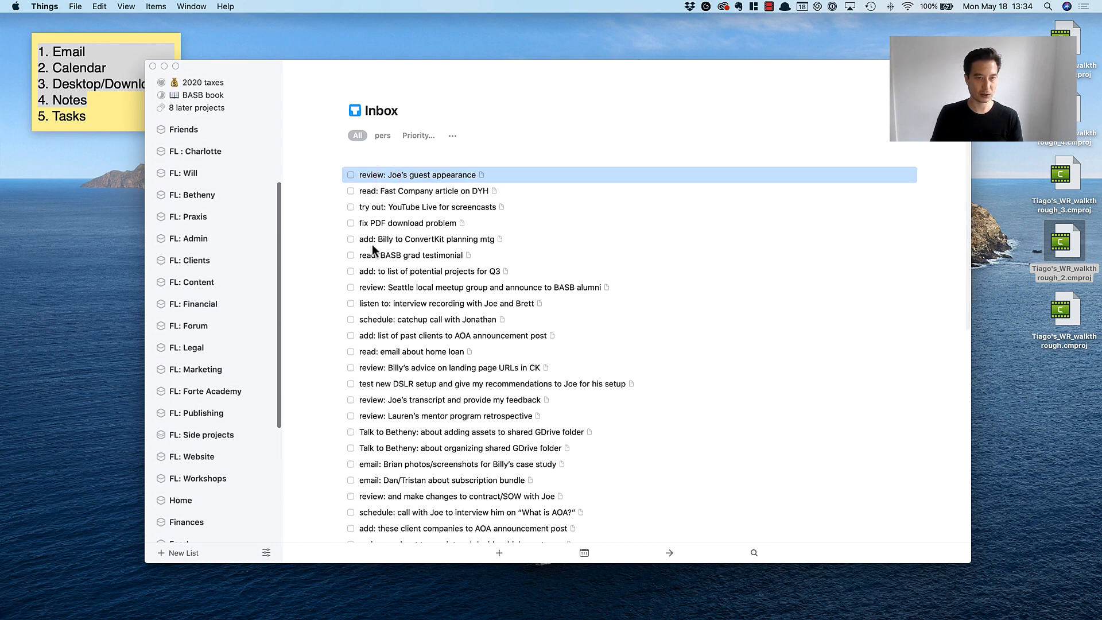
pyautogui.scroll(2, 422, 226)
pyautogui.scroll(4, 202, 205)
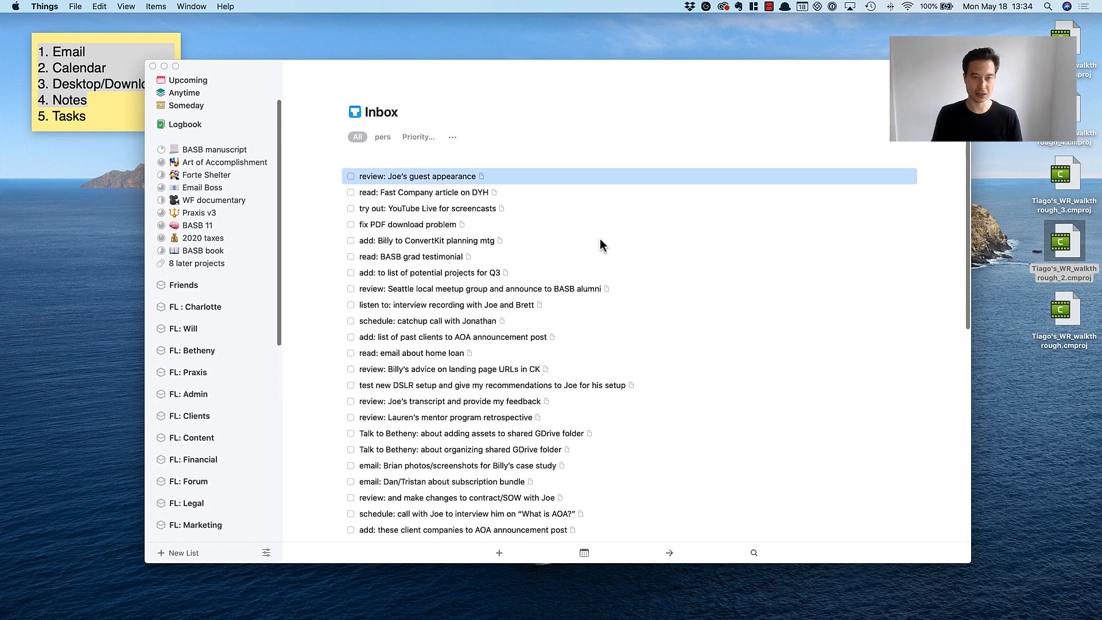
pyautogui.click(405, 220)
pyautogui.click(408, 176)
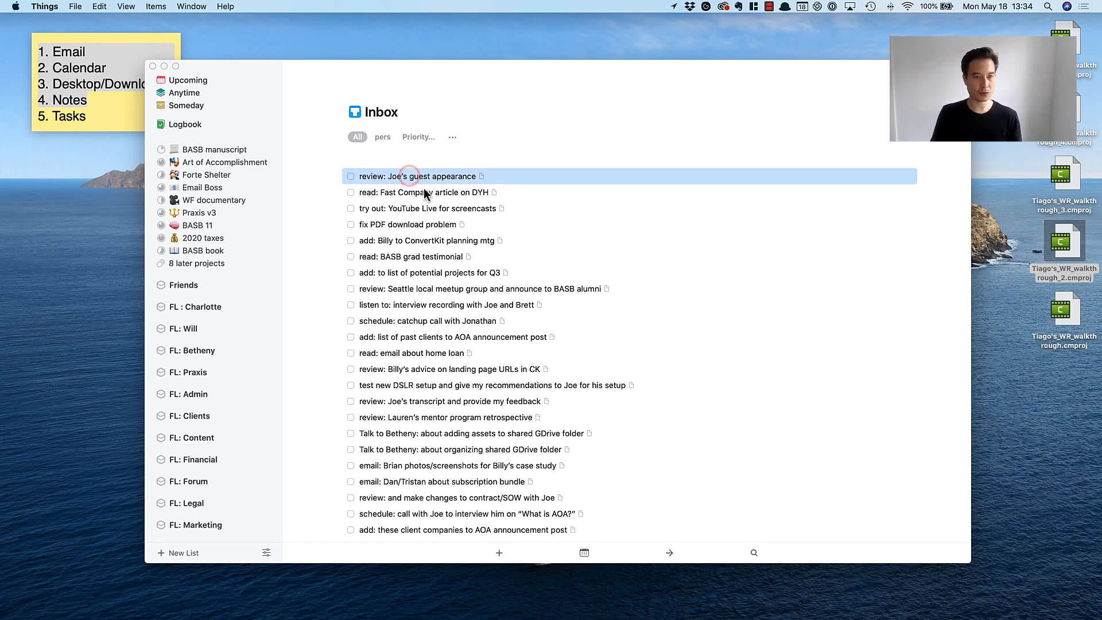
pyautogui.hotkey('ctrl', 'h')
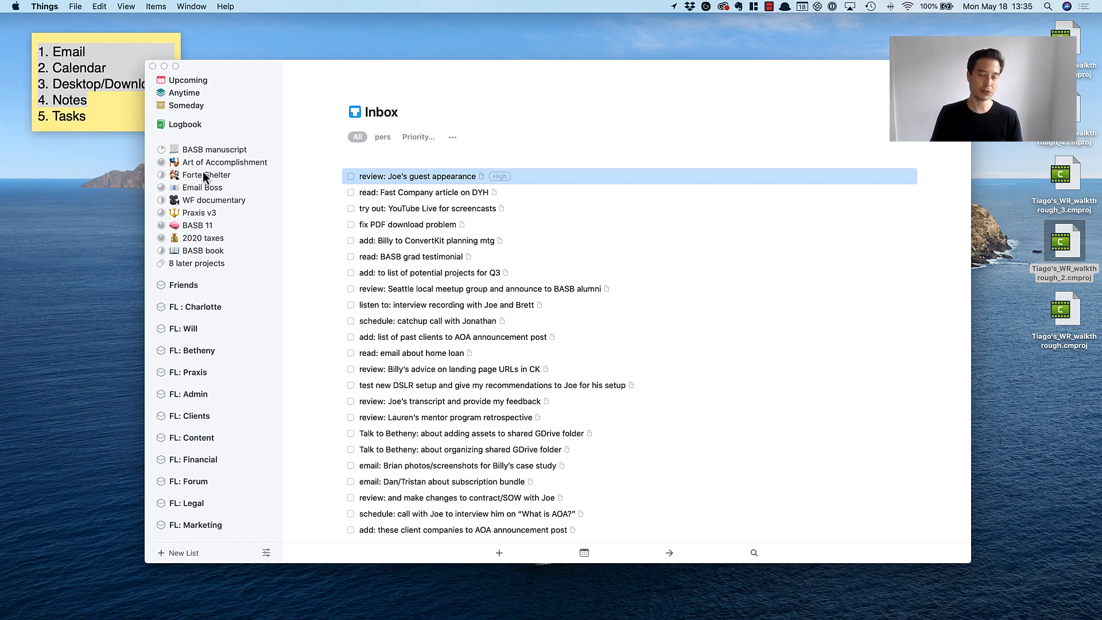
pyautogui.click(396, 220)
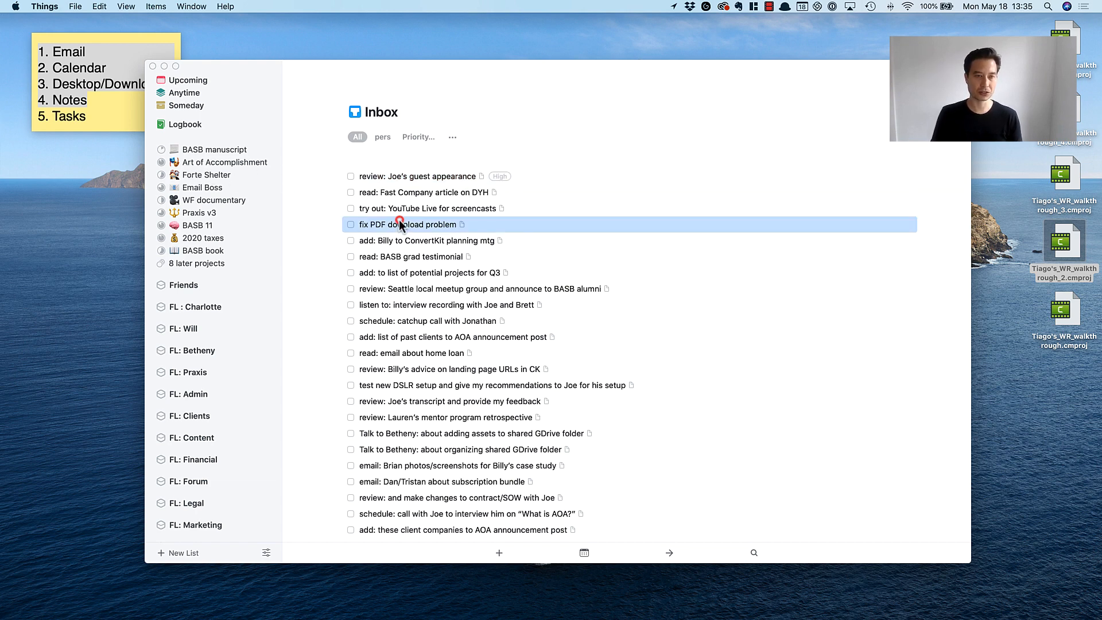
pyautogui.click(395, 177)
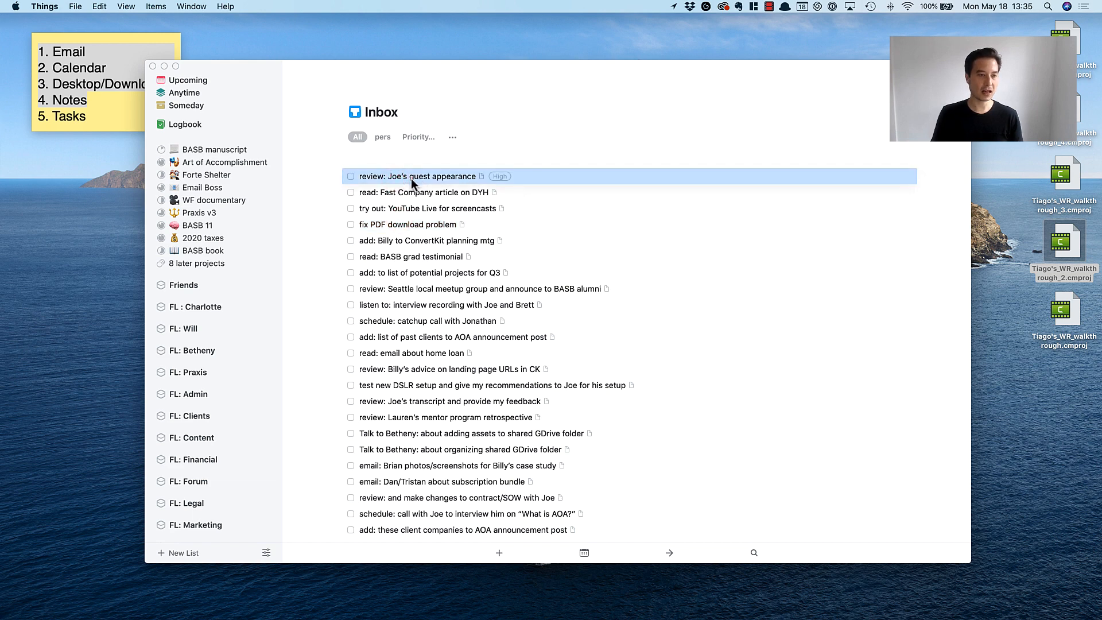
pyautogui.moveTo(411, 178); pyautogui.dragTo(219, 163)
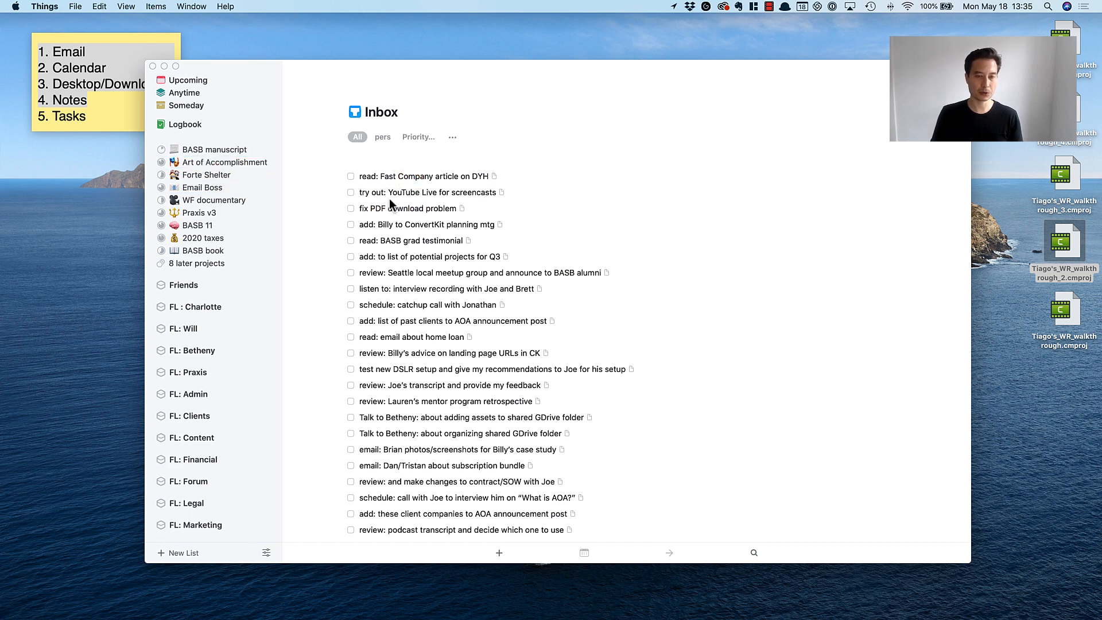
# Tag "read: Fast Company article on DYH" as Medium priority only and file it in the FL: Forte Academy area.
pyautogui.click(418, 177)
pyautogui.click(418, 207)
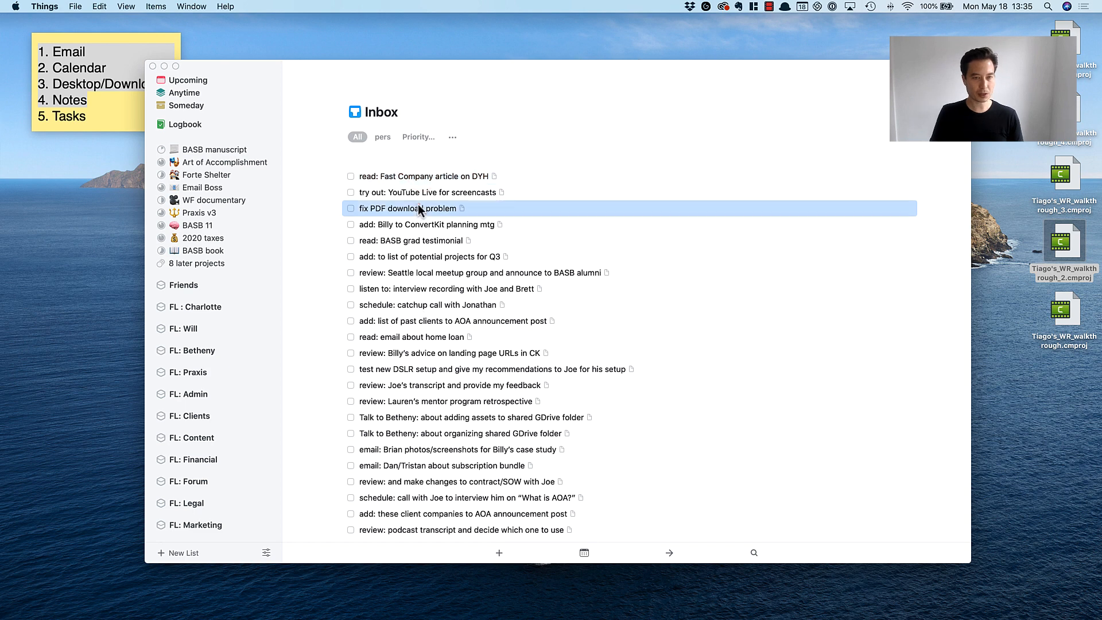
pyautogui.click(427, 175)
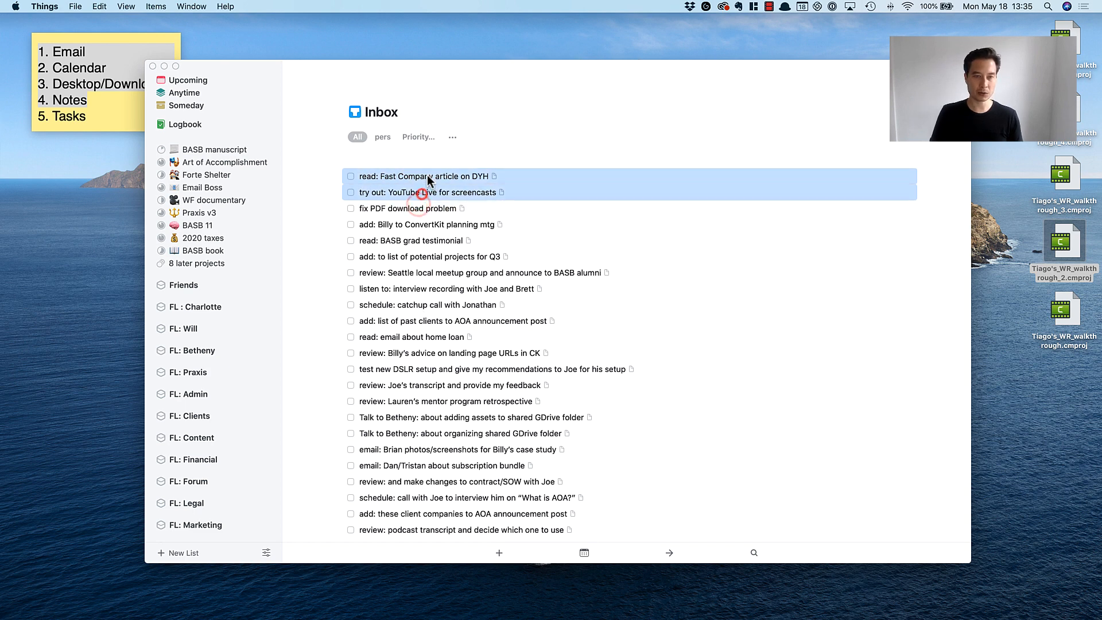
pyautogui.click(450, 215)
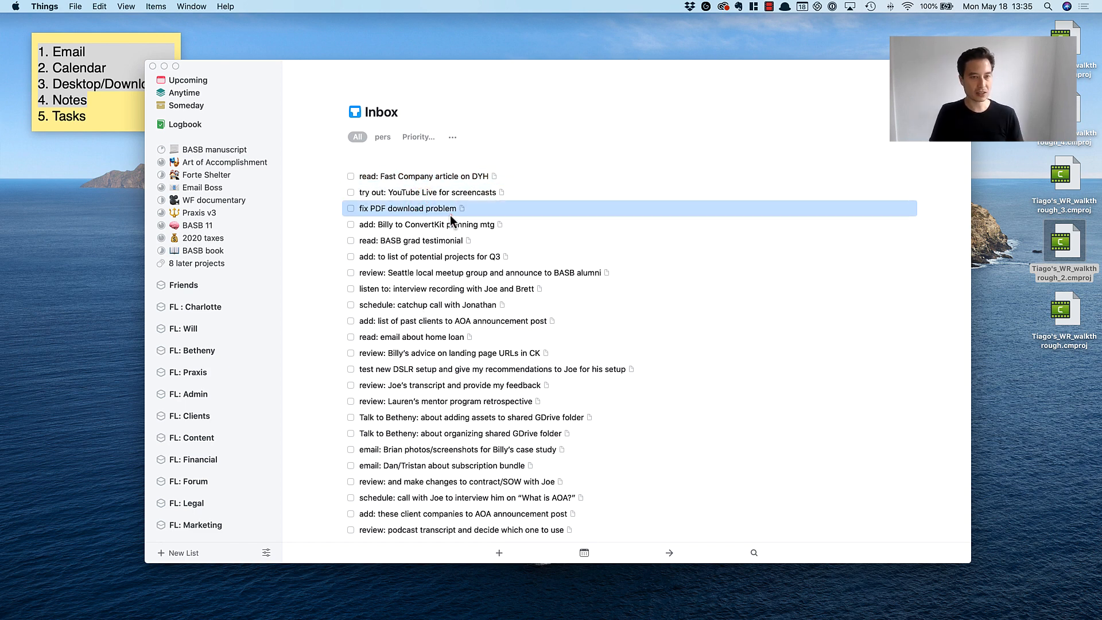
pyautogui.click(428, 178)
pyautogui.hotkey('ctrl', 'm')
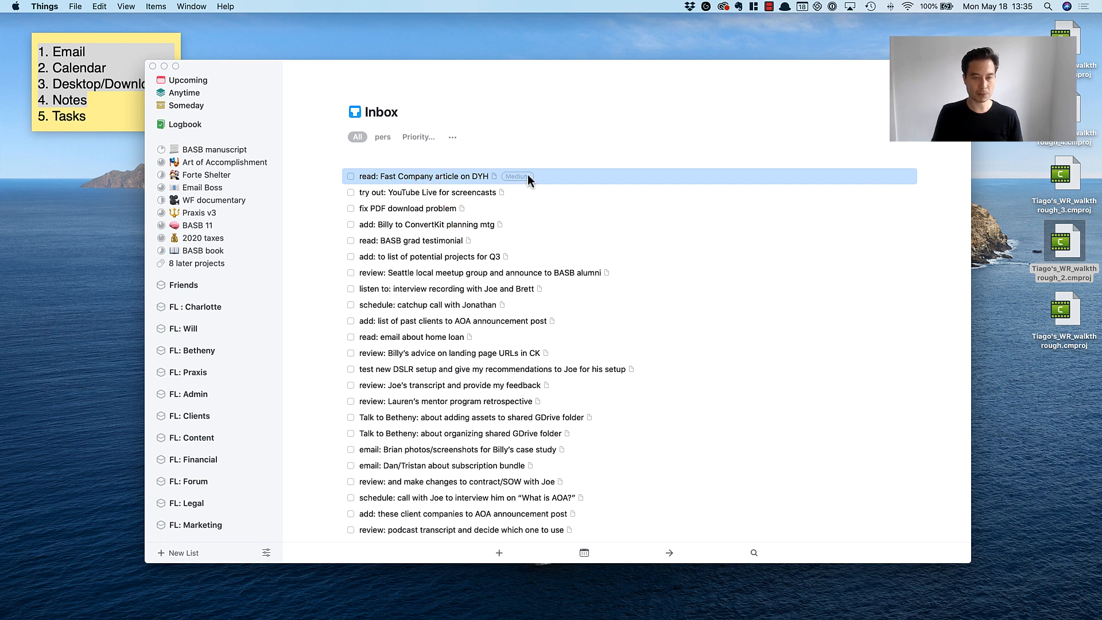
pyautogui.click(474, 190)
pyautogui.click(473, 180)
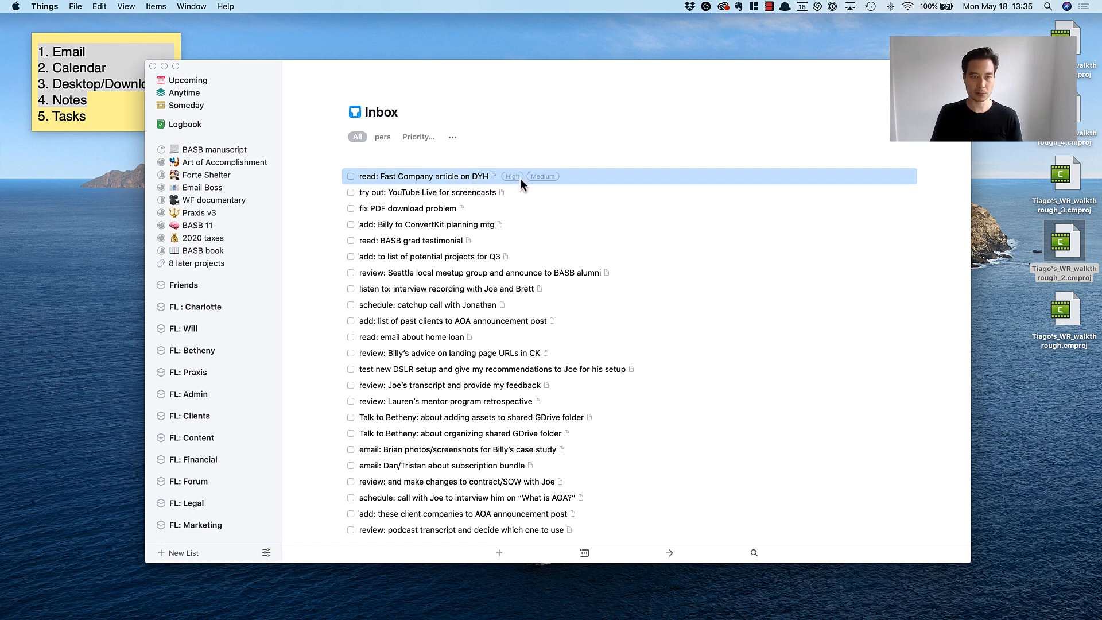
pyautogui.hotkey('ctrl', 'h')
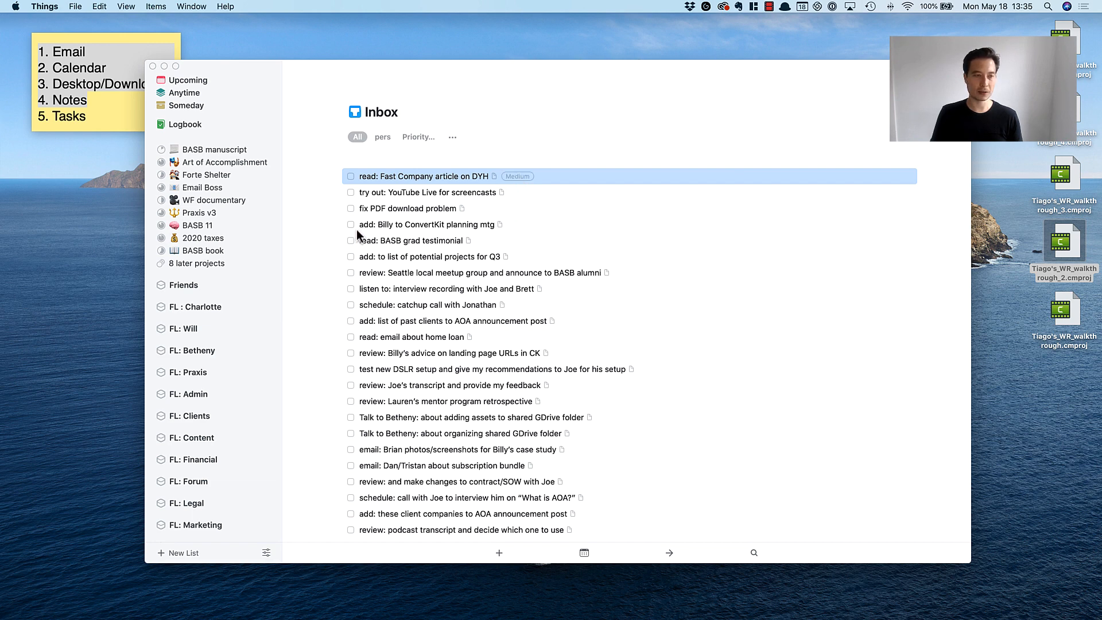
pyautogui.scroll(-10, 215, 383)
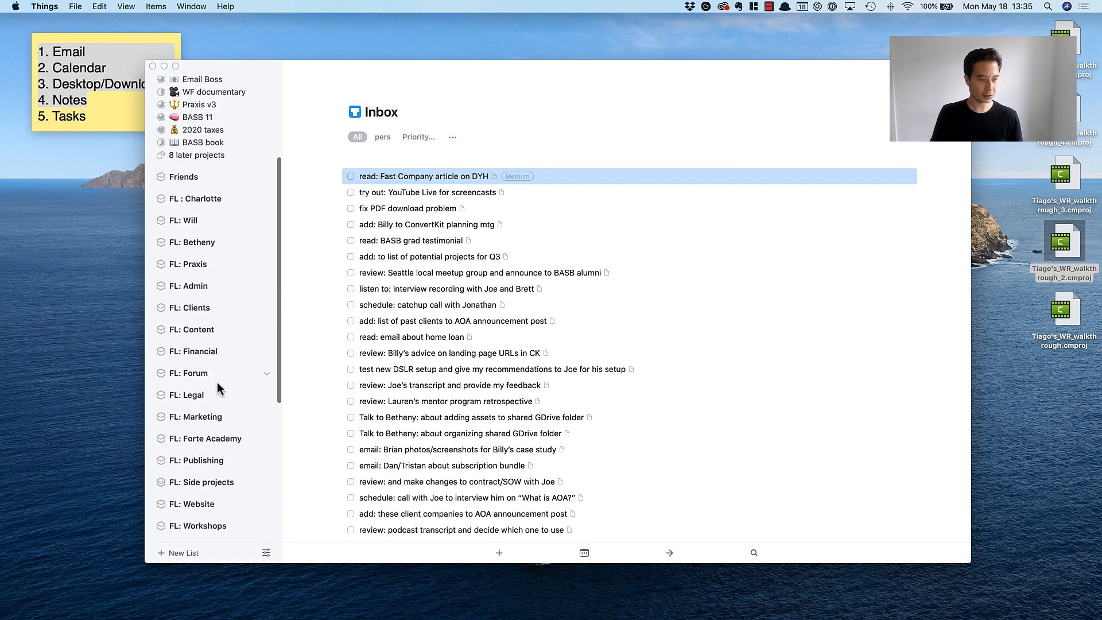
pyautogui.moveTo(410, 177); pyautogui.dragTo(192, 373)
# Tag "try out: YouTube Live for screencasts" as Medium priority and file it in the FL: Forte Academy area.
pyautogui.click(398, 174)
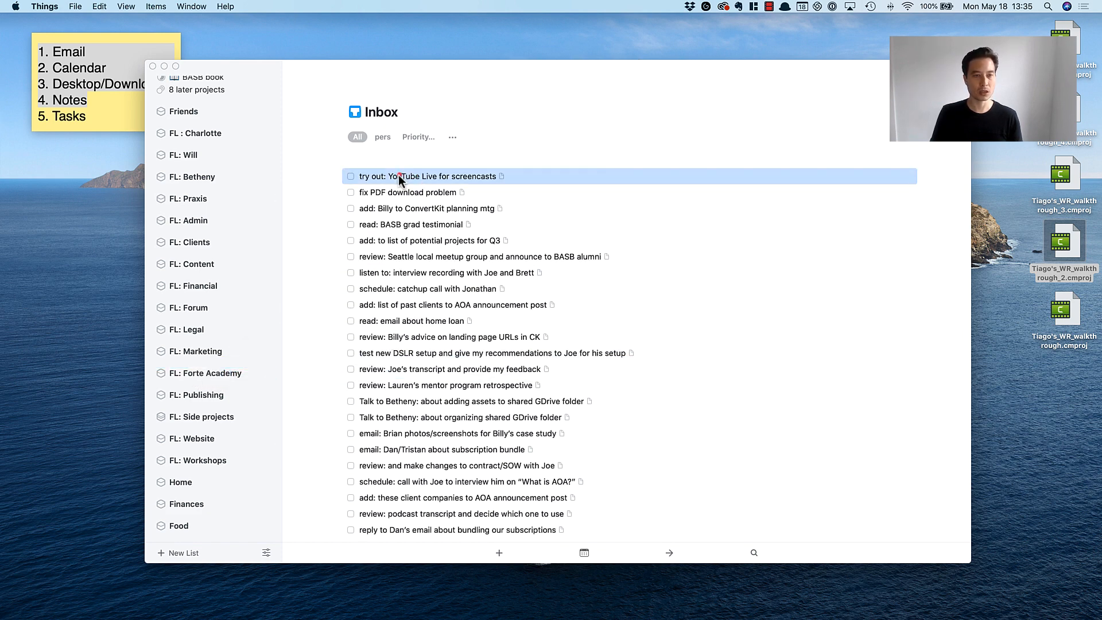
pyautogui.hotkey('ctrl', 'm')
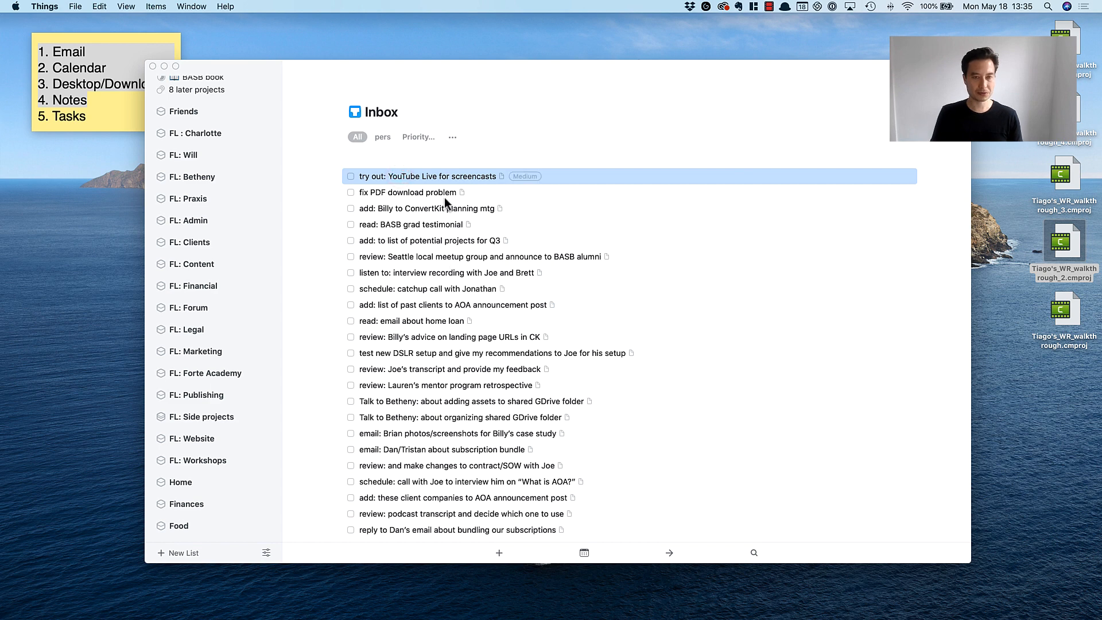
pyautogui.moveTo(441, 180); pyautogui.dragTo(228, 372)
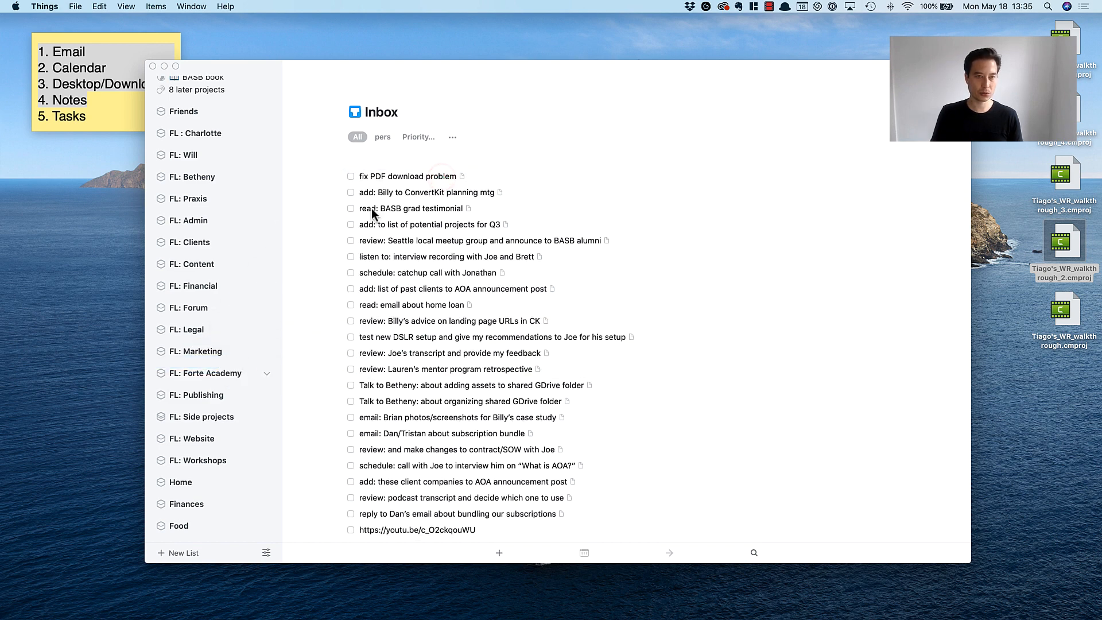
# Tag "fix PDF download problem" as Medium priority and file it in the FL: Forte Academy area.
pyautogui.click(385, 177)
pyautogui.hotkey('ctrl', 'm')
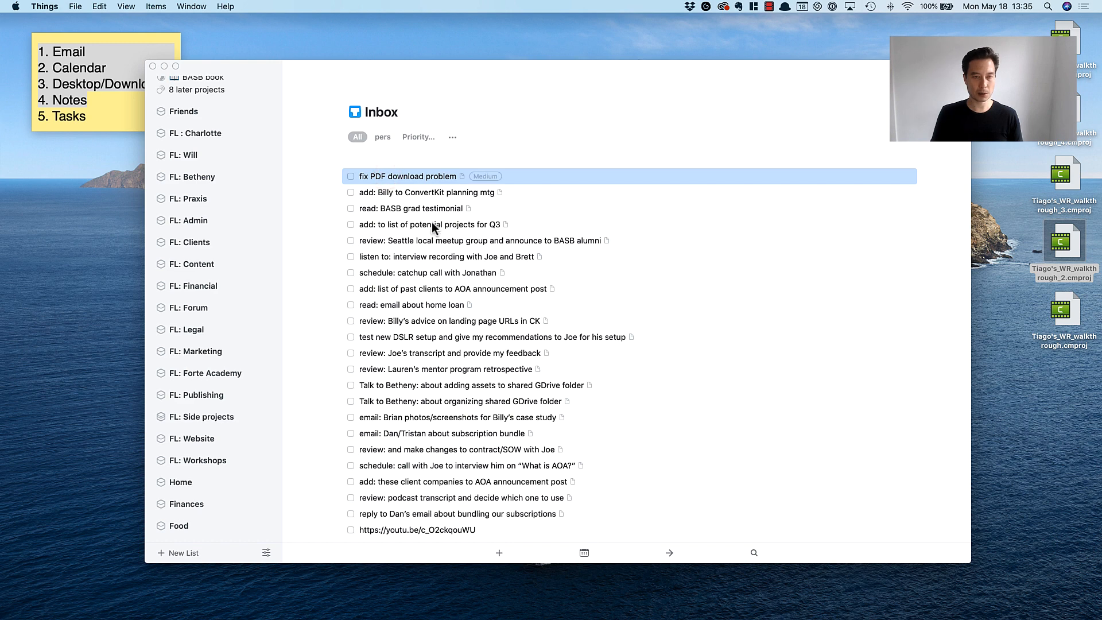
pyautogui.moveTo(414, 177); pyautogui.dragTo(217, 372)
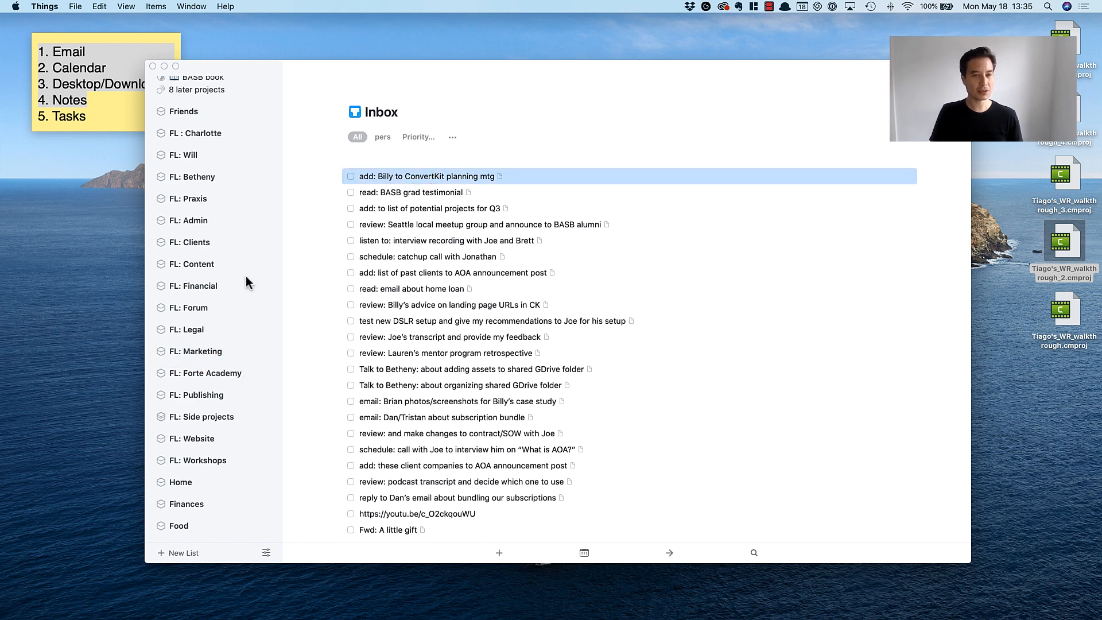
# Tag the task about adding someone to the ConvertKit planning meeting as High priority and file it in the Email Boss project.
pyautogui.scroll(5, 246, 276)
pyautogui.hotkey('ctrl', 'h')
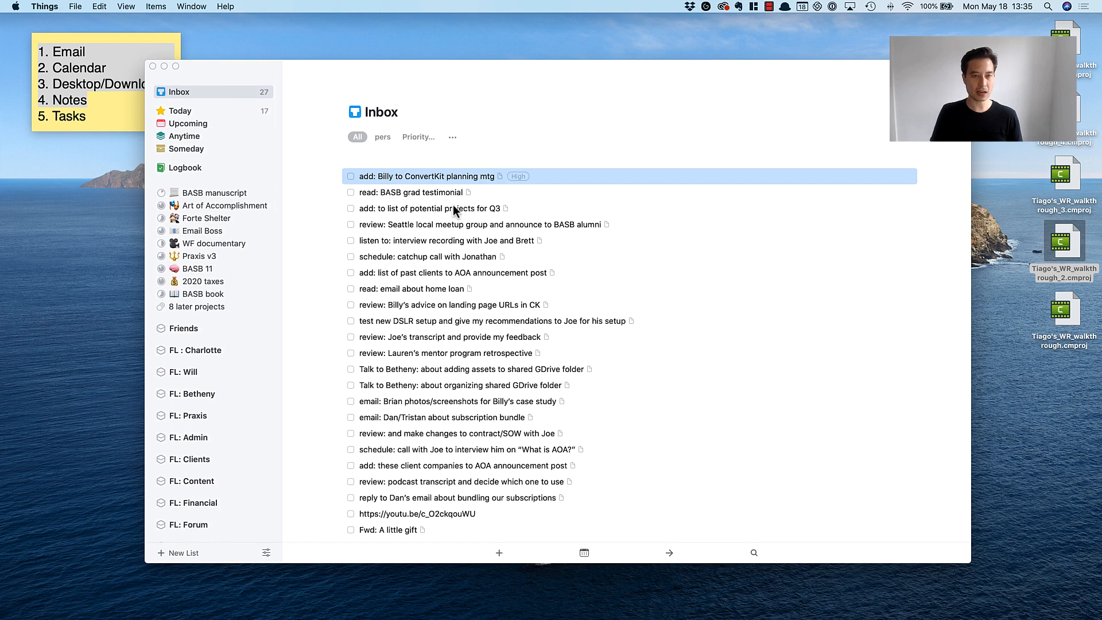
pyautogui.moveTo(426, 177); pyautogui.dragTo(197, 234)
# Tag "read: BASB grad testimonial" as Medium priority and file it in the FL: Forte Academy area.
pyautogui.click(477, 222)
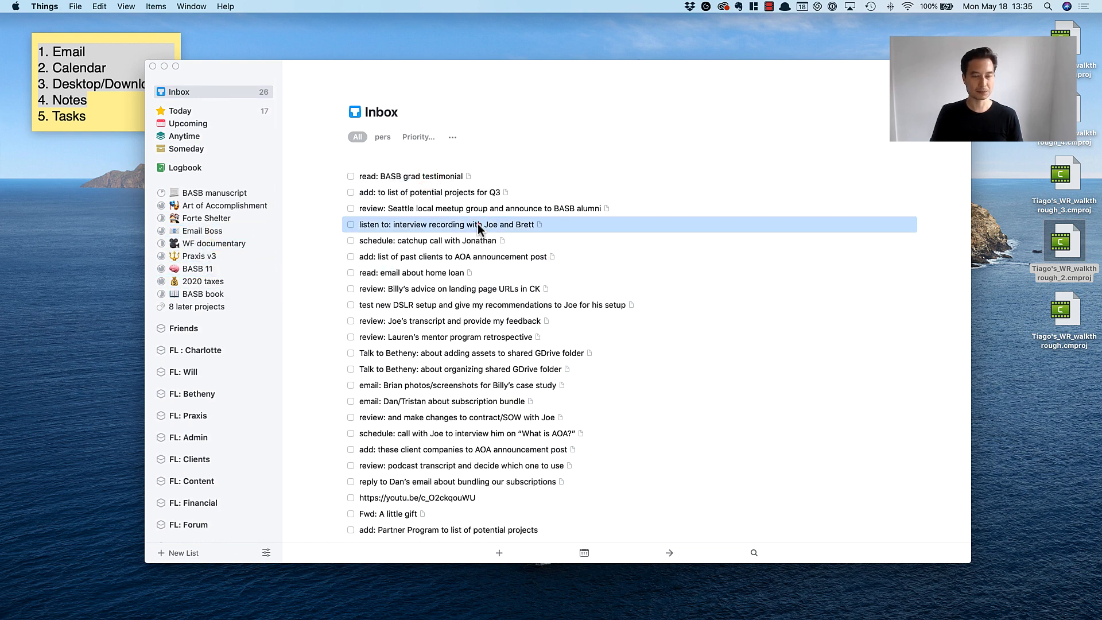
pyautogui.click(394, 176)
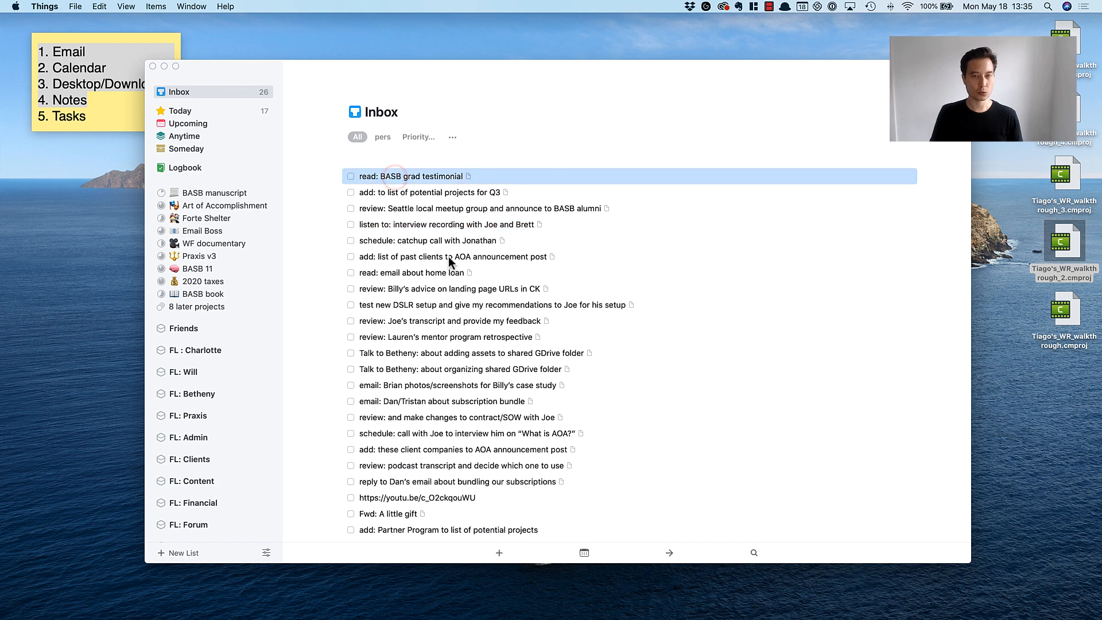
pyautogui.doubleClick(420, 177)
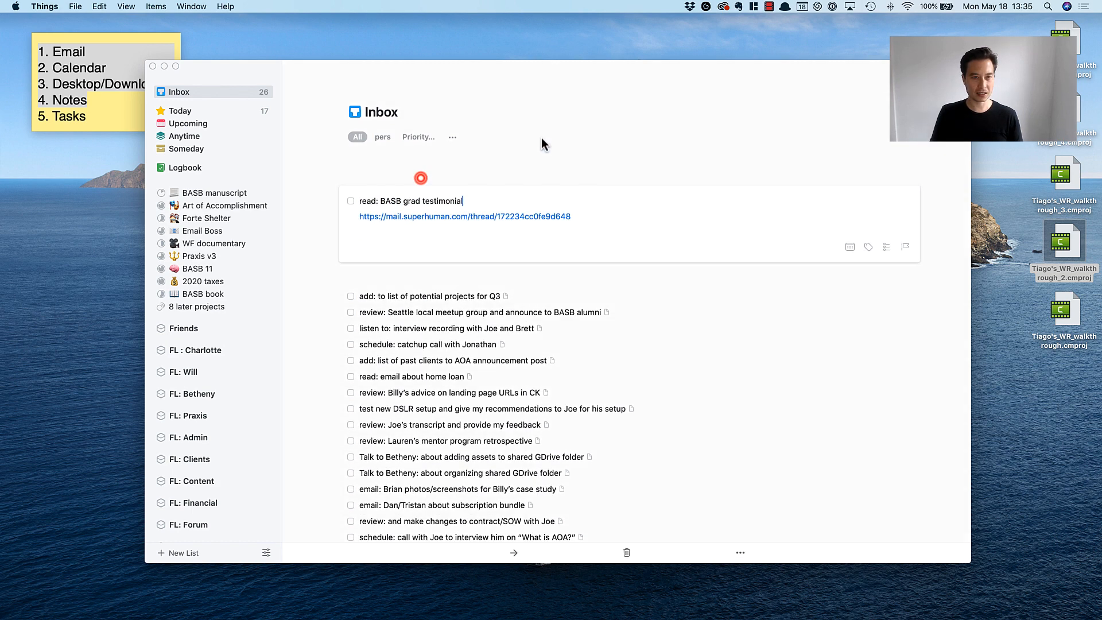
pyautogui.click(542, 137)
pyautogui.click(439, 177)
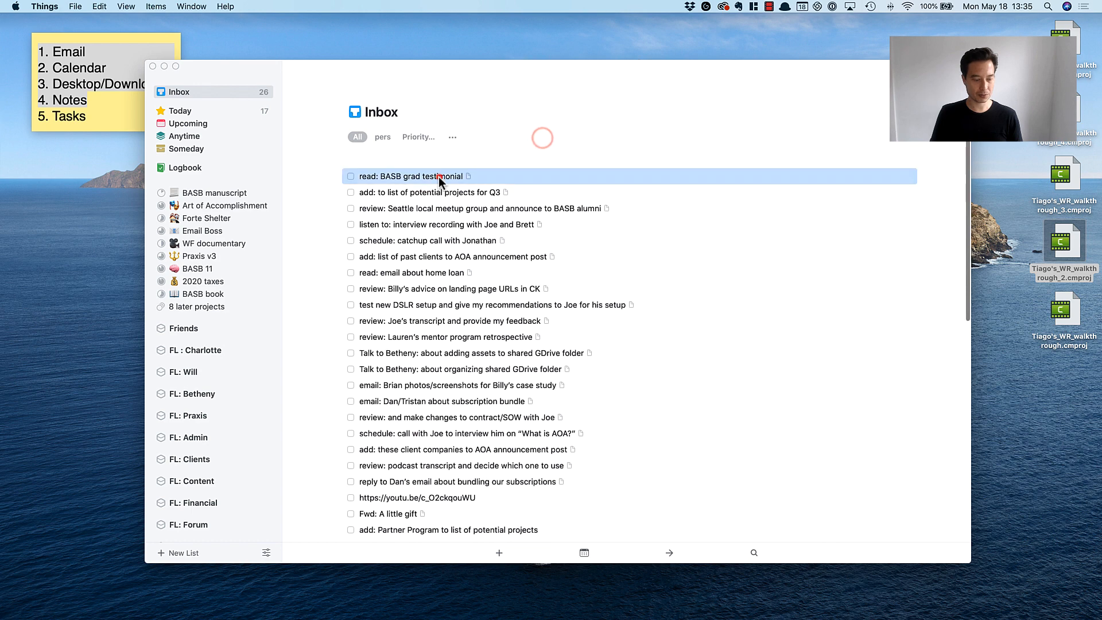
pyautogui.scroll(-5, 182, 308)
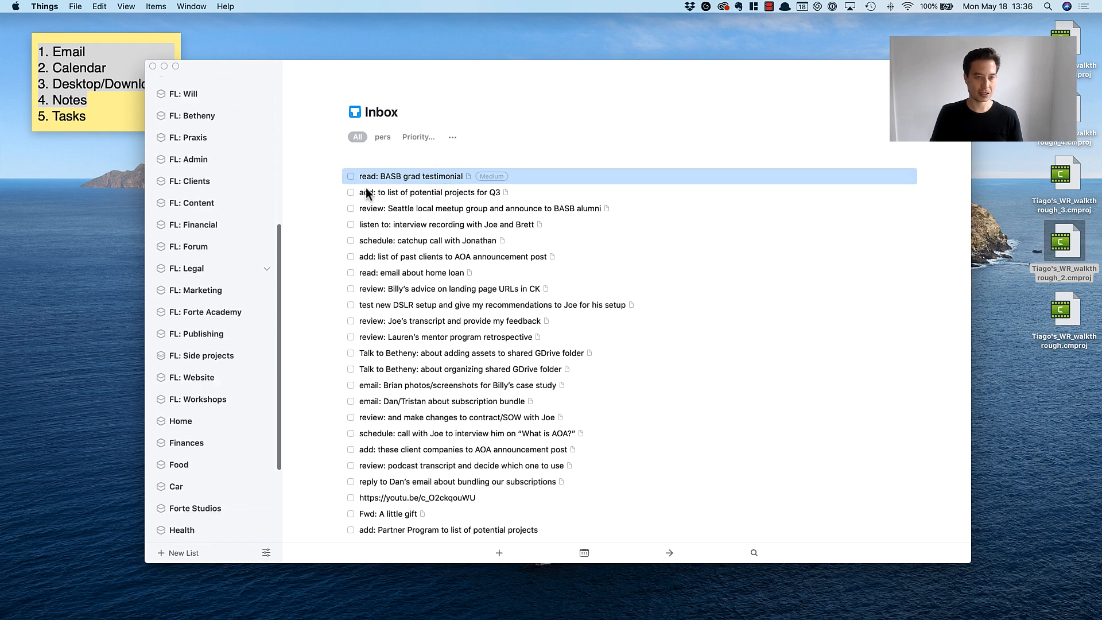
pyautogui.moveTo(392, 177); pyautogui.dragTo(239, 303)
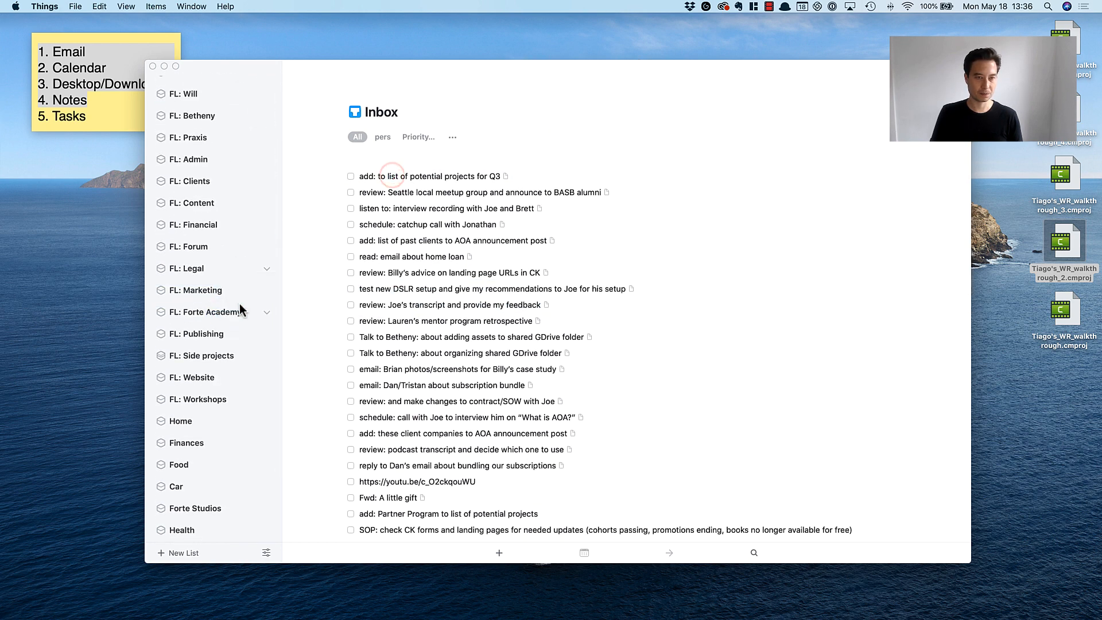
# Create a new project named "Q3 planning" for the inbox task about the list of potential Q3 projects.
pyautogui.click(437, 172)
pyautogui.scroll(2, 438, 275)
pyautogui.scroll(10, 217, 272)
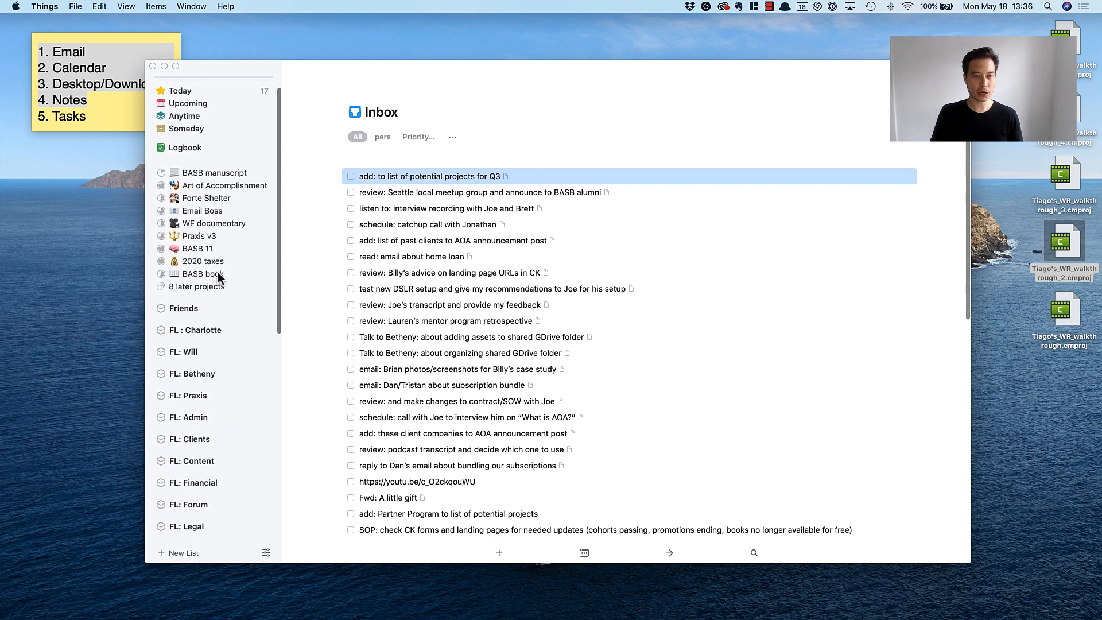
pyautogui.scroll(-2, 227, 269)
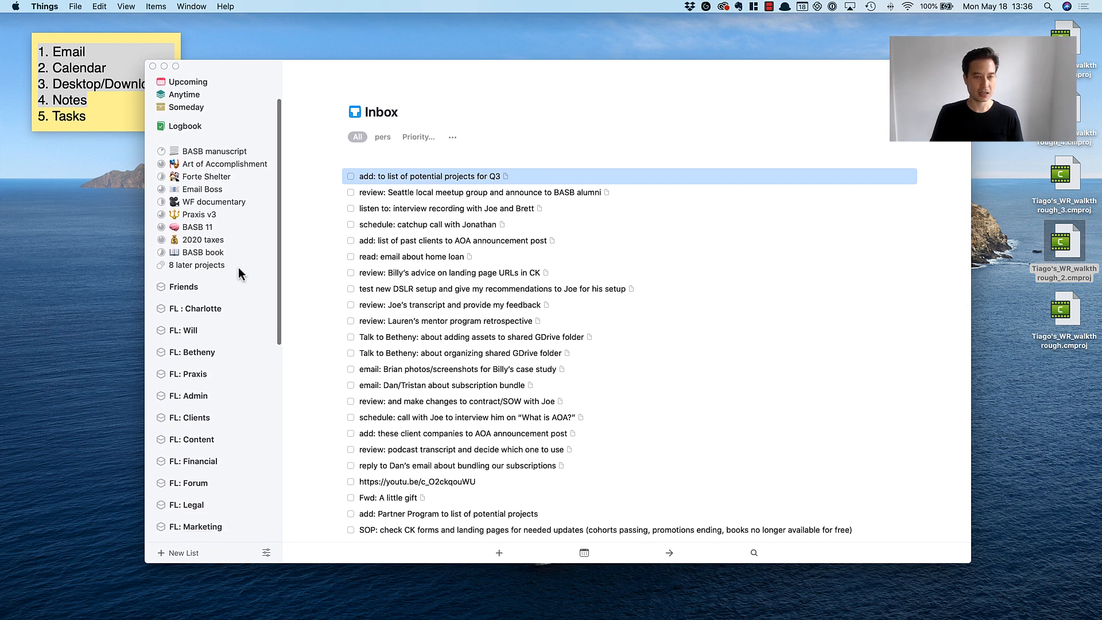
pyautogui.click(439, 193)
pyautogui.click(487, 173)
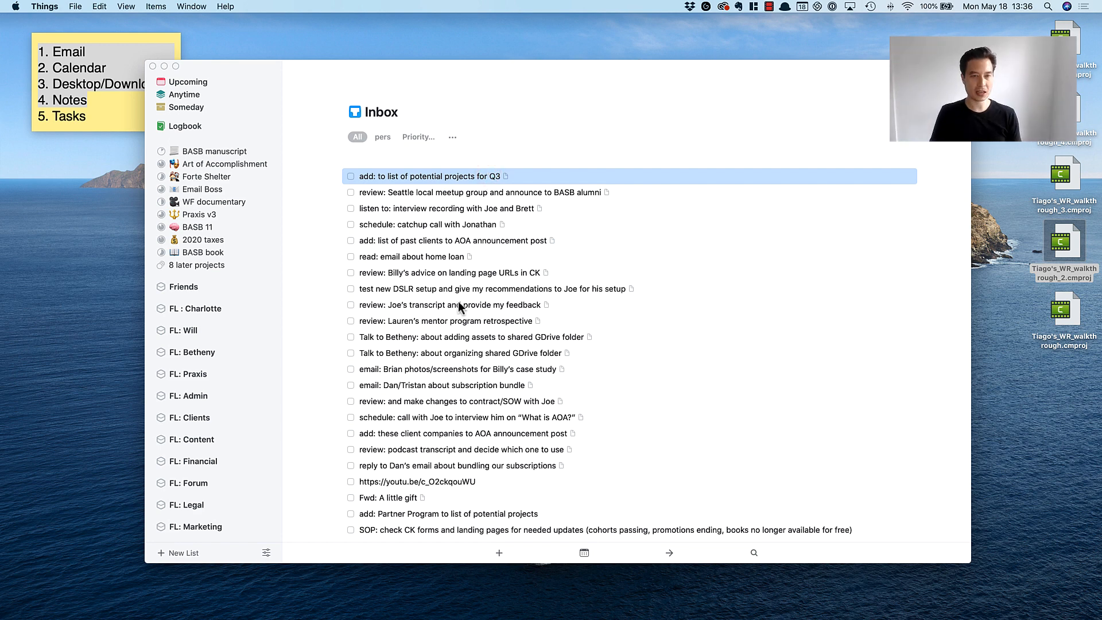
pyautogui.click(184, 546)
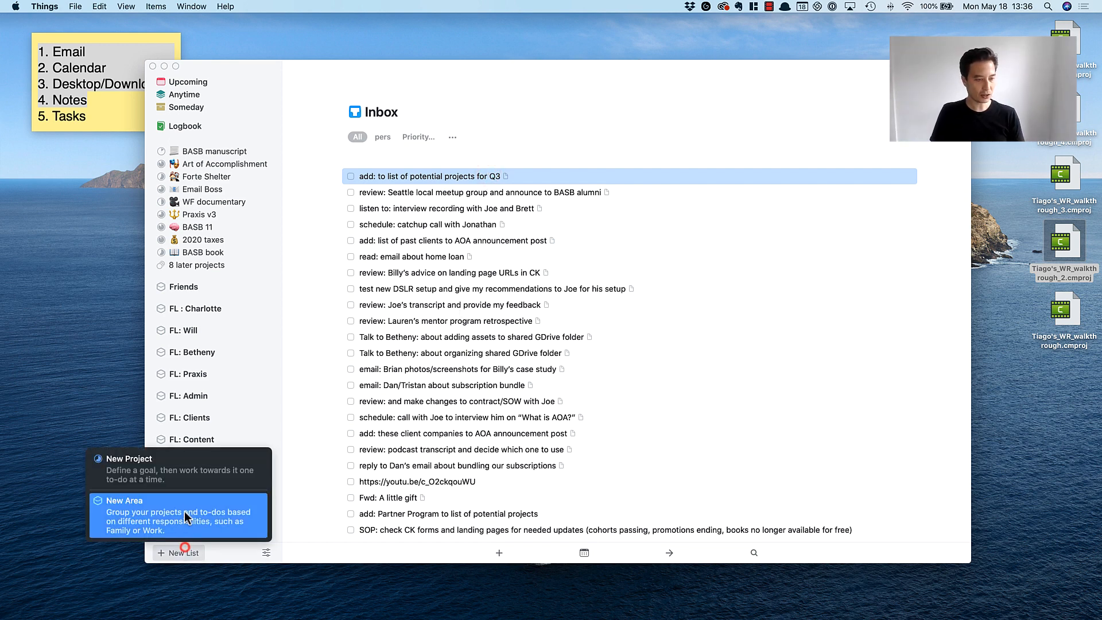
pyautogui.click(168, 473)
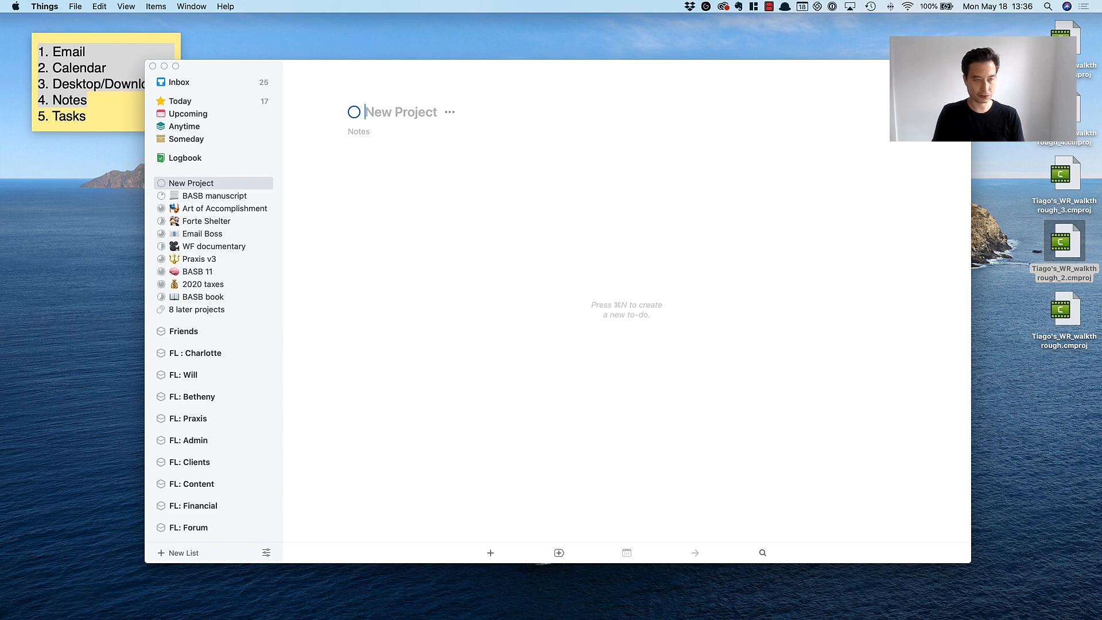
pyautogui.write('Q3 planning')
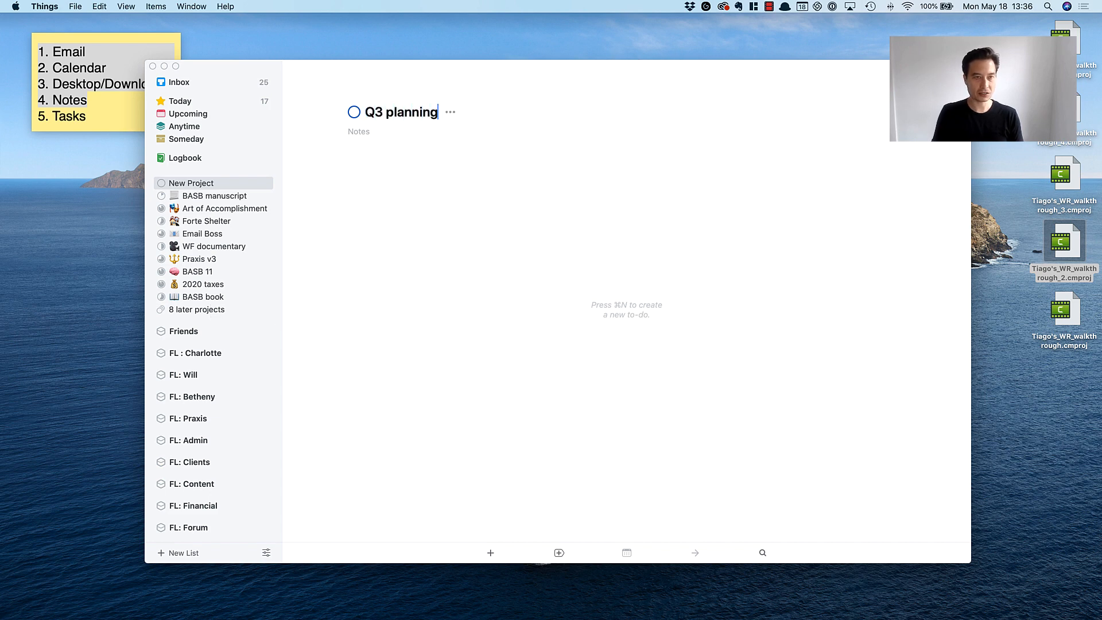
# Tag the inbox task "add: to list of potential projects for Q3" as High priority and file it in the Q3 planning project.
pyautogui.click(198, 84)
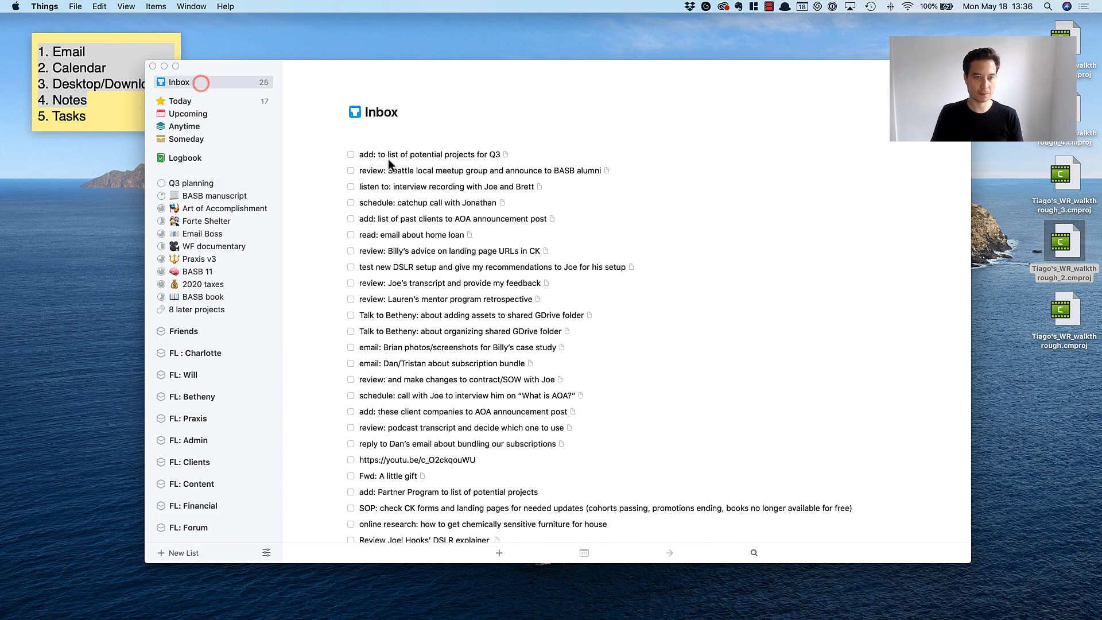
pyautogui.click(389, 158)
pyautogui.hotkey('ctrl', 'h')
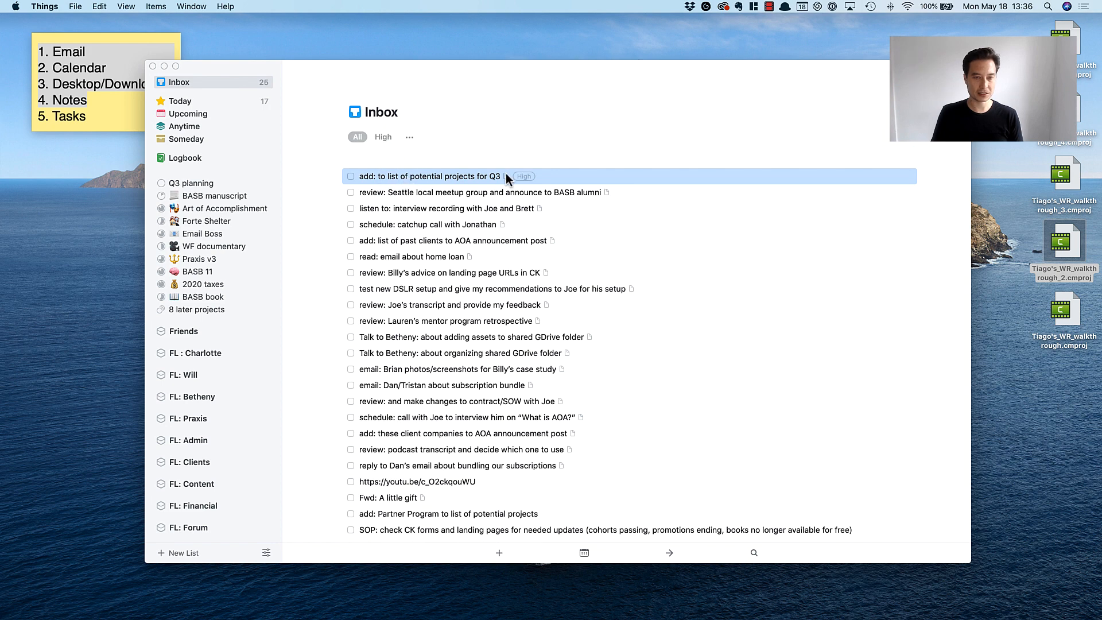
pyautogui.moveTo(460, 175); pyautogui.dragTo(198, 183)
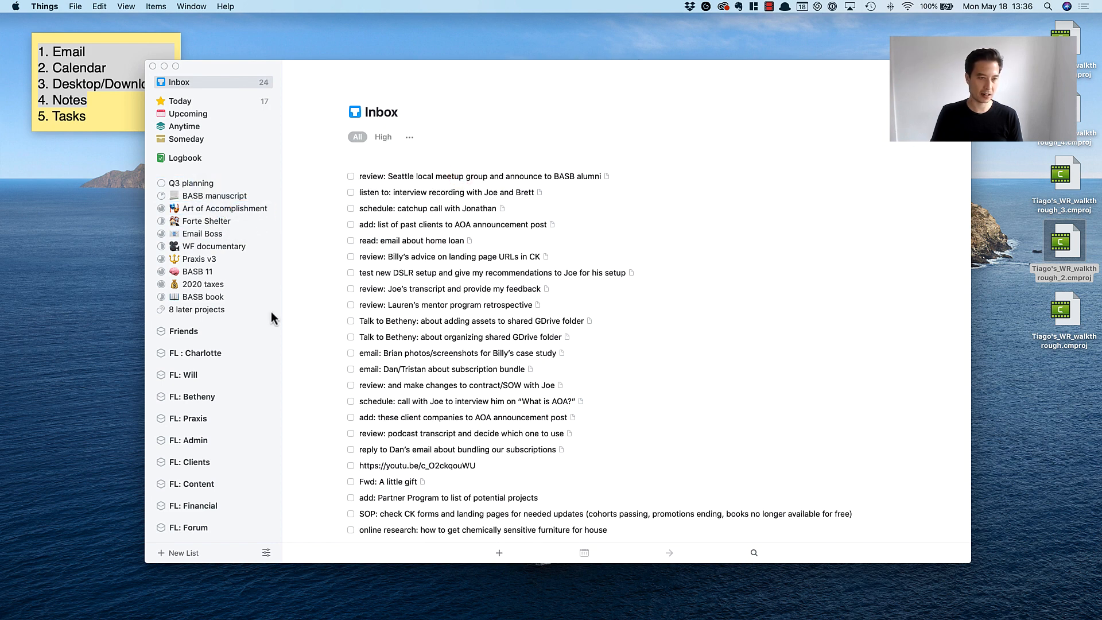
# Tag the task about reviewing the Seattle local meetup group as High priority and file it in the FL: Forte Academy area.
pyautogui.click(436, 178)
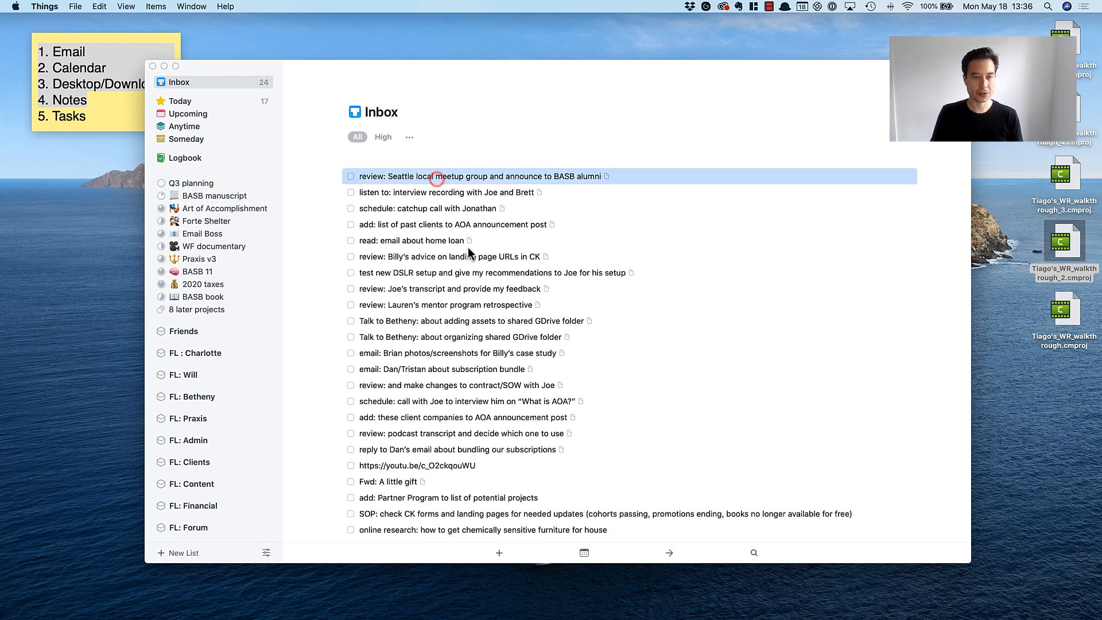
pyautogui.click(483, 192)
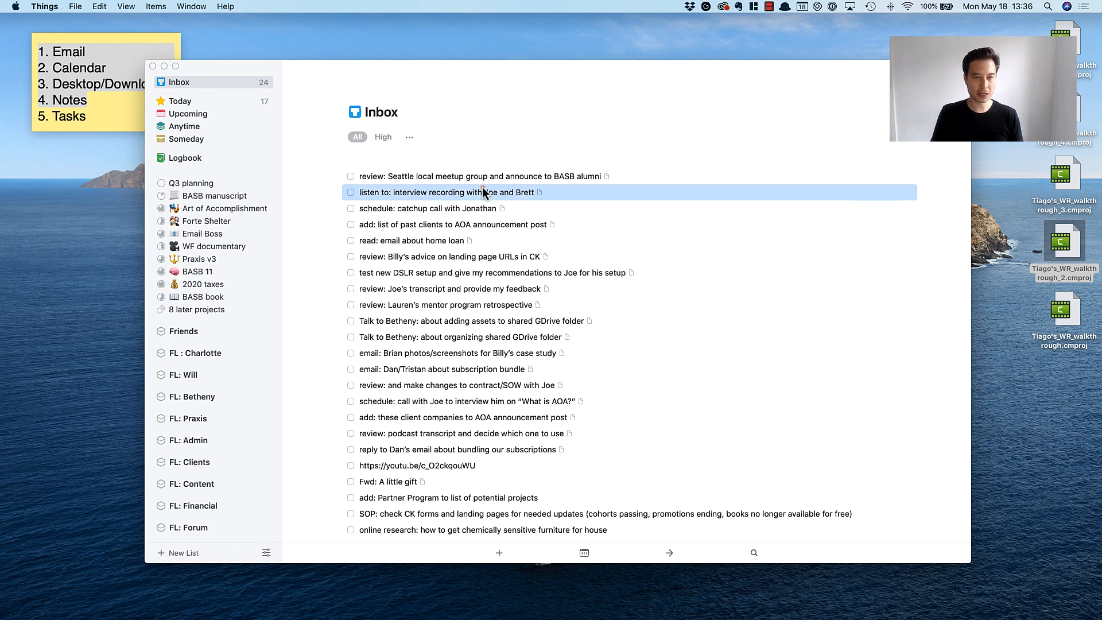
pyautogui.click(481, 178)
pyautogui.click(474, 195)
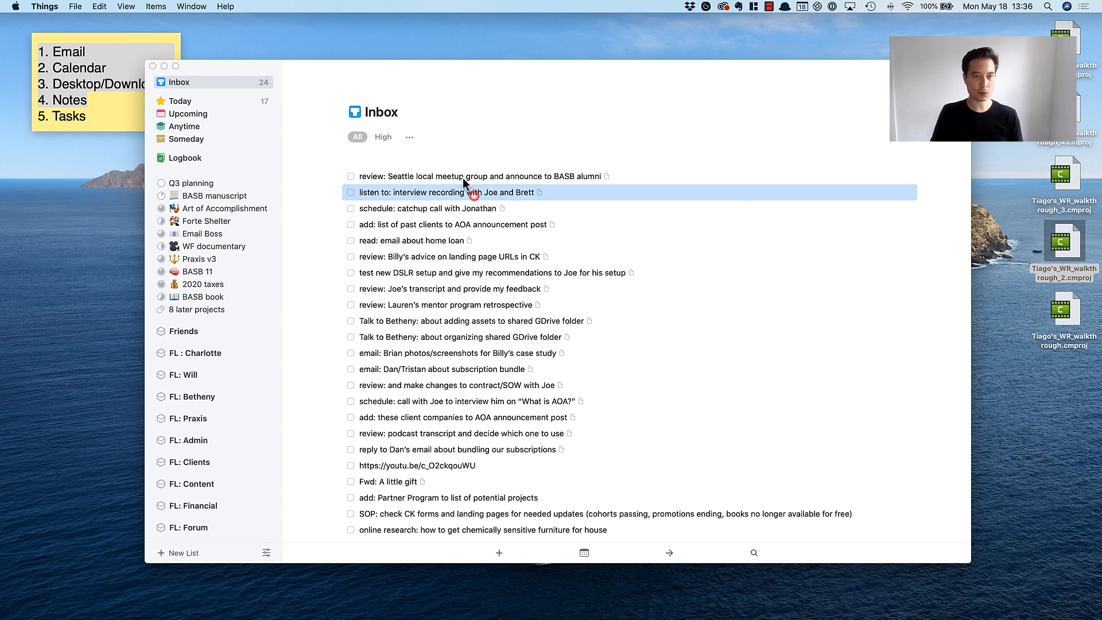
pyautogui.click(462, 178)
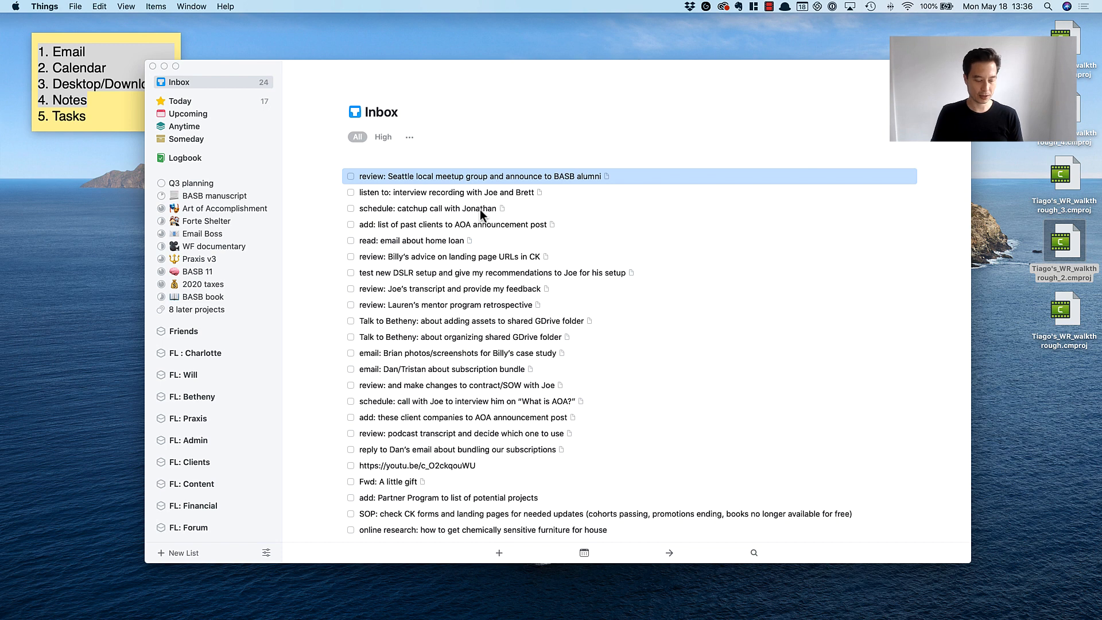
pyautogui.hotkey('ctrl', 'h')
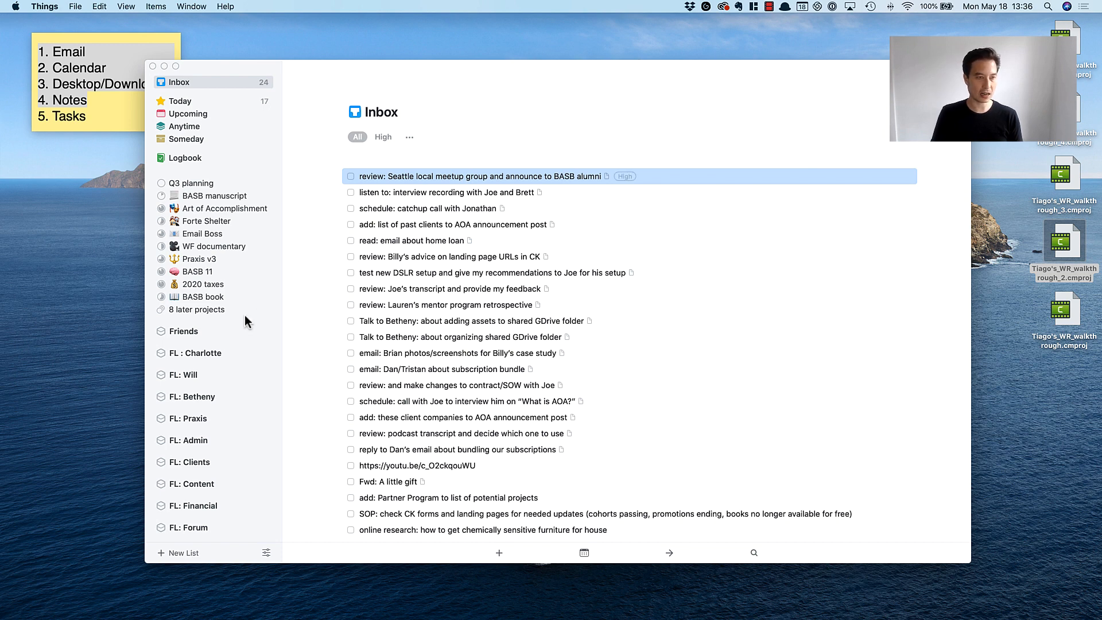
pyautogui.scroll(-10, 244, 315)
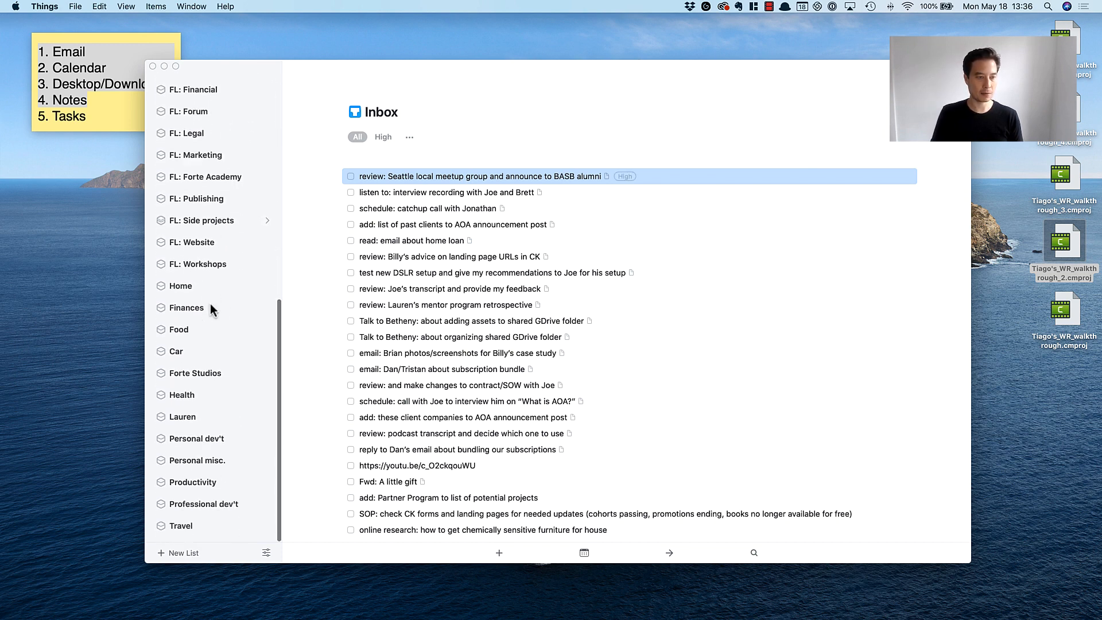
pyautogui.moveTo(347, 177); pyautogui.dragTo(205, 179)
# Tag the task about listening to the interview recording as High priority and file it in the Art of Accomplishment project.
pyautogui.click(420, 176)
pyautogui.scroll(10, 215, 215)
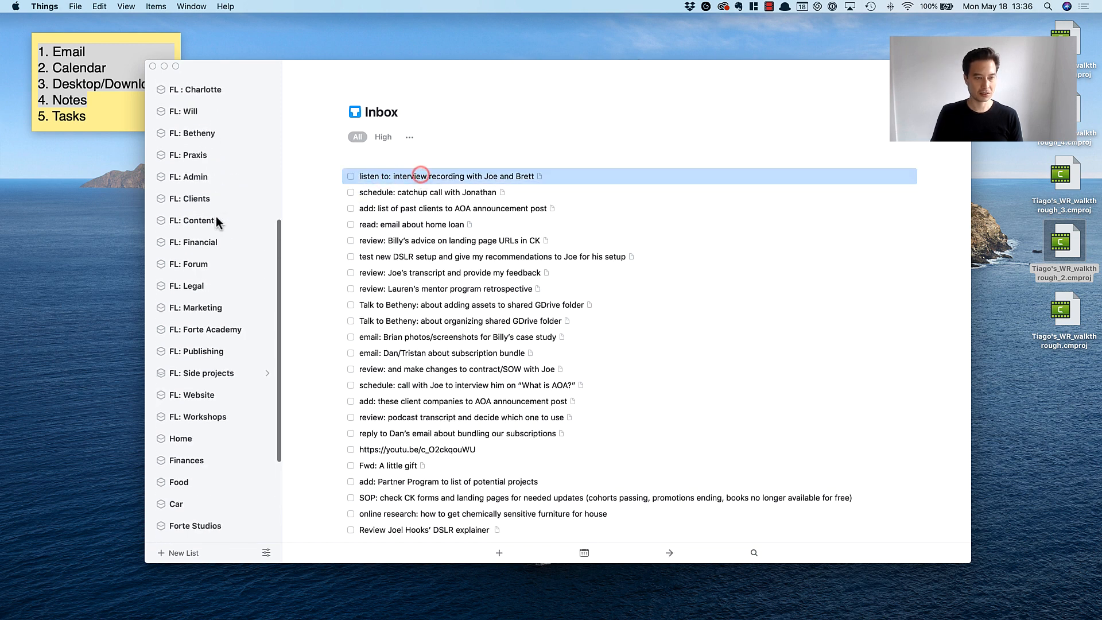
pyautogui.click(405, 175)
pyautogui.hotkey('ctrl', 'h')
pyautogui.moveTo(404, 174); pyautogui.dragTo(208, 103)
# Tag the task about scheduling a catchup call as Medium priority and file it in the Personal misc. area.
pyautogui.click(402, 178)
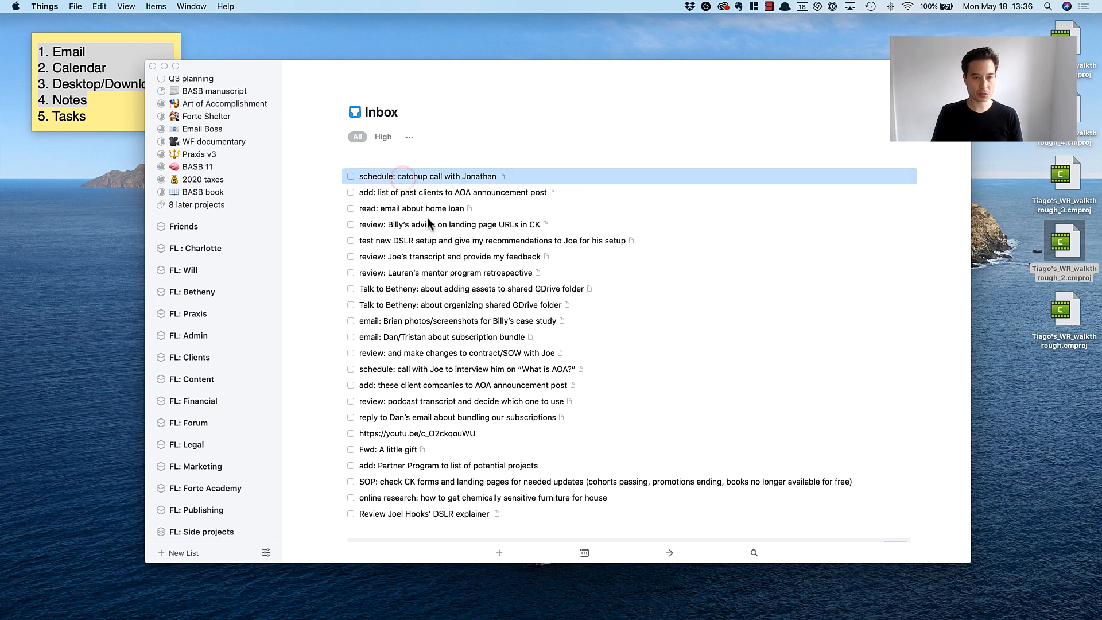
pyautogui.hotkey('ctrl', 'm')
pyautogui.scroll(-5, 249, 253)
pyautogui.scroll(-5, 249, 258)
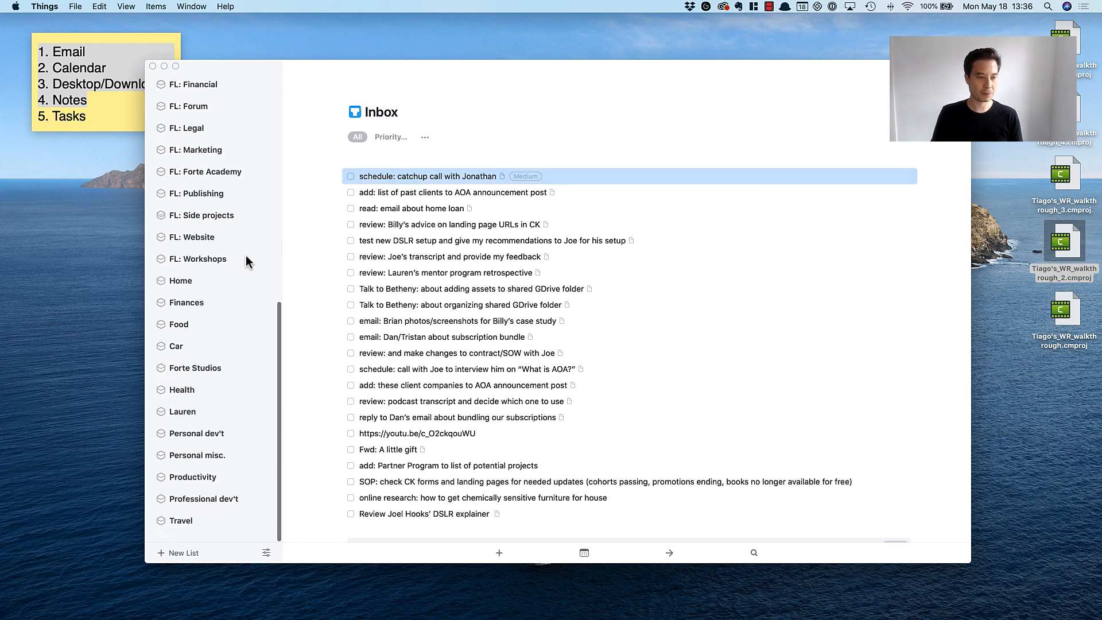
pyautogui.scroll(6, 245, 258)
pyautogui.scroll(4, 242, 256)
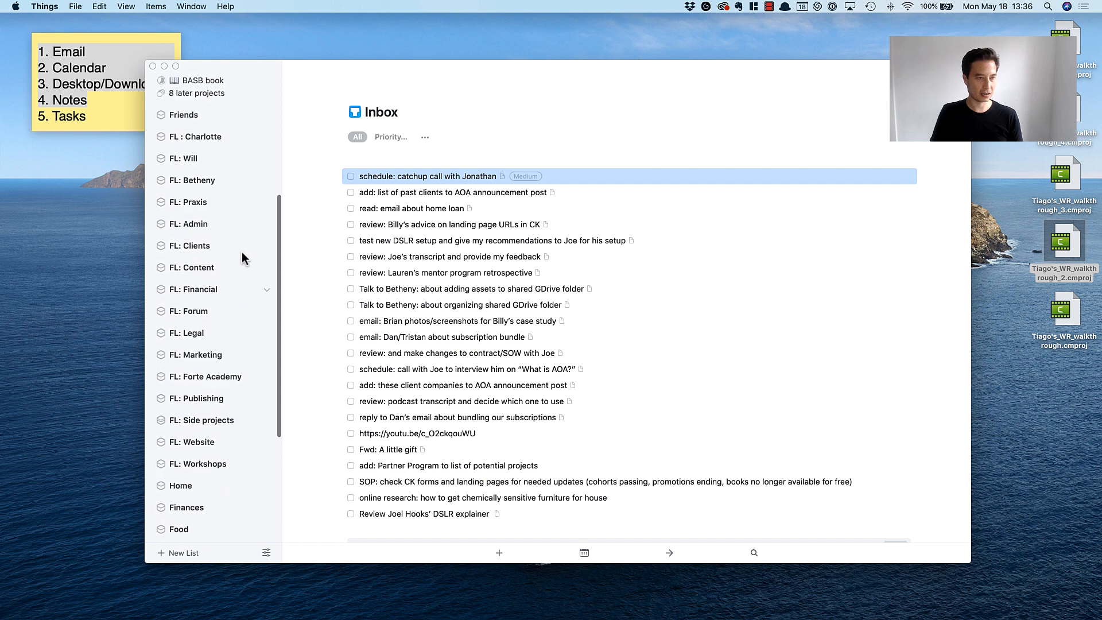
pyautogui.scroll(-4, 243, 255)
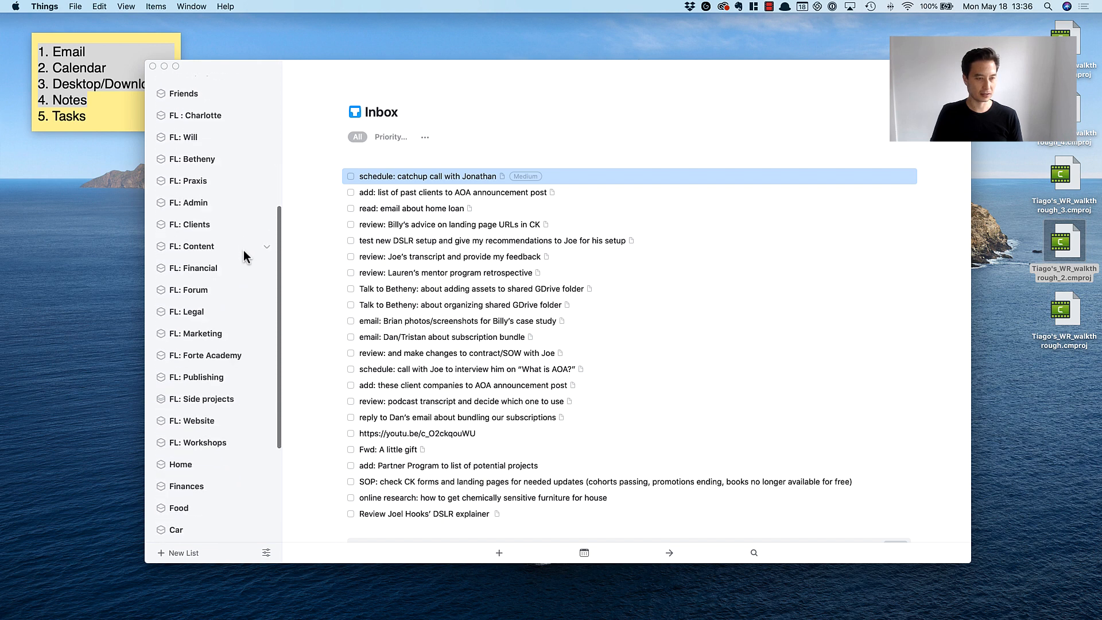
pyautogui.scroll(-6, 244, 253)
pyautogui.moveTo(395, 175); pyautogui.dragTo(246, 463)
# Tag "add: list of past clients to AOA announcement post" as High priority and file it in the Art of Accomplishment project.
pyautogui.scroll(2, 202, 259)
pyautogui.scroll(8, 202, 259)
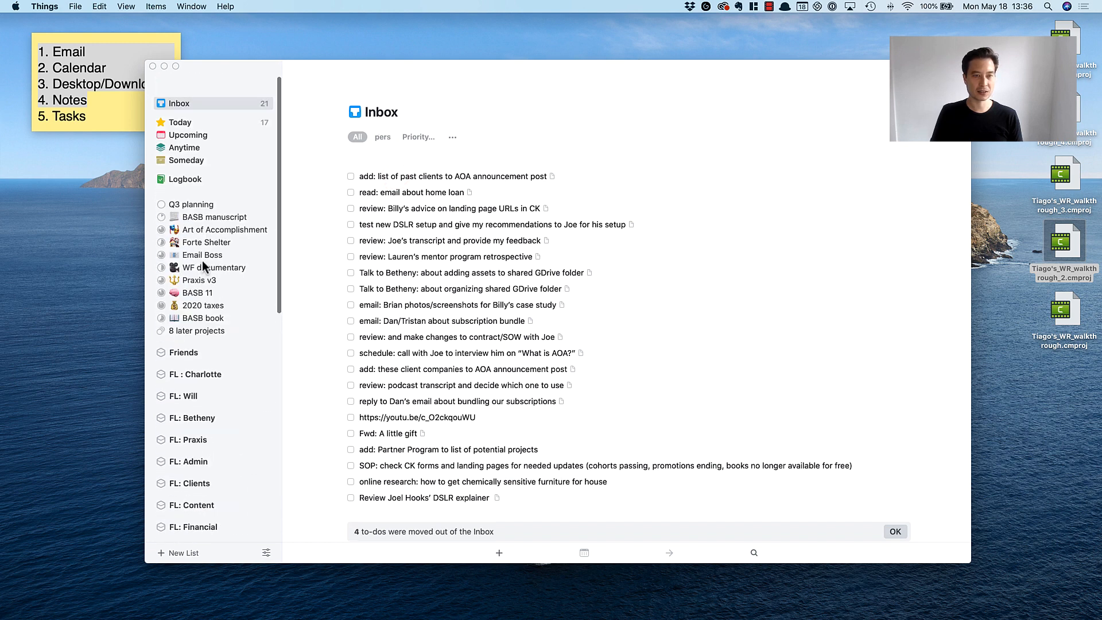
pyautogui.click(411, 177)
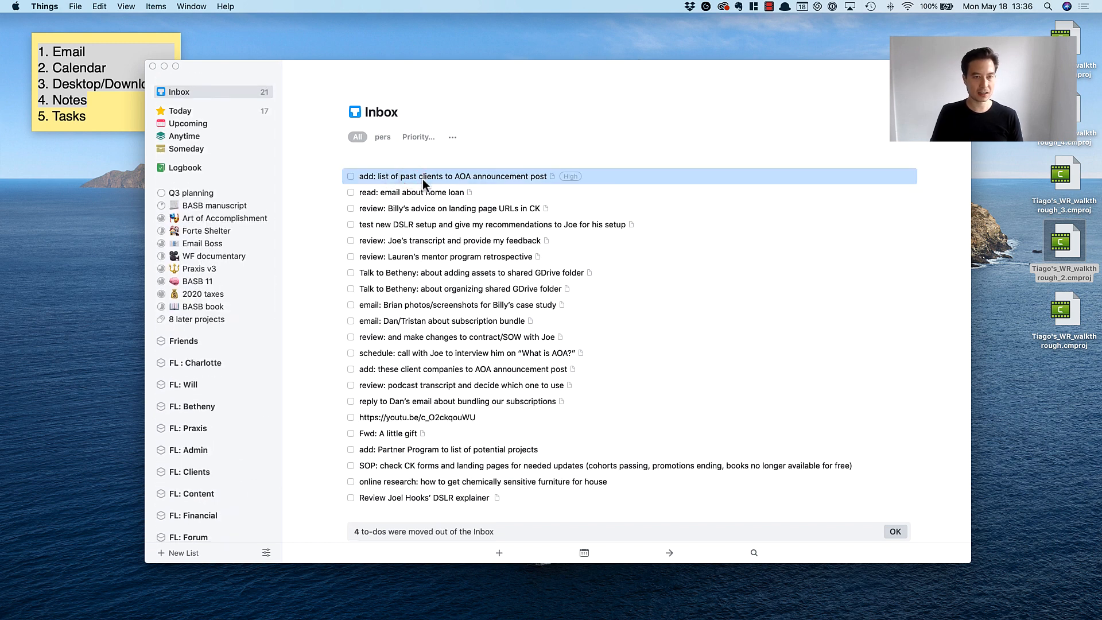
pyautogui.moveTo(422, 178); pyautogui.dragTo(208, 223)
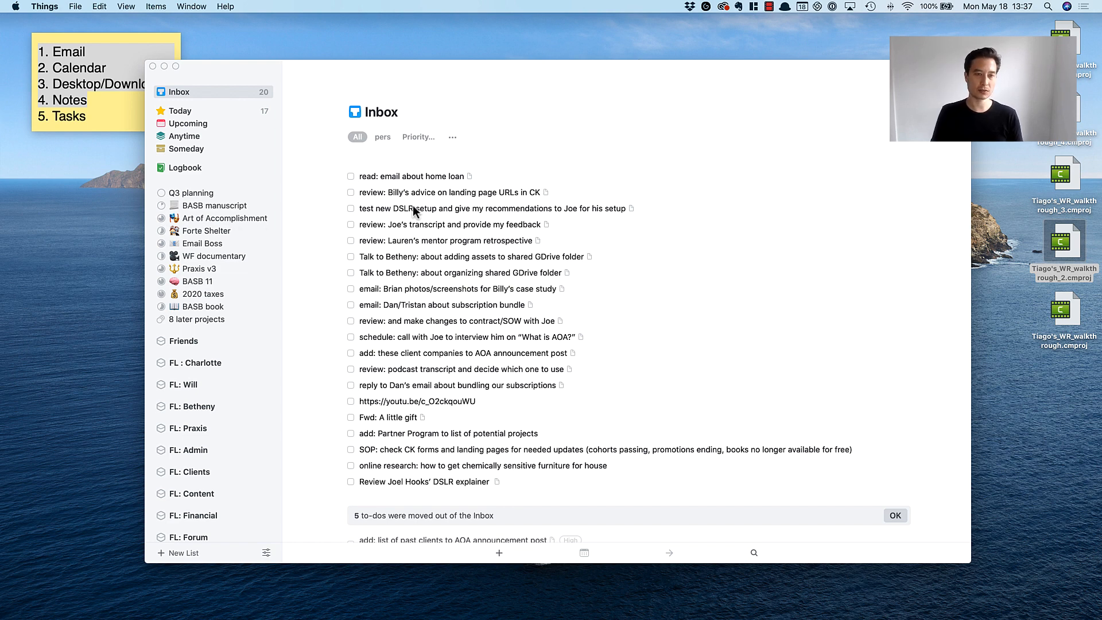
# Tag "read: email about home loan" as High priority and file it in the Home area.
pyautogui.click(411, 175)
pyautogui.hotkey('ctrl', 'h')
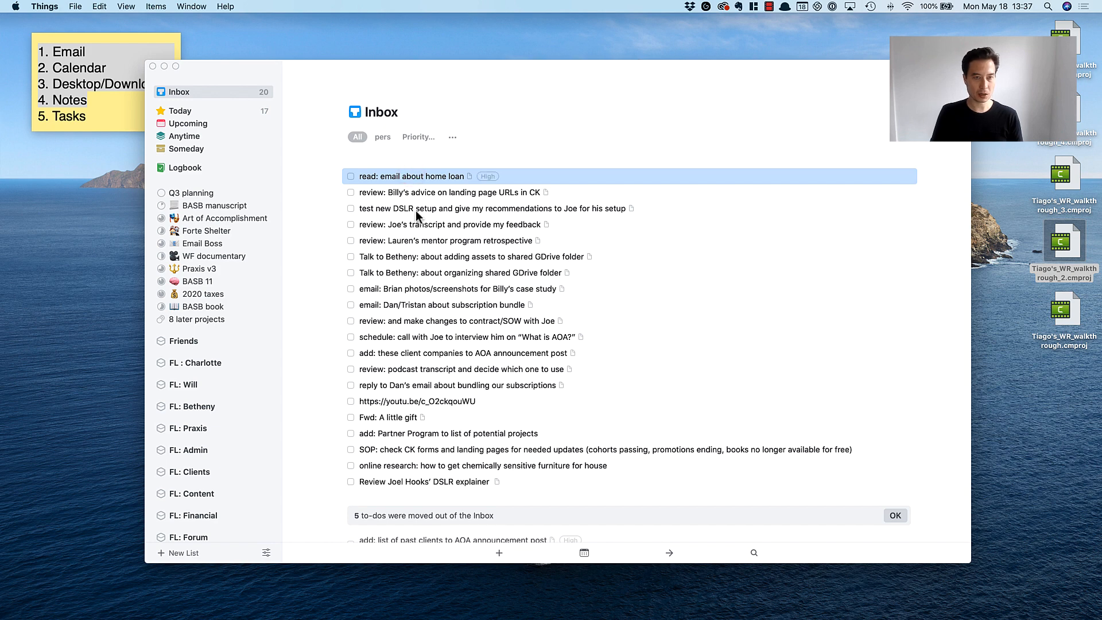
pyautogui.scroll(-10, 188, 343)
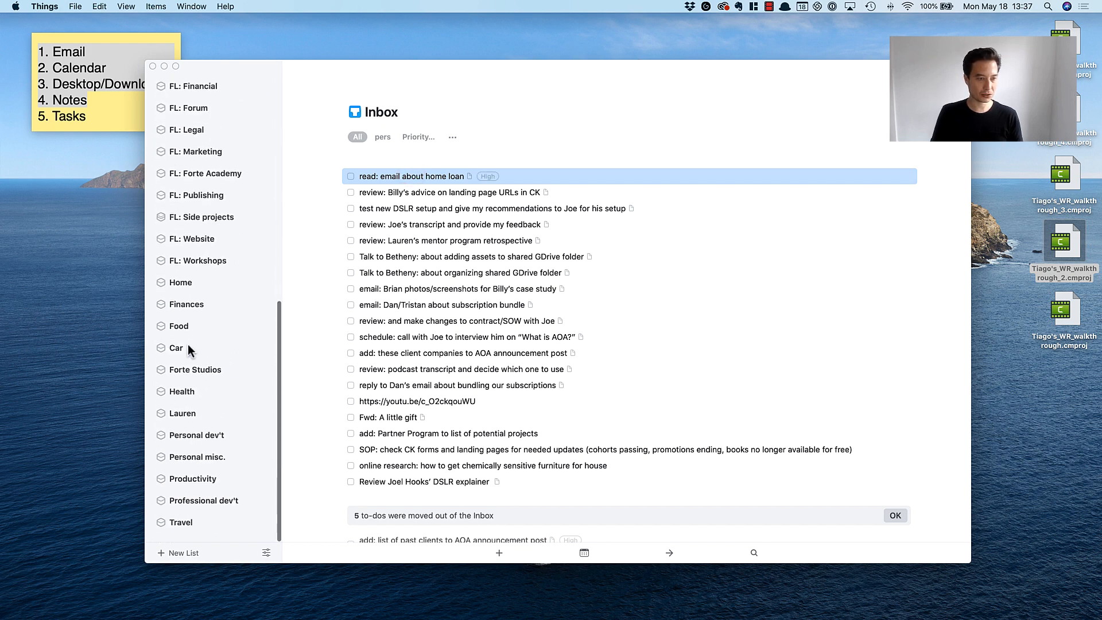
pyautogui.moveTo(400, 175); pyautogui.dragTo(194, 284)
# Tag the task about reviewing advice on landing page URLs in CK as Medium priority and file it in the Email Boss project.
pyautogui.click(387, 177)
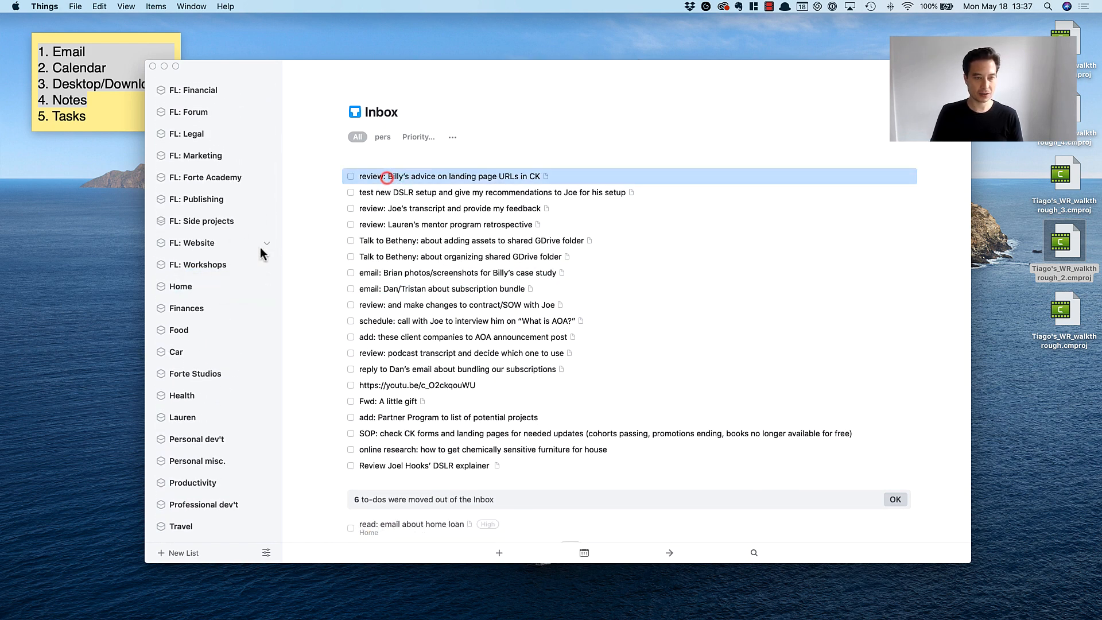
pyautogui.scroll(15, 239, 246)
pyautogui.hotkey('ctrl', 'm')
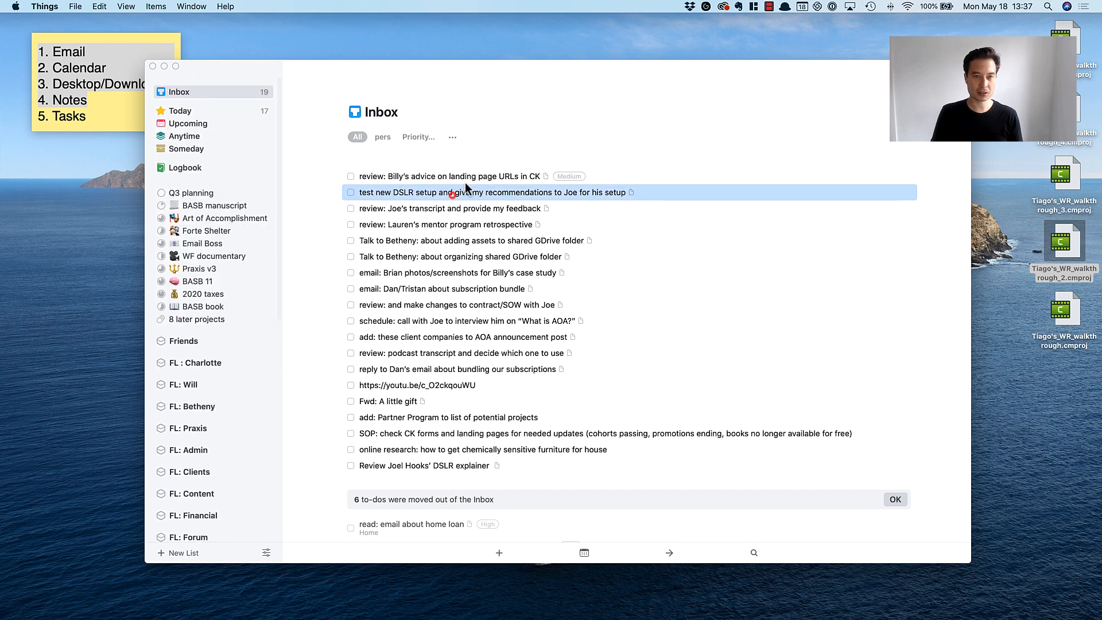
pyautogui.moveTo(459, 175); pyautogui.dragTo(193, 243)
# Tag the task about testing the new DSLR setup as High priority and file it in the Art of Accomplishment project.
pyautogui.click(425, 177)
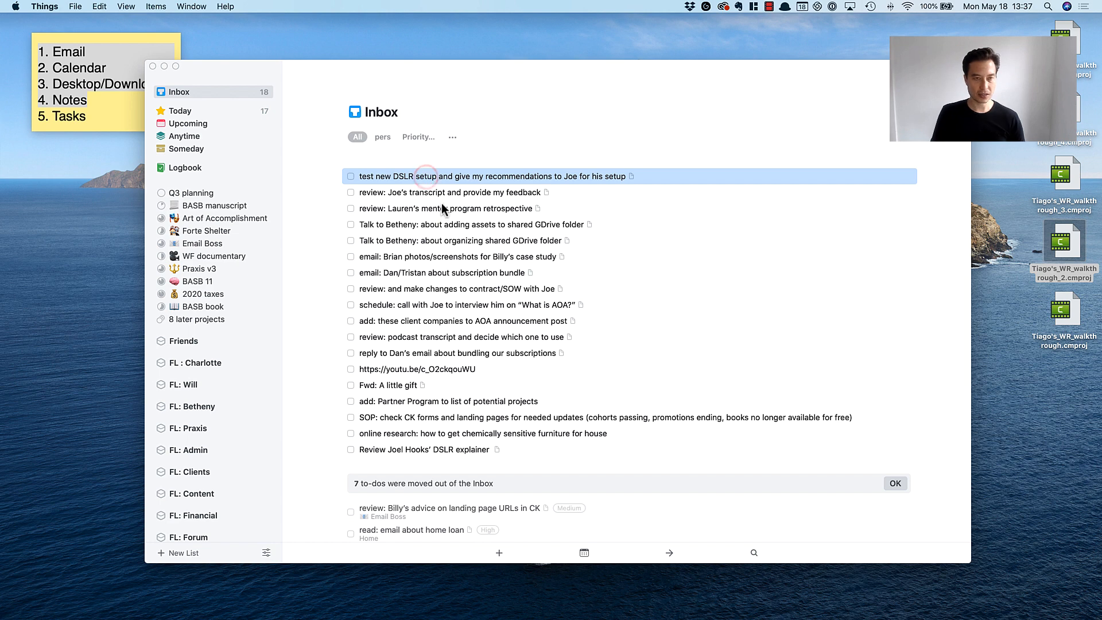
pyautogui.hotkey('ctrl', 'h')
pyautogui.moveTo(435, 173); pyautogui.dragTo(199, 216)
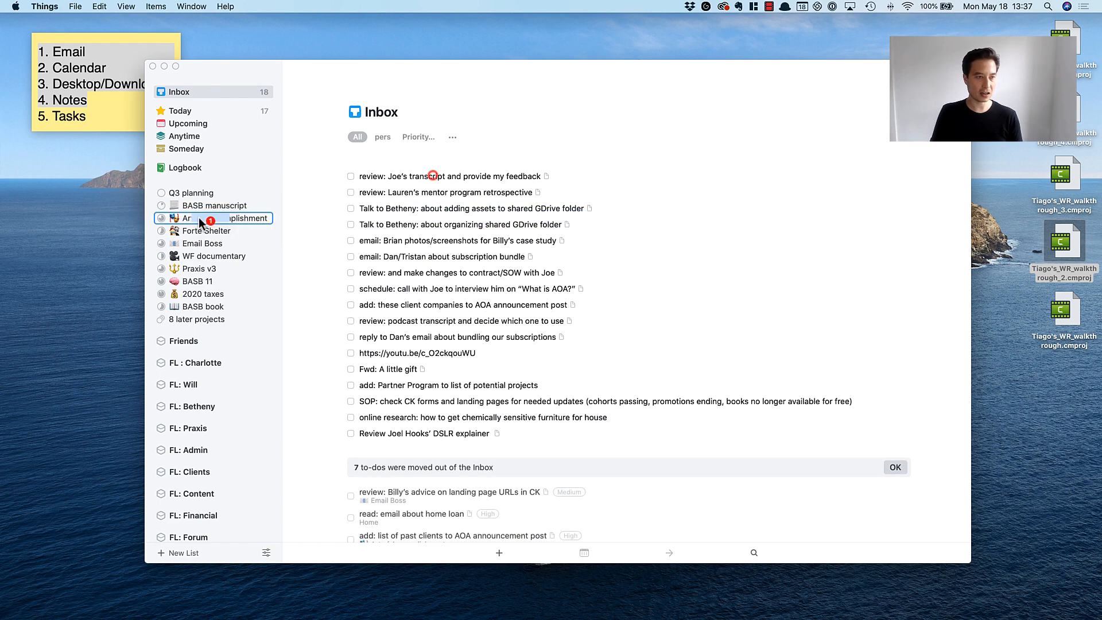
# Tag the task about reviewing a transcript and providing feedback as High priority and file it in the Art of Accomplishment project.
pyautogui.click(383, 178)
pyautogui.hotkey('ctrl', 'h')
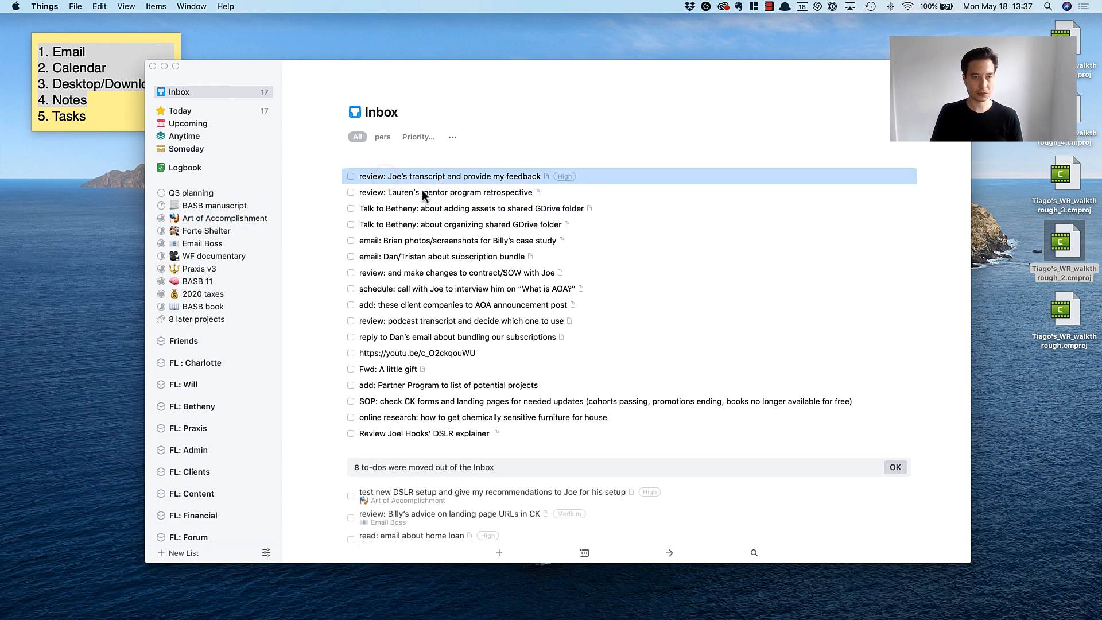
pyautogui.moveTo(418, 174); pyautogui.dragTo(246, 212)
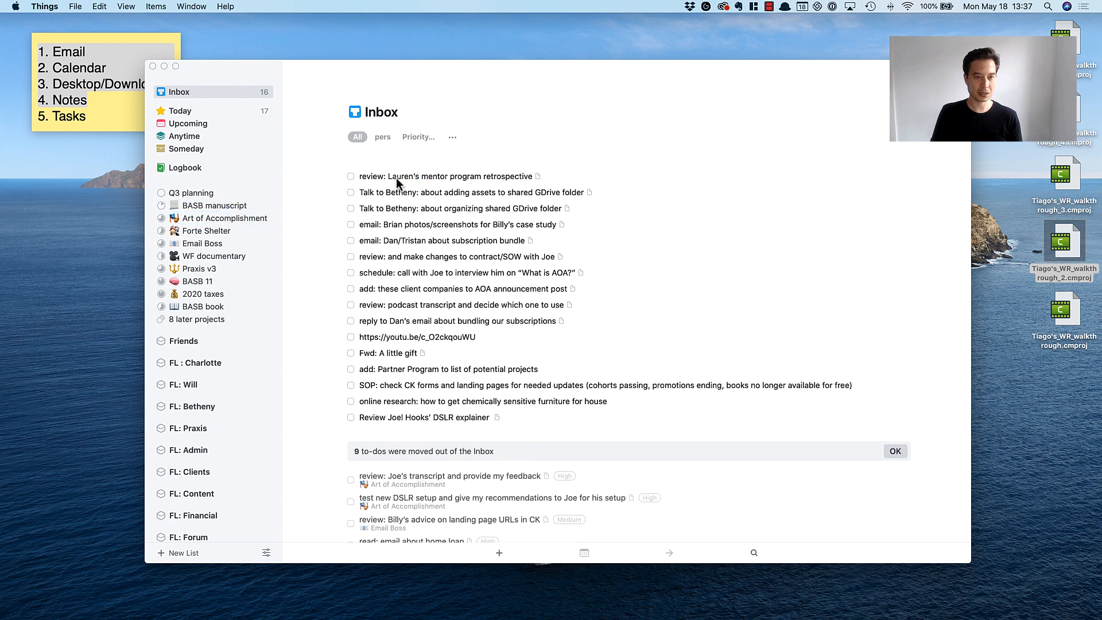
# Tag the task about reviewing the mentor program retrospective as High priority and file it in the BASB 11 project.
pyautogui.click(397, 176)
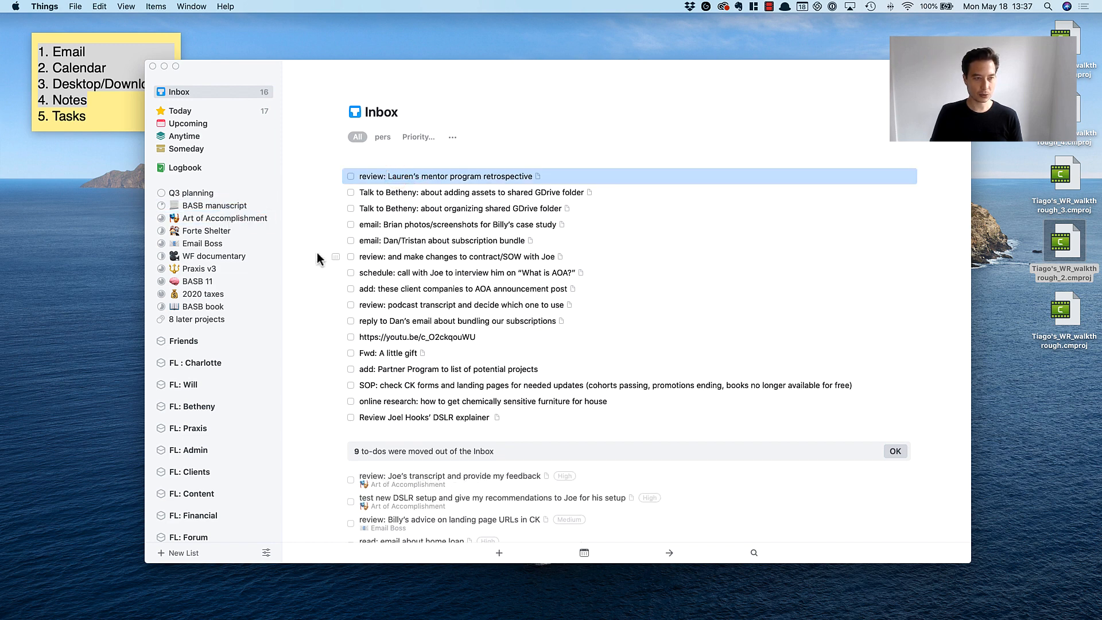
pyautogui.click(382, 221)
pyautogui.click(397, 174)
pyautogui.hotkey('ctrl', 'h')
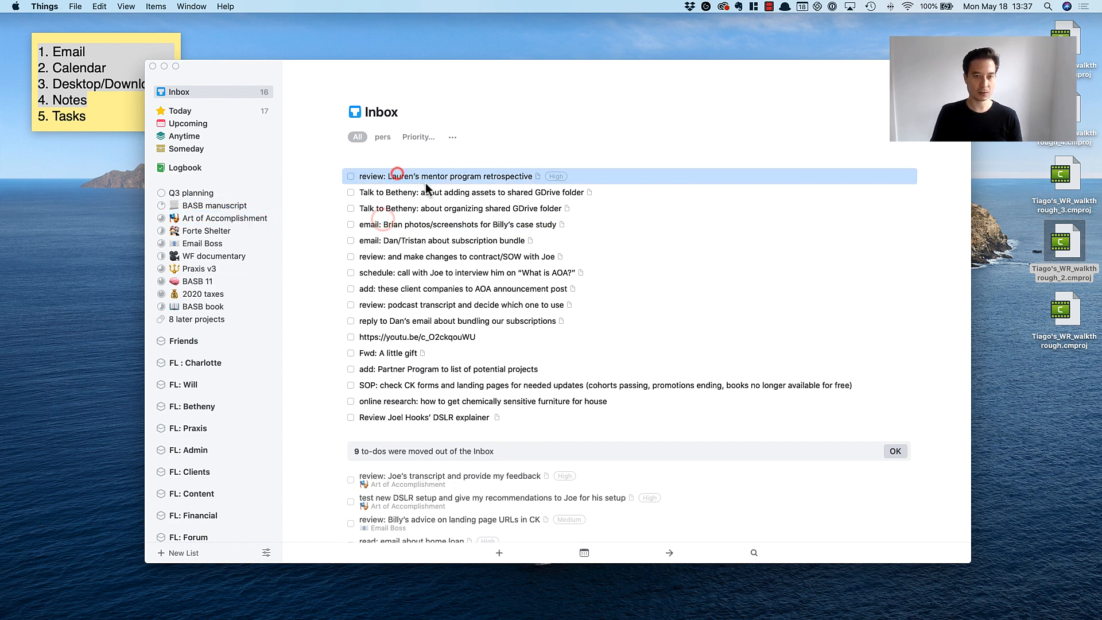
pyautogui.moveTo(405, 182); pyautogui.dragTo(193, 281)
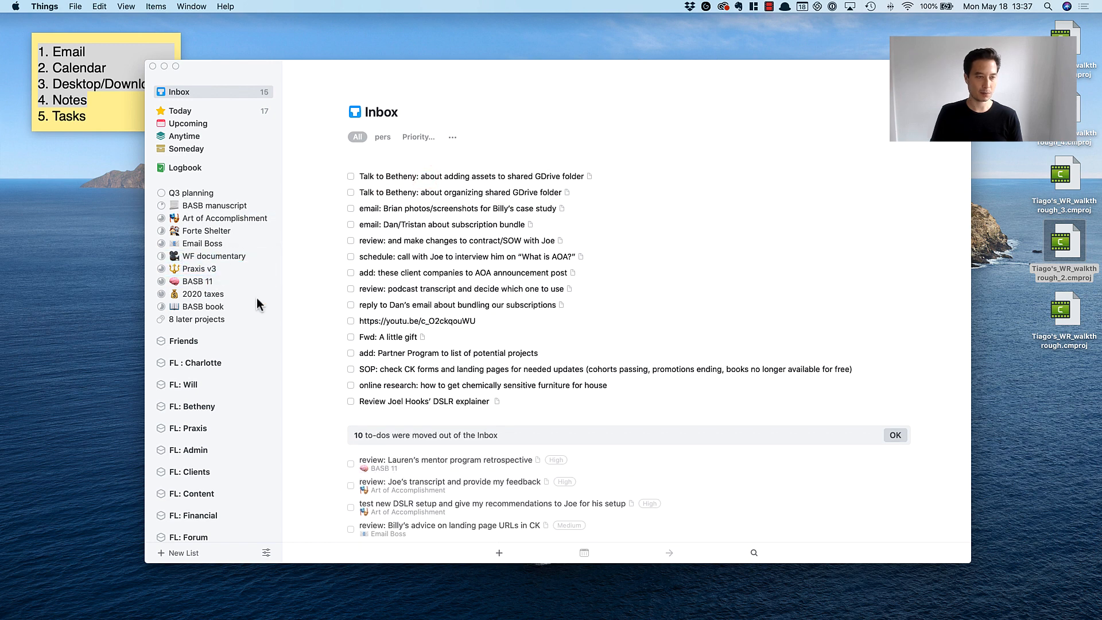
# Tag both tasks about the shared GDrive folder, adding assets and organizing it, as Medium priority and file them in the FL: Admin area.
pyautogui.click(395, 222)
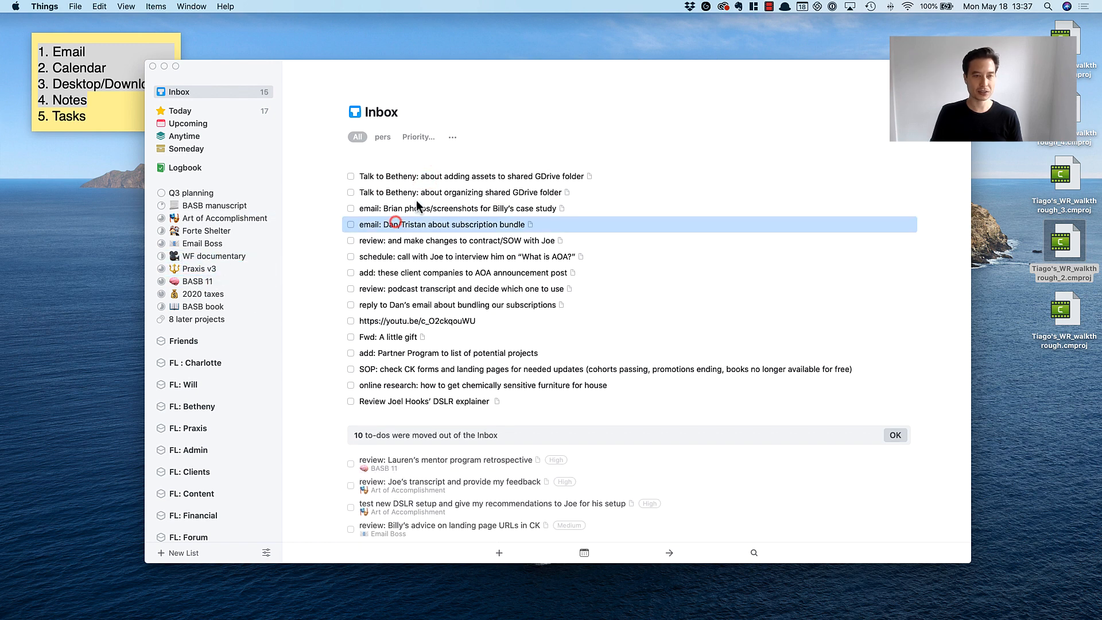
pyautogui.click(442, 177)
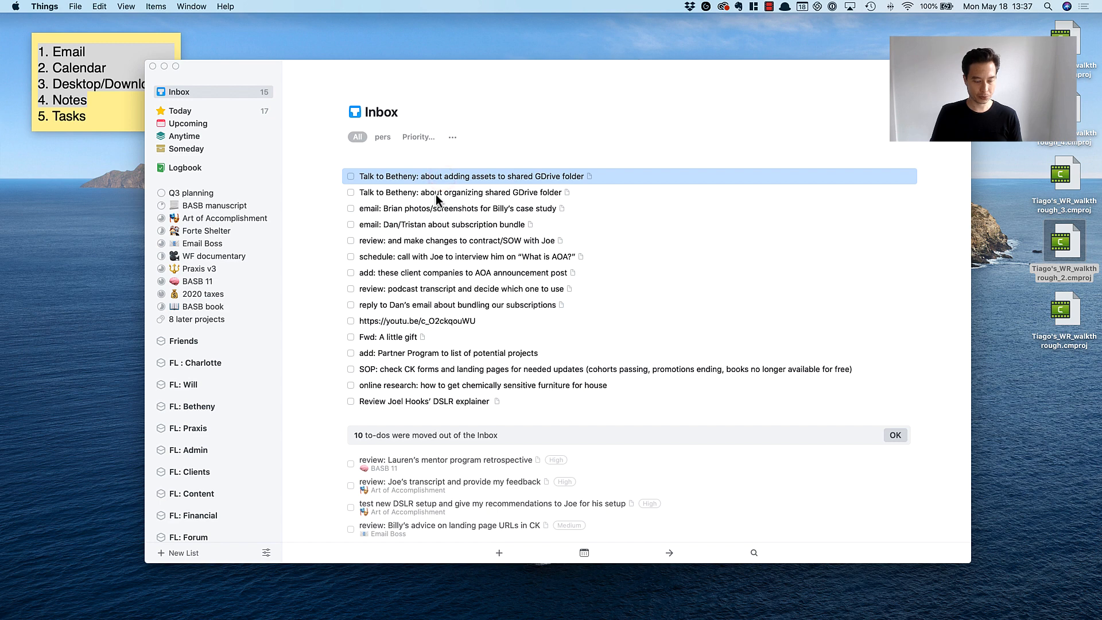
pyautogui.click(458, 213)
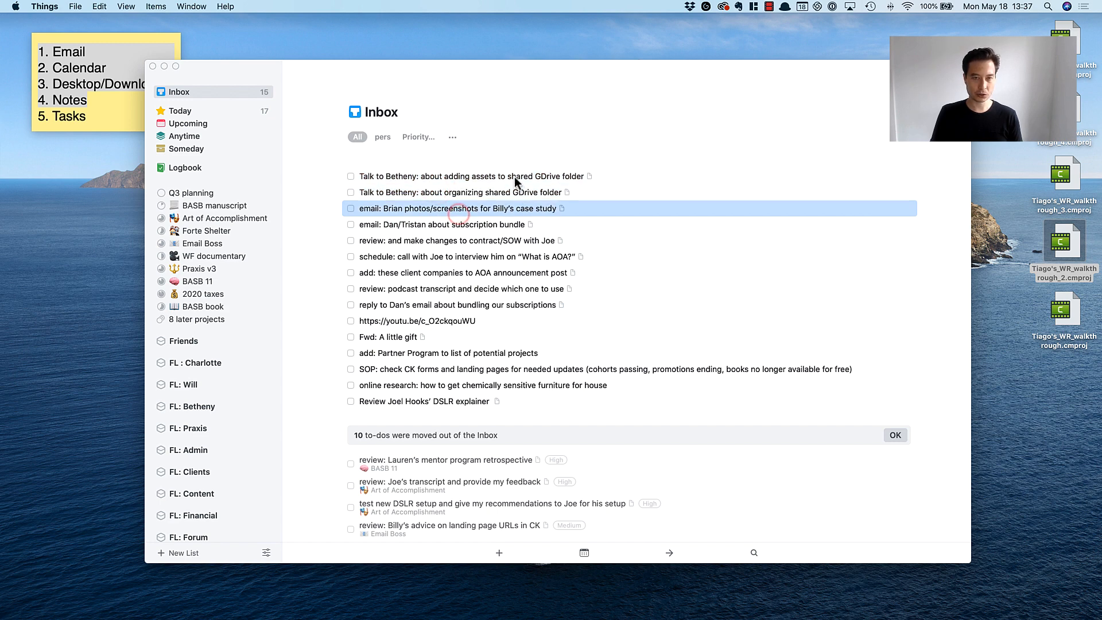
pyautogui.click(514, 177)
pyautogui.keyDown('shift'); pyautogui.click(467, 195); pyautogui.keyUp('shift')
pyautogui.hotkey('ctrl', '2')
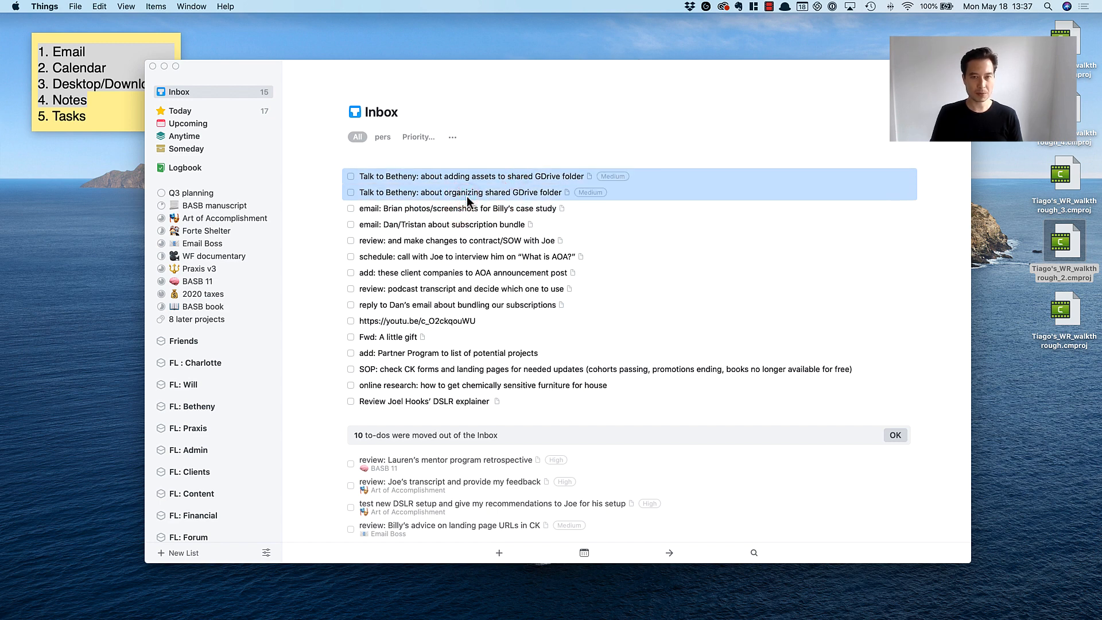
pyautogui.scroll(-3, 216, 243)
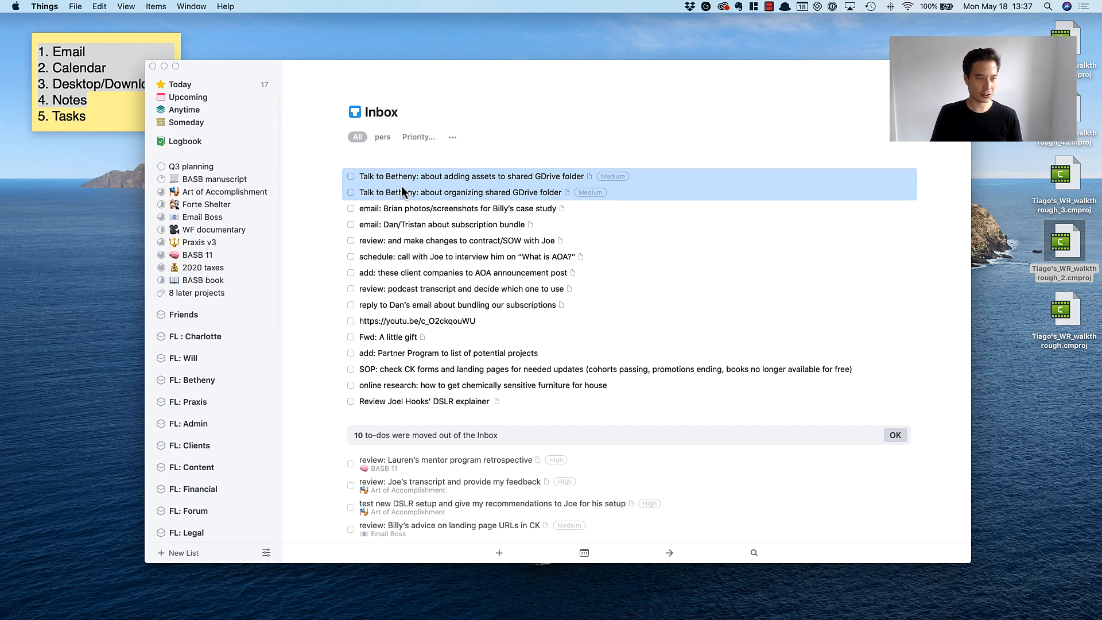
pyautogui.scroll(-3, 195, 347)
pyautogui.scroll(-1, 227, 360)
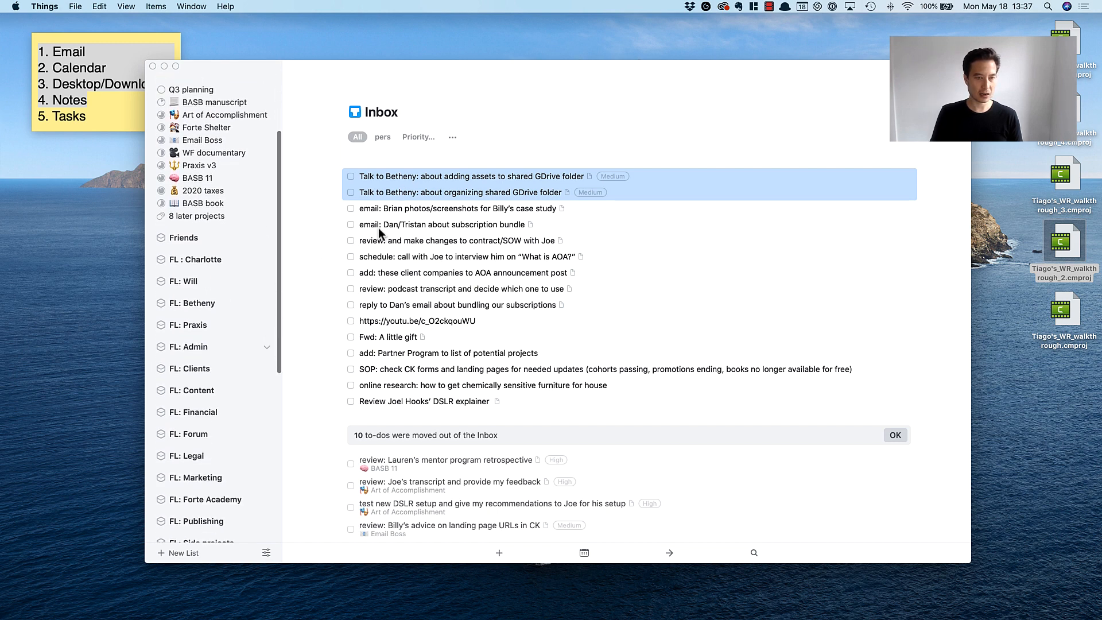
pyautogui.moveTo(423, 177); pyautogui.dragTo(194, 346)
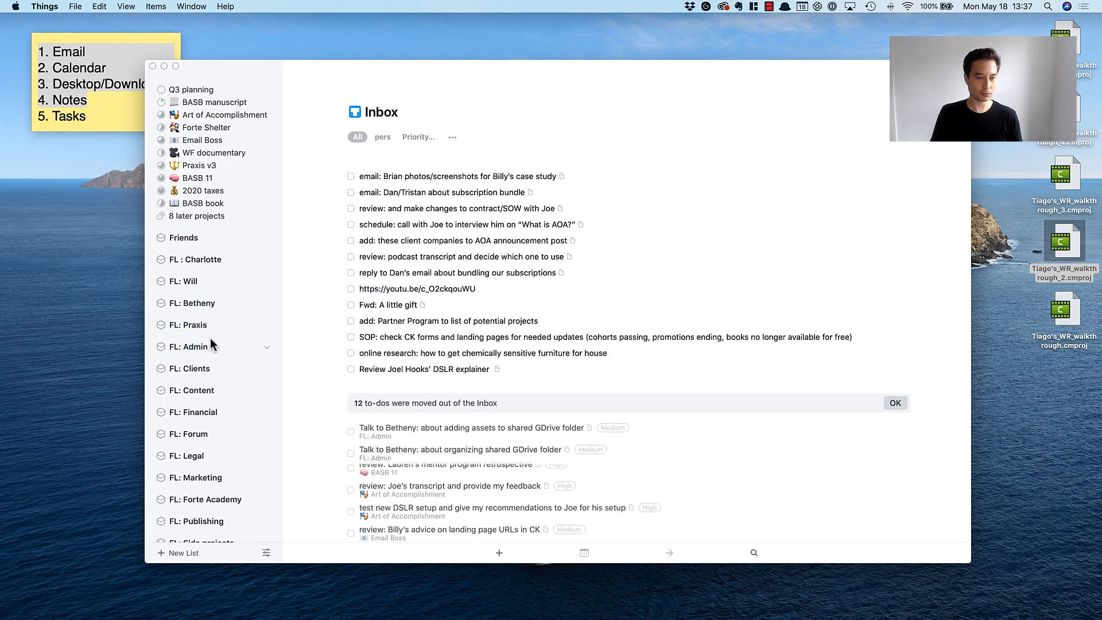
# Tag the email task about photos/screenshots for a case study as Medium priority and file it in the FL: Admin area.
pyautogui.click(418, 240)
pyautogui.click(440, 177)
pyautogui.scroll(6, 184, 264)
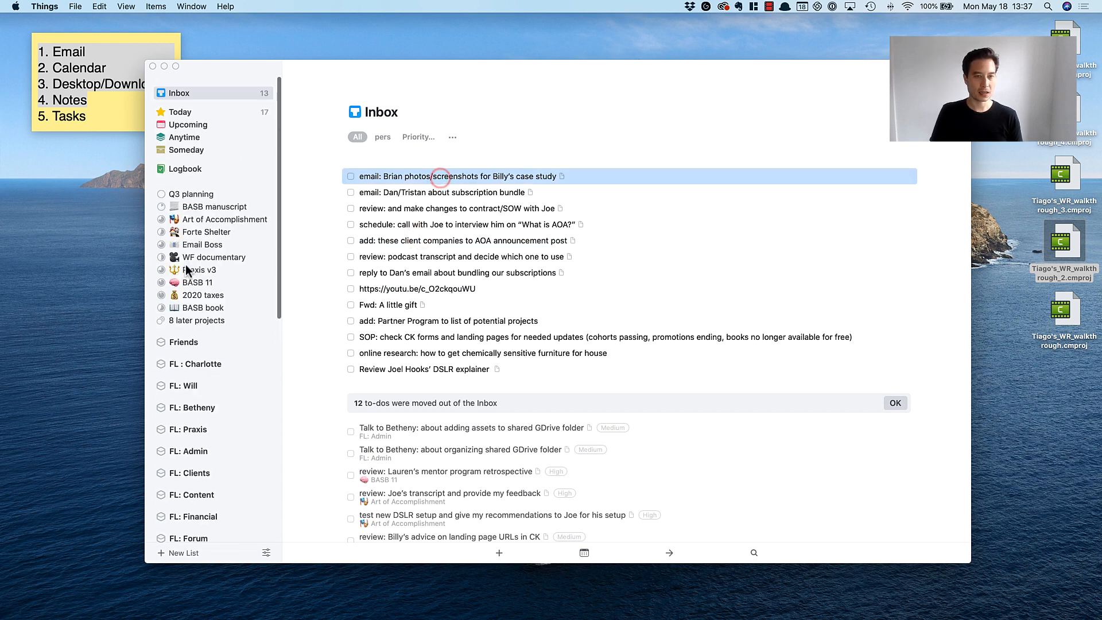
pyautogui.hotkey('ctrl', 'm')
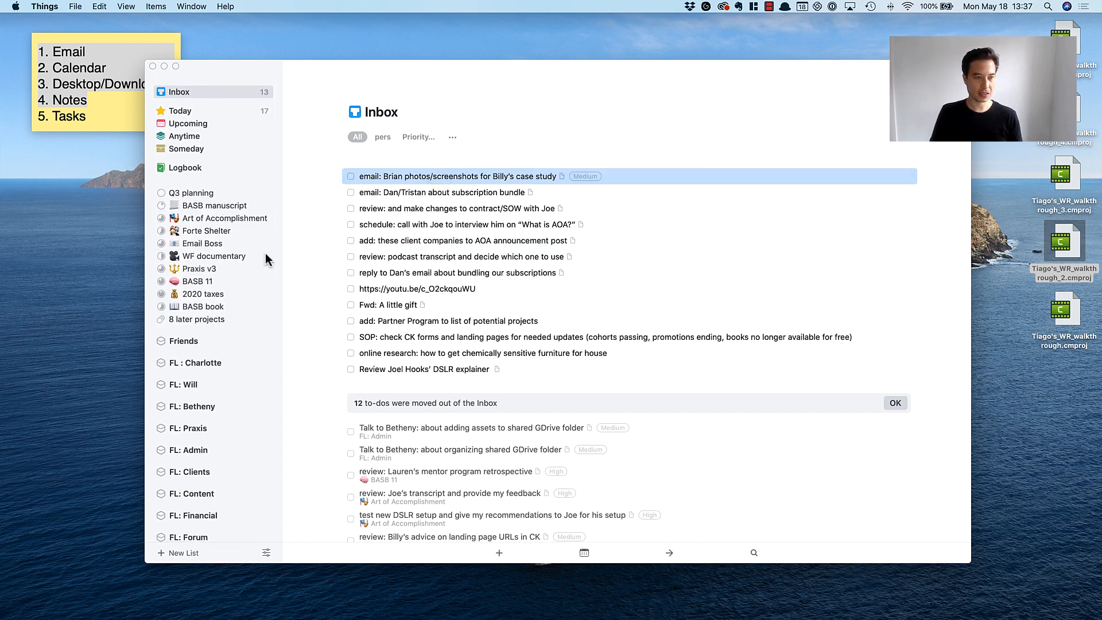
pyautogui.scroll(-6, 198, 274)
pyautogui.scroll(-2, 202, 280)
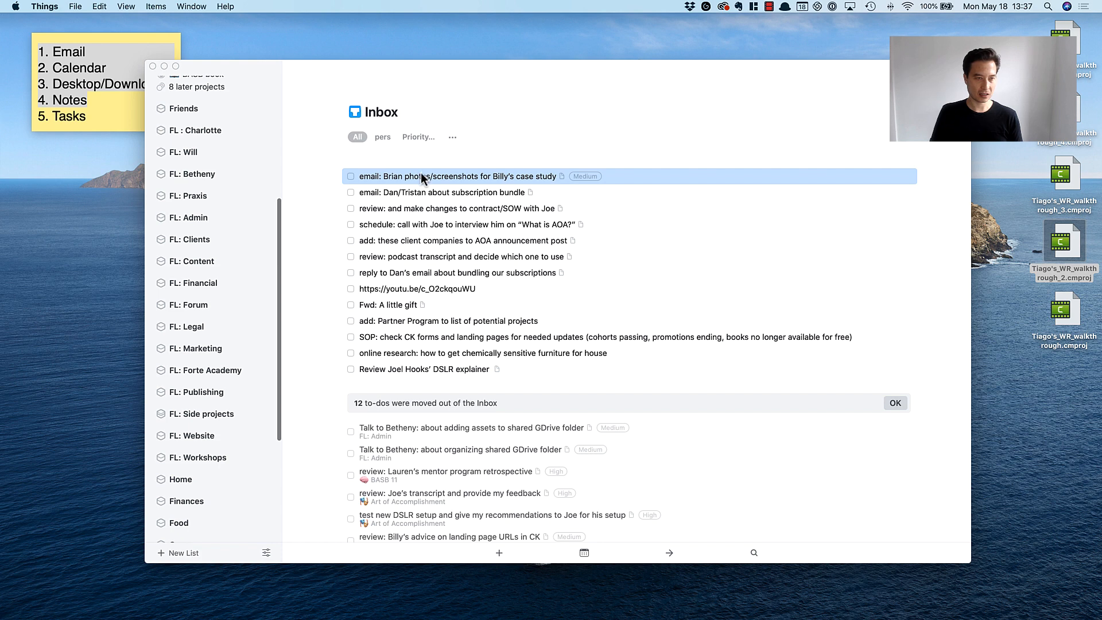
pyautogui.moveTo(421, 175); pyautogui.dragTo(209, 217)
# Tag the email task about the subscription bundle as High priority and file it in the Praxis v3 project.
pyautogui.scroll(8, 214, 219)
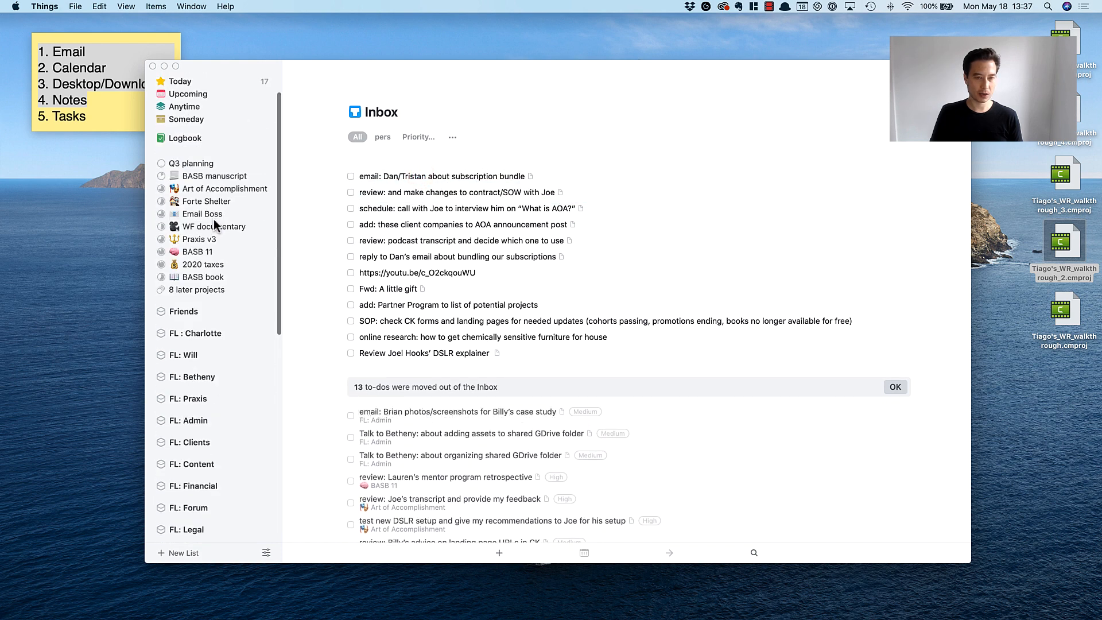
pyautogui.click(421, 179)
pyautogui.hotkey('ctrl', 'h')
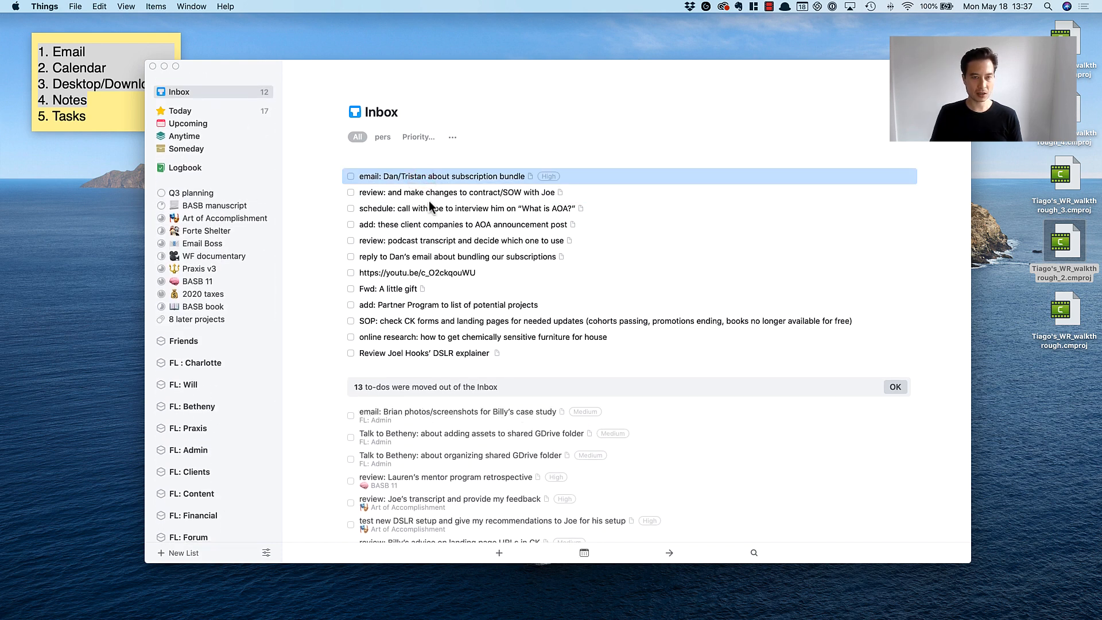
pyautogui.scroll(-3, 228, 267)
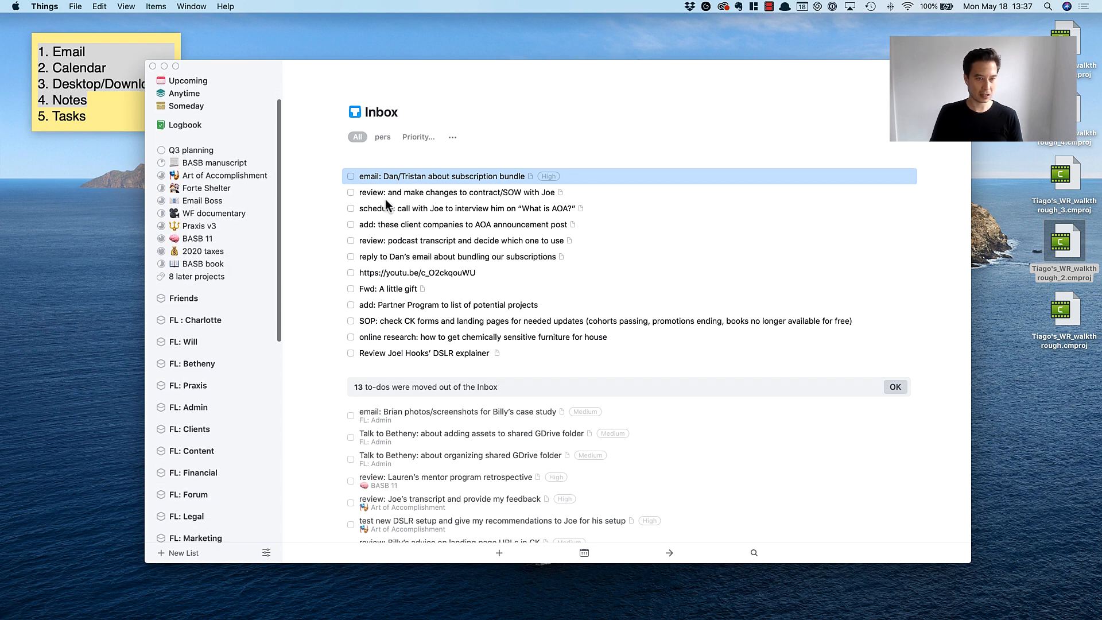
pyautogui.moveTo(428, 176); pyautogui.dragTo(185, 226)
# Tag the task about reviewing and changing the contract/SOW as High priority and file it in the Art of Accomplishment project.
pyautogui.click(416, 174)
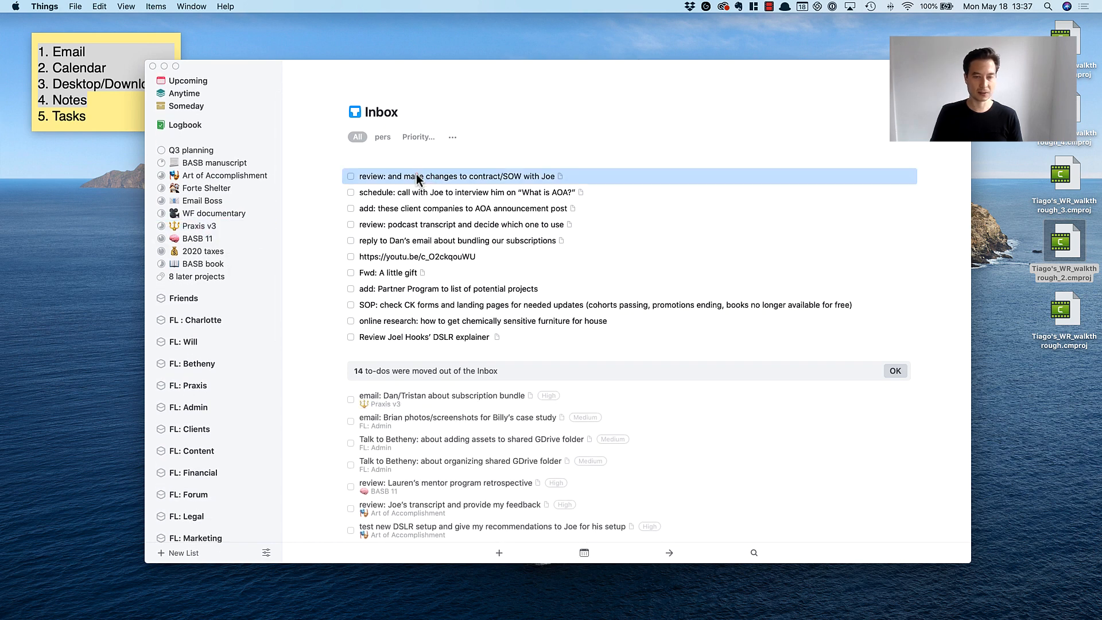
pyautogui.scroll(3, 206, 233)
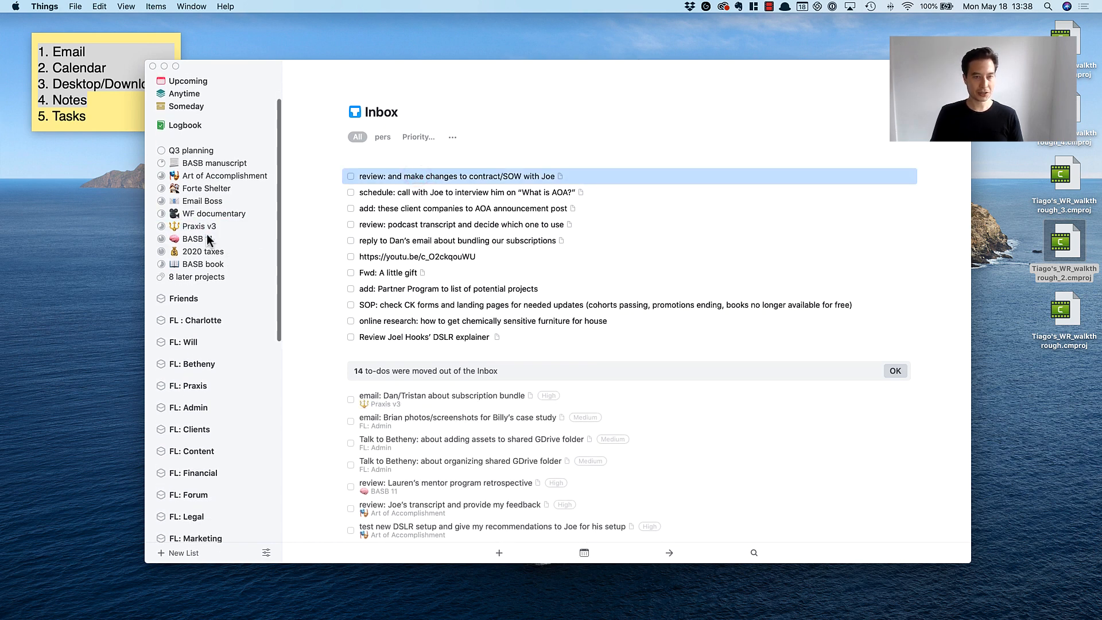
pyautogui.click(477, 191)
pyautogui.click(457, 178)
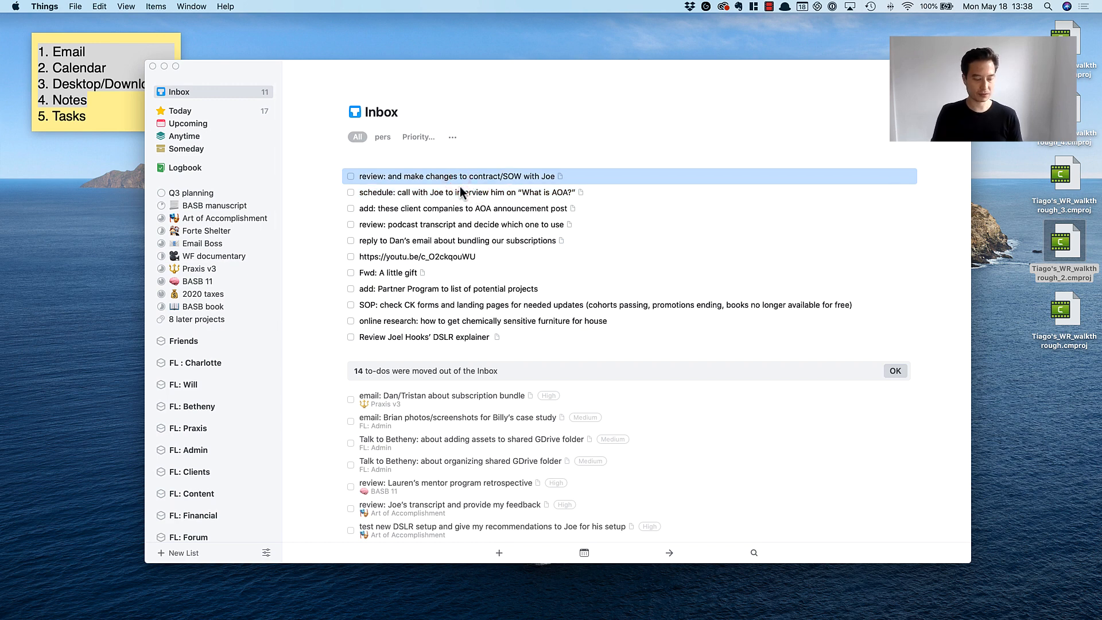
pyautogui.hotkey('ctrl', 'h')
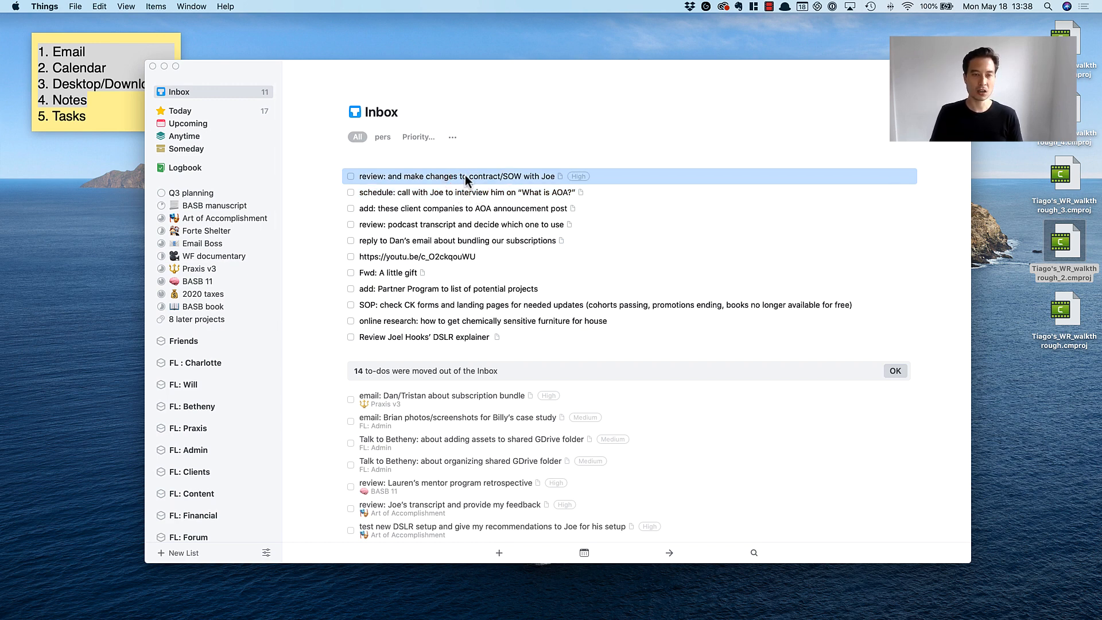
pyautogui.moveTo(465, 174); pyautogui.dragTo(229, 218)
# Tag the task about scheduling the "What is AOA?" interview call as High priority and file it in the Art of Accomplishment project.
pyautogui.click(440, 177)
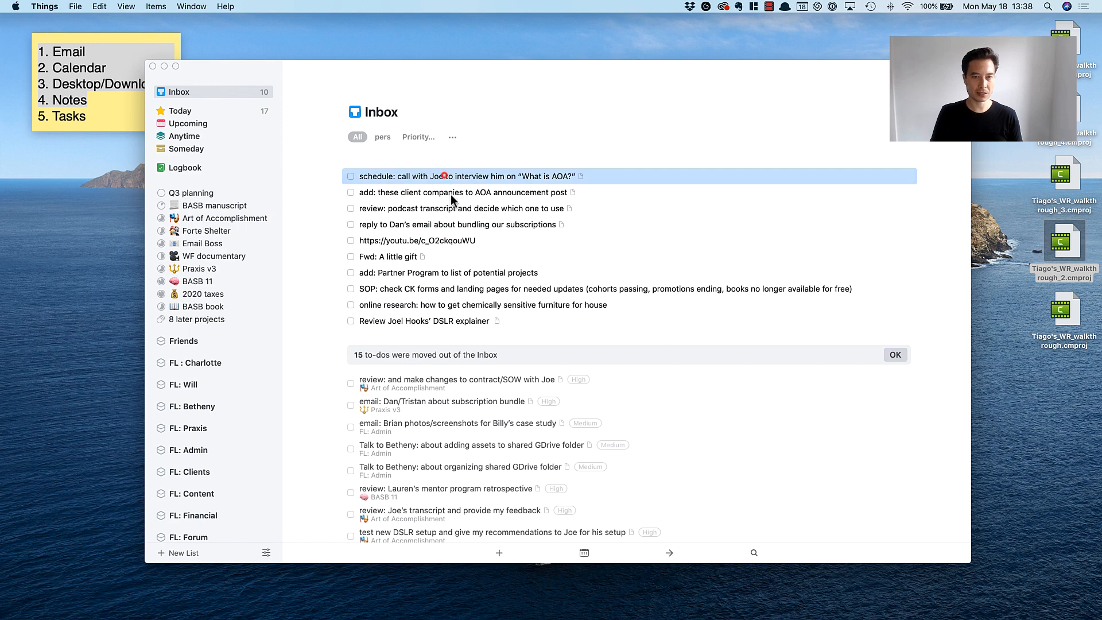
pyautogui.hotkey('ctrl', 'h')
pyautogui.moveTo(432, 179); pyautogui.dragTo(211, 215)
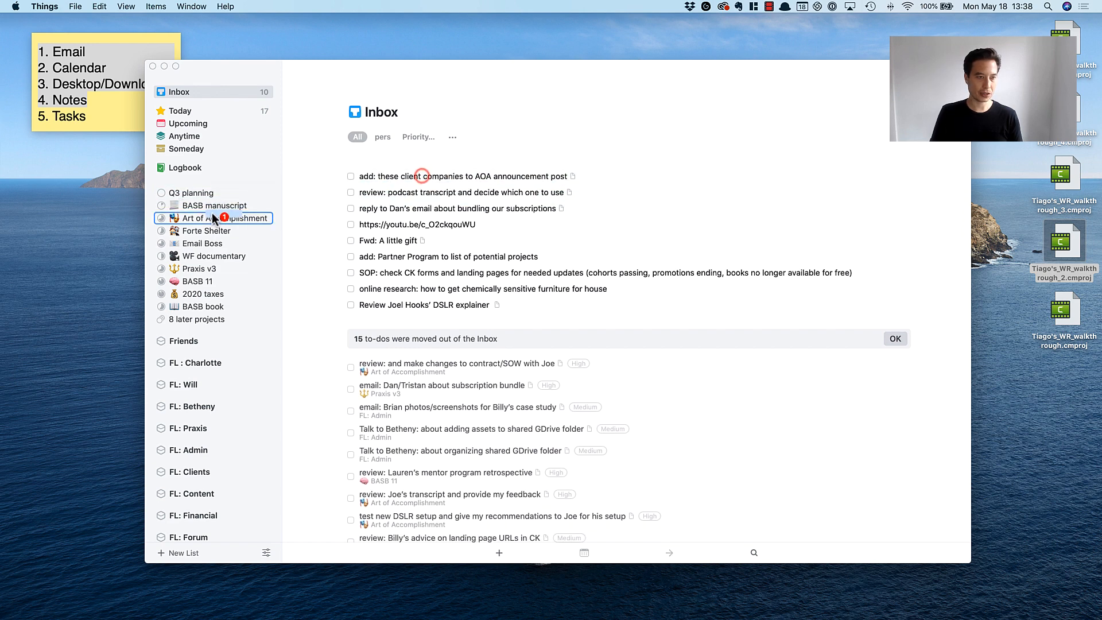
# Tag the AOA announcement post and podcast transcript tasks as High priority and file both in the Art of Accomplishment project.
pyautogui.click(416, 179)
pyautogui.moveTo(421, 176); pyautogui.dragTo(183, 219)
pyautogui.click(389, 180)
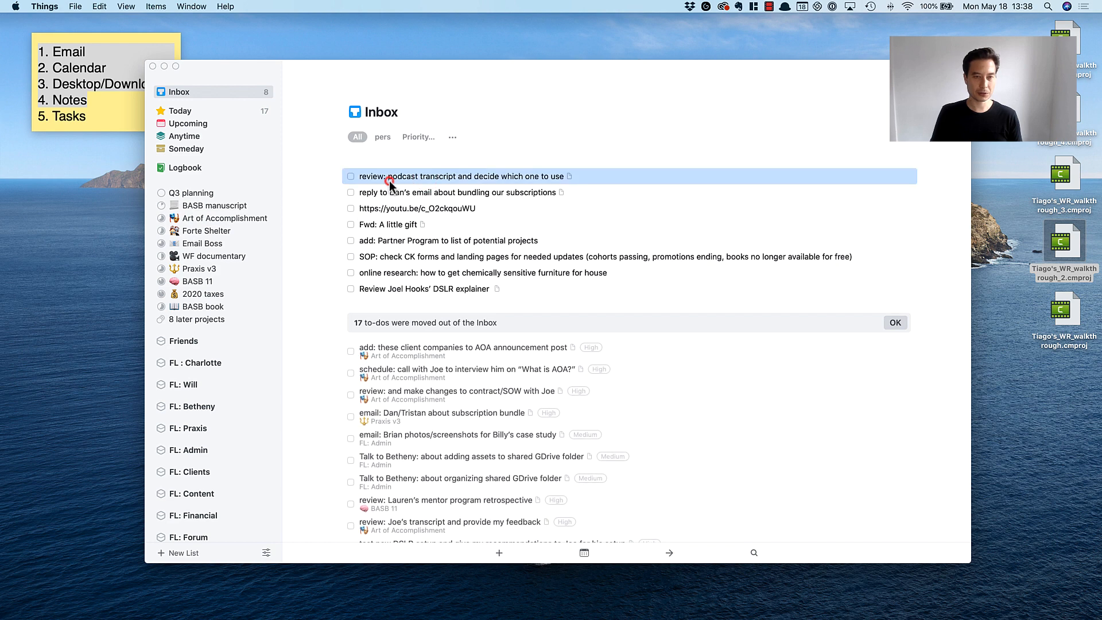
pyautogui.moveTo(404, 178); pyautogui.dragTo(203, 225)
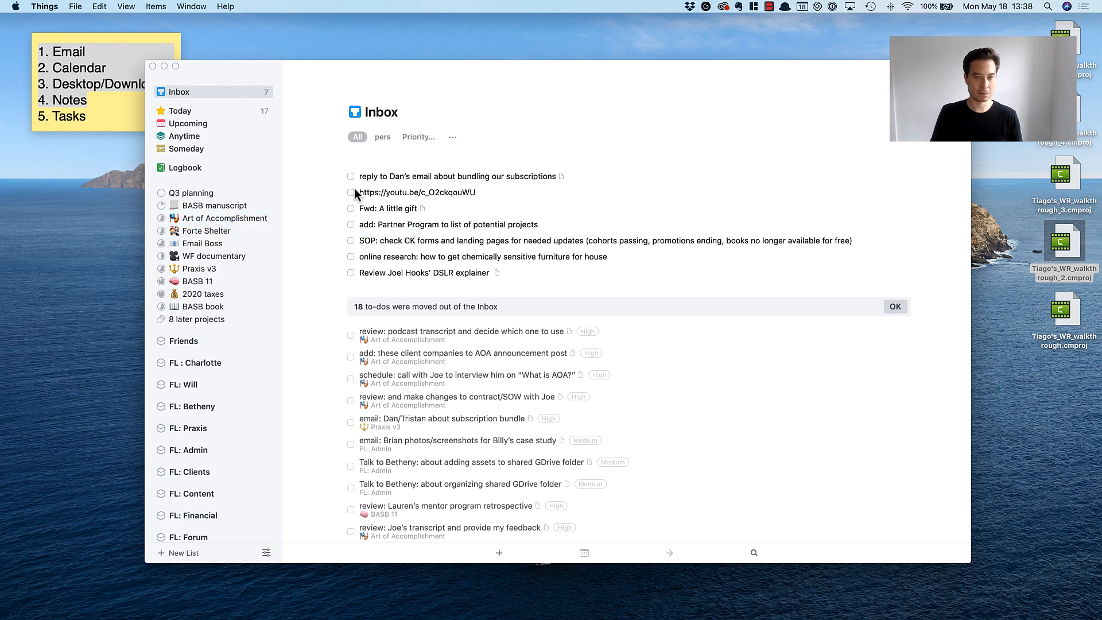
# Tag the task about replying to the email on bundling subscriptions as High priority and file it in the Praxis v3 project.
pyautogui.click(384, 175)
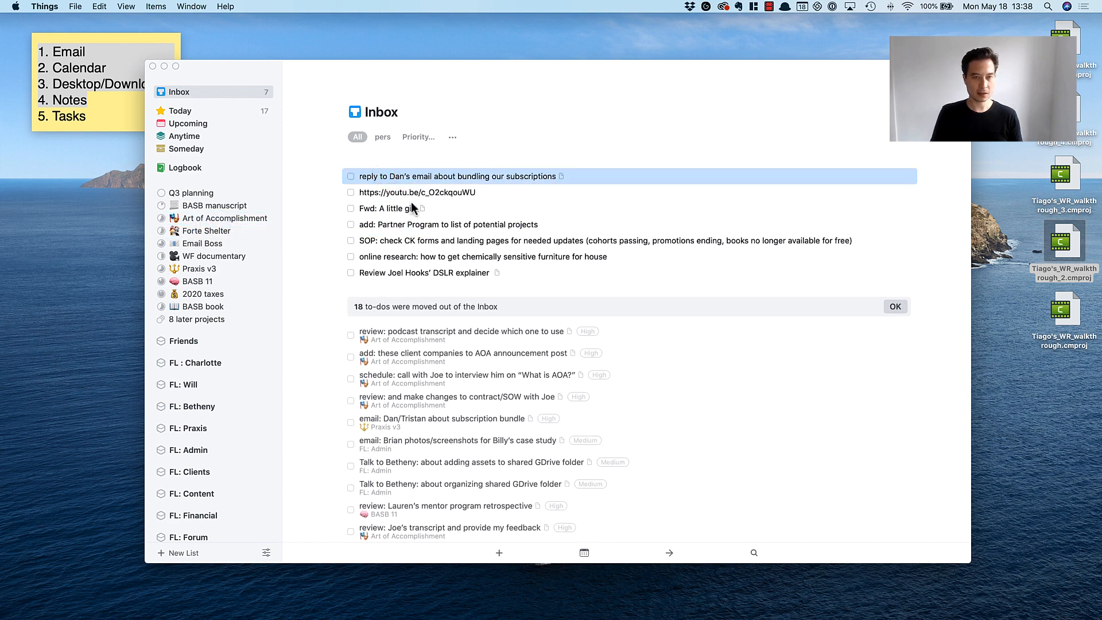
pyautogui.hotkey('ctrl', 'h')
pyautogui.moveTo(419, 178); pyautogui.dragTo(200, 268)
# Open the YouTube link task and follow its link to check the video, then return to the inbox.
pyautogui.doubleClick(453, 172)
pyautogui.click(453, 200)
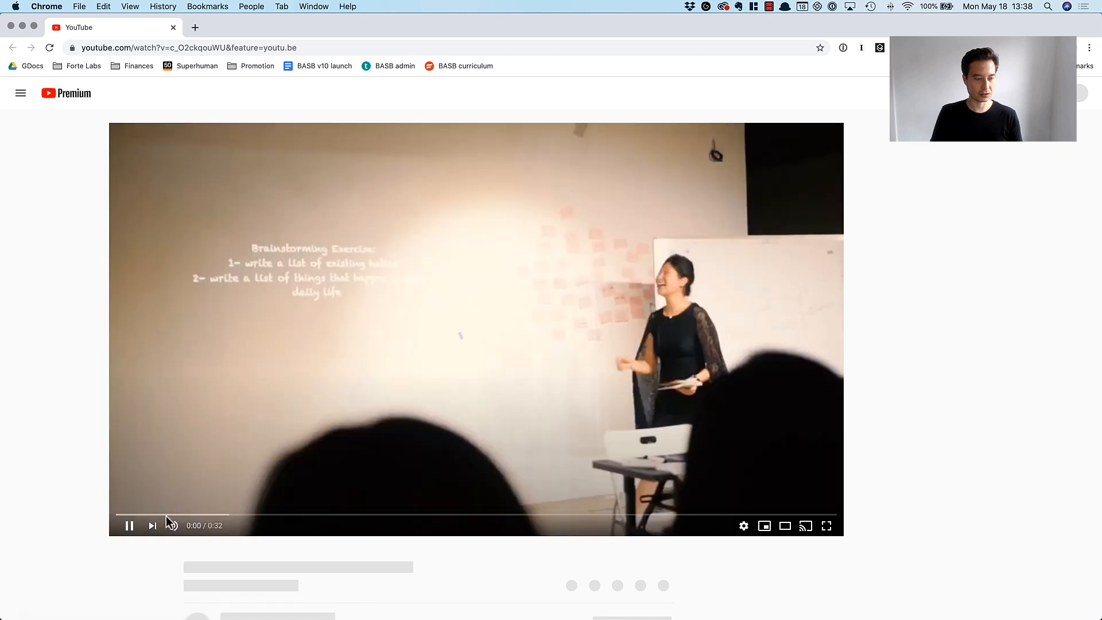
pyautogui.press('super+h')
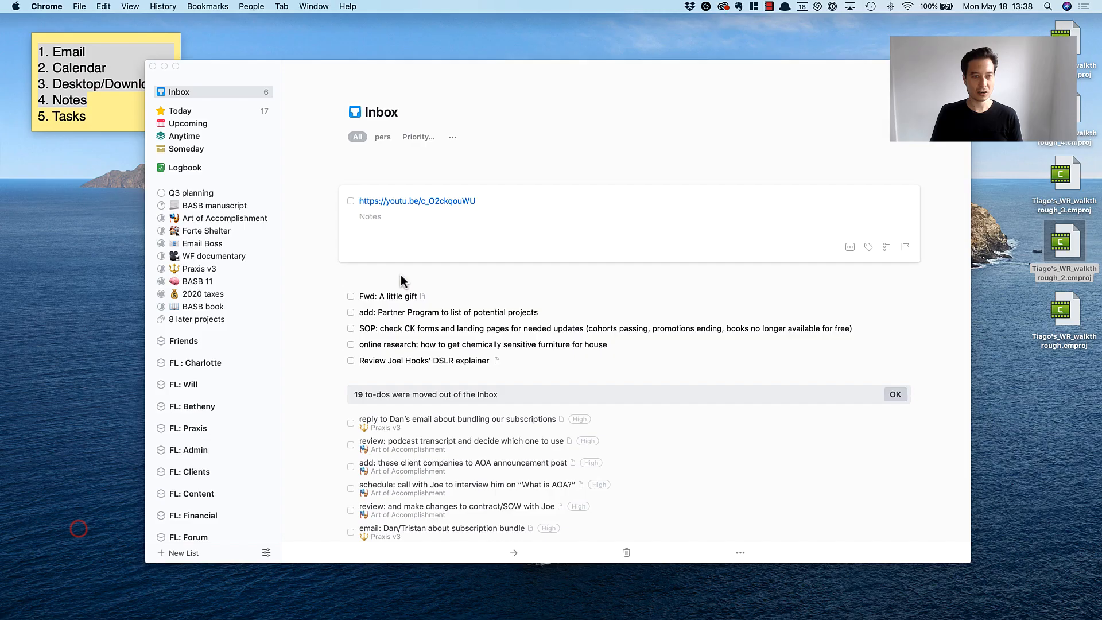
# Move the YouTube link from the to-do's title into its notes.
pyautogui.click(478, 202)
pyautogui.press('super+a')
pyautogui.press('super+c')
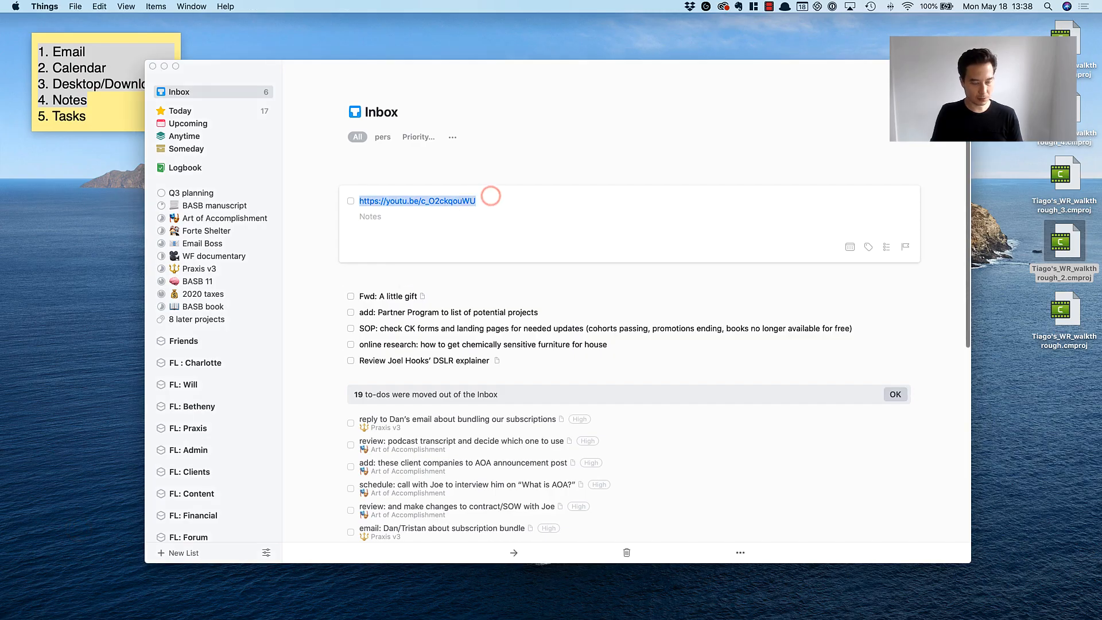
pyautogui.press('BackSpace')
pyautogui.click(384, 221)
pyautogui.press('super+v')
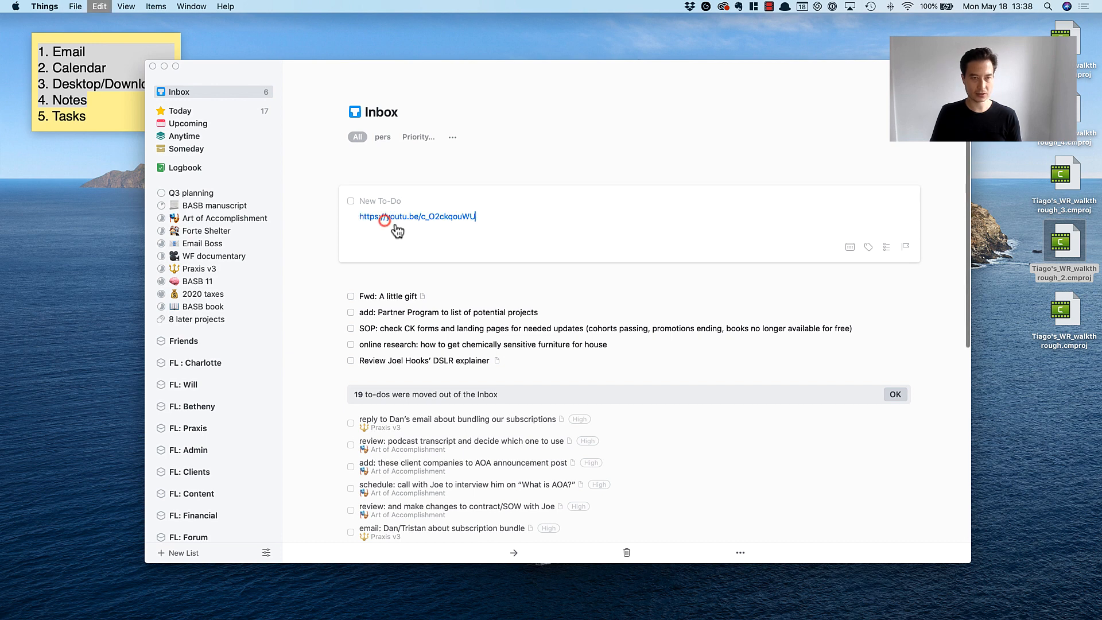
pyautogui.click(394, 202)
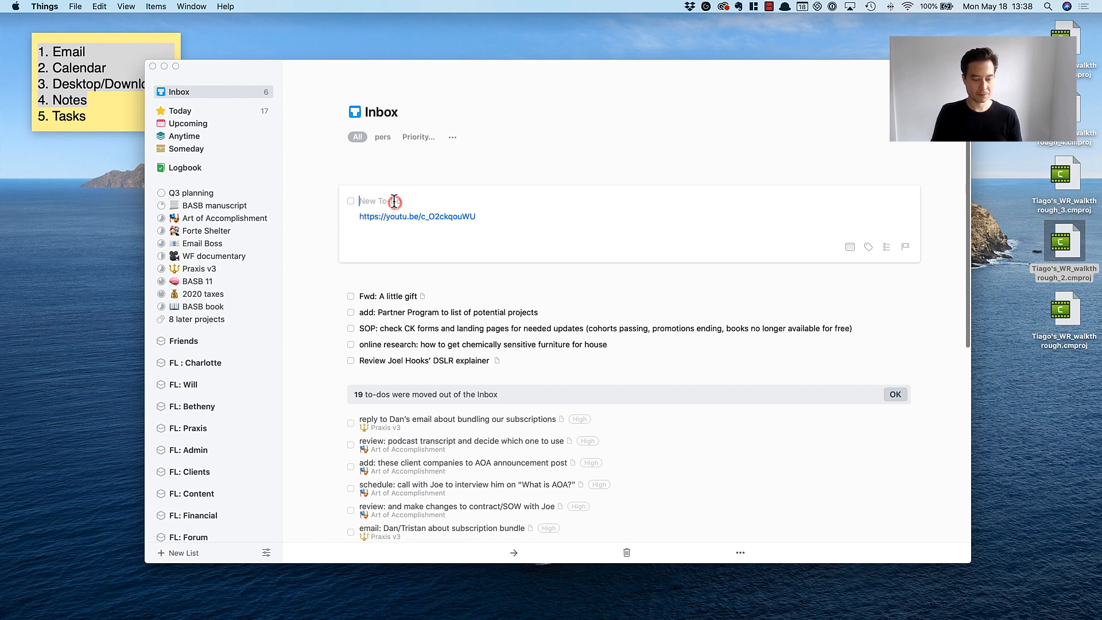
# Cut the YouTube link from the to-do's notes and switch to the Praxis Workflow board in Notion.
pyautogui.tripleClick(504, 214)
pyautogui.press('super+x')
pyautogui.press('super+Tab')
pyautogui.press('super+Tab')
pyautogui.press('super+Tab')
pyautogui.press('super+Tab')
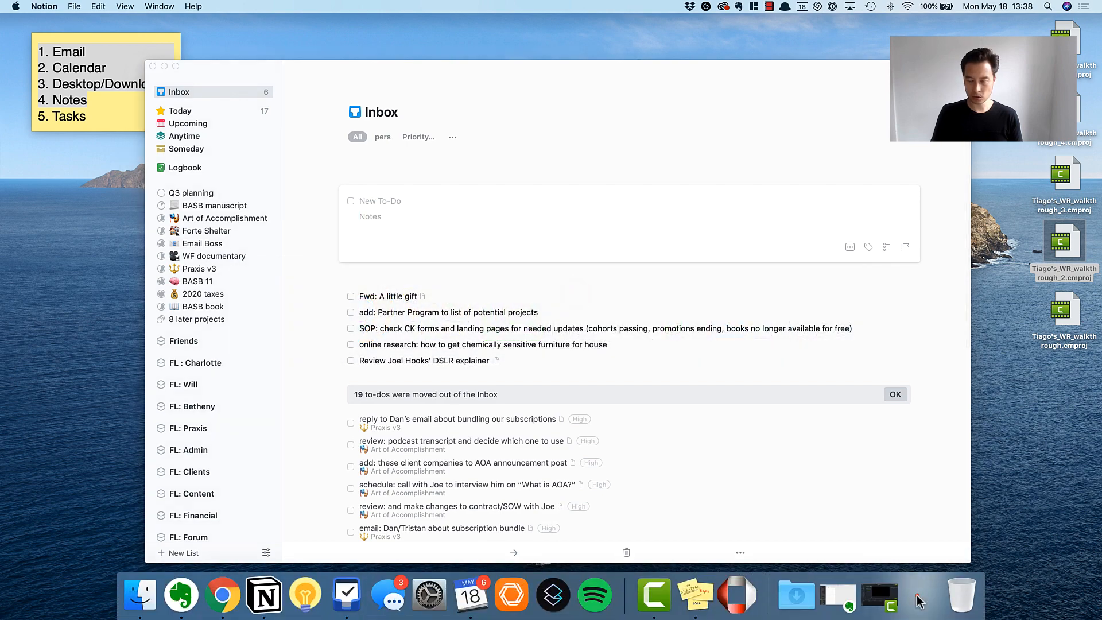
pyautogui.click(917, 595)
# Add a card titled "DYH course" to the Posts column of the Praxis Workflow board.
pyautogui.hscroll(5, 689, 325)
pyautogui.scroll(-1, 687, 323)
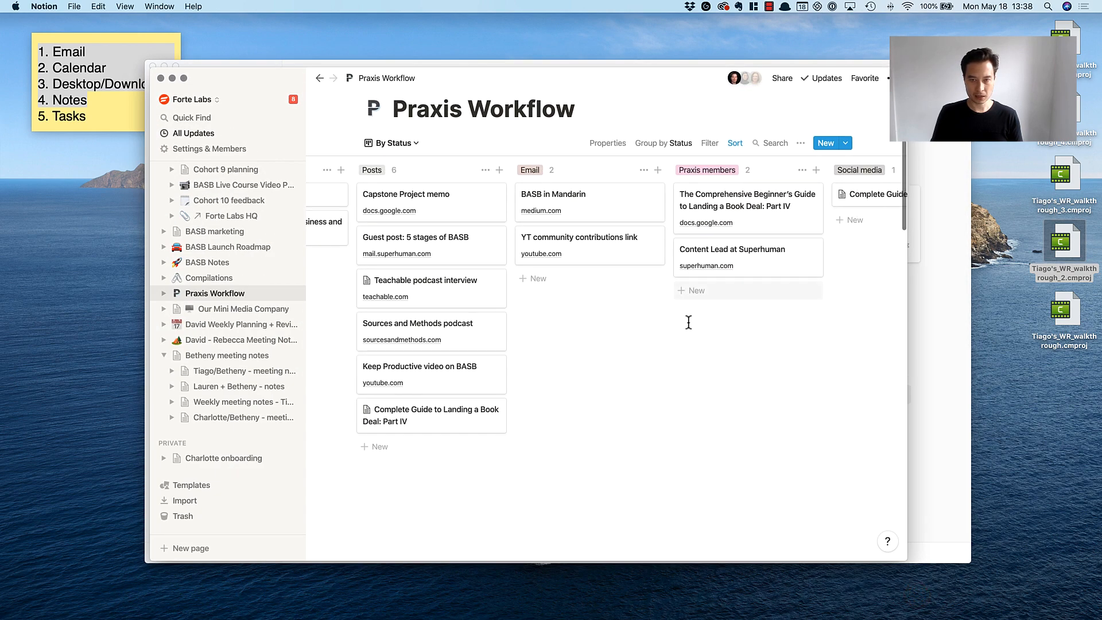
pyautogui.hscroll(-7, 685, 323)
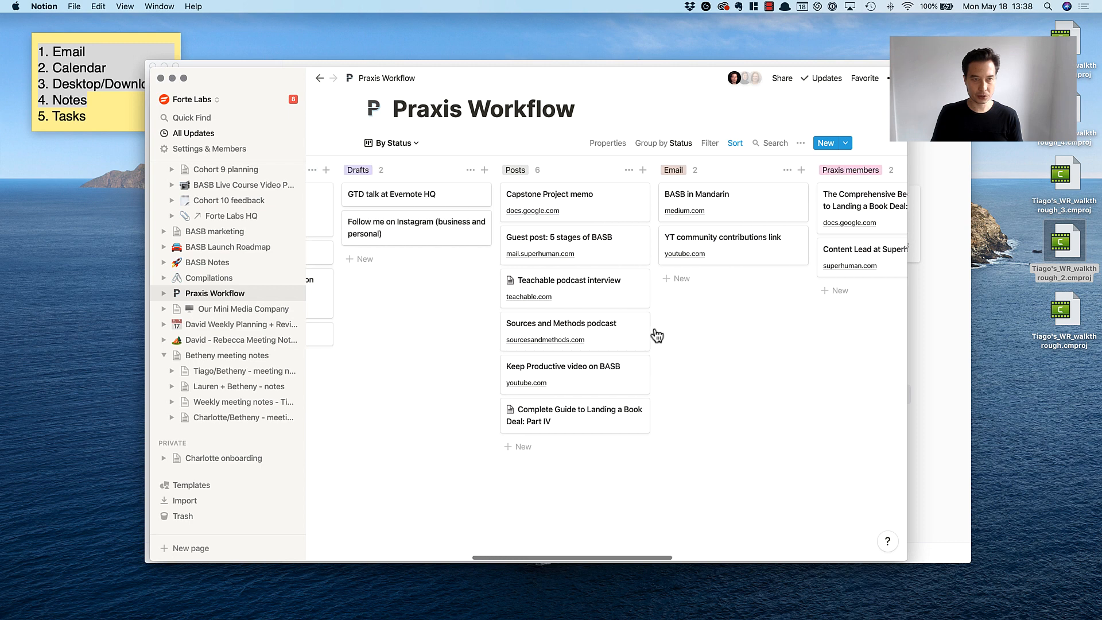
pyautogui.hscroll(1, 574, 390)
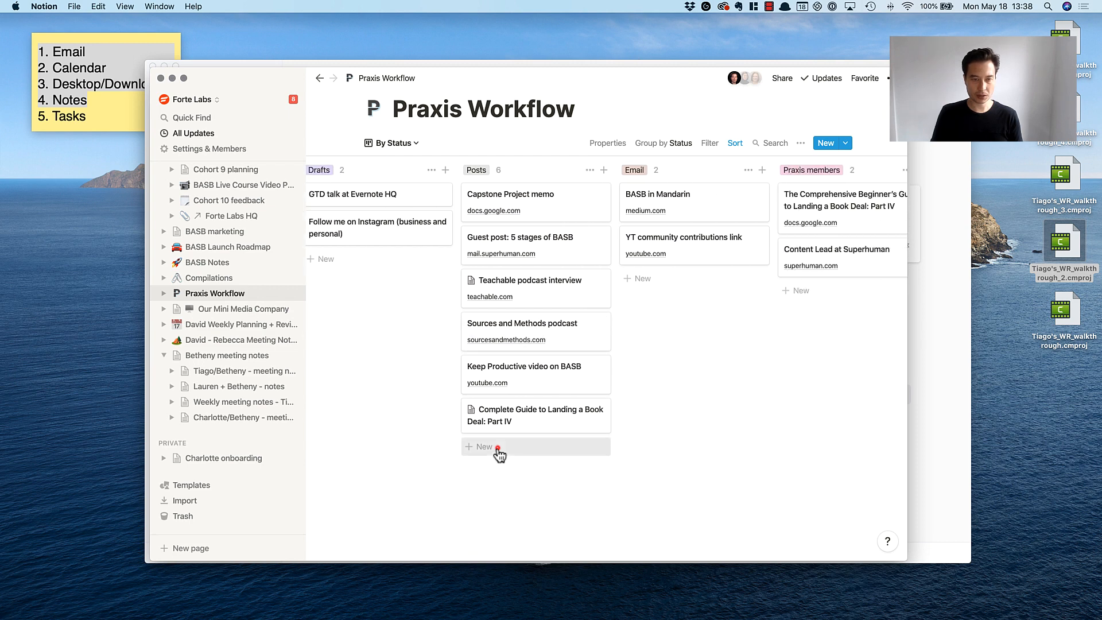
pyautogui.click(493, 451)
pyautogui.write('D')
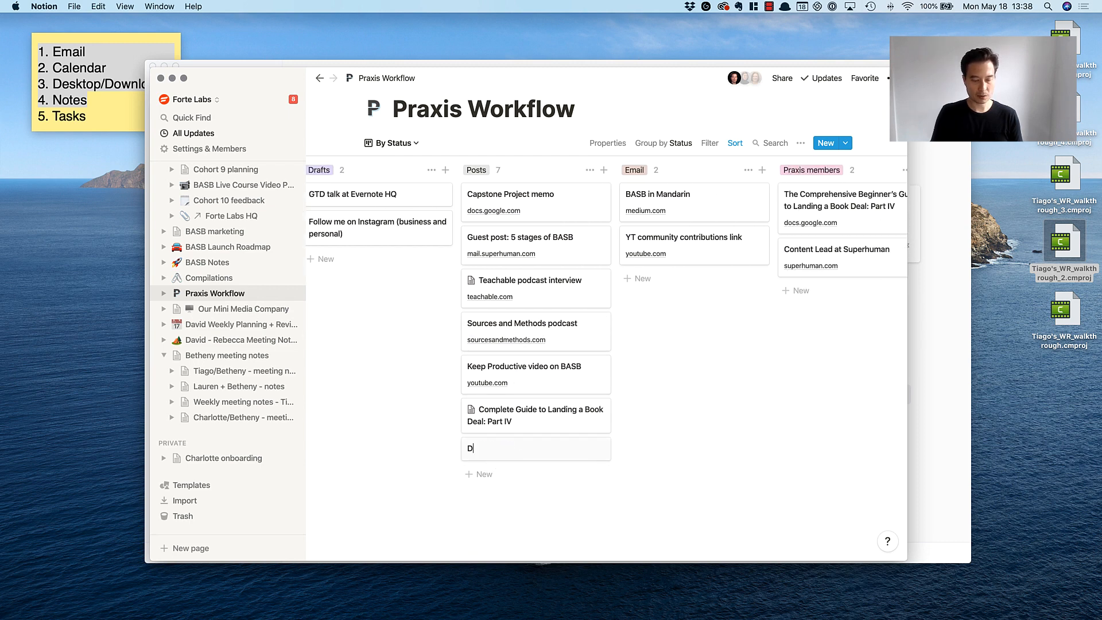
pyautogui.write('YH course')
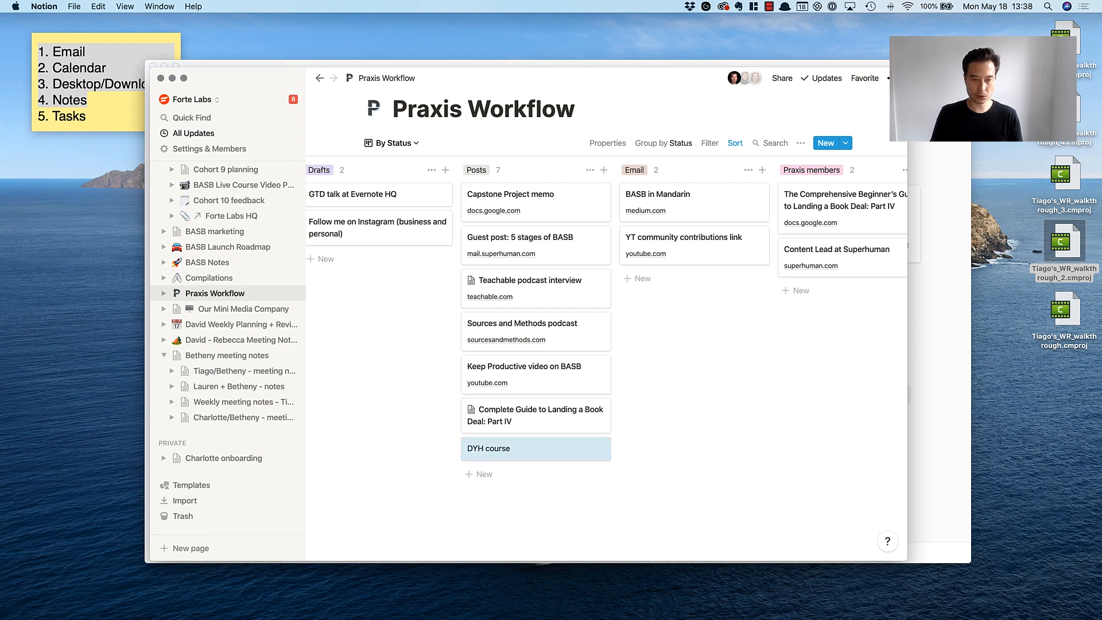
# Open the DYH course card and paste the YouTube link into its page body as a plain link.
pyautogui.click(503, 445)
pyautogui.scroll(-3, 459, 424)
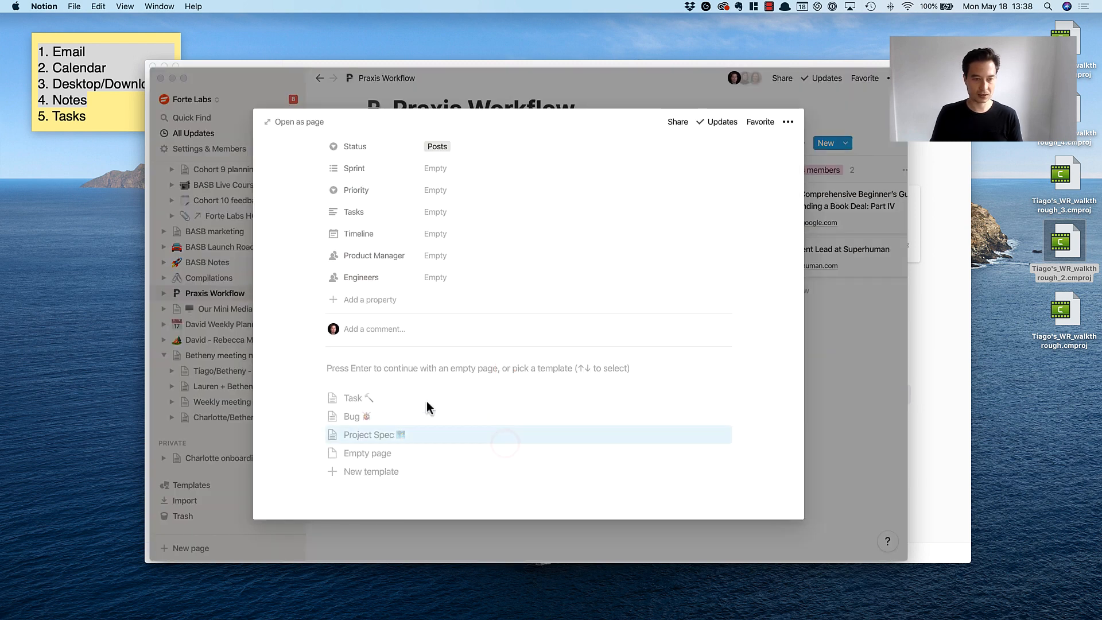
pyautogui.click(361, 370)
pyautogui.press('super+v')
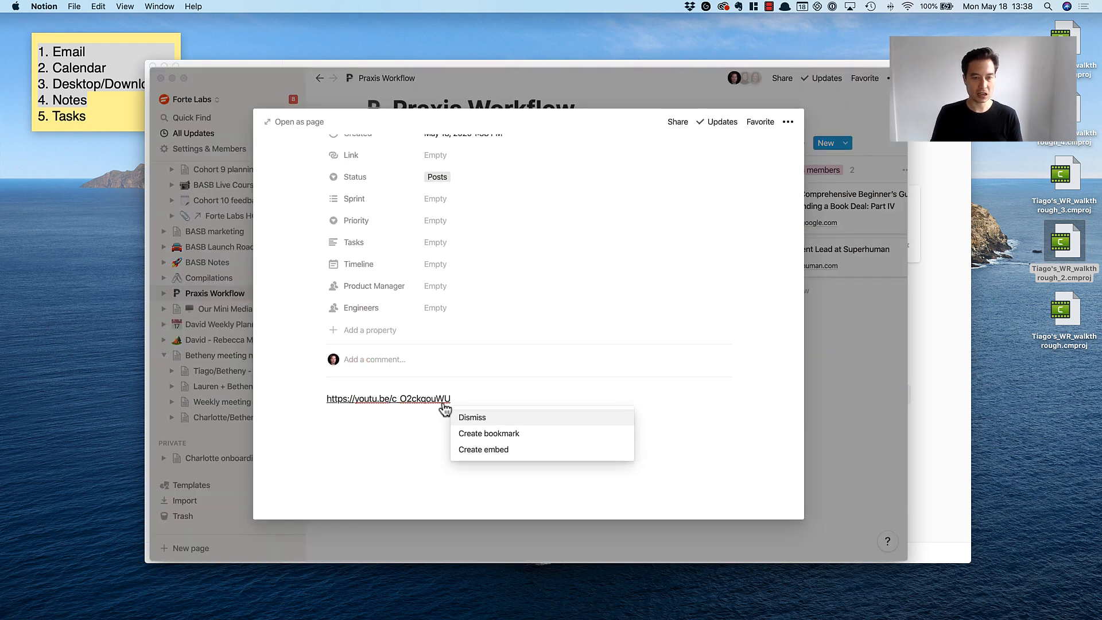
pyautogui.click(479, 397)
pyautogui.click(374, 449)
# Set the DYH course card's Link property to "Teachable course link" and close the card.
pyautogui.scroll(3, 398, 447)
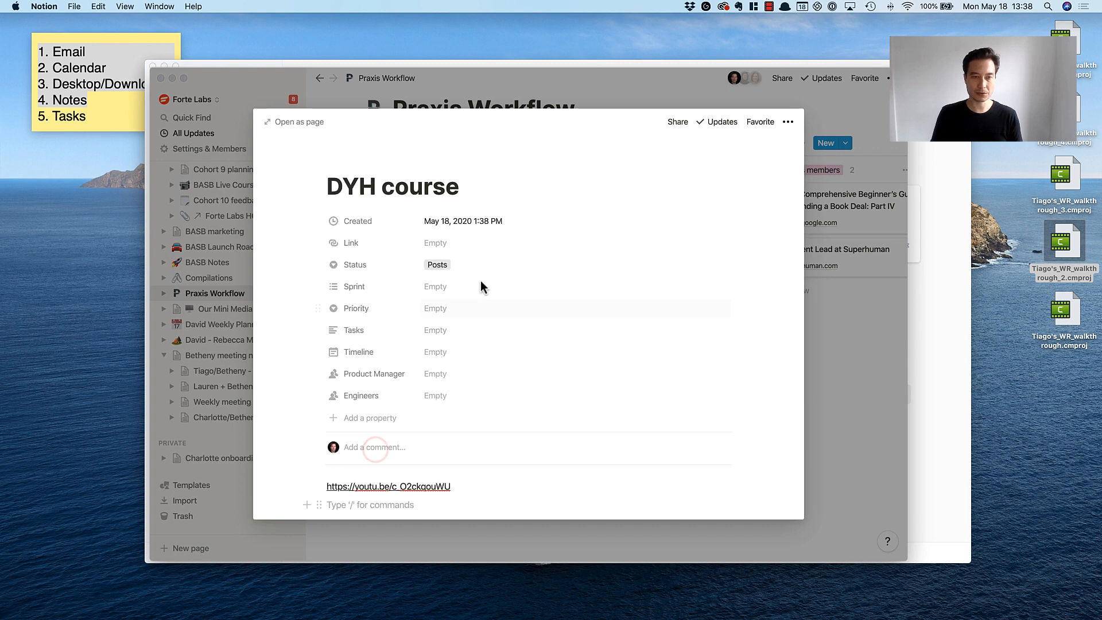
pyautogui.click(463, 243)
pyautogui.write('Teachable course link')
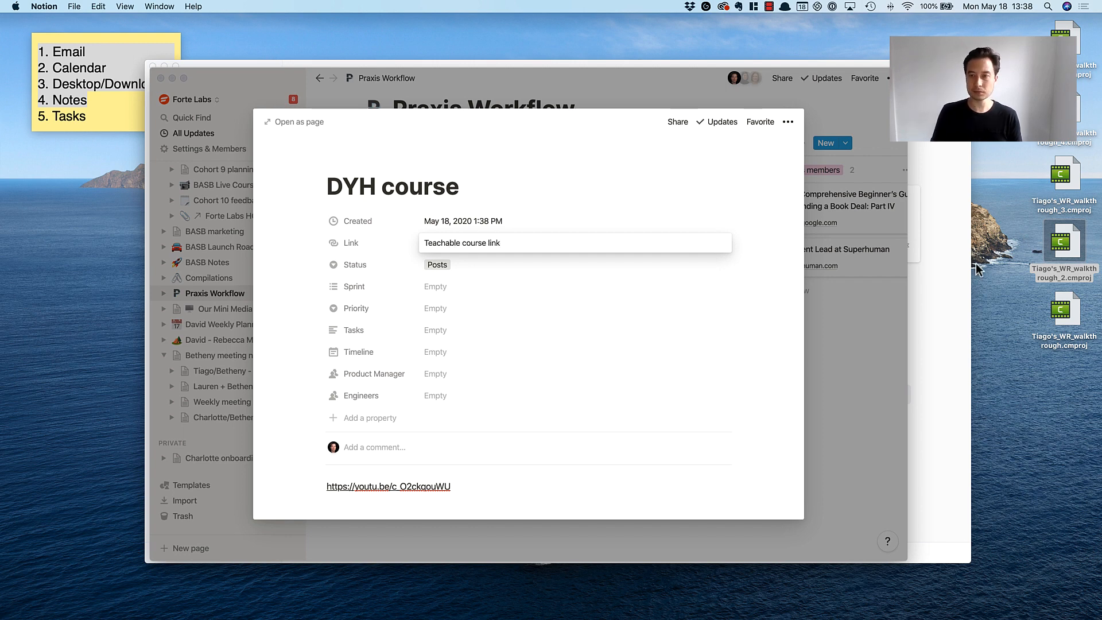
pyautogui.click(895, 306)
# Switch back to Things and delete the emptied to-do from the inbox.
pyautogui.press('super+Tab')
pyautogui.click(600, 161)
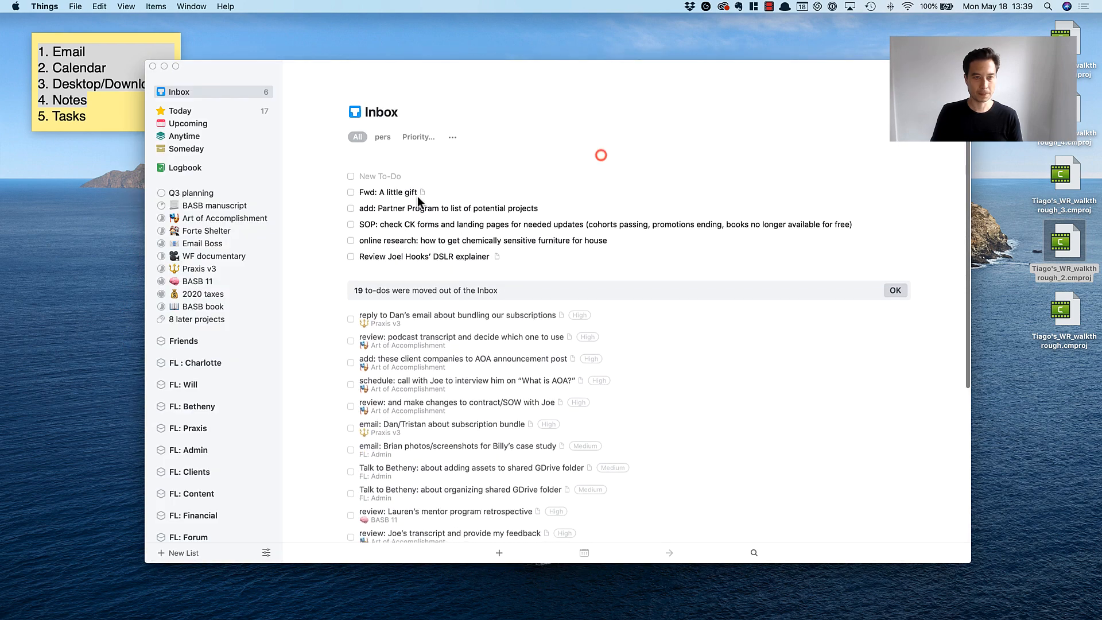
pyautogui.click(419, 174)
# Rename the "Fwd: A little gift" to-do as "Download free ebook from vgr" and close it.
pyautogui.doubleClick(435, 174)
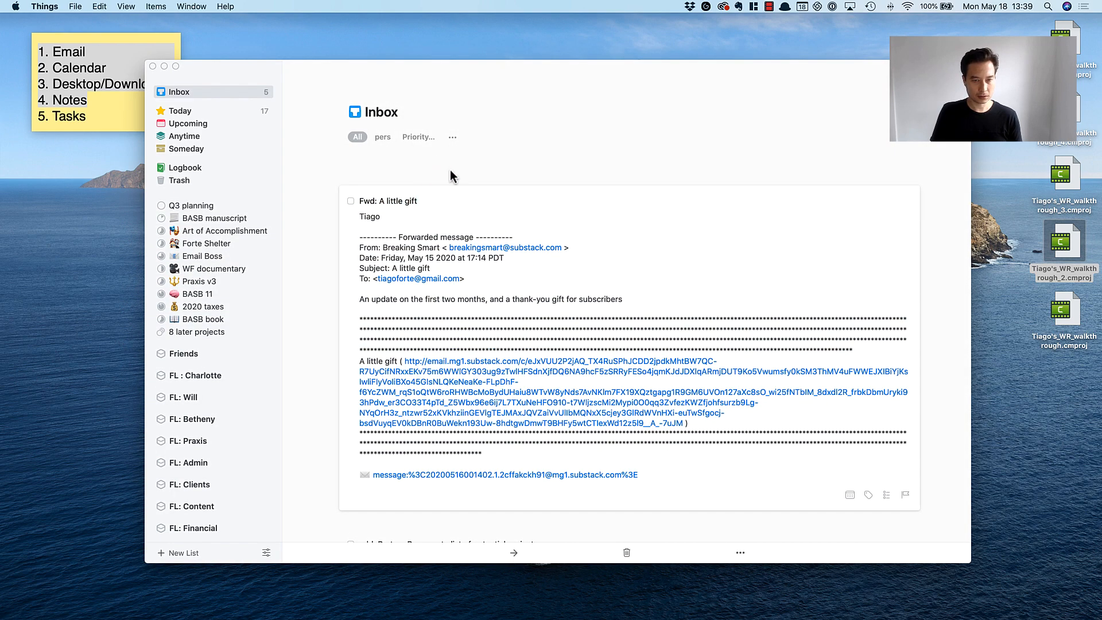
pyautogui.click(450, 170)
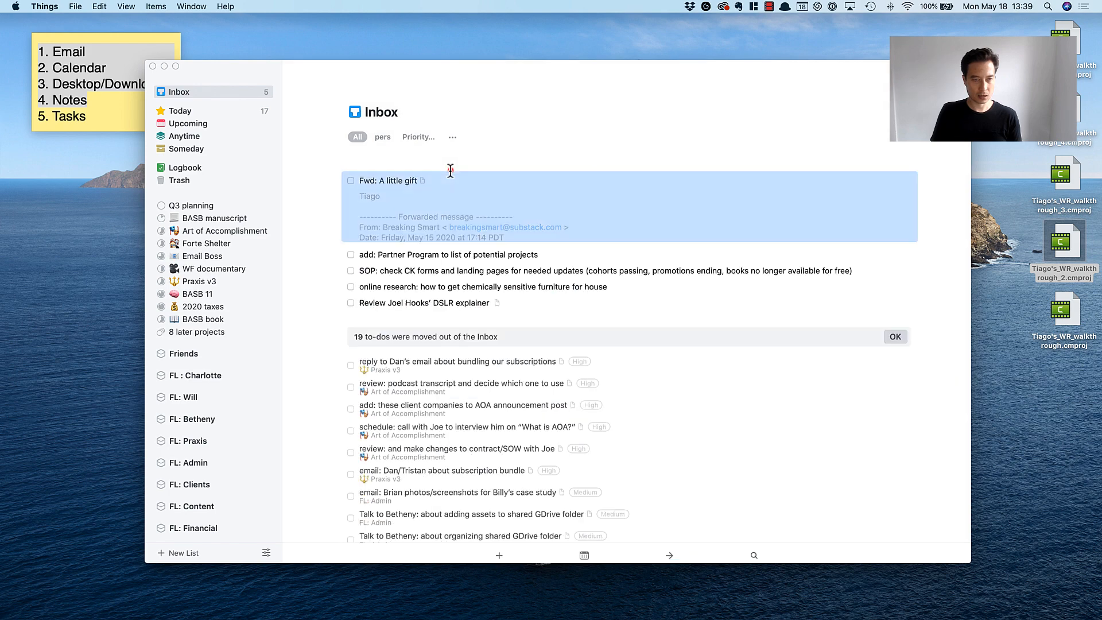
pyautogui.doubleClick(446, 173)
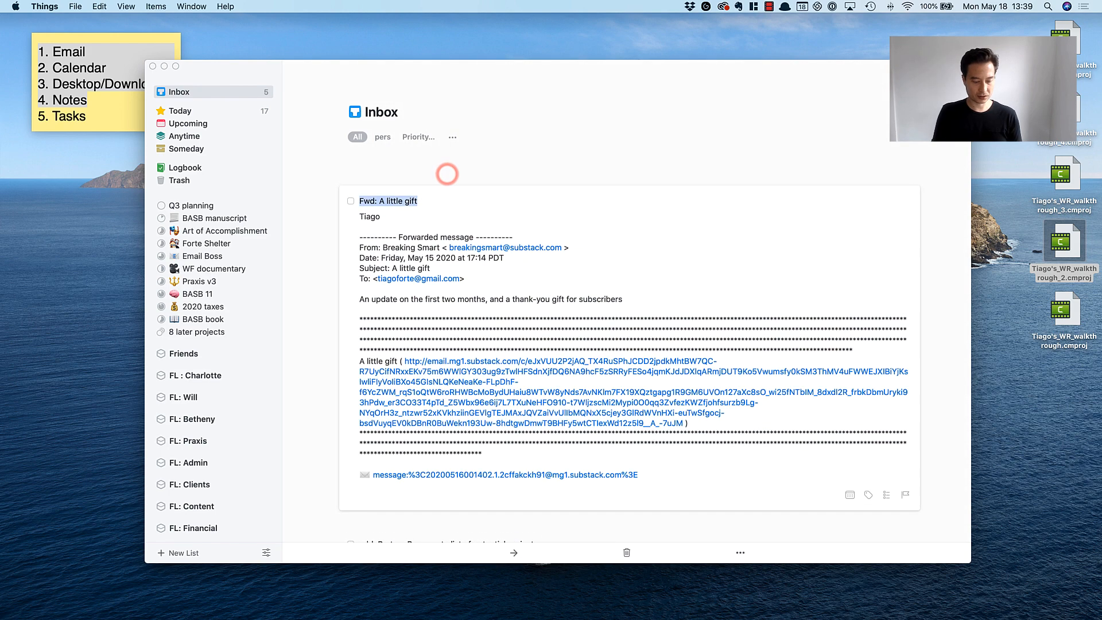
pyautogui.write('Download free ebook from vg')
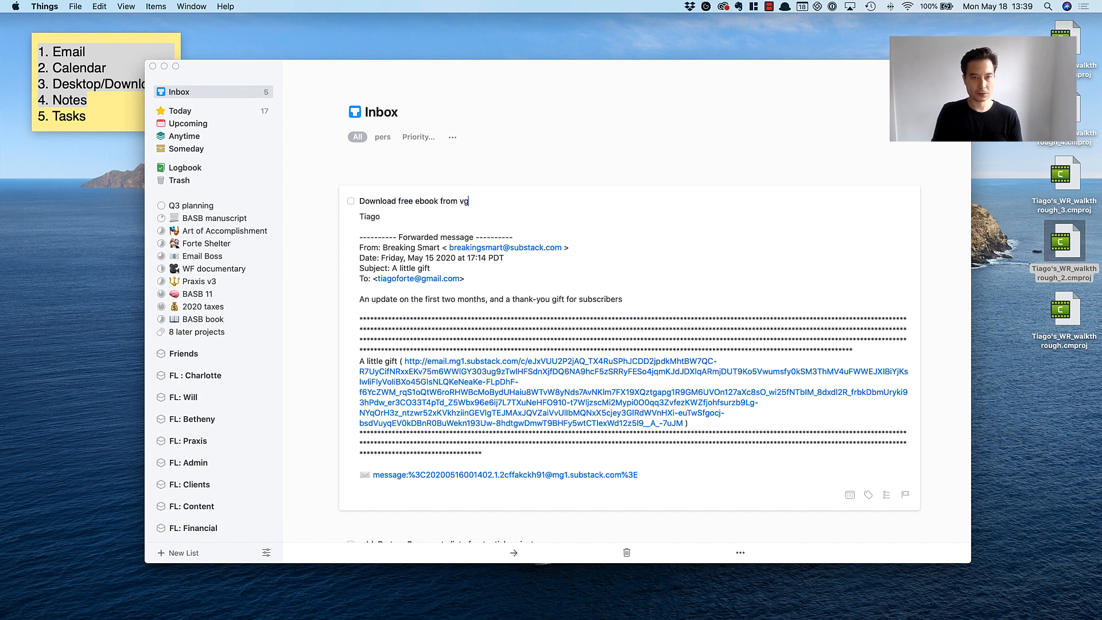
pyautogui.write('r')
pyautogui.press('Escape')
pyautogui.click(531, 122)
# Tag the free ebook to-do as High priority and file it in the FL: Content area.
pyautogui.click(451, 177)
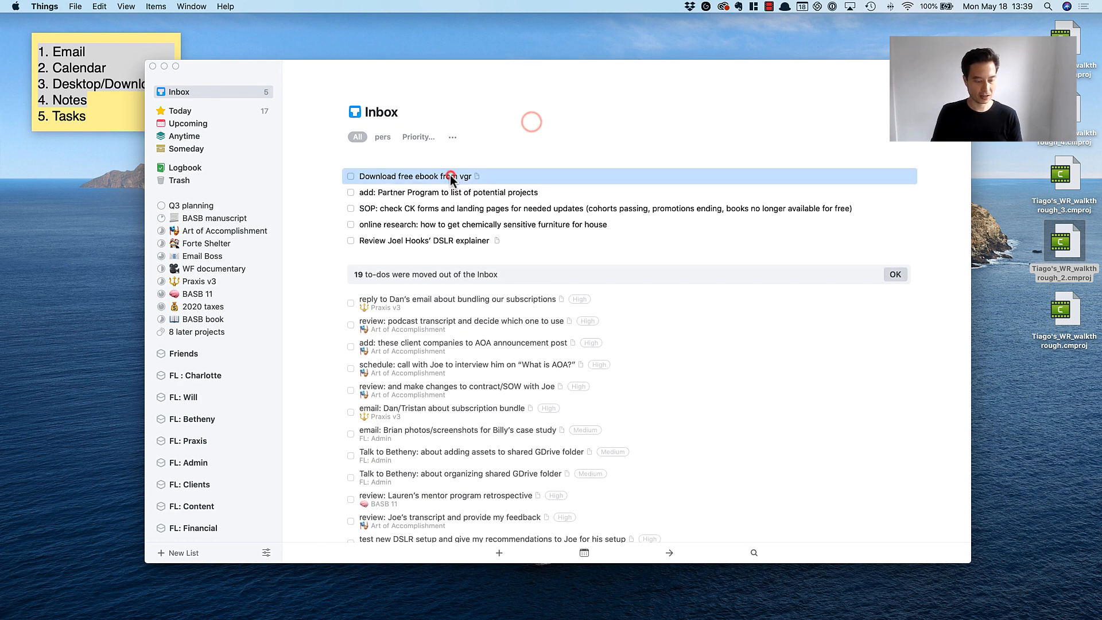
pyautogui.click(444, 204)
pyautogui.click(443, 177)
pyautogui.scroll(-10, 243, 259)
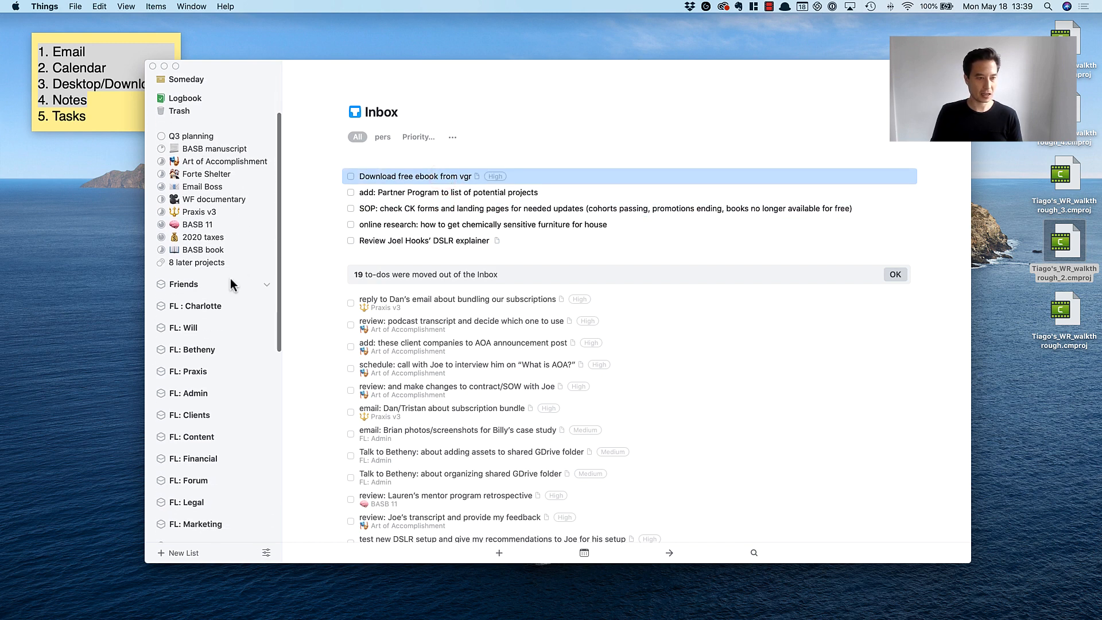
pyautogui.scroll(-5, 228, 280)
pyautogui.scroll(5, 228, 280)
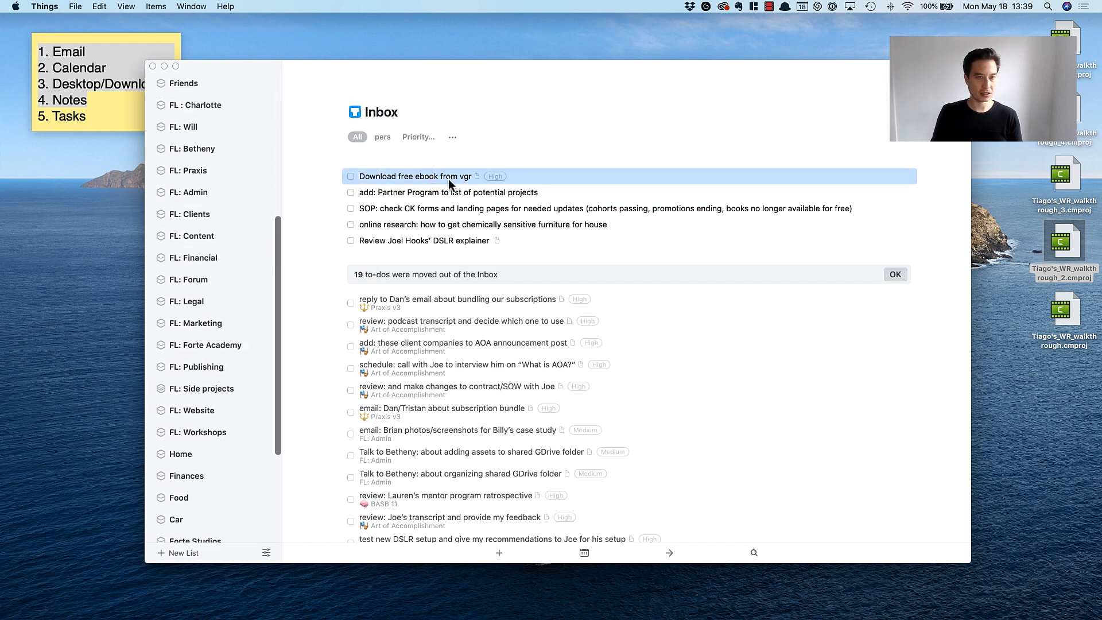
pyautogui.moveTo(449, 177); pyautogui.dragTo(215, 236)
# Tag the Partner Program to-do as High priority and file it in the Q3 planning project.
pyautogui.click(407, 177)
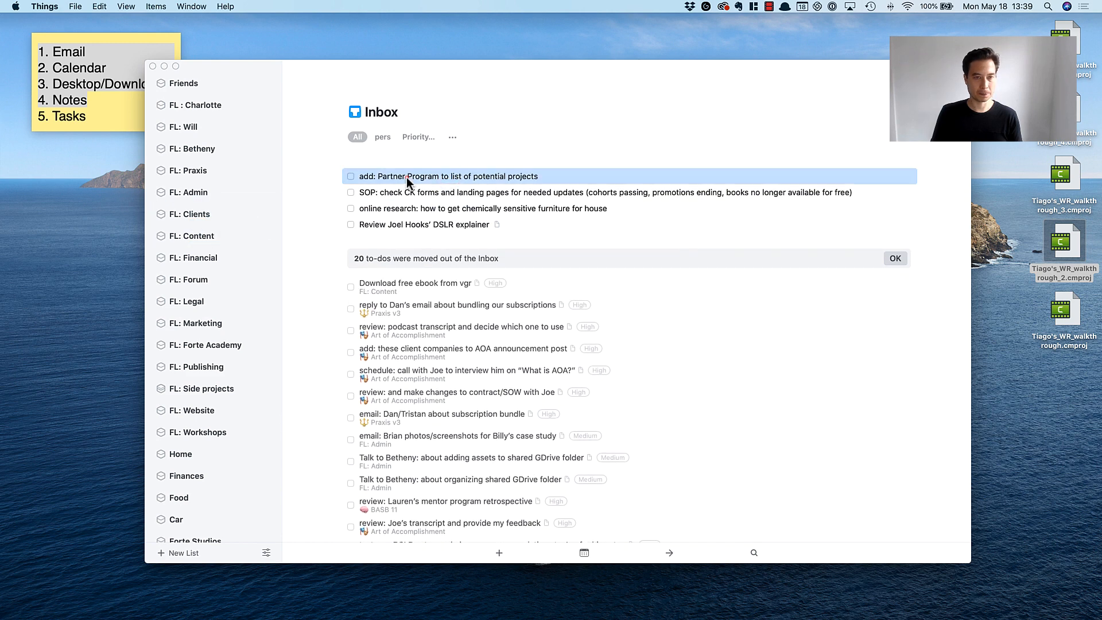
pyautogui.scroll(2, 232, 212)
pyautogui.scroll(5, 232, 211)
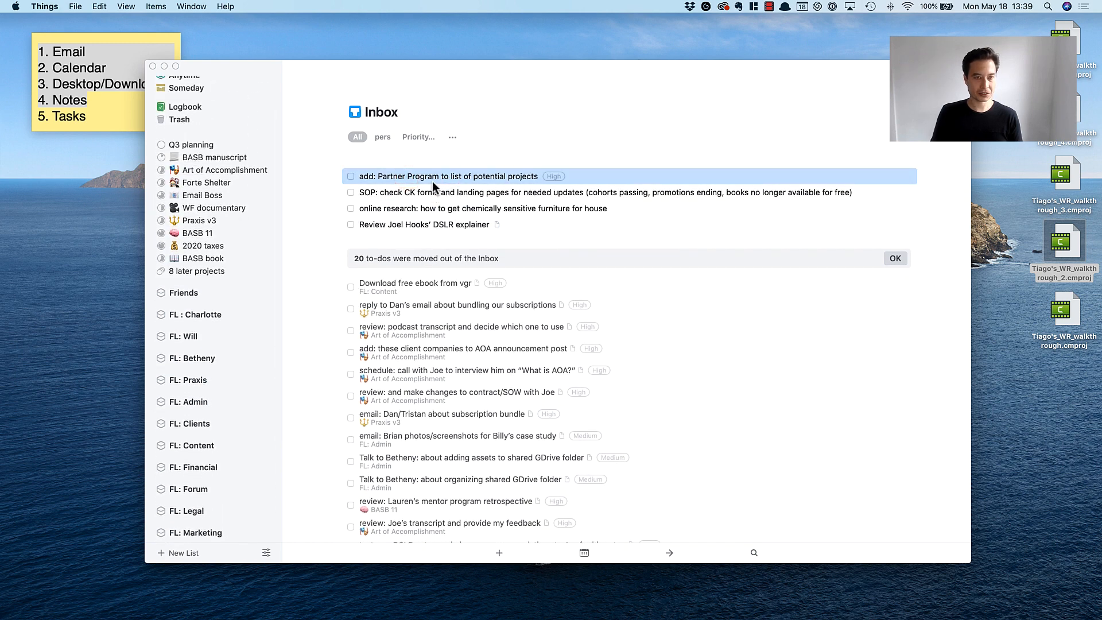
pyautogui.moveTo(432, 179); pyautogui.dragTo(216, 147)
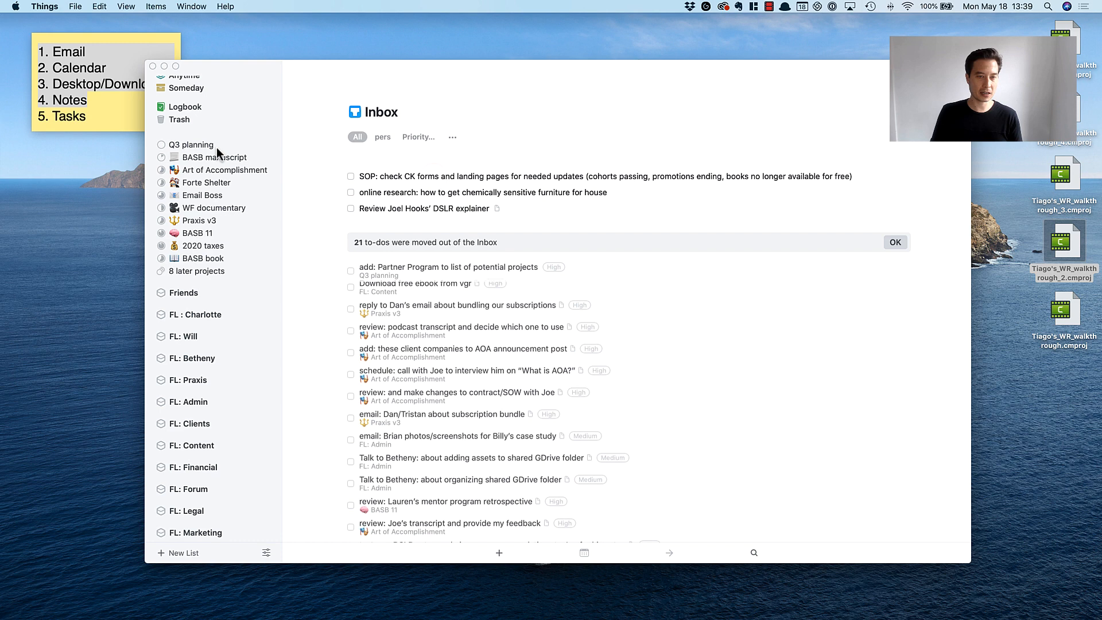
# Tag the SOP to-do about checking CK forms as Medium priority and file it in the Email Boss project.
pyautogui.click(465, 177)
pyautogui.click(467, 190)
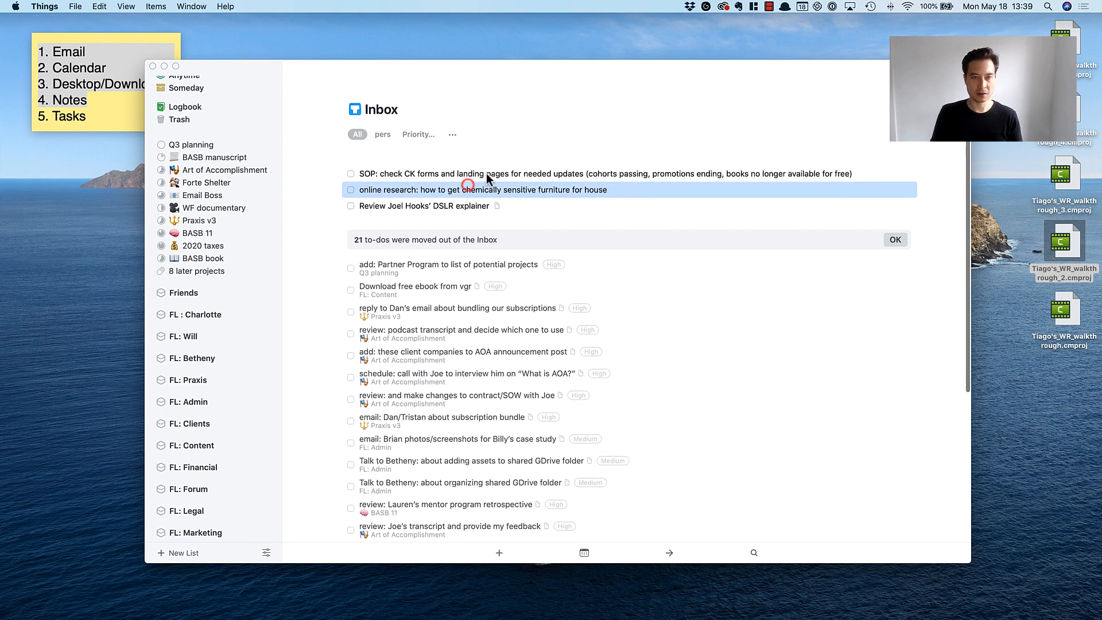
pyautogui.click(487, 174)
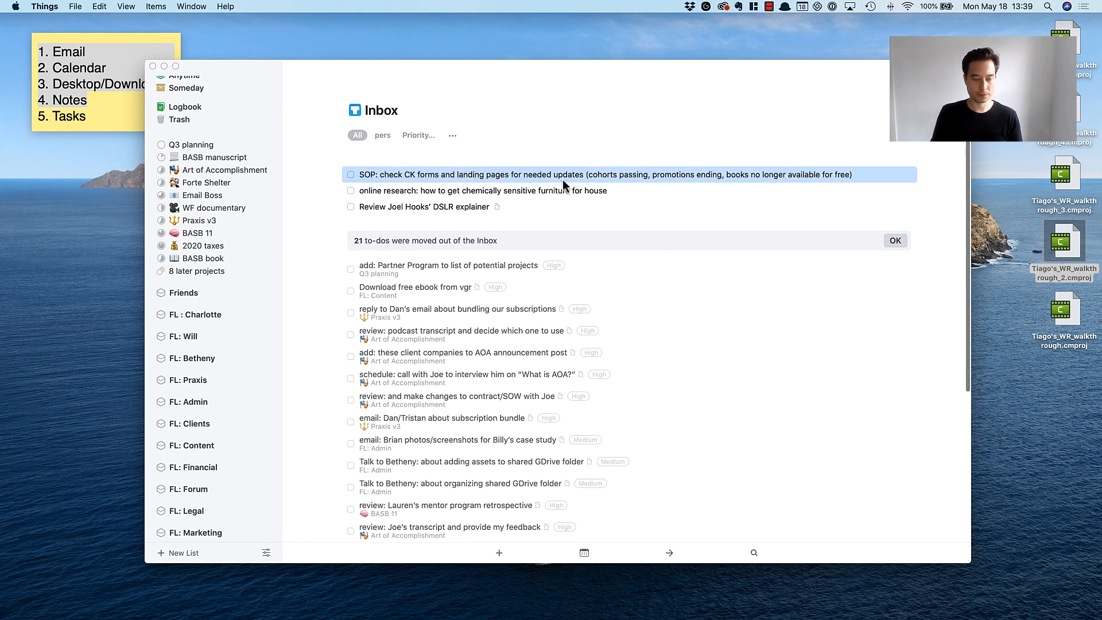
pyautogui.moveTo(411, 174); pyautogui.dragTo(189, 195)
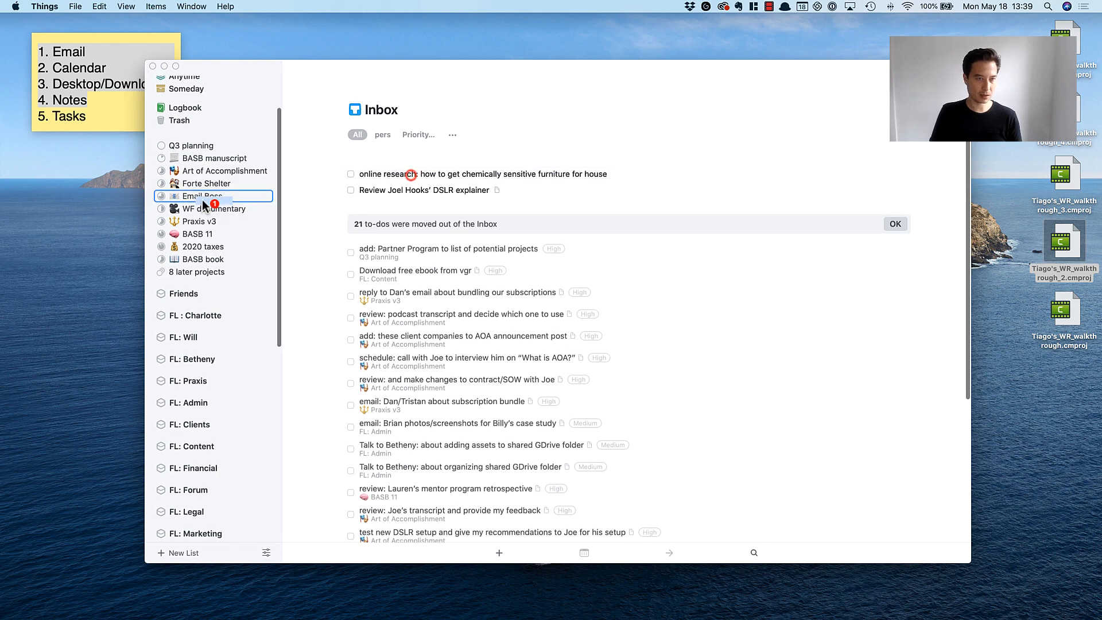
# Tag the chemically sensitive furniture research to-do as Medium priority and file it in the Home area.
pyautogui.click(432, 172)
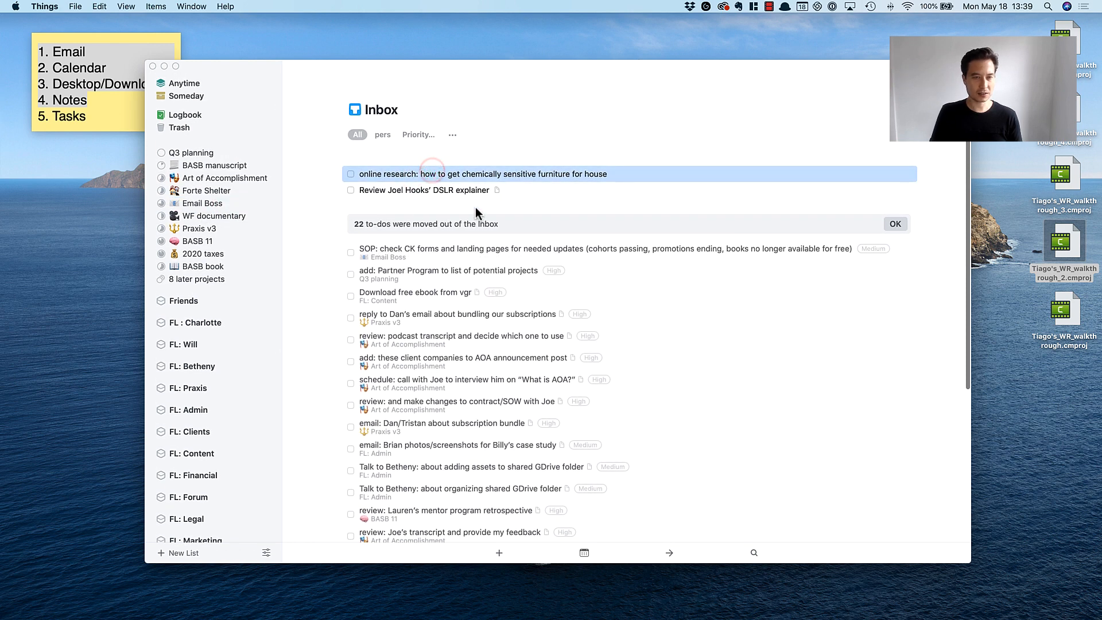
pyautogui.click(531, 184)
pyautogui.click(556, 176)
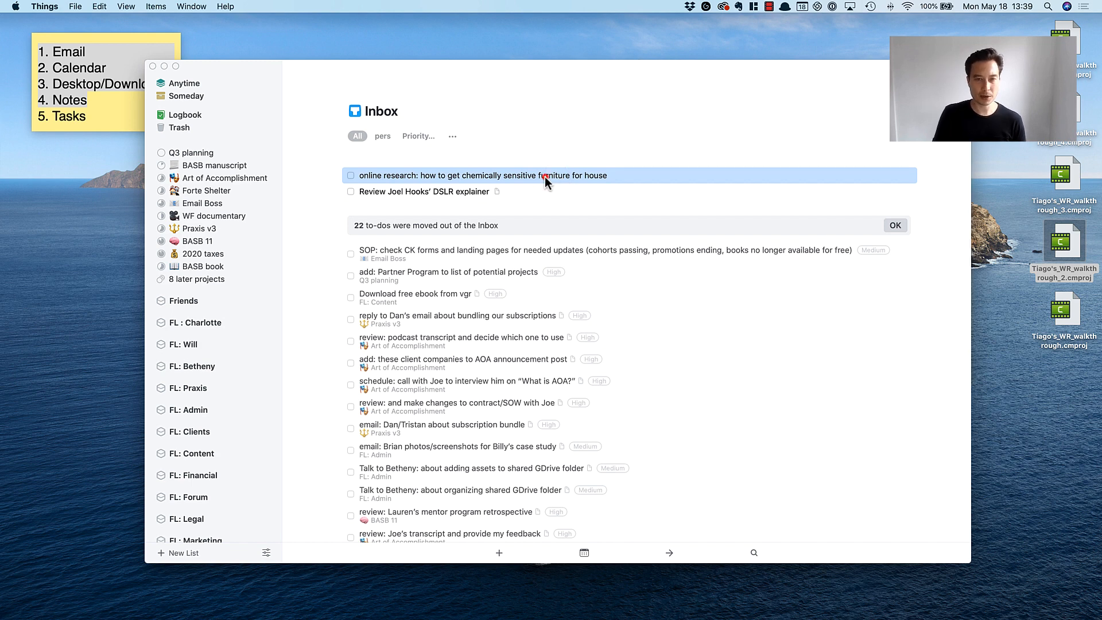
pyautogui.doubleClick(545, 175)
pyautogui.click(545, 156)
pyautogui.scroll(-8, 226, 315)
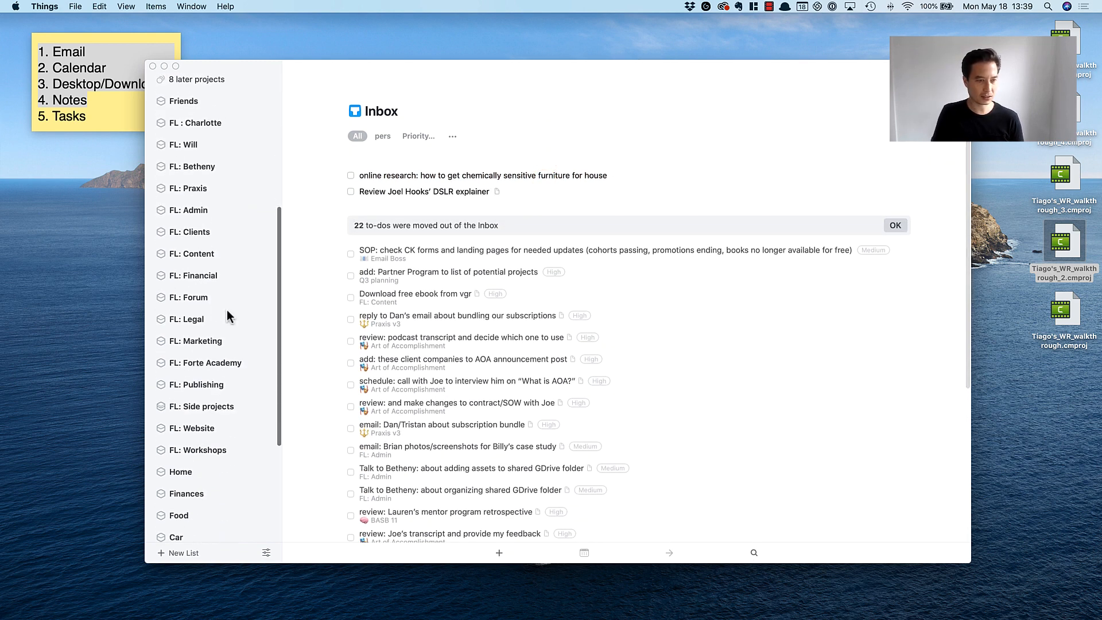
pyautogui.click(428, 175)
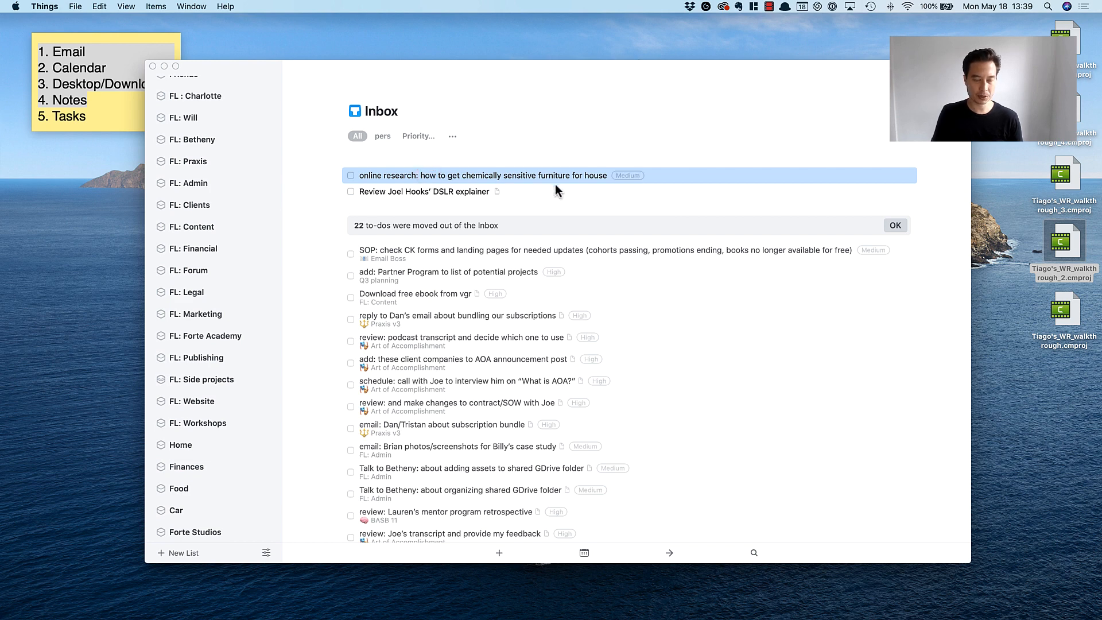
pyautogui.scroll(-1, 485, 178)
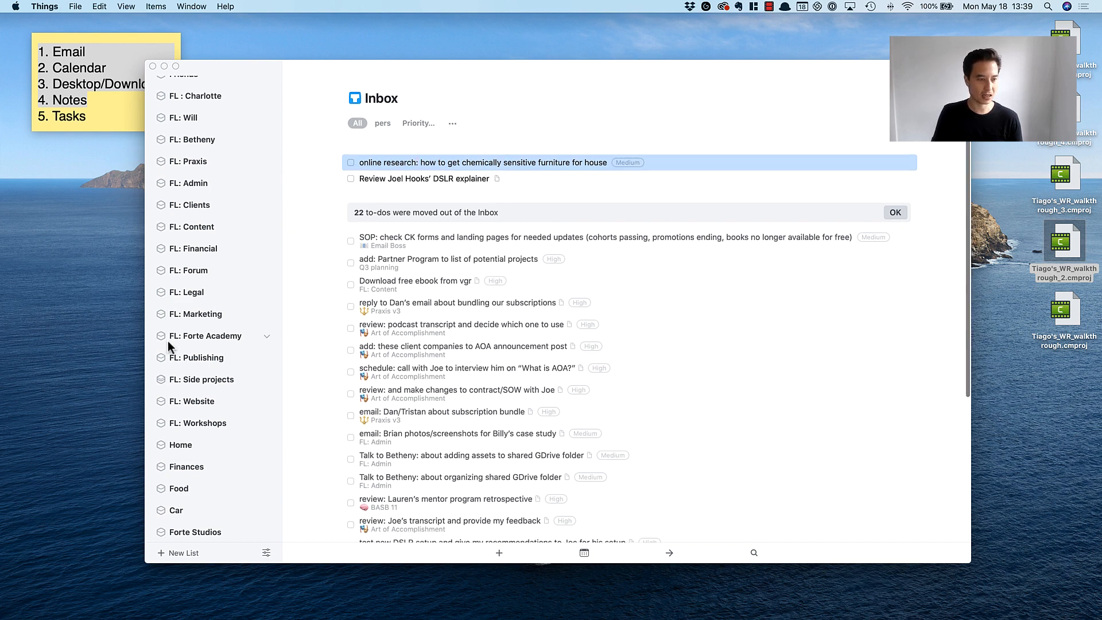
pyautogui.scroll(-3, 168, 339)
pyautogui.moveTo(426, 163); pyautogui.dragTo(170, 374)
# Check the DSLR explainer to-do, tag it as High priority and file it in the Art of Accomplishment project.
pyautogui.click(409, 164)
pyautogui.scroll(2, 450, 279)
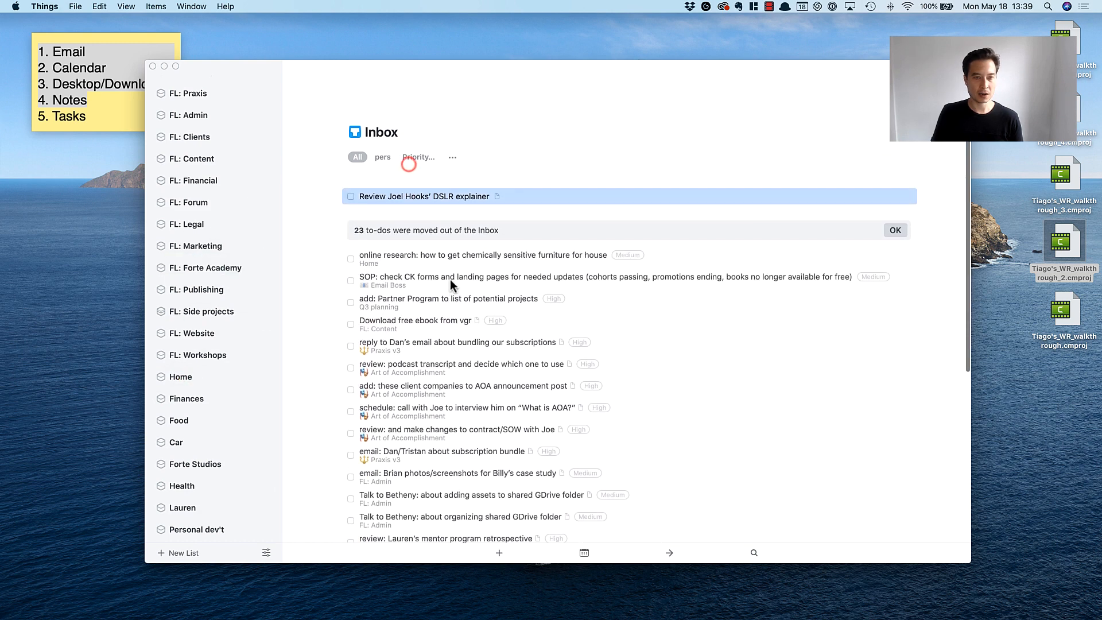
pyautogui.scroll(-1, 450, 278)
pyautogui.doubleClick(452, 177)
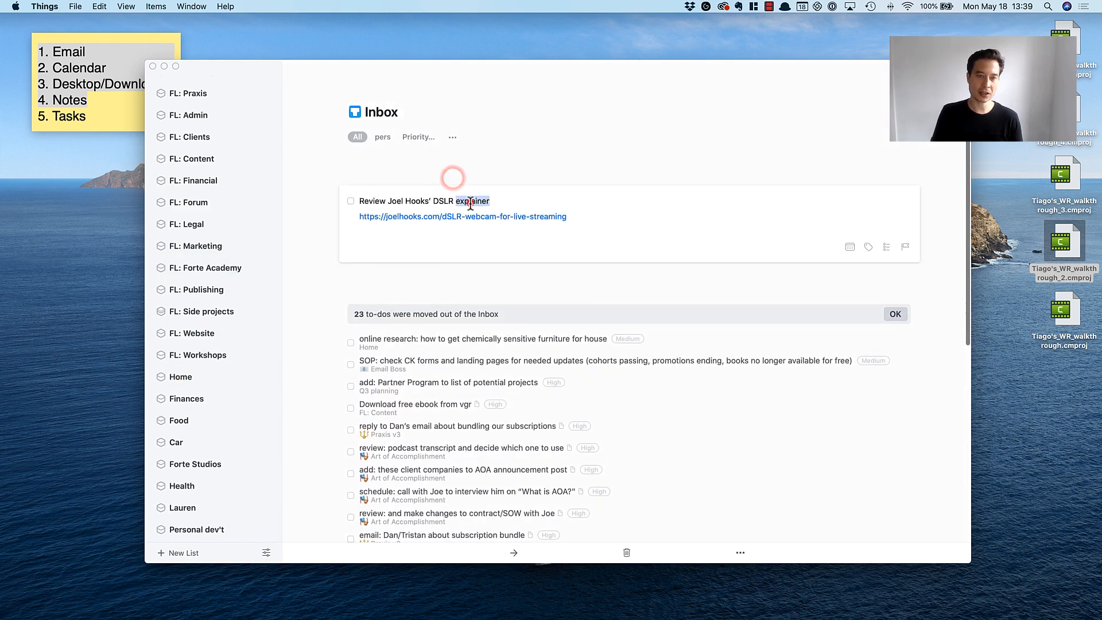
pyautogui.click(484, 173)
pyautogui.doubleClick(479, 174)
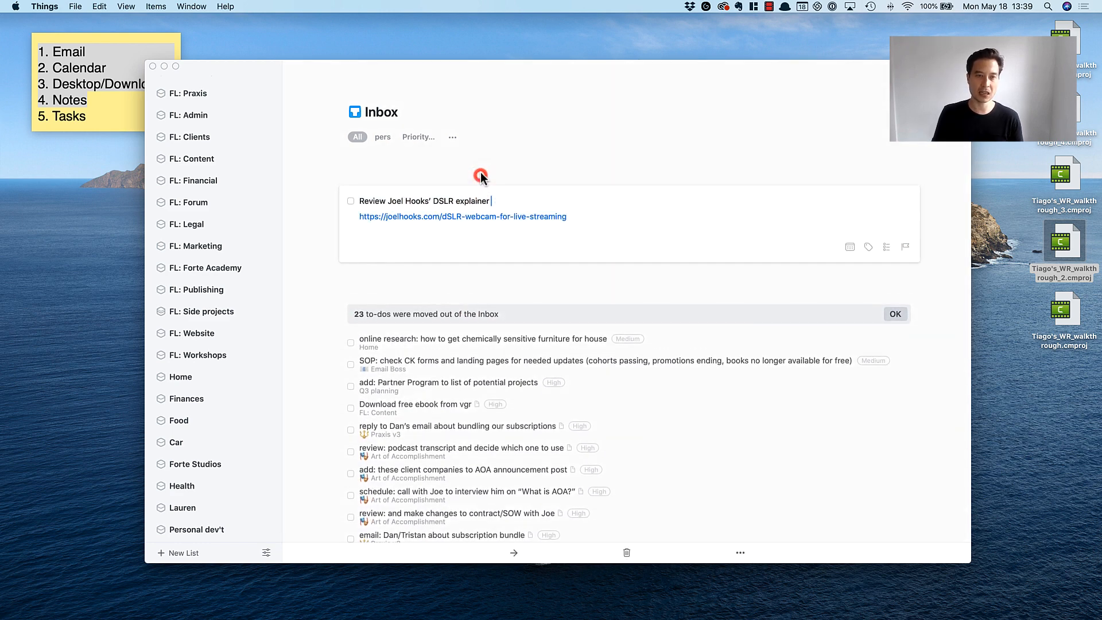
pyautogui.click(480, 175)
pyautogui.doubleClick(439, 174)
pyautogui.click(440, 174)
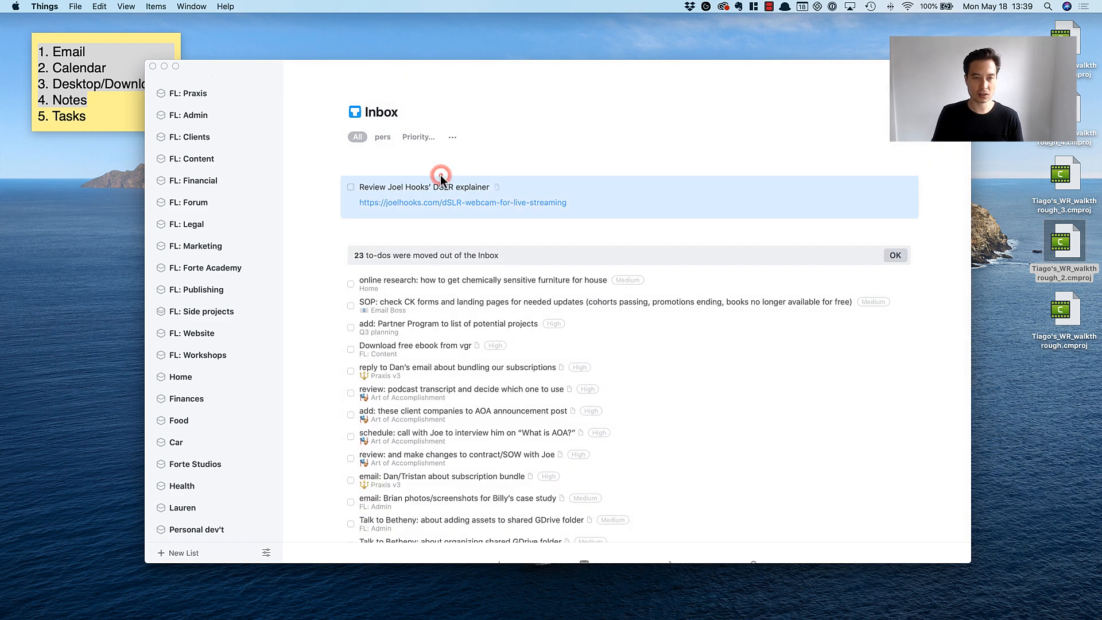
pyautogui.scroll(10, 248, 249)
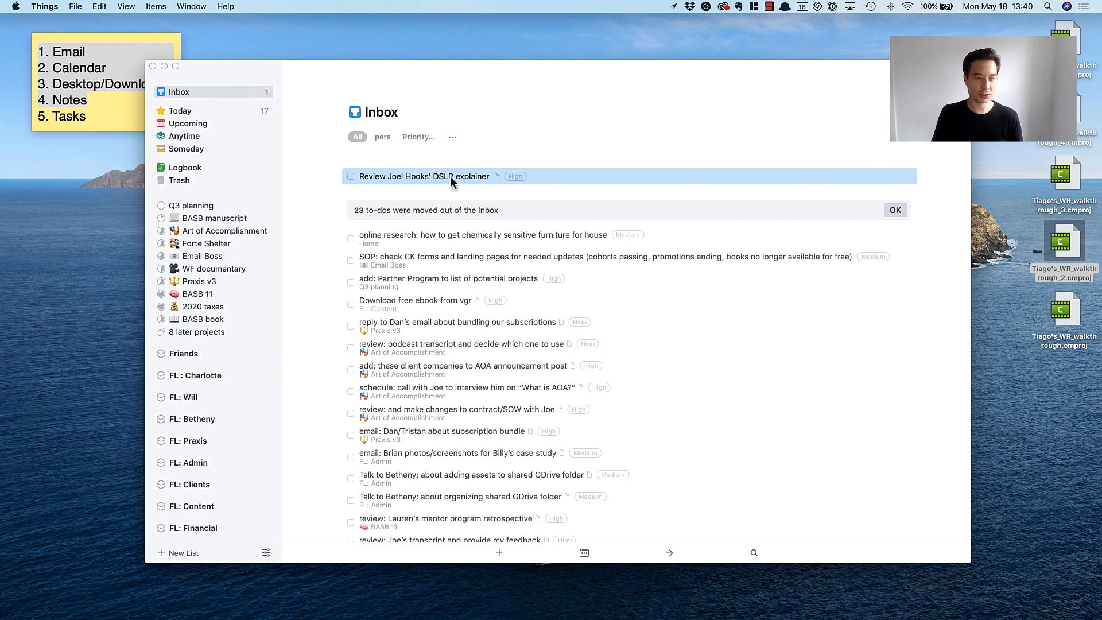
pyautogui.moveTo(449, 176); pyautogui.dragTo(202, 235)
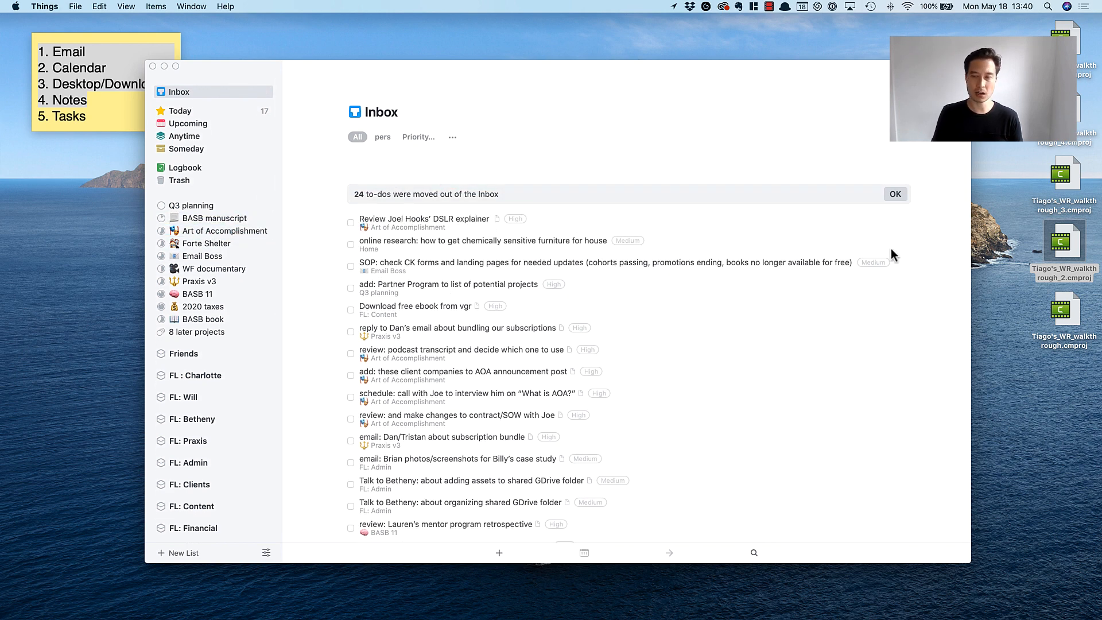
# Look over the to-dos moved out of the inbox and clear them from the inbox view.
pyautogui.click(419, 223)
pyautogui.keyDown('shift'); pyautogui.click(445, 525); pyautogui.keyUp('shift')
pyautogui.scroll(-3, 499, 424)
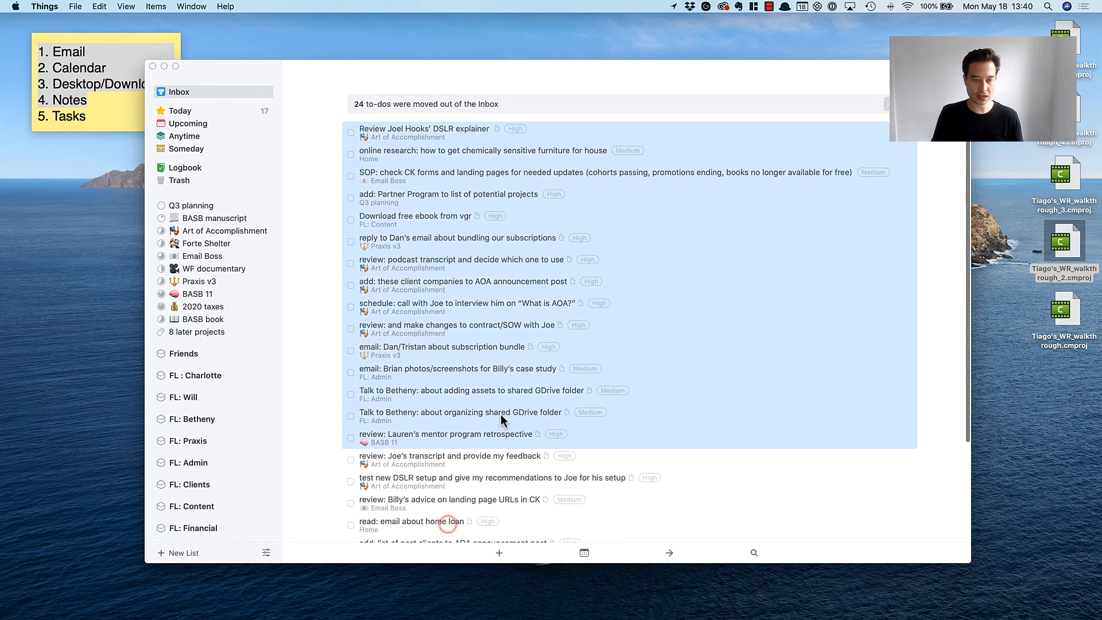
pyautogui.scroll(3, 500, 414)
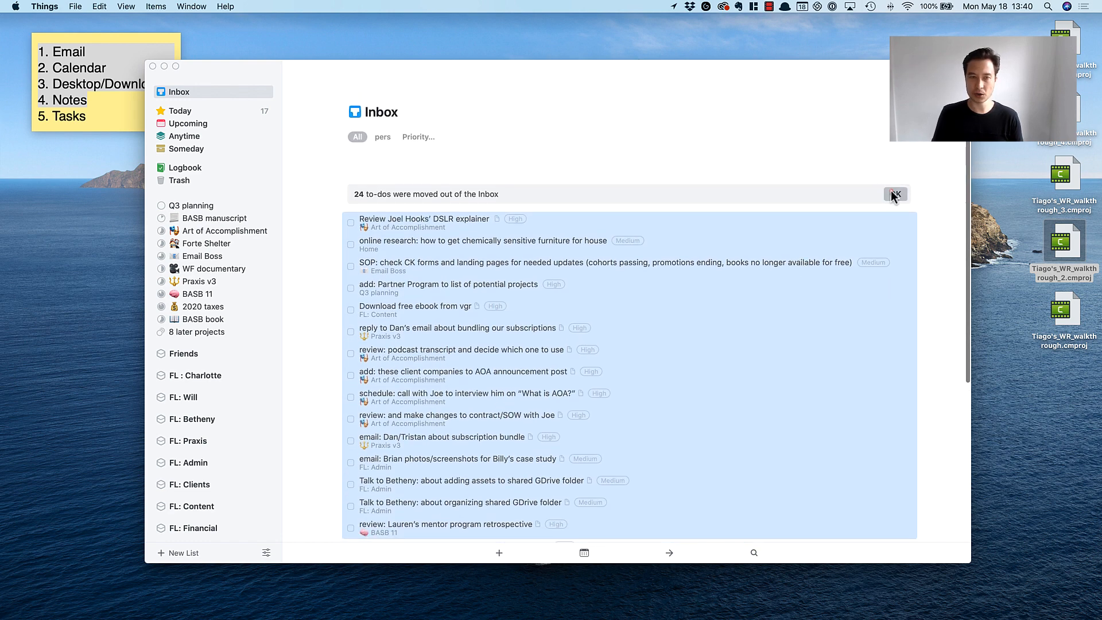
pyautogui.click(892, 193)
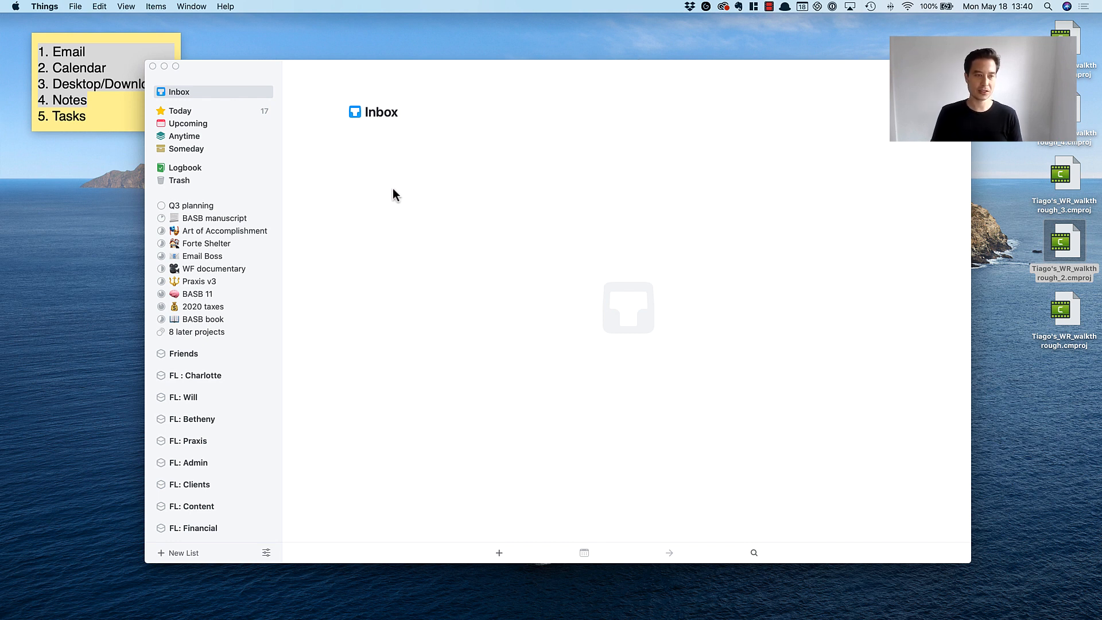
# Open the Today list and review the to-dos and category headings planned for the day.
pyautogui.scroll(-3, 202, 465)
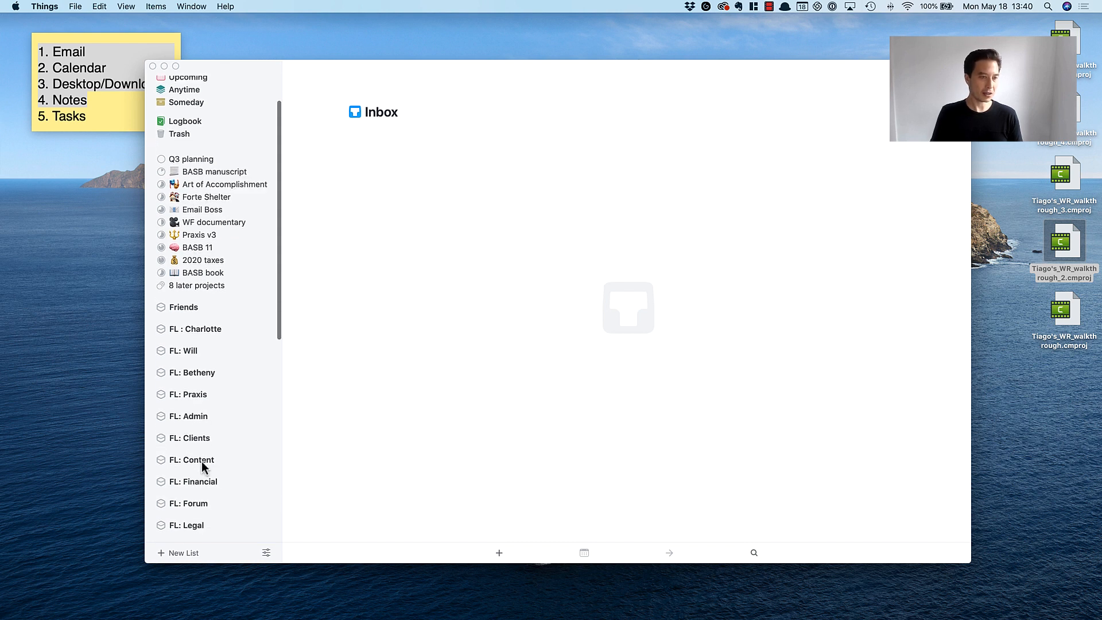
pyautogui.scroll(3, 223, 223)
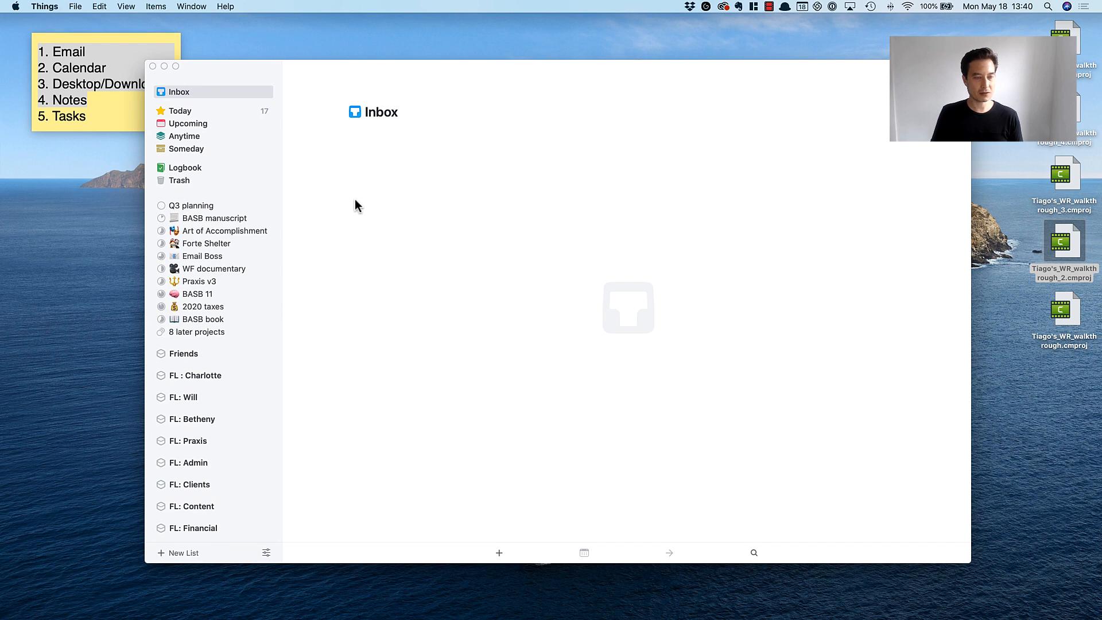
pyautogui.click(179, 110)
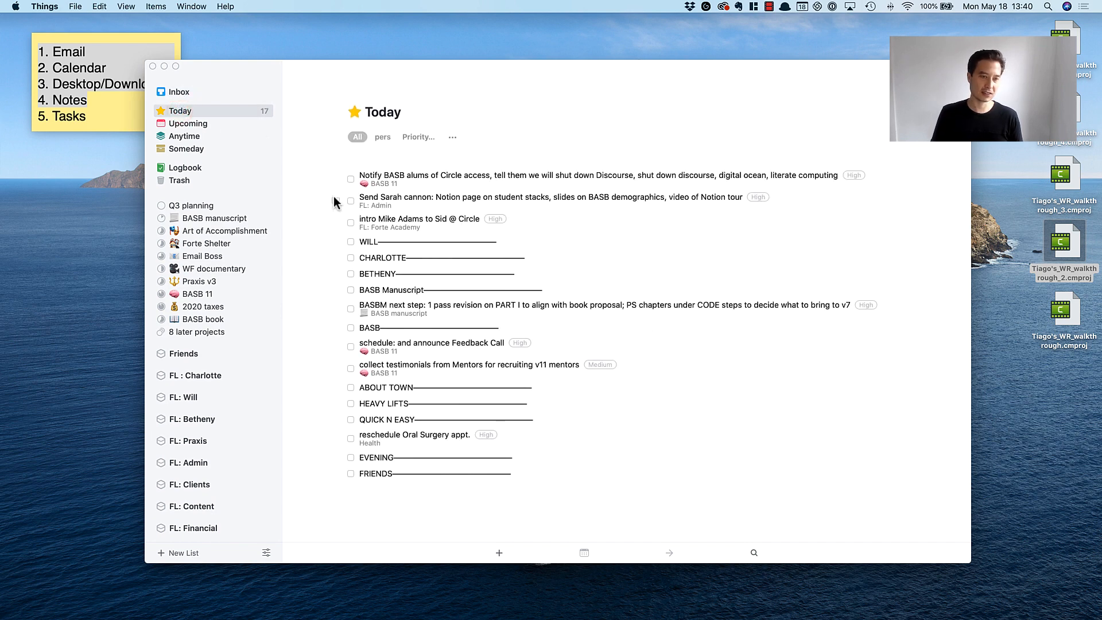
pyautogui.click(452, 180)
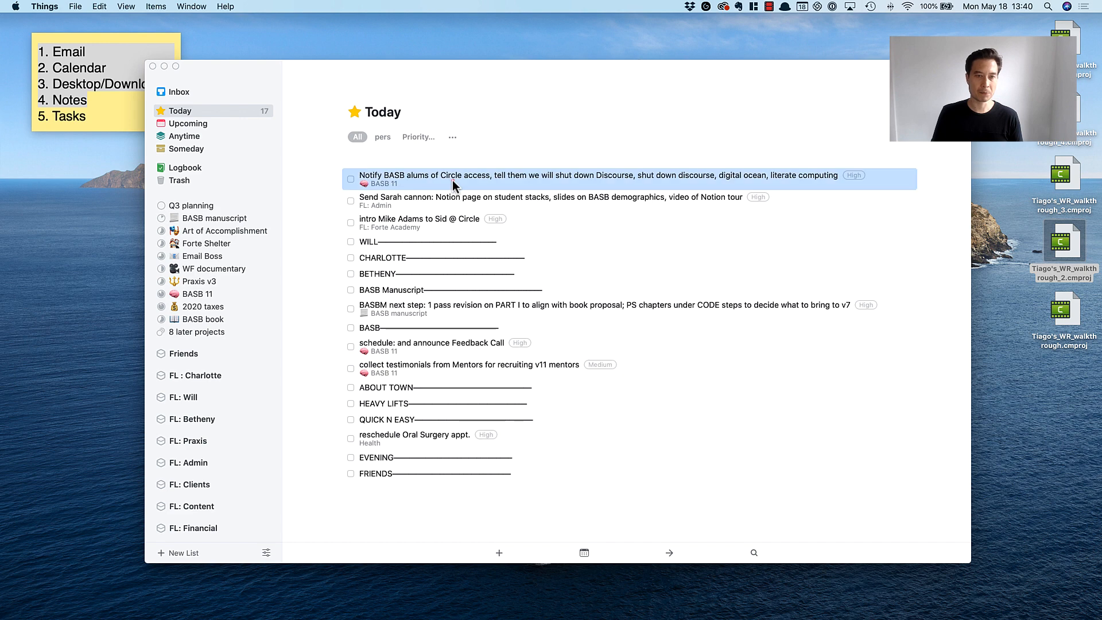
pyautogui.keyDown('shift'); pyautogui.click(439, 474); pyautogui.keyUp('shift')
pyautogui.click(435, 507)
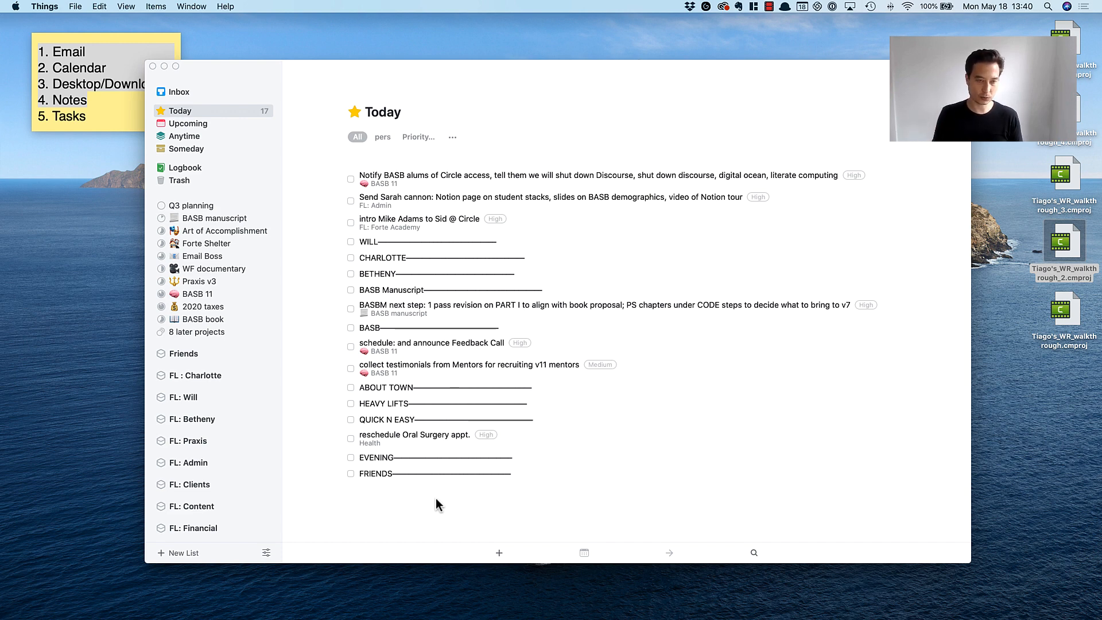
pyautogui.click(404, 181)
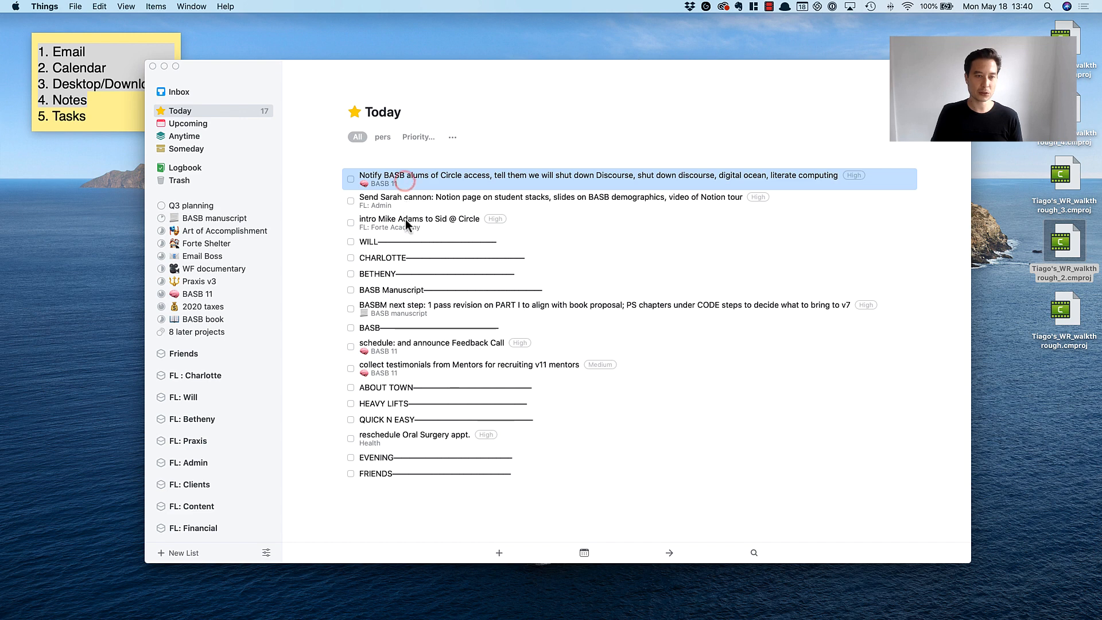
pyautogui.click(405, 221)
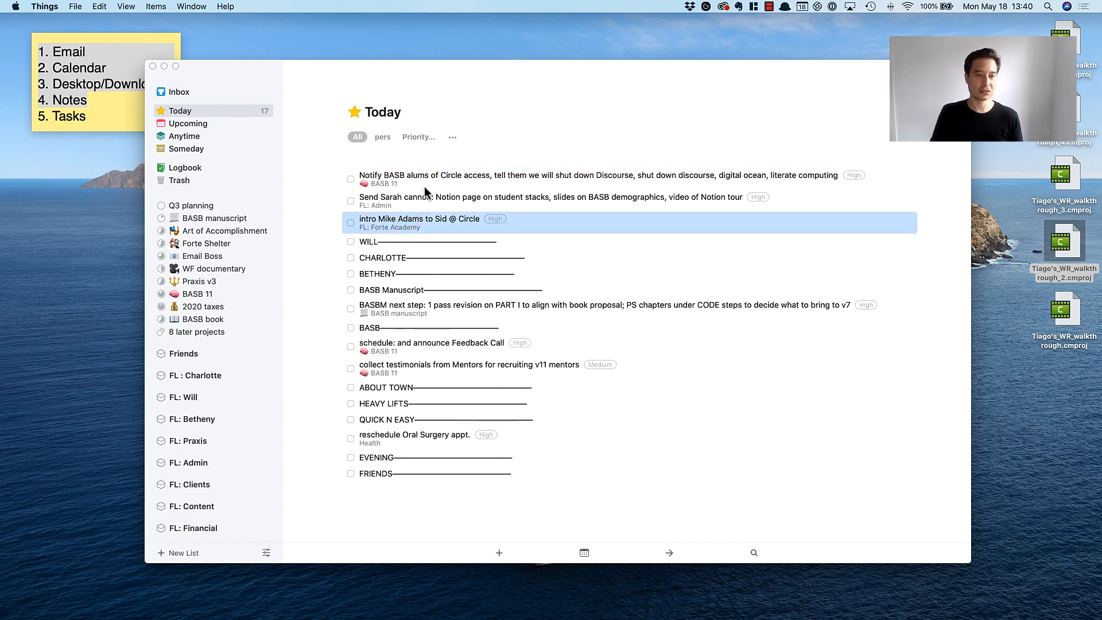
# Filter the Anytime list to show only High-priority to-dos and look through the projects and areas listed.
pyautogui.click(184, 137)
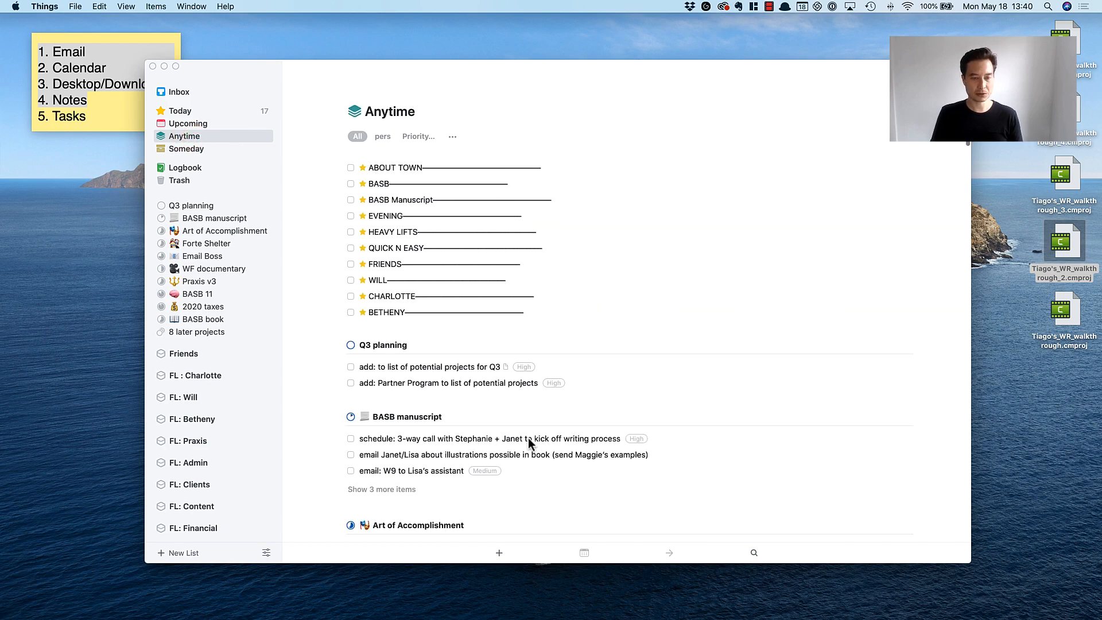
pyautogui.scroll(-20, 519, 396)
pyautogui.scroll(10, 515, 350)
pyautogui.scroll(15, 514, 346)
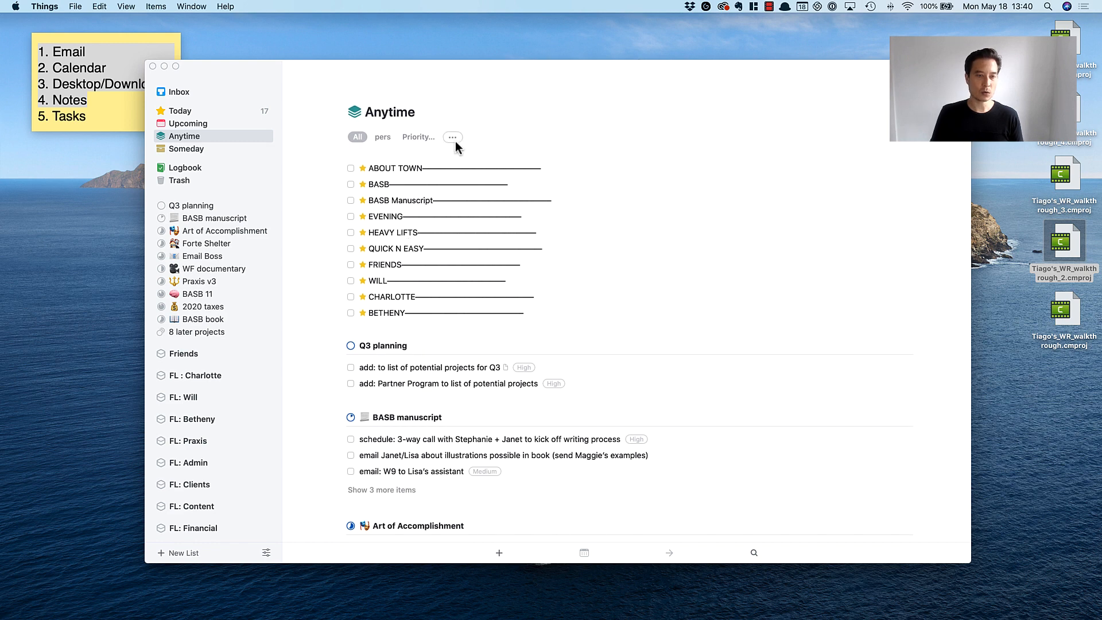
pyautogui.click(413, 137)
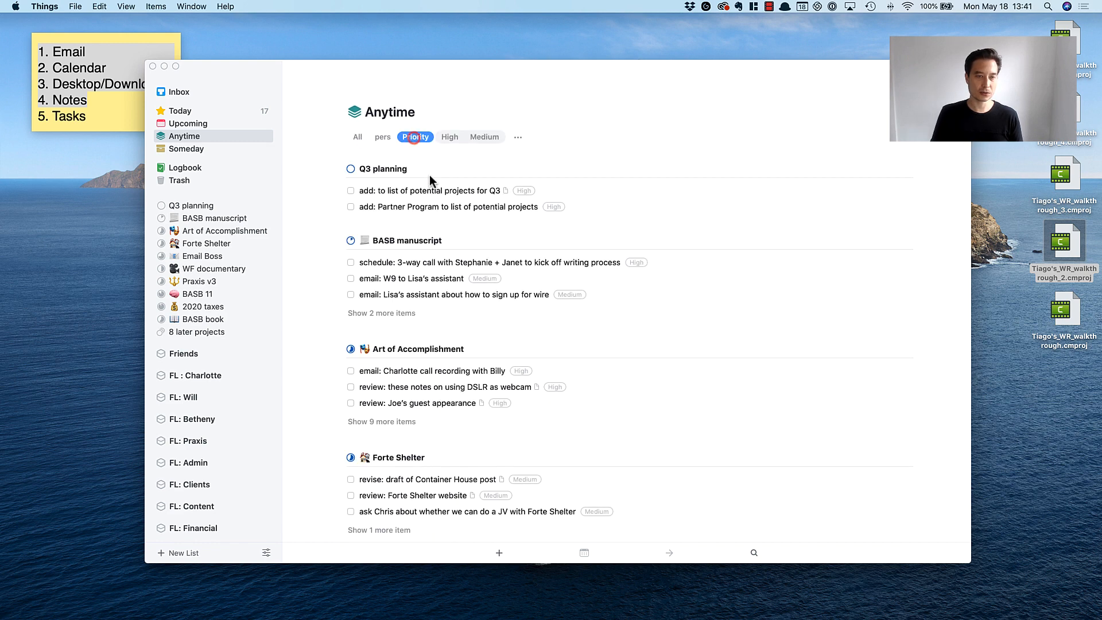
pyautogui.click(445, 136)
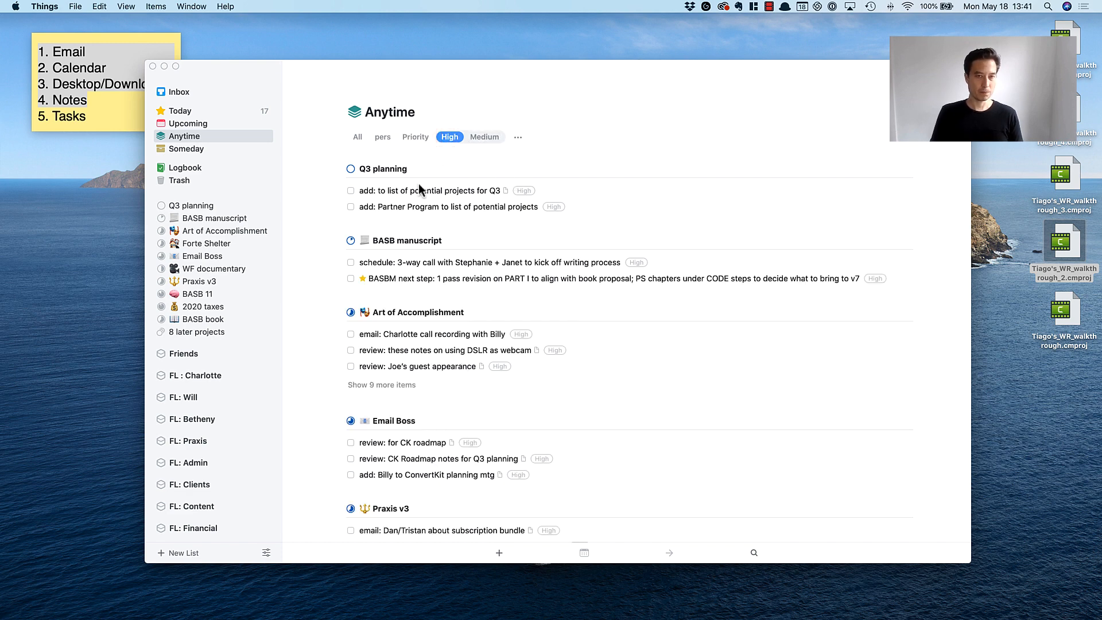
pyautogui.scroll(-10, 487, 367)
pyautogui.scroll(7, 487, 315)
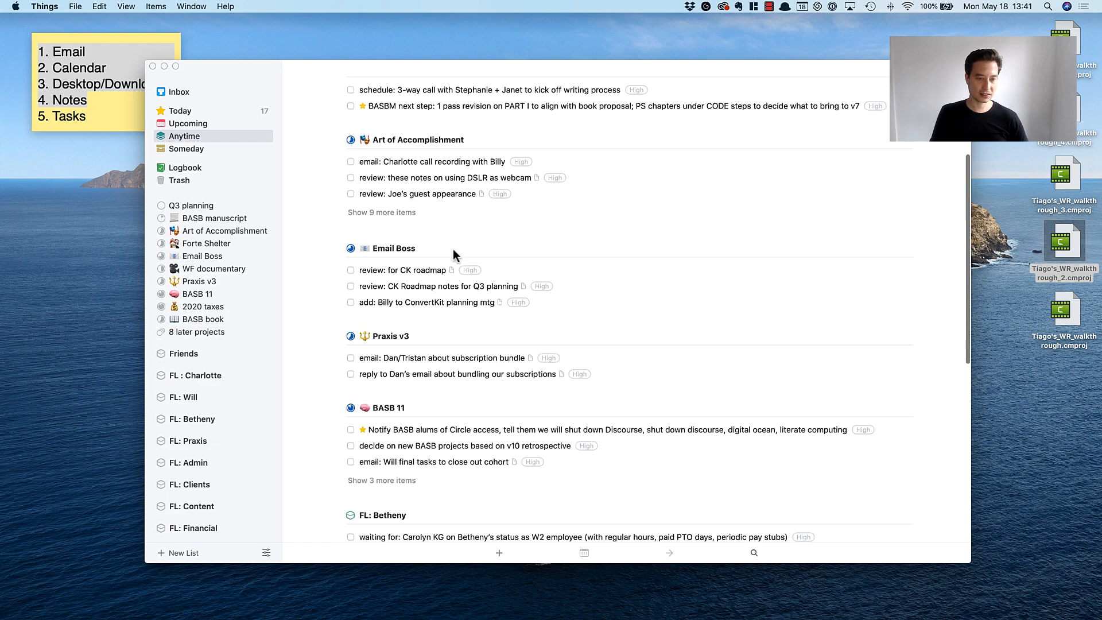
pyautogui.scroll(5, 453, 249)
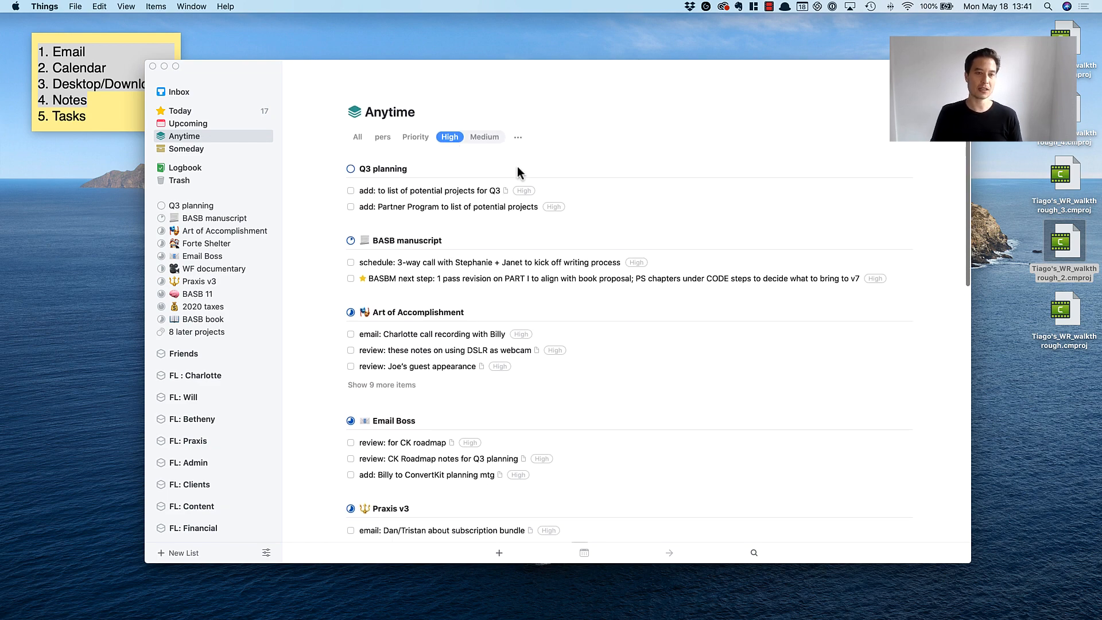
# Schedule both High-priority Q3 planning to-dos, the potential projects list and the Partner Program addition, for Today.
pyautogui.click(456, 189)
pyautogui.click(480, 207)
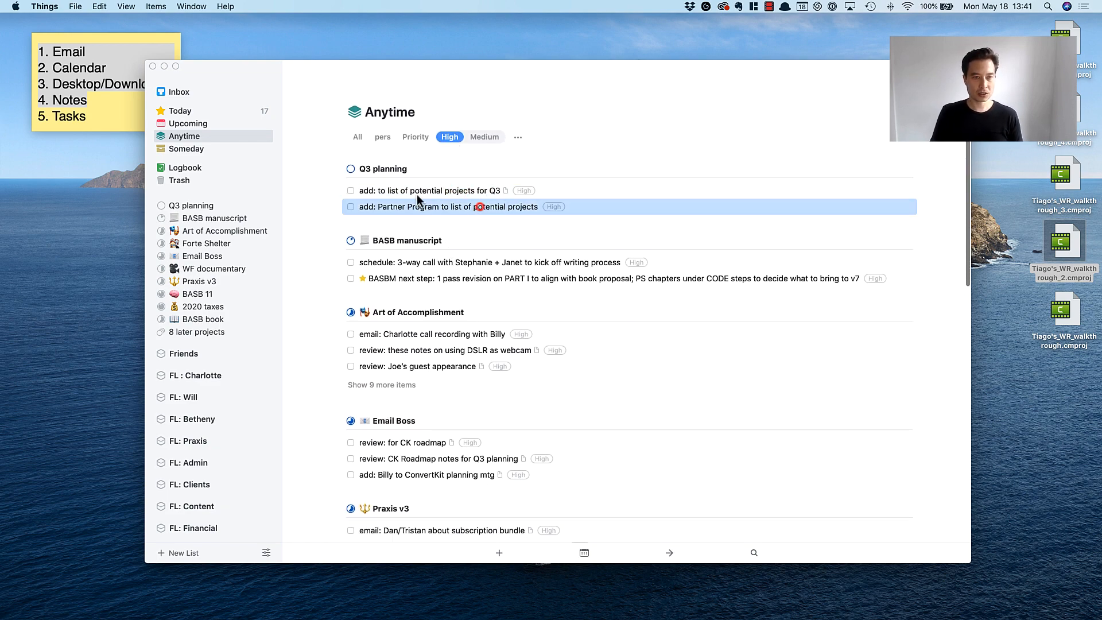
pyautogui.click(414, 191)
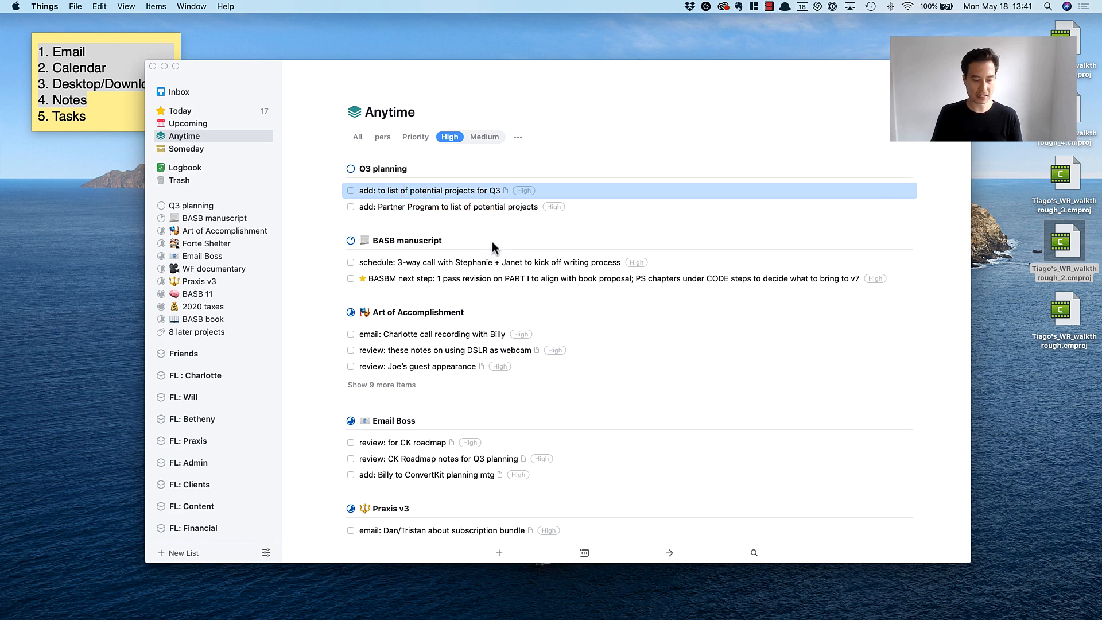
pyautogui.press('super+t')
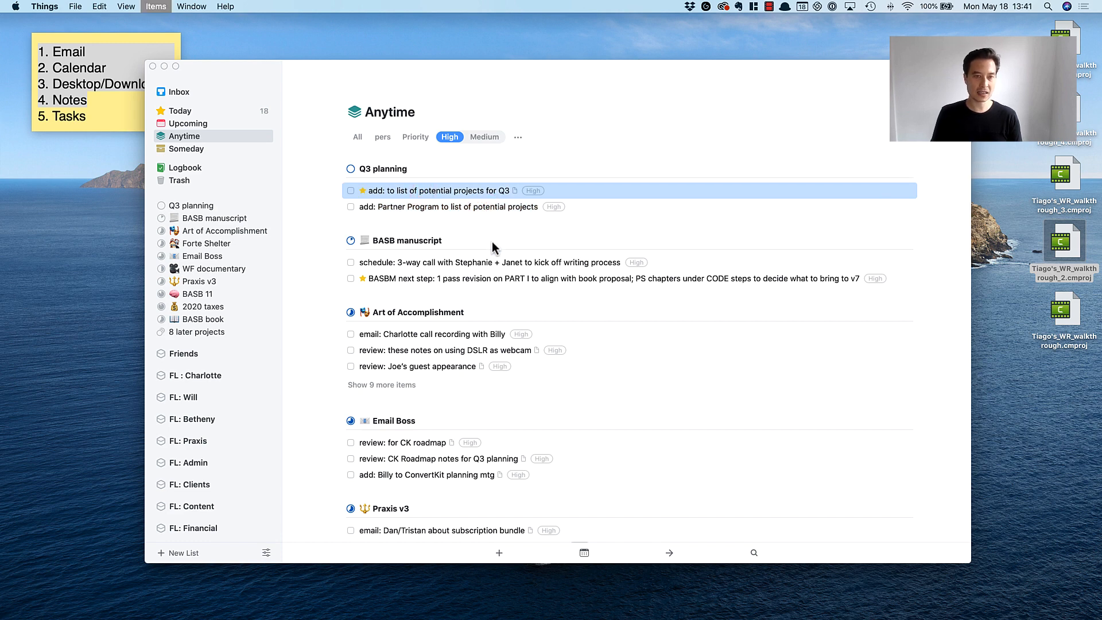
pyautogui.click(429, 208)
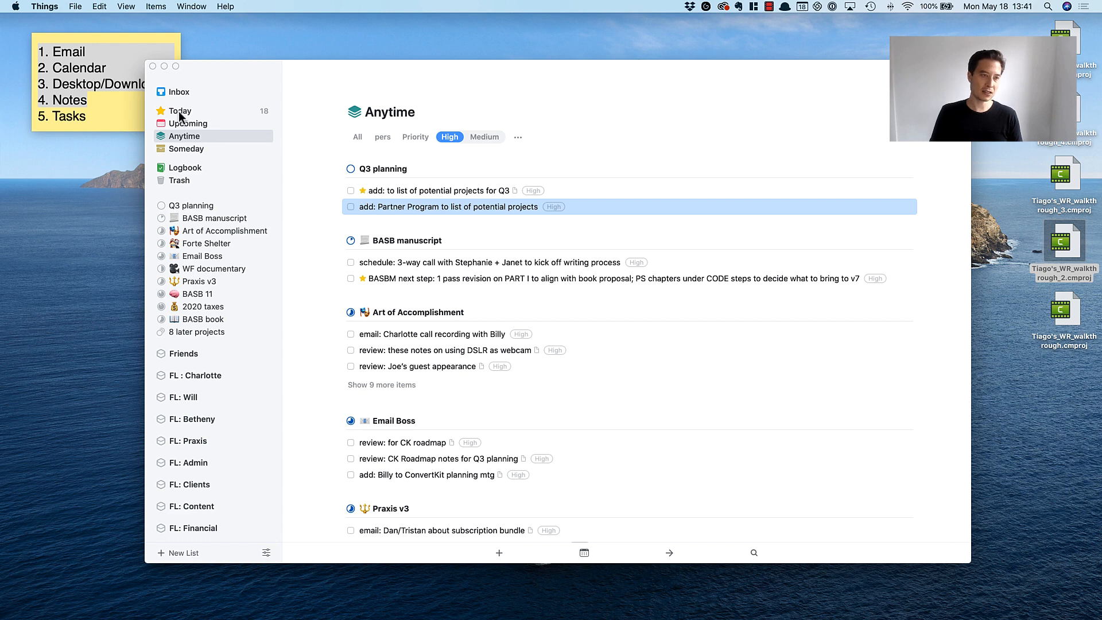
pyautogui.click(433, 190)
pyautogui.click(432, 204)
pyautogui.press('super+t')
# Mark the call recording email to-do in the Art of Accomplishment project as completed.
pyautogui.scroll(-3, 463, 241)
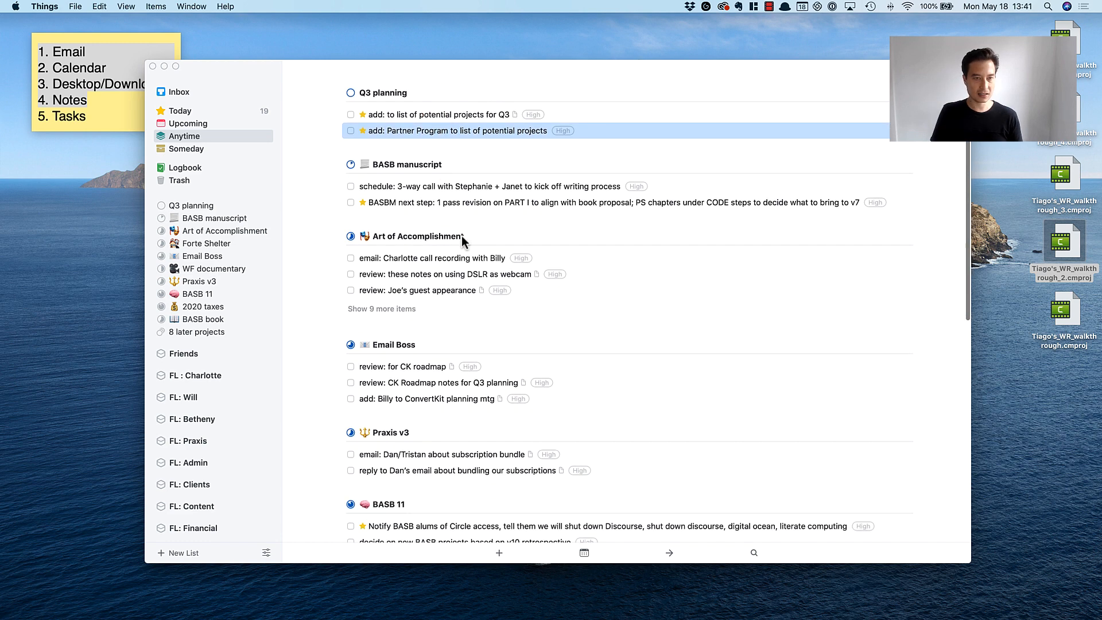
pyautogui.click(444, 187)
pyautogui.click(419, 259)
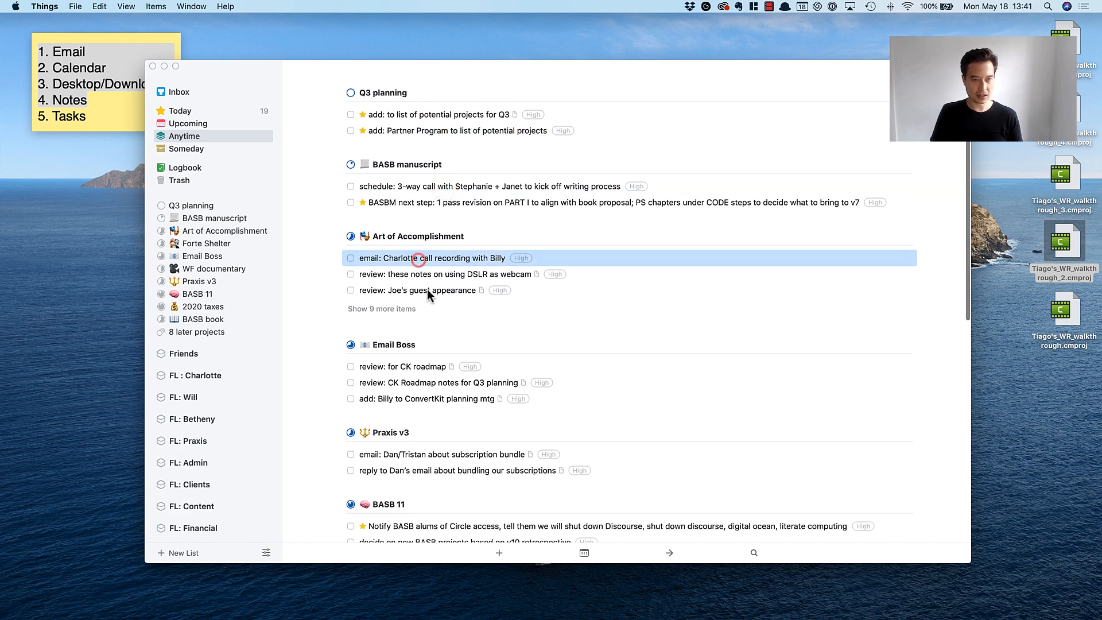
pyautogui.scroll(-2, 427, 293)
pyautogui.click(379, 243)
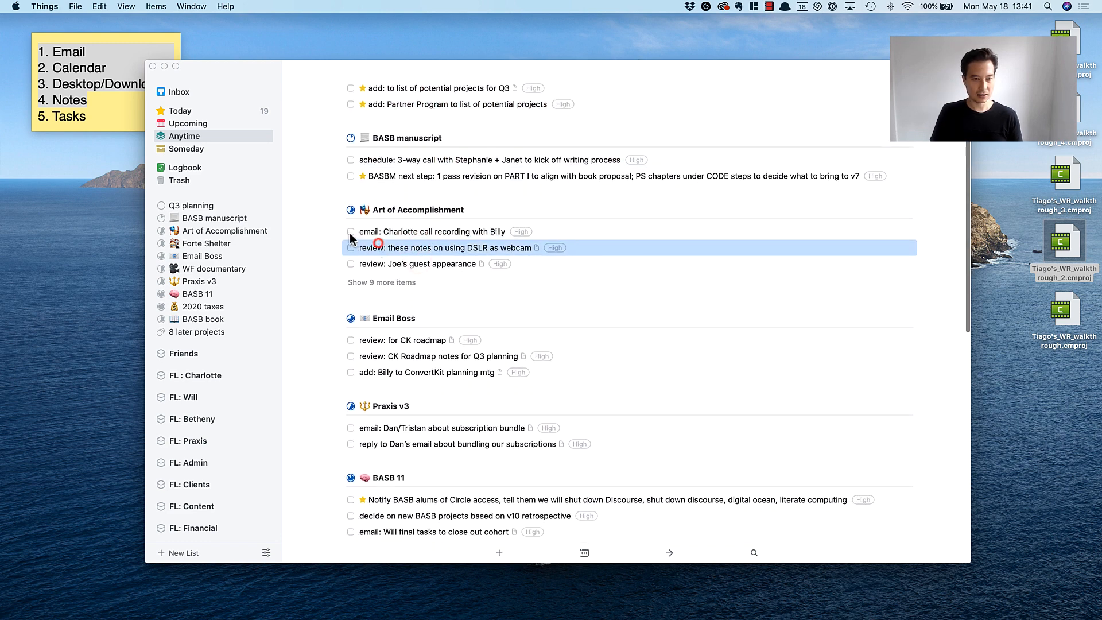
pyautogui.click(351, 232)
# Reveal the hidden Art of Accomplishment to-dos and schedule the DSLR webcam notes and guest appearance reviews for Today.
pyautogui.click(402, 263)
pyautogui.click(400, 247)
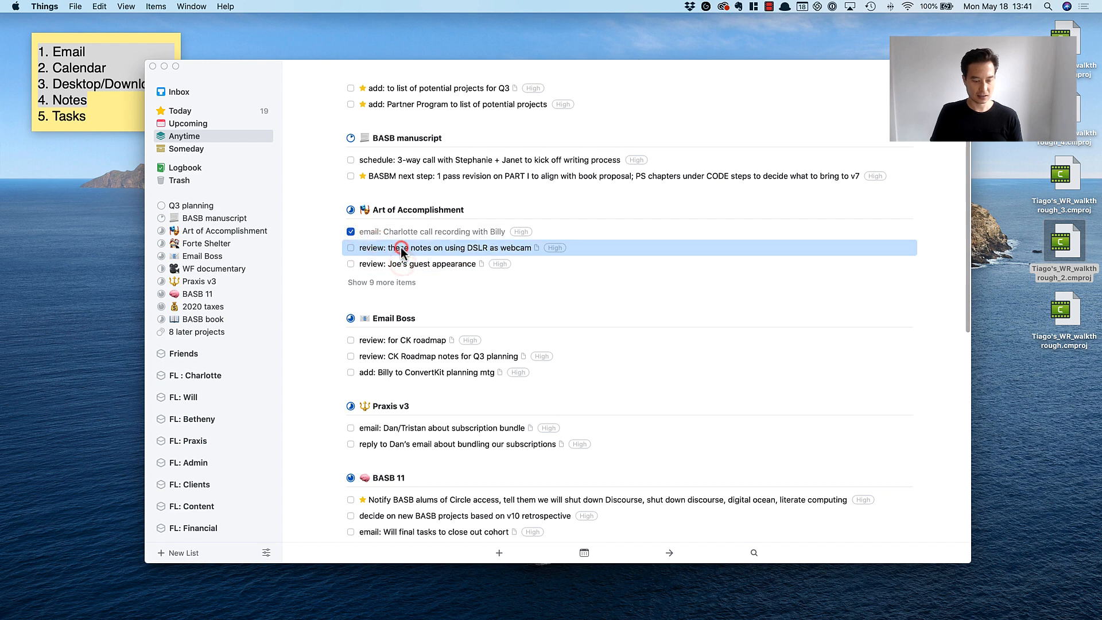
pyautogui.press('super+t')
pyautogui.click(383, 281)
pyautogui.click(394, 263)
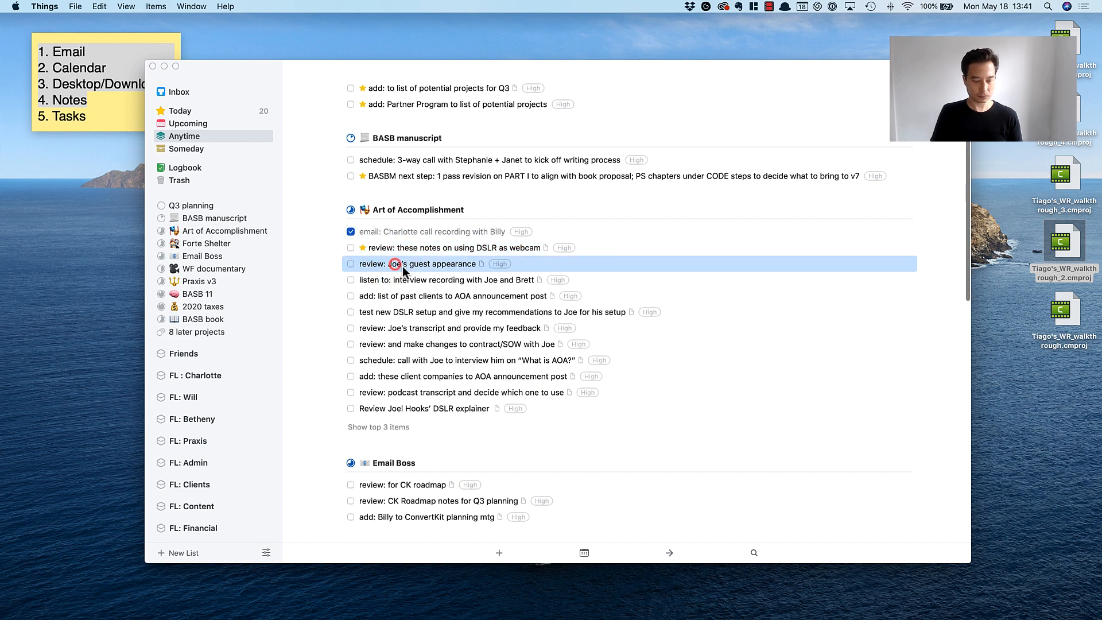
pyautogui.press('super+t')
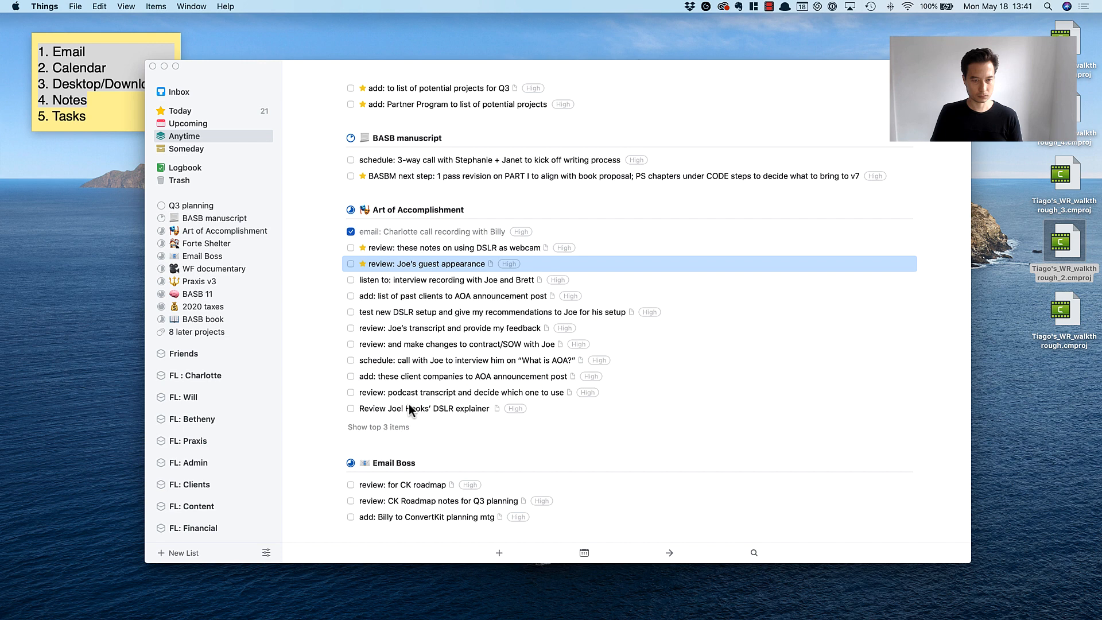
# Schedule all Art of Accomplishment to-dos from the interview recording through the DSLR explainer for Today.
pyautogui.click(410, 408)
pyautogui.keyDown('shift'); pyautogui.click(382, 279); pyautogui.keyUp('shift')
pyautogui.press('super+t')
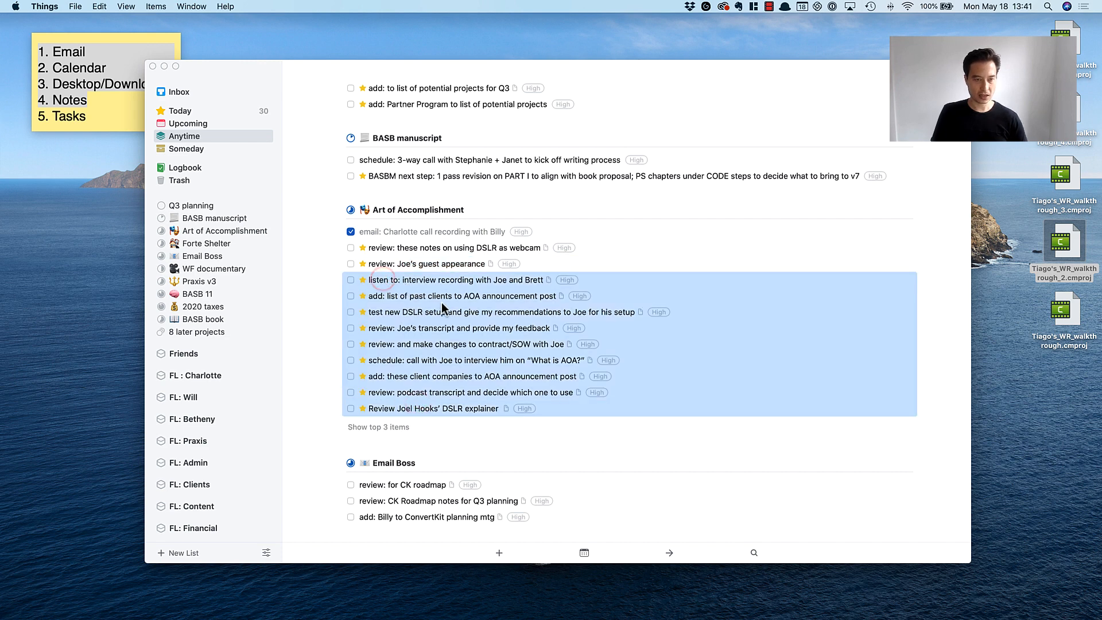
# Schedule the CK roadmap review and the CK Roadmap notes review in the Email Boss project for Today.
pyautogui.scroll(-5, 442, 307)
pyautogui.click(408, 252)
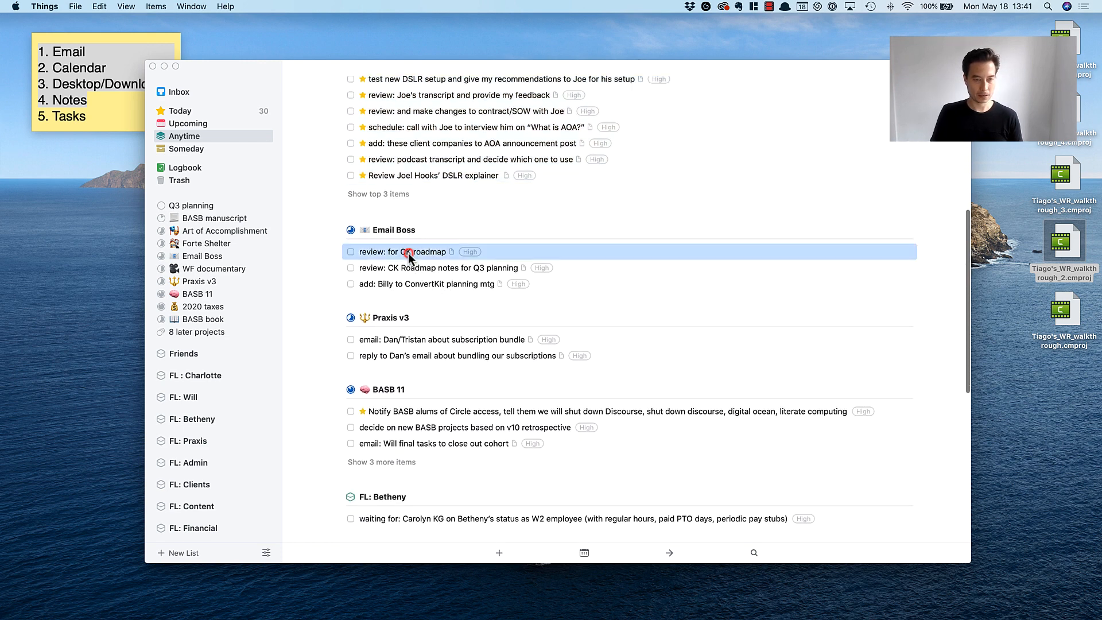
pyautogui.press('super+t')
pyautogui.click(406, 269)
pyautogui.press('super+t')
# Schedule both Praxis v3 to-dos about the subscription bundle for Today.
pyautogui.scroll(-2, 406, 269)
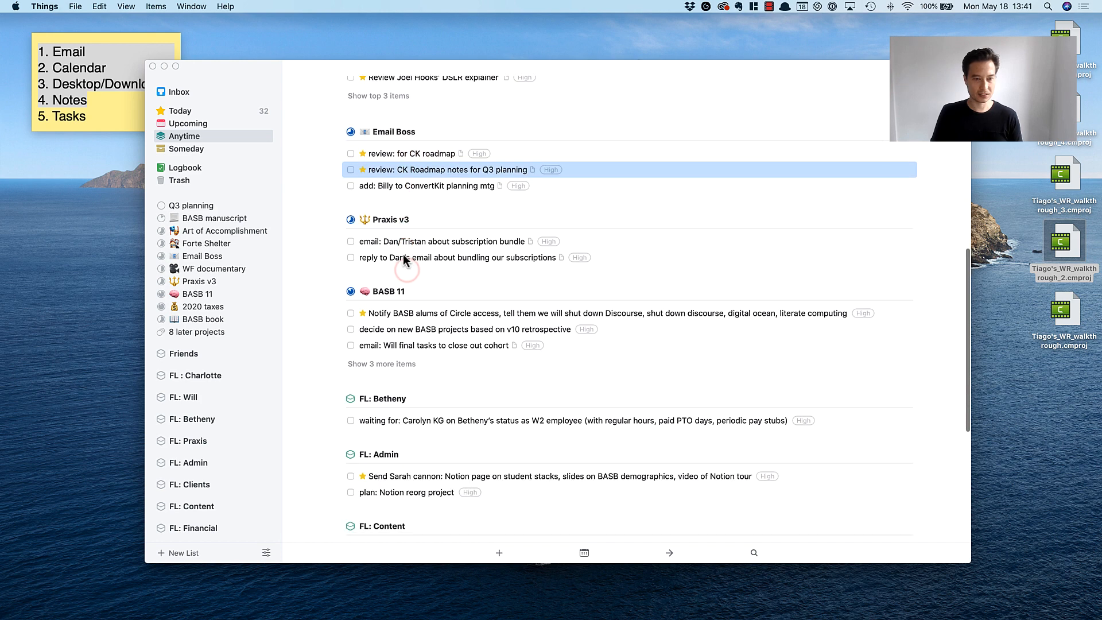
pyautogui.click(399, 243)
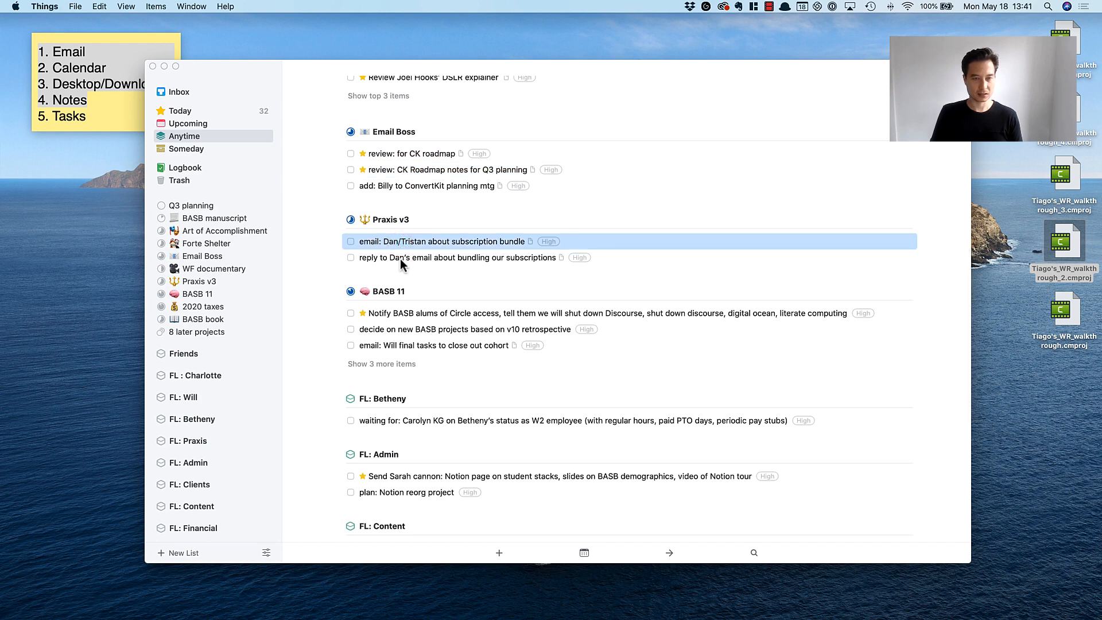
pyautogui.keyDown('shift'); pyautogui.click(400, 257); pyautogui.keyUp('shift')
pyautogui.press('super+t')
# Reveal the hidden BASB 11 to-dos and schedule the email about final tasks to close out the cohort for Today.
pyautogui.scroll(-2, 471, 298)
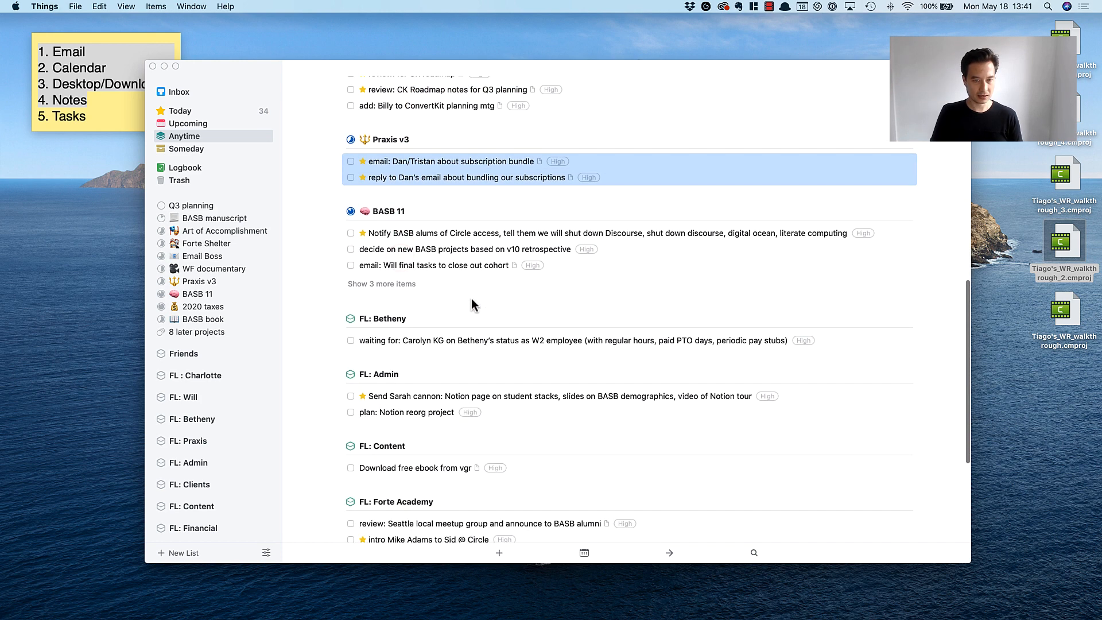
pyautogui.click(392, 284)
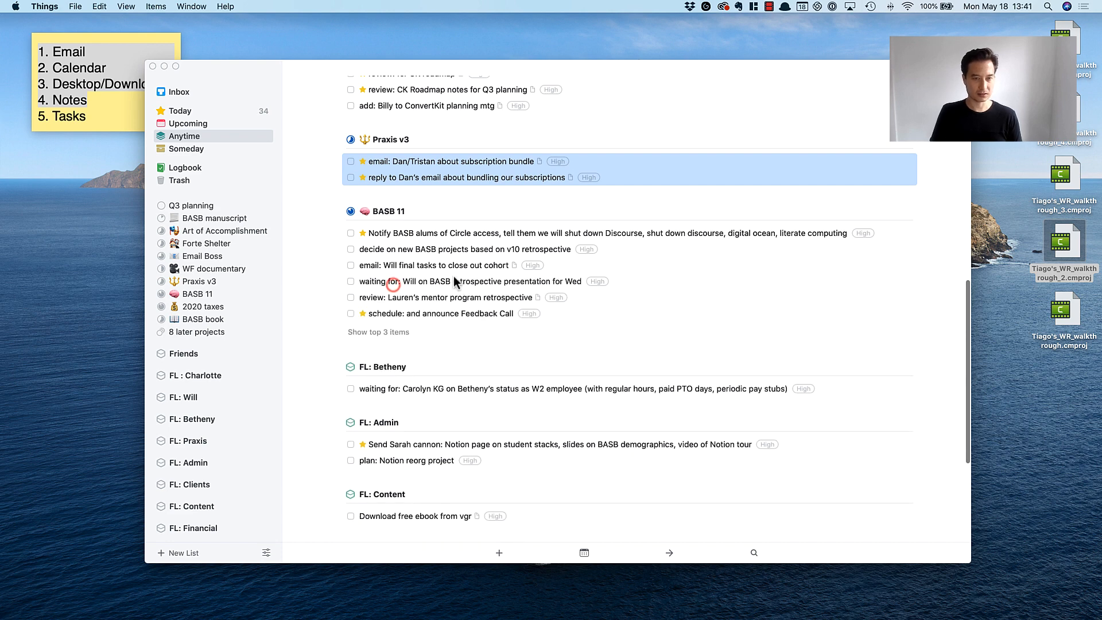
pyautogui.click(450, 264)
pyautogui.press('super+t')
# Schedule the BASB retrospective presentation waiting-for and the mentor program retrospective review in BASB 11 for Today.
pyautogui.click(451, 280)
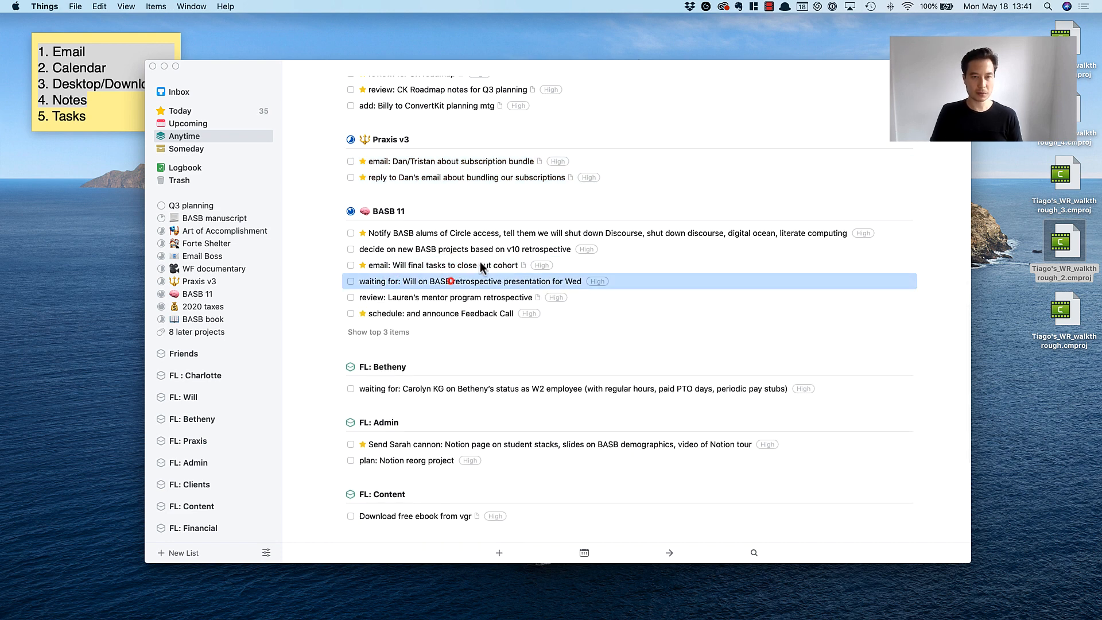
pyautogui.click(486, 249)
pyautogui.click(487, 285)
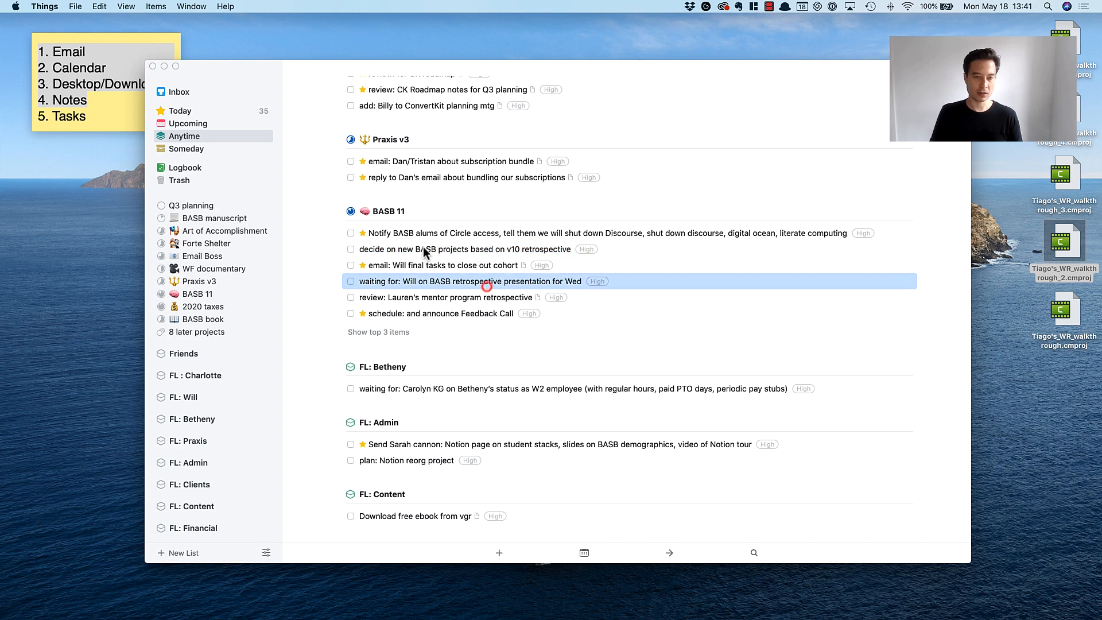
pyautogui.click(422, 246)
pyautogui.click(451, 265)
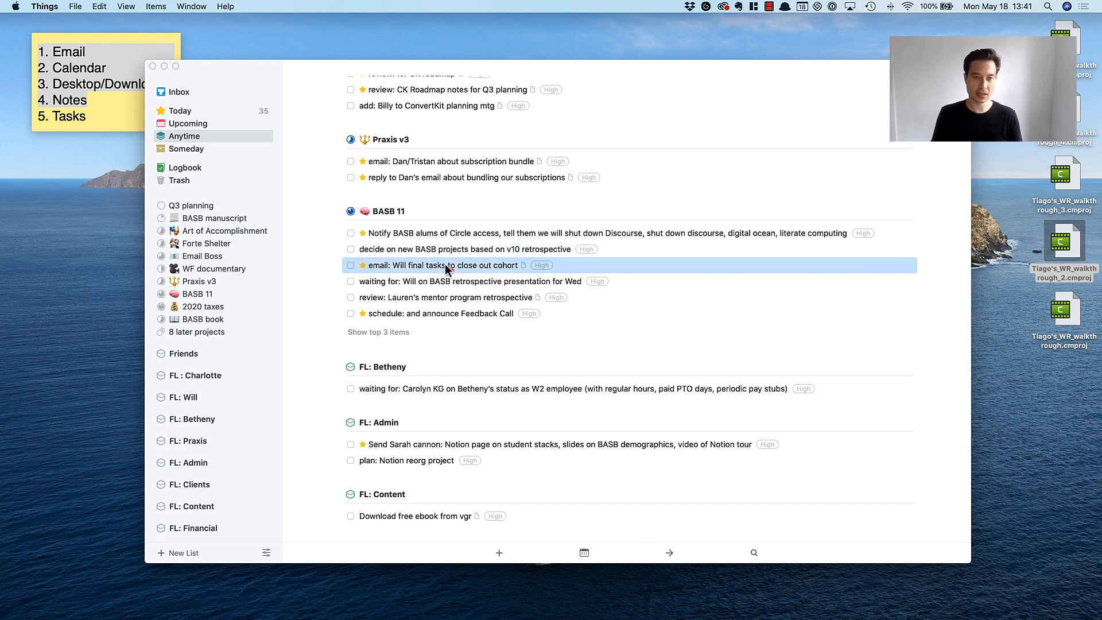
pyautogui.click(426, 248)
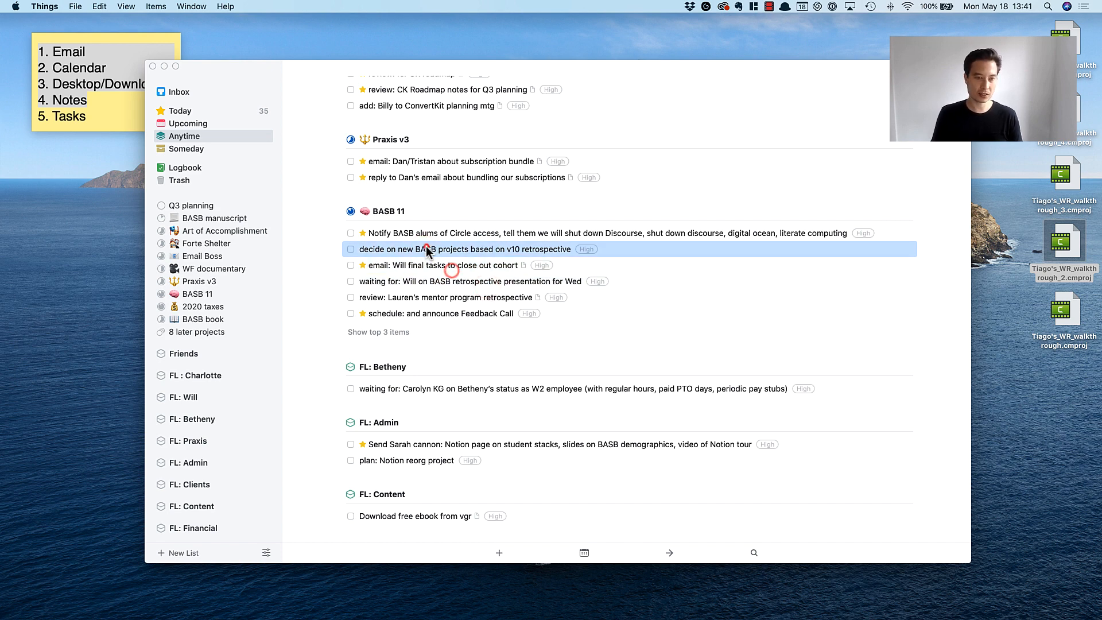
pyautogui.click(421, 281)
pyautogui.press('super+t')
pyautogui.click(442, 297)
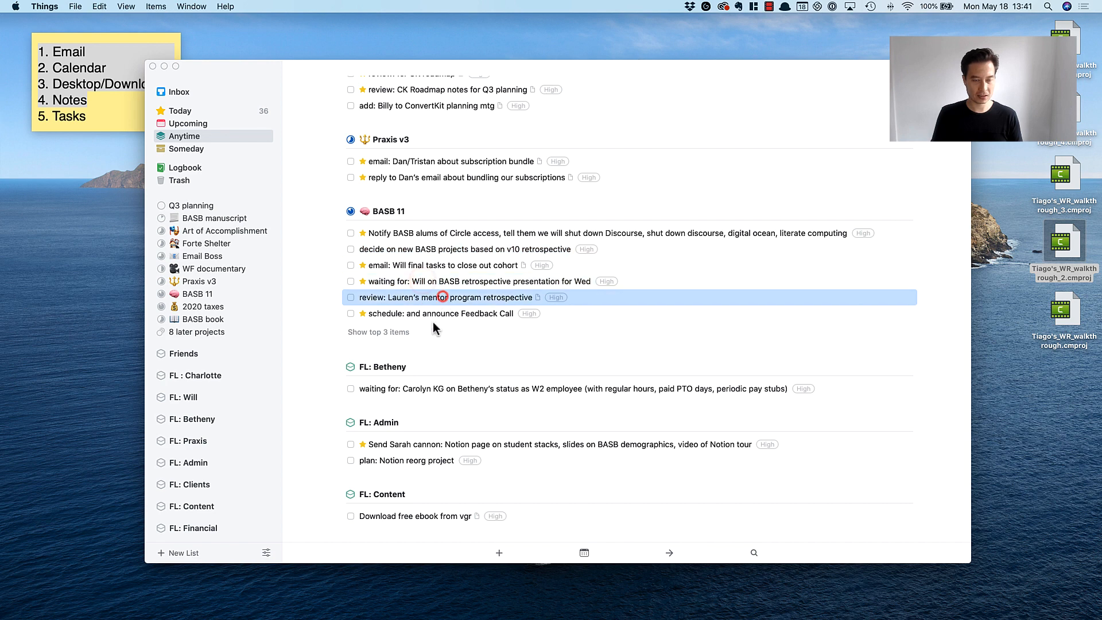
pyautogui.press('super+t')
# Look over the Feedback Call to-do, the W2 employee status waiting-for and the FL: Admin to-dos on Notion.
pyautogui.click(430, 311)
pyautogui.scroll(-4, 506, 347)
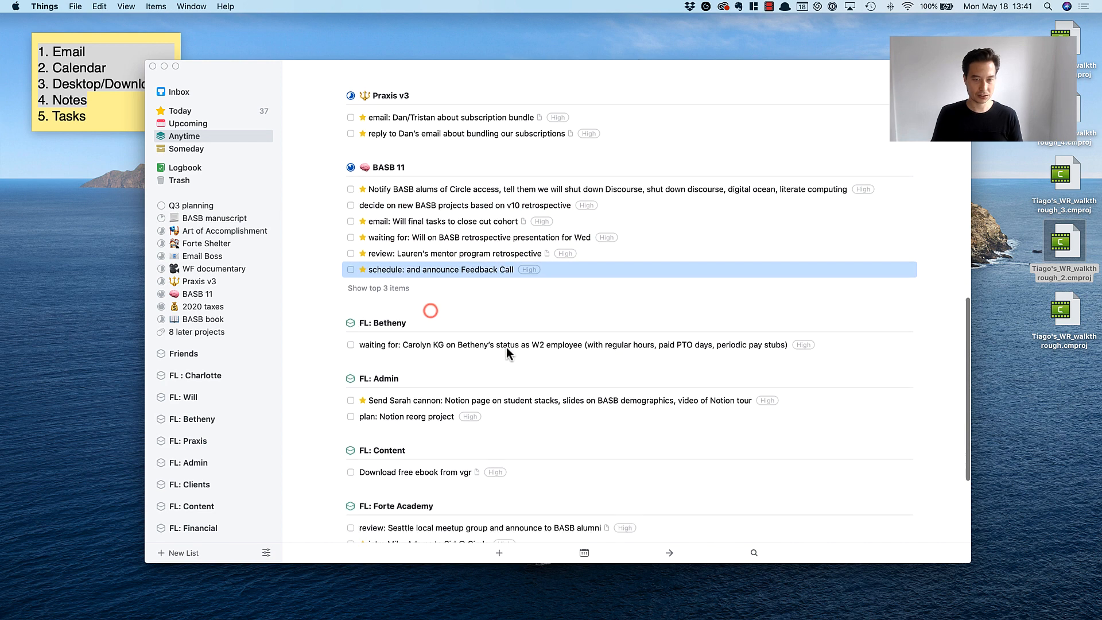
pyautogui.click(475, 263)
pyautogui.scroll(-1, 481, 315)
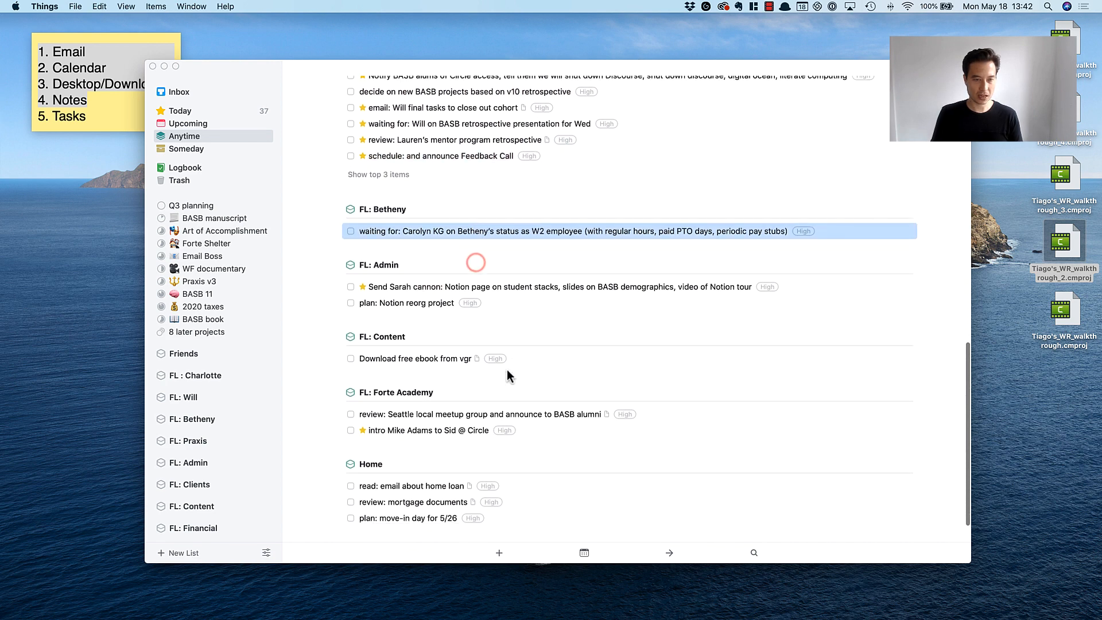
pyautogui.click(418, 303)
pyautogui.scroll(-1, 570, 318)
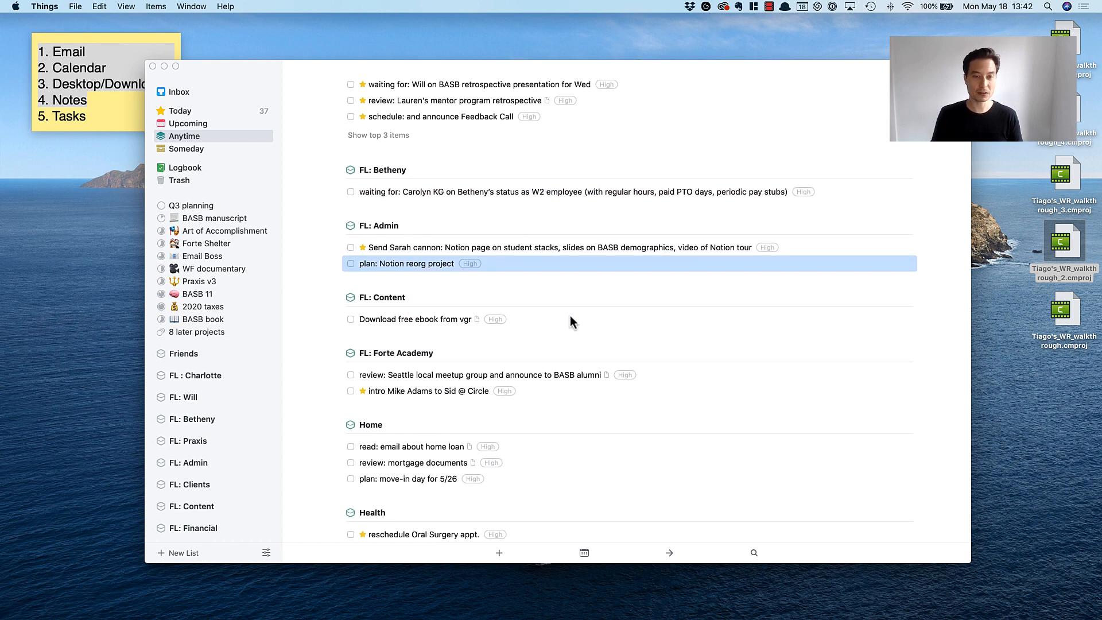
pyautogui.click(504, 284)
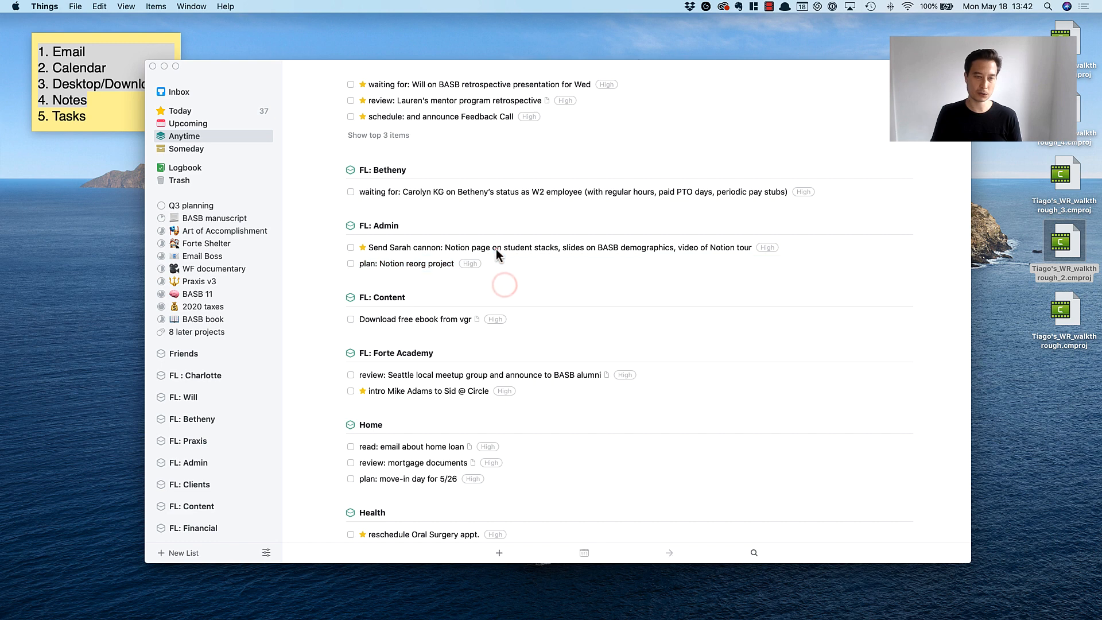
pyautogui.click(495, 249)
# Schedule the free ebook download in FL: Content and the home loan, mortgage and move-in day to-dos in Home for Today.
pyautogui.click(405, 319)
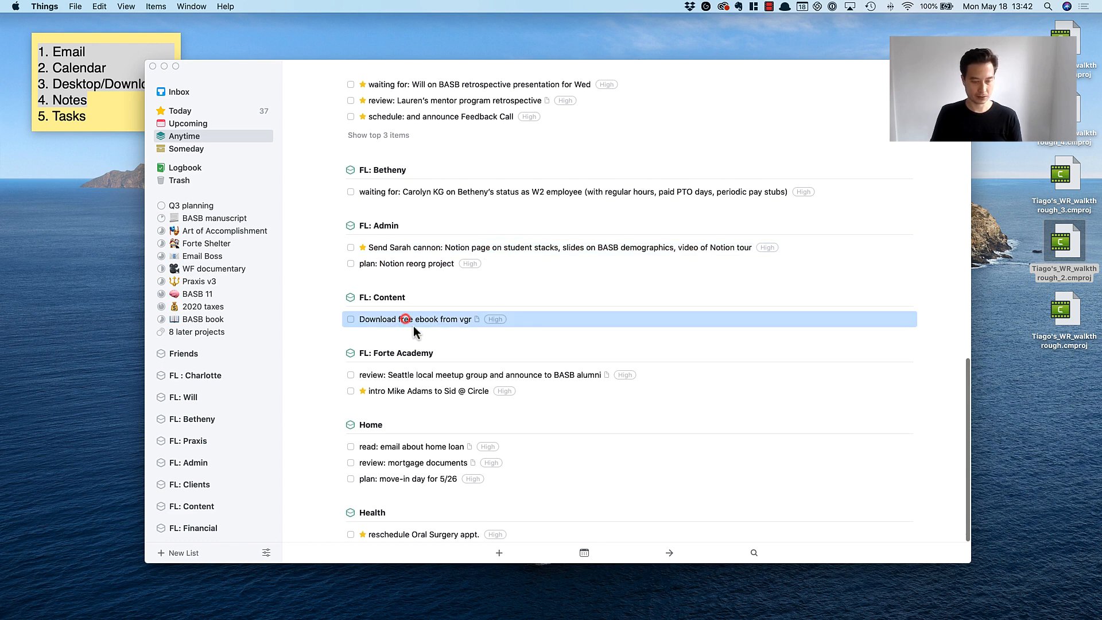
pyautogui.press('super+t')
pyautogui.click(421, 447)
pyautogui.press('super+t')
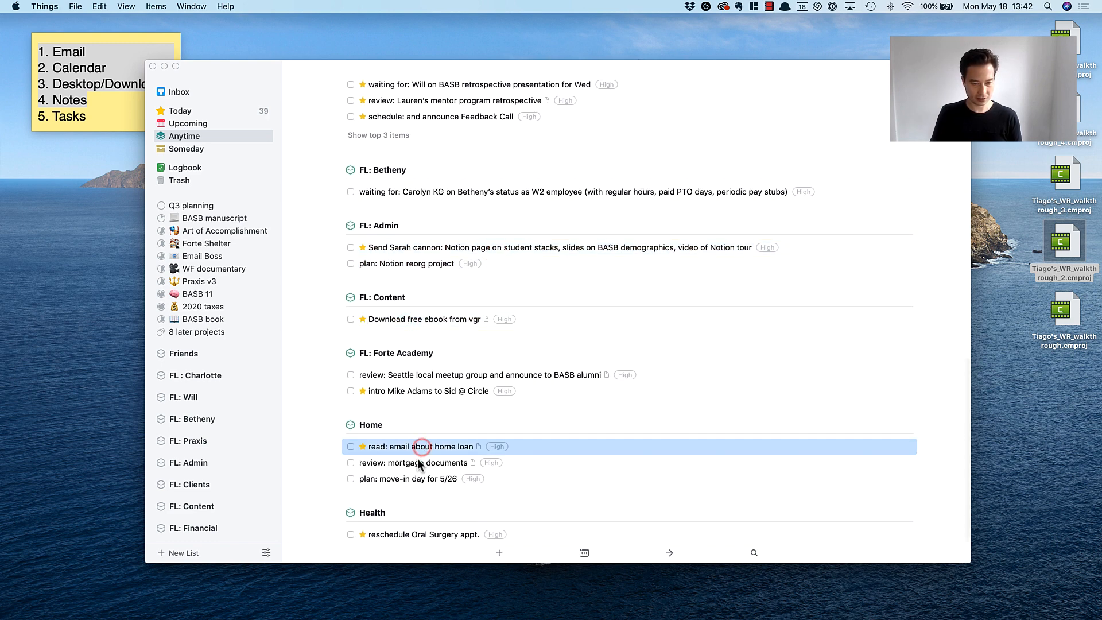
pyautogui.click(416, 463)
pyautogui.press('super+t')
pyautogui.click(415, 477)
pyautogui.press('super+t')
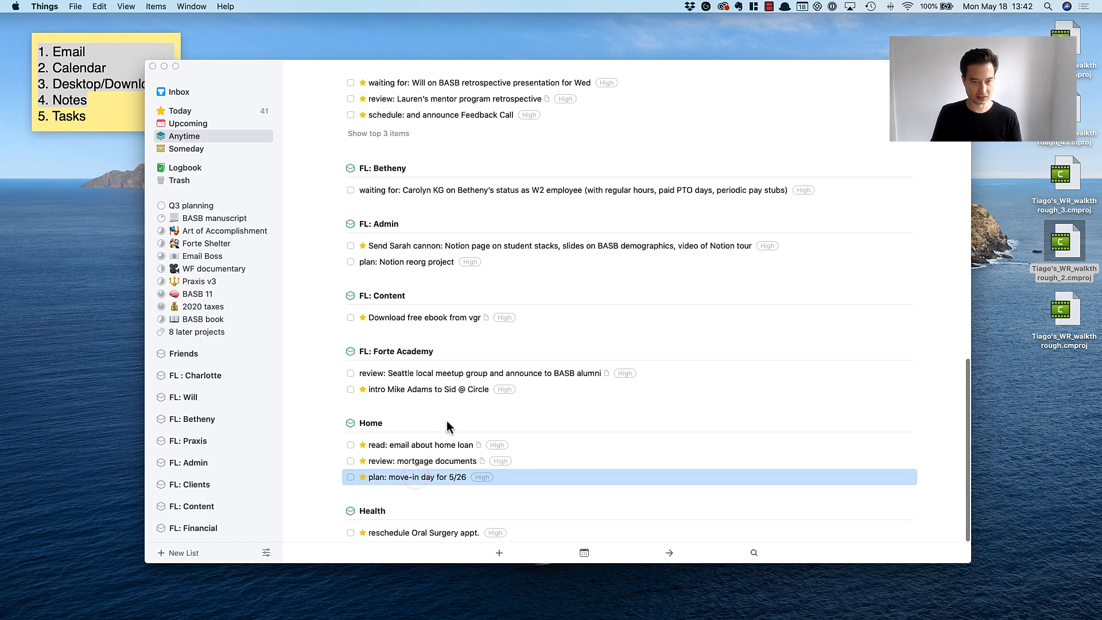
# Schedule the Seattle local meetup group review in FL: Forte Academy for Today and recheck the High-priority Anytime list.
pyautogui.click(418, 374)
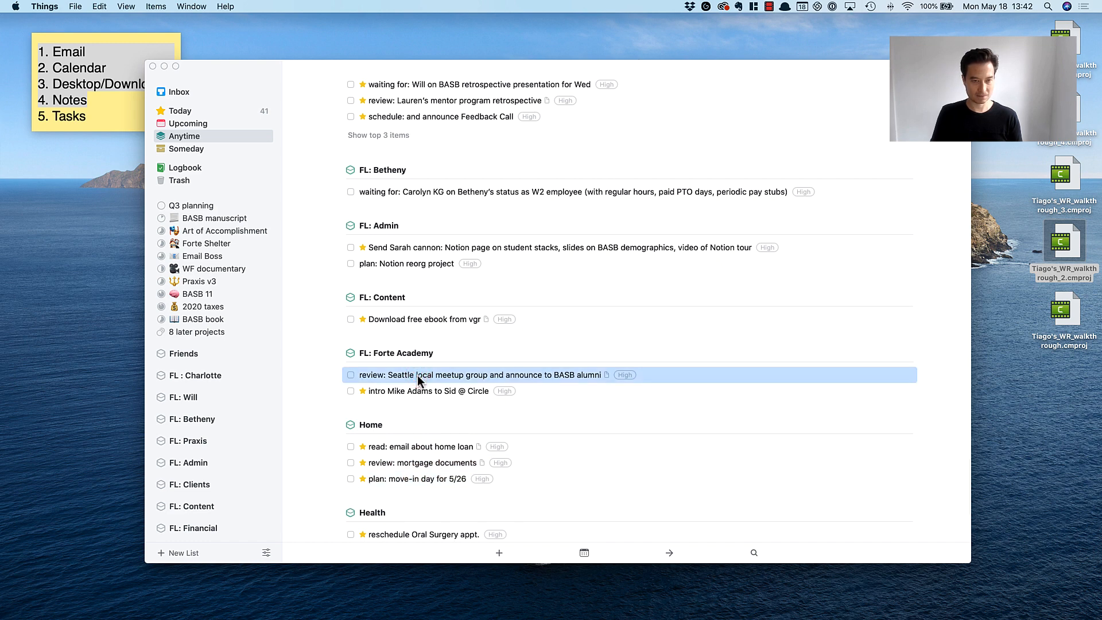
pyautogui.press('super+t')
pyautogui.scroll(10, 551, 447)
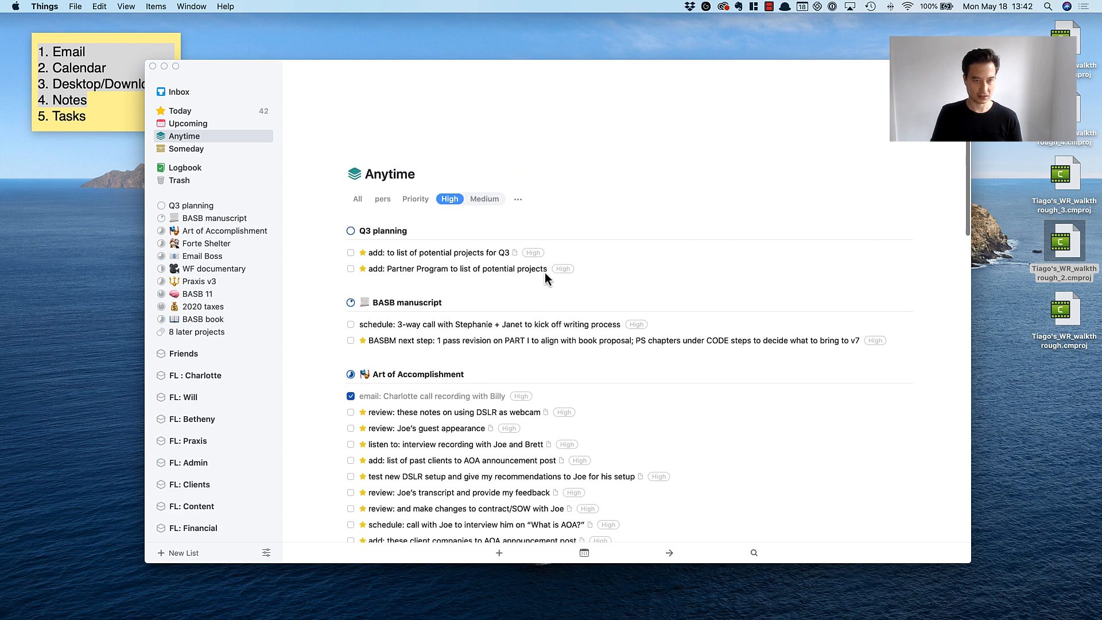
pyautogui.scroll(-3, 517, 282)
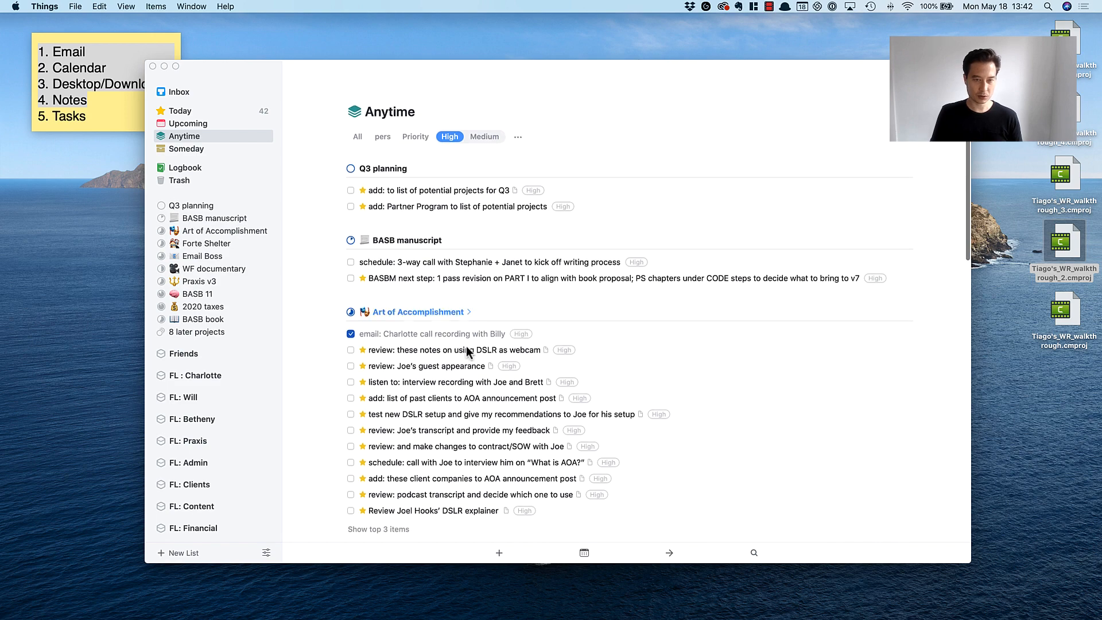
pyautogui.scroll(-13, 460, 476)
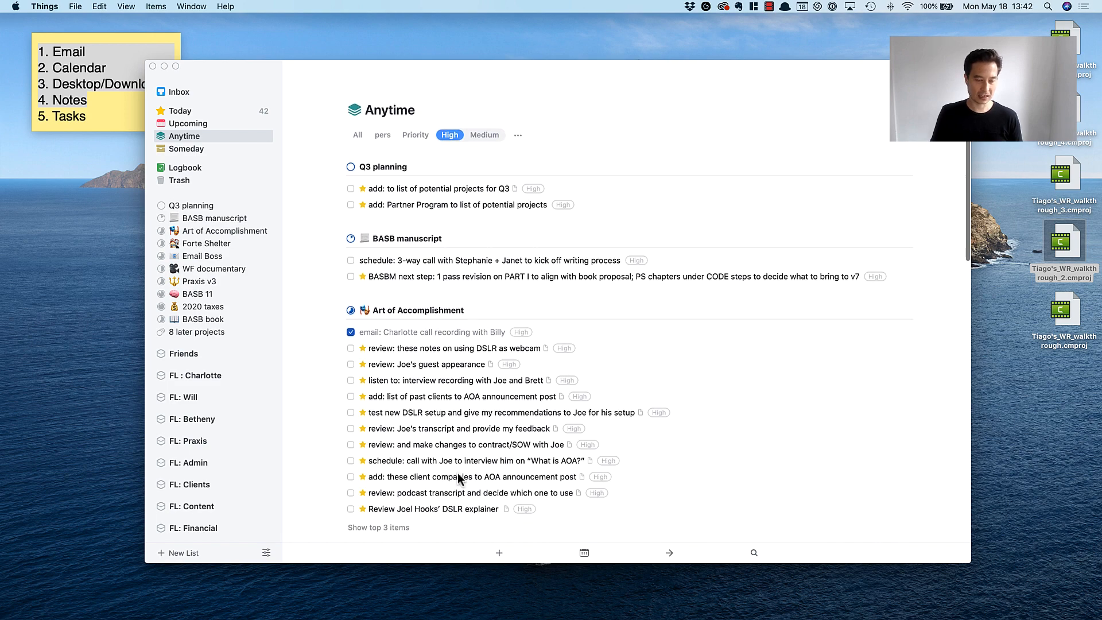
# Open the Today list and look through the unsorted to-dos scheduled for today.
pyautogui.click(212, 113)
pyautogui.scroll(-10, 456, 302)
pyautogui.scroll(10, 456, 286)
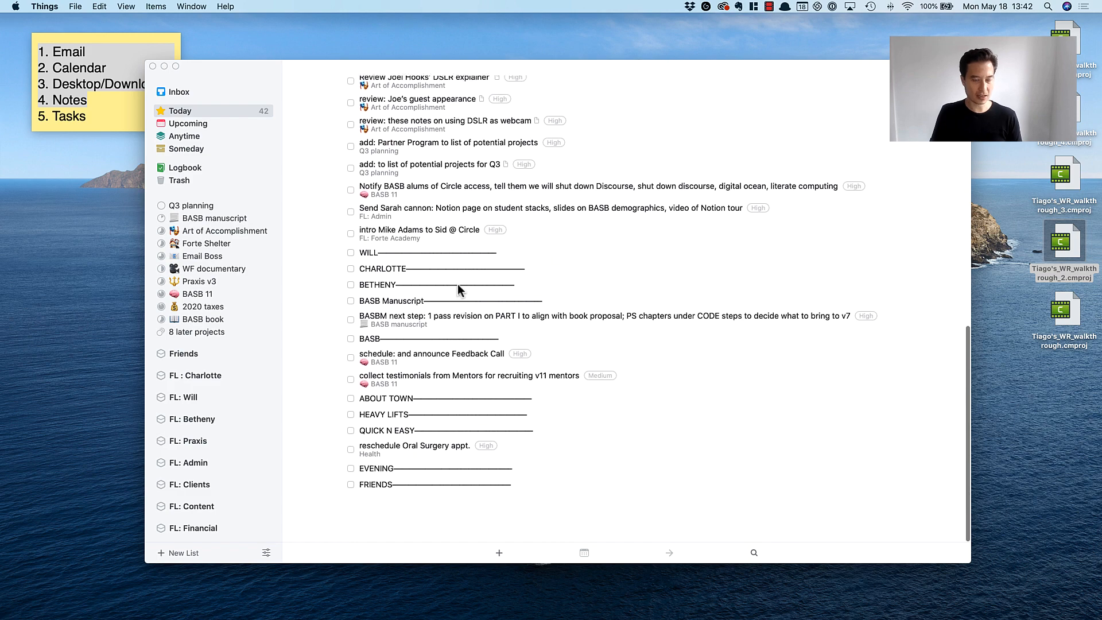
pyautogui.click(422, 178)
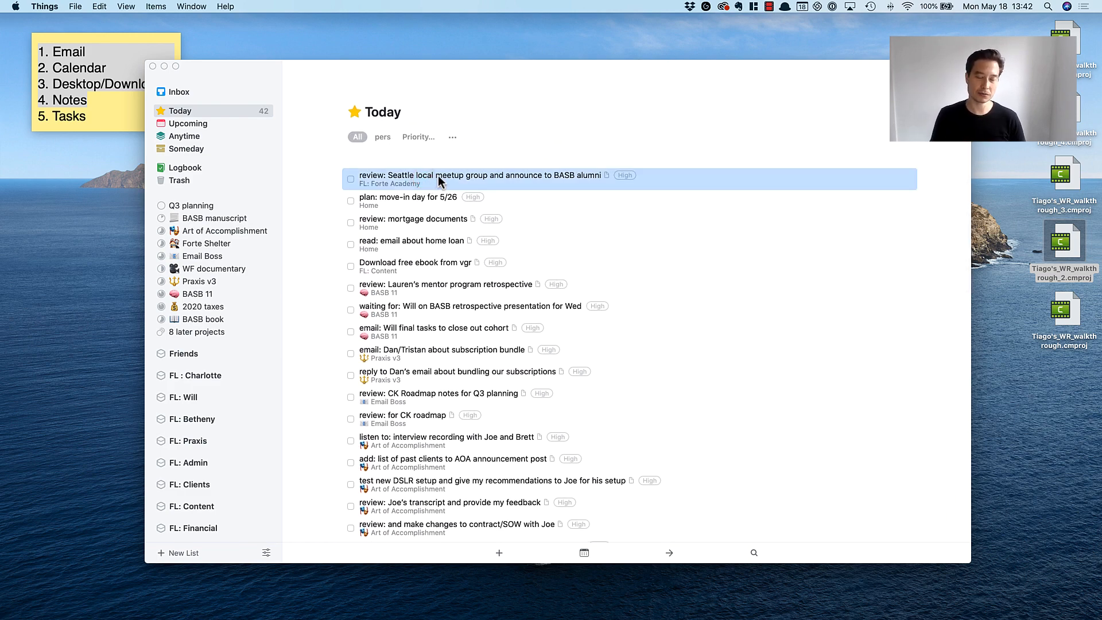
pyautogui.scroll(-5, 464, 350)
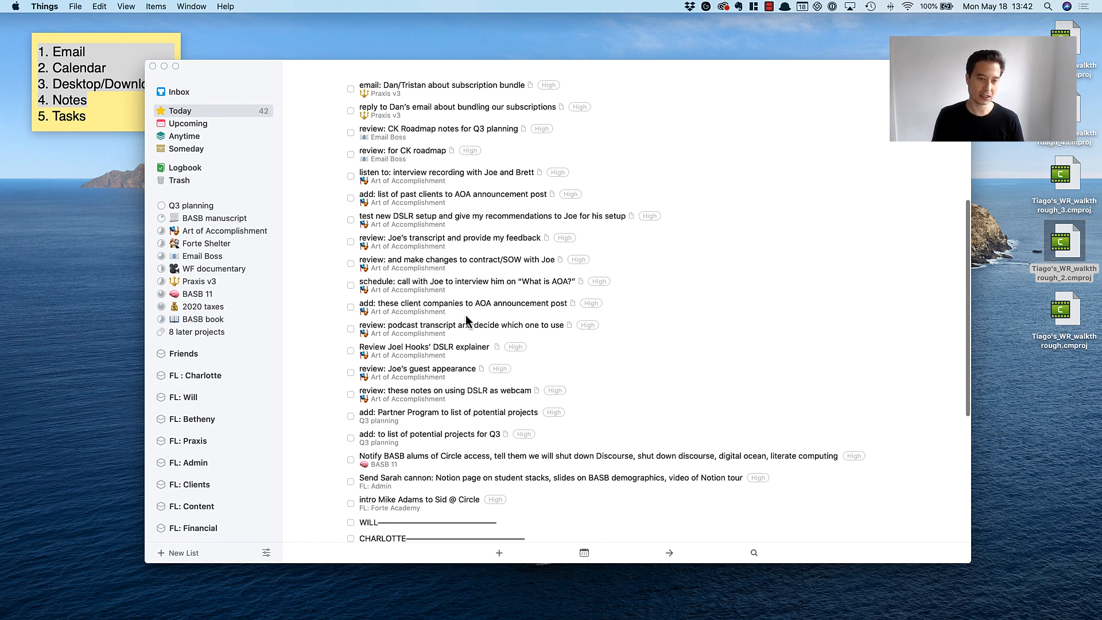
pyautogui.click(448, 305)
pyautogui.click(428, 401)
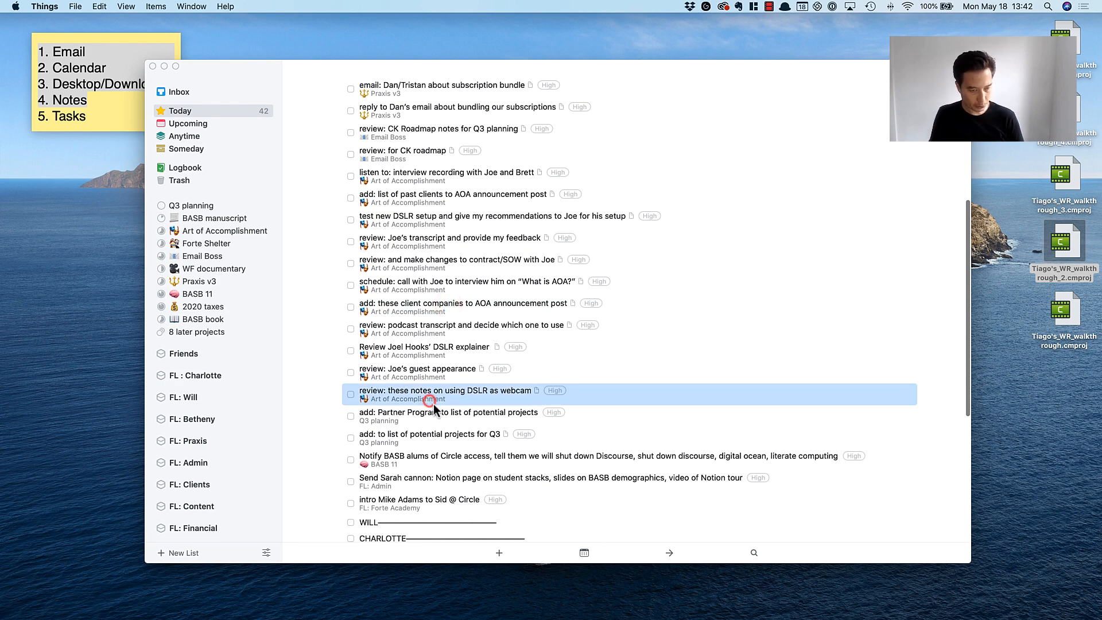
pyautogui.scroll(-5, 436, 396)
# Compare the unsorted to-dos in Today with the divider headings, including the teammate, ABOUT TOWN and HEAVY LIFTS dividers.
pyautogui.click(380, 256)
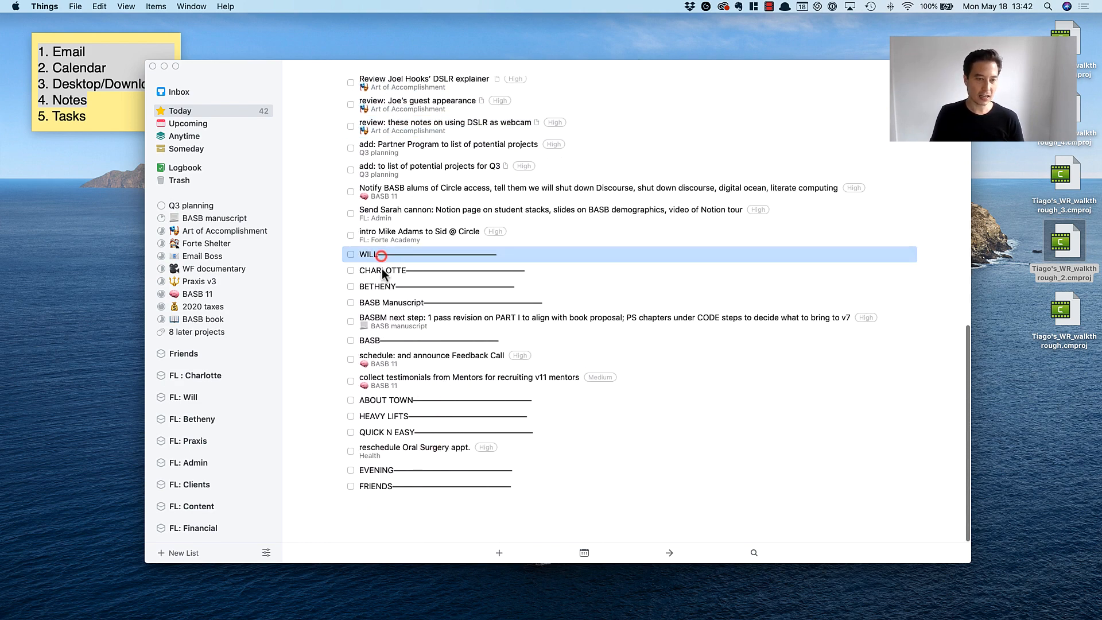
pyautogui.click(381, 269)
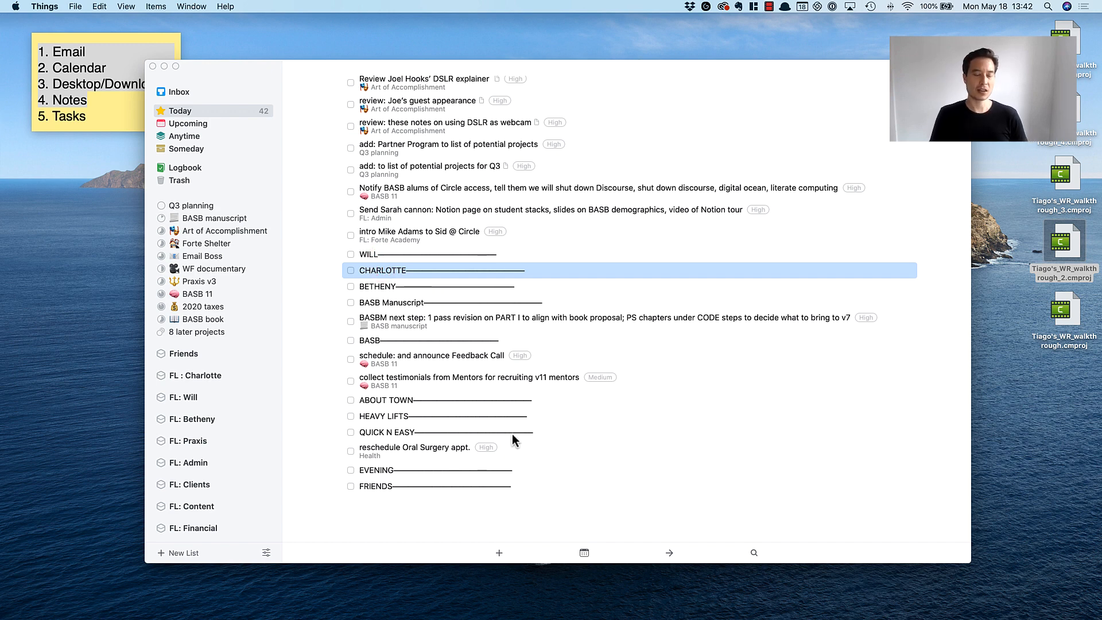
pyautogui.click(404, 398)
pyautogui.scroll(3, 407, 229)
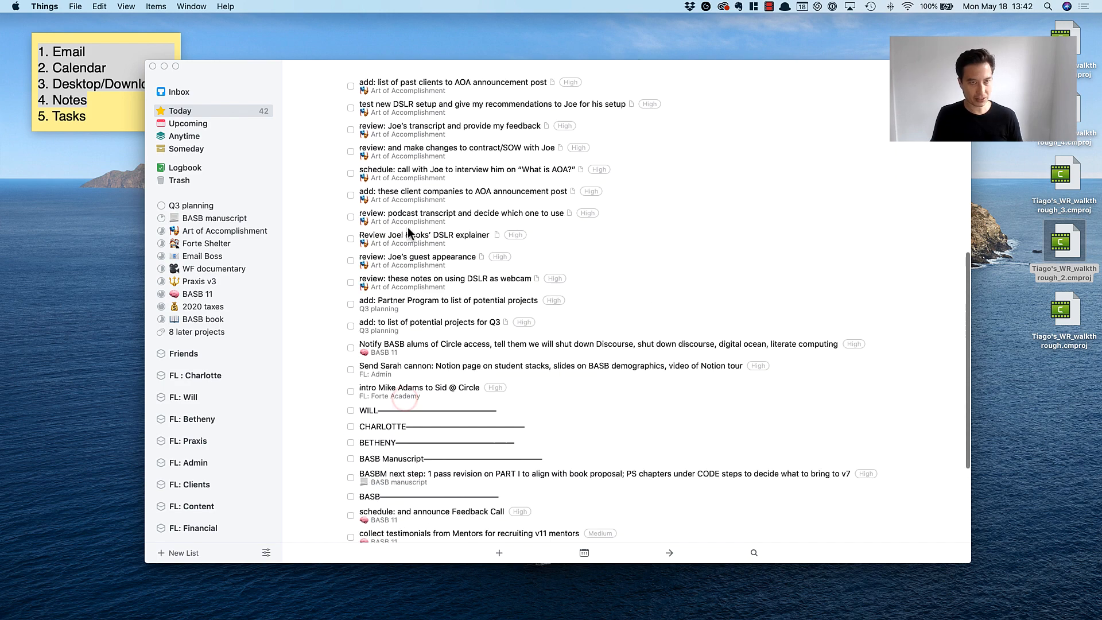
pyautogui.scroll(3, 407, 226)
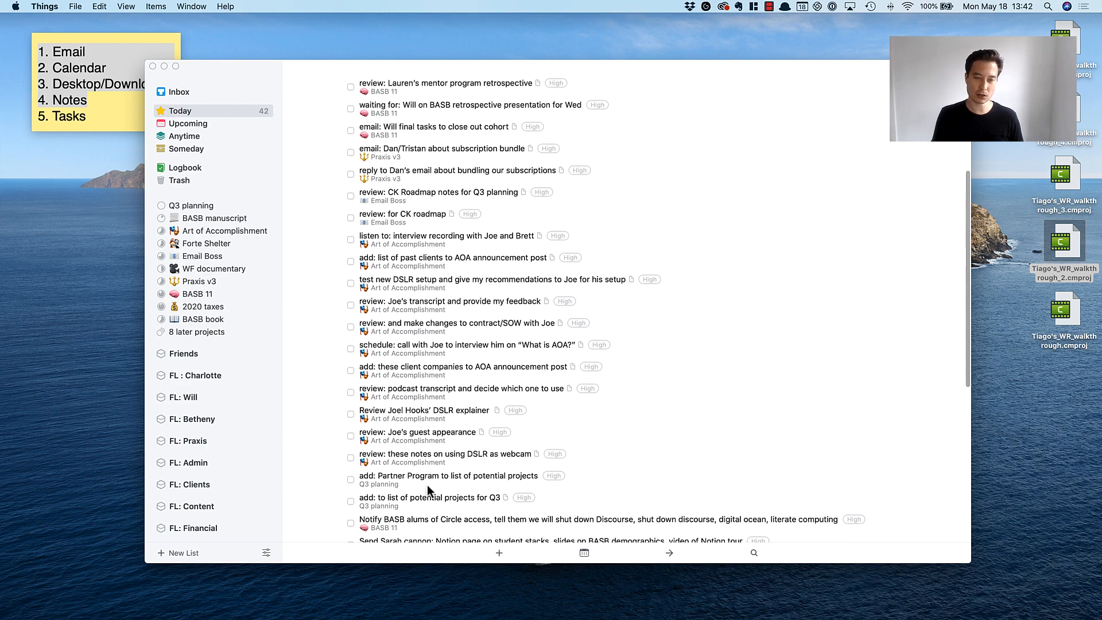
pyautogui.scroll(-6, 458, 432)
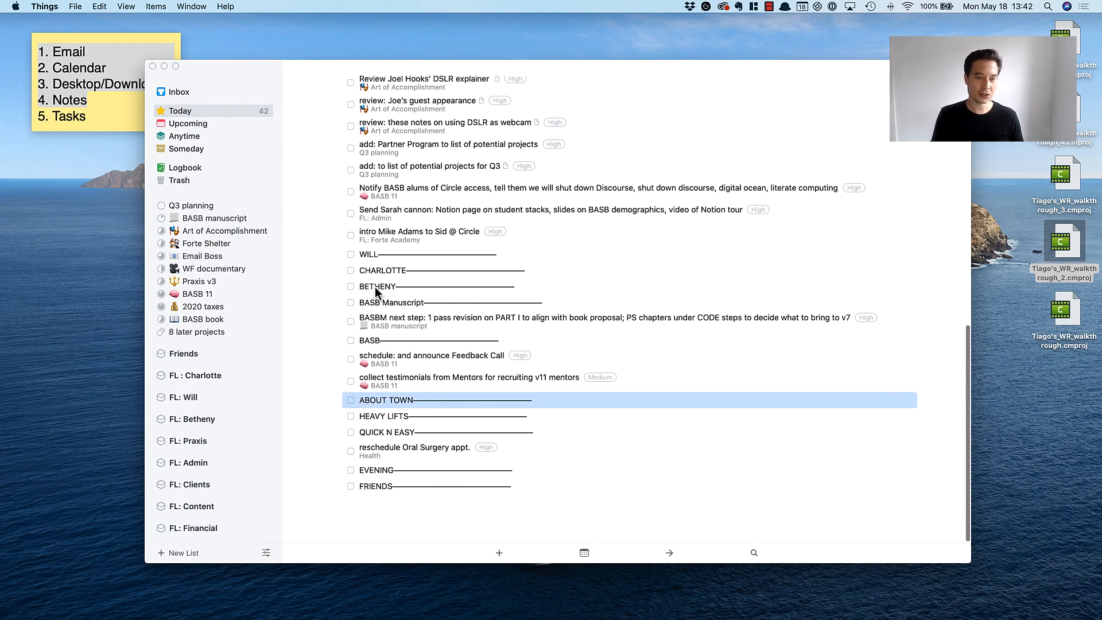
pyautogui.click(376, 299)
pyautogui.click(400, 402)
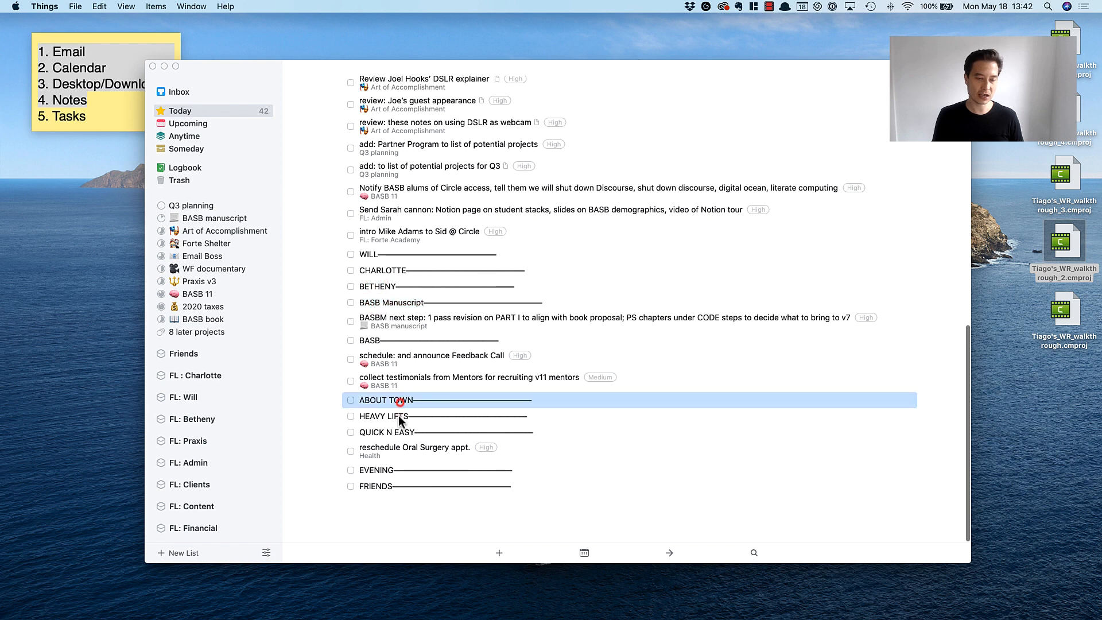
pyautogui.click(398, 415)
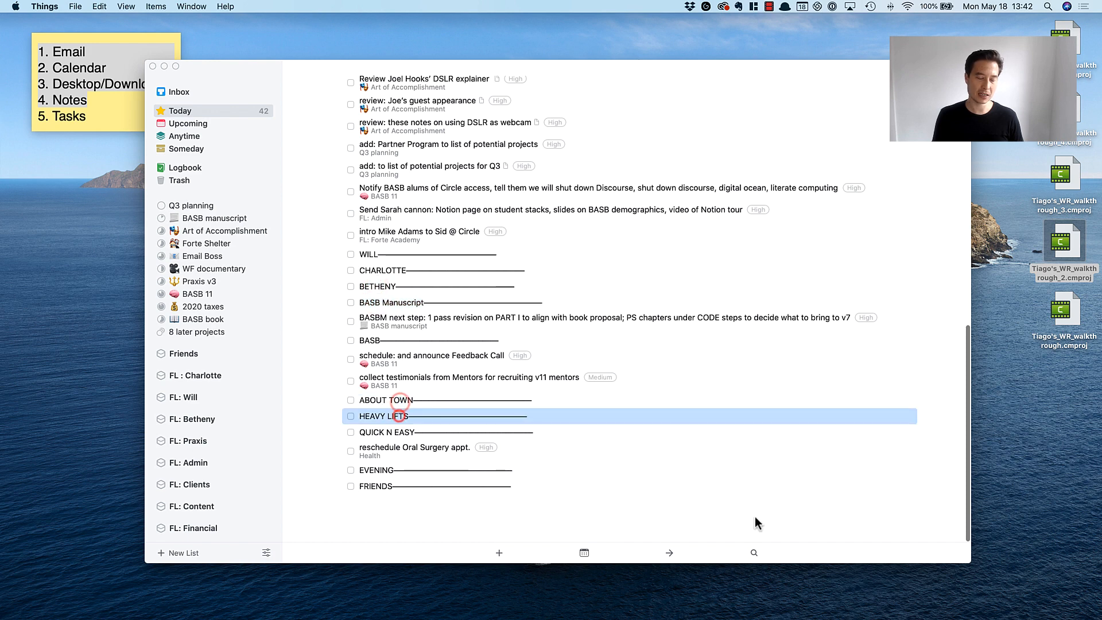
# Examine the three teammate dividers in Today and the sections below them.
pyautogui.click(376, 253)
pyautogui.click(385, 269)
pyautogui.click(387, 286)
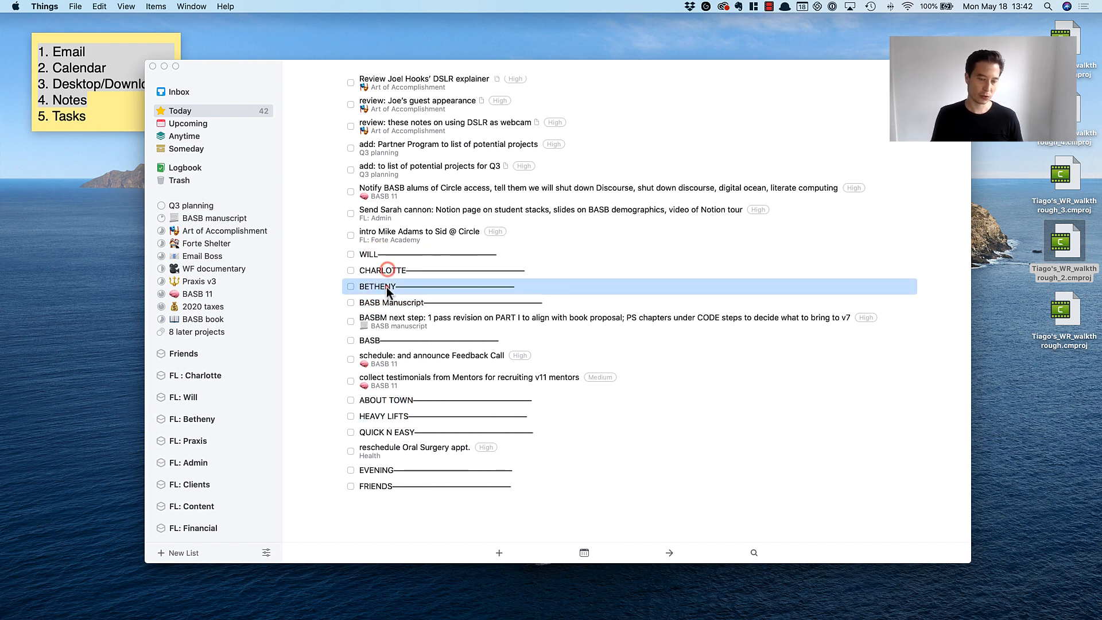
pyautogui.click(386, 269)
pyautogui.click(379, 254)
pyautogui.click(388, 268)
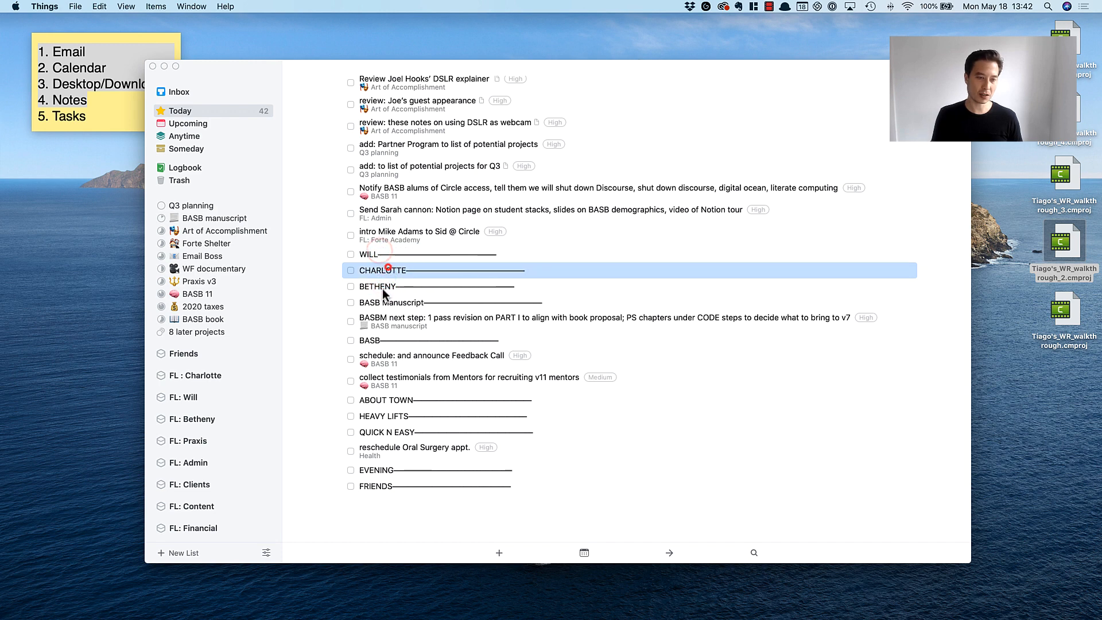
pyautogui.click(393, 302)
pyautogui.click(405, 285)
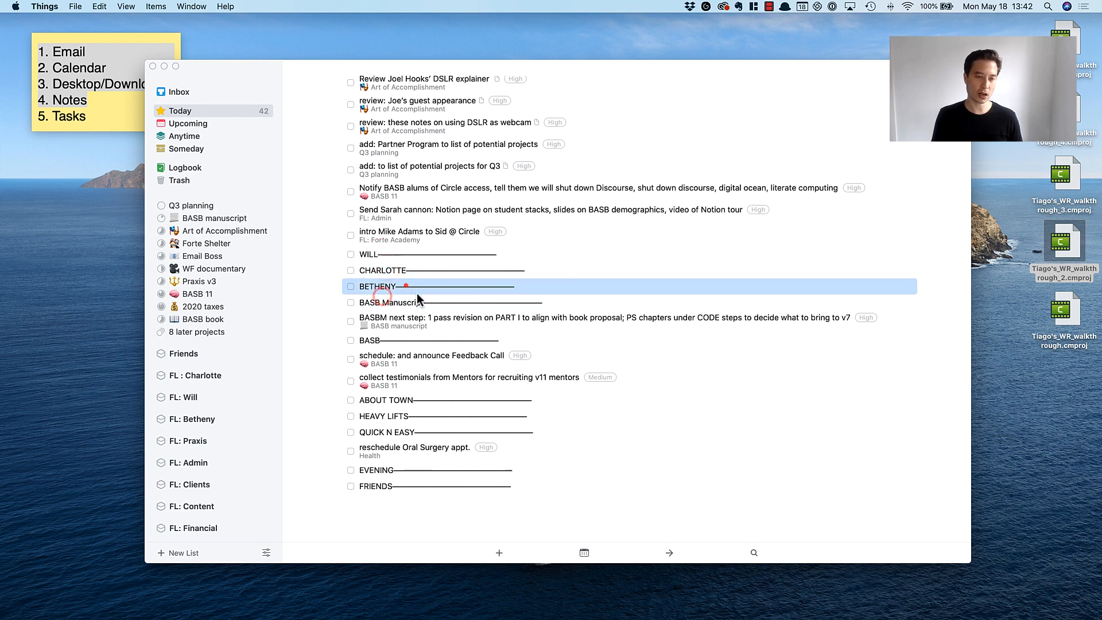
pyautogui.click(377, 255)
pyautogui.click(380, 270)
pyautogui.click(380, 282)
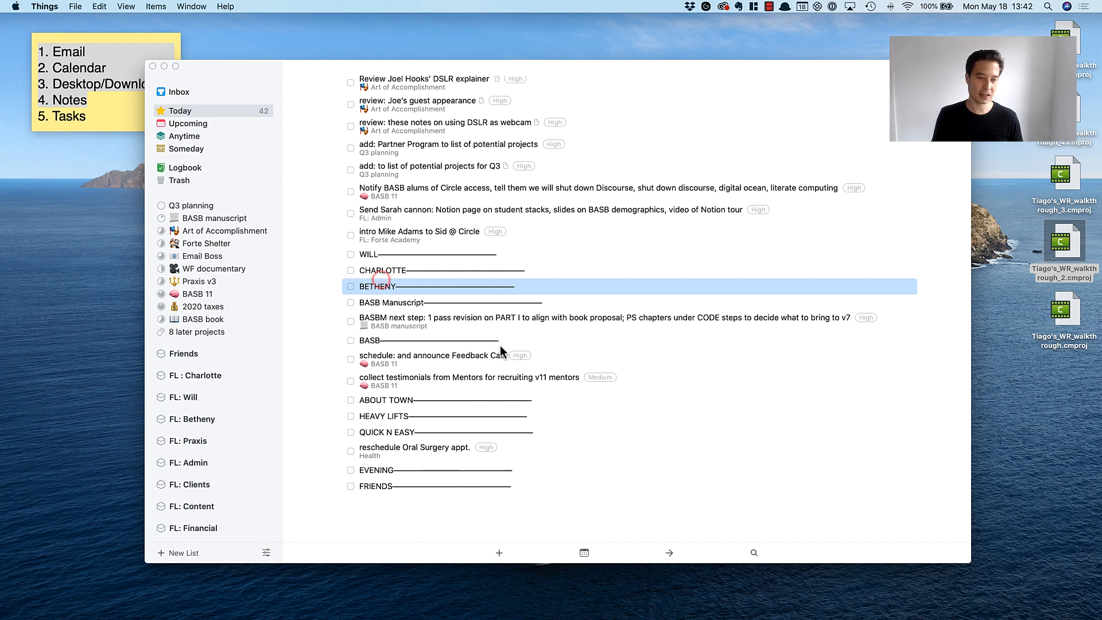
pyautogui.scroll(-2, 458, 449)
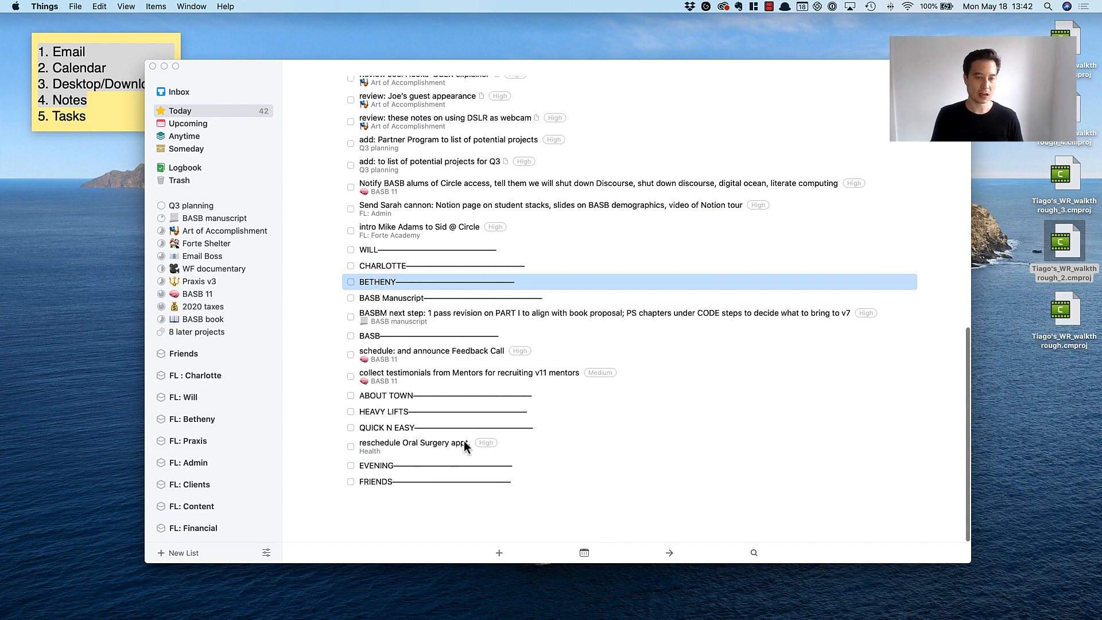
# Rename the BASB Manuscript divider in Today so it reads BASB MANUSCRIPT in capitals.
pyautogui.doubleClick(380, 303)
pyautogui.moveTo(383, 327); pyautogui.dragTo(433, 329)
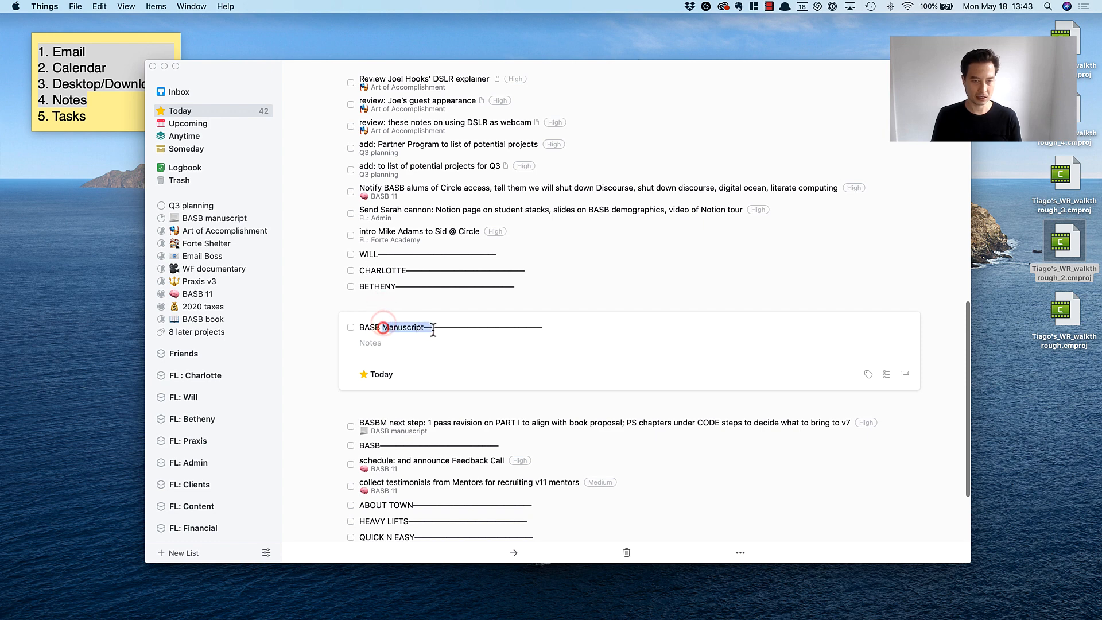
pyautogui.write('MANUSC')
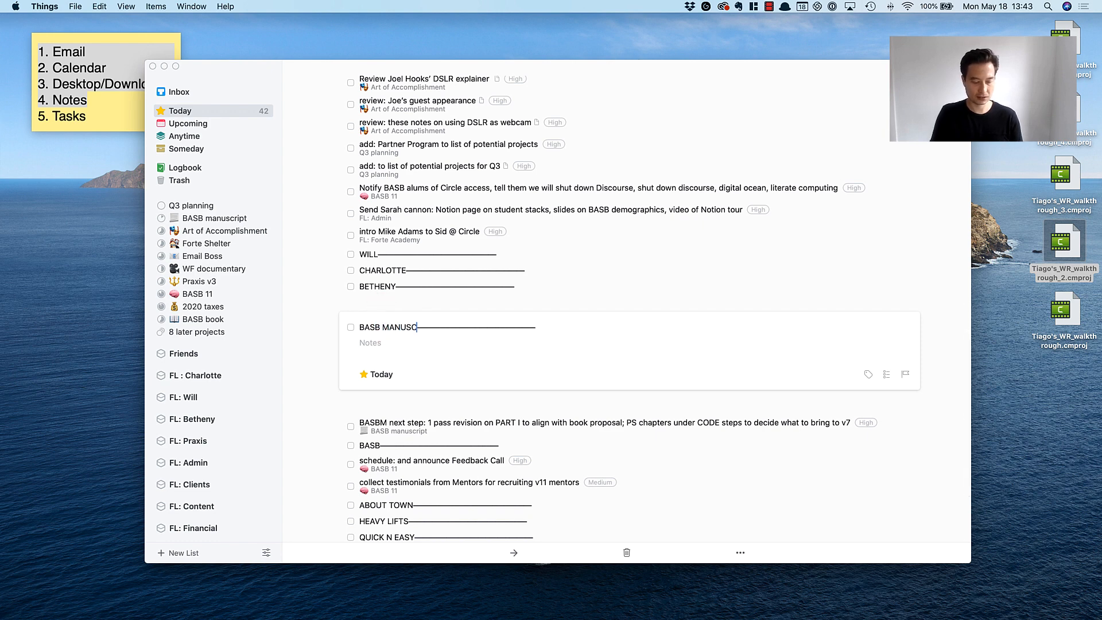
pyautogui.write('RIPT')
pyautogui.click(286, 284)
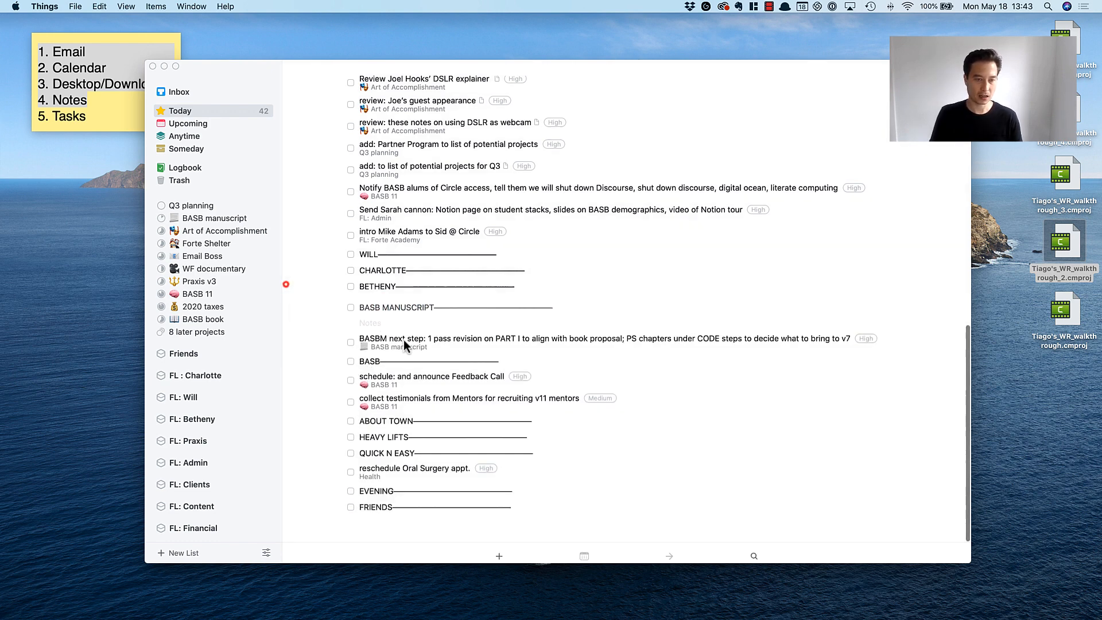
# Look over the BASB, ABOUT TOWN, HEAVY LIFTS, QUICK N EASY, EVENING and FRIENDS dividers in Today.
pyautogui.click(370, 339)
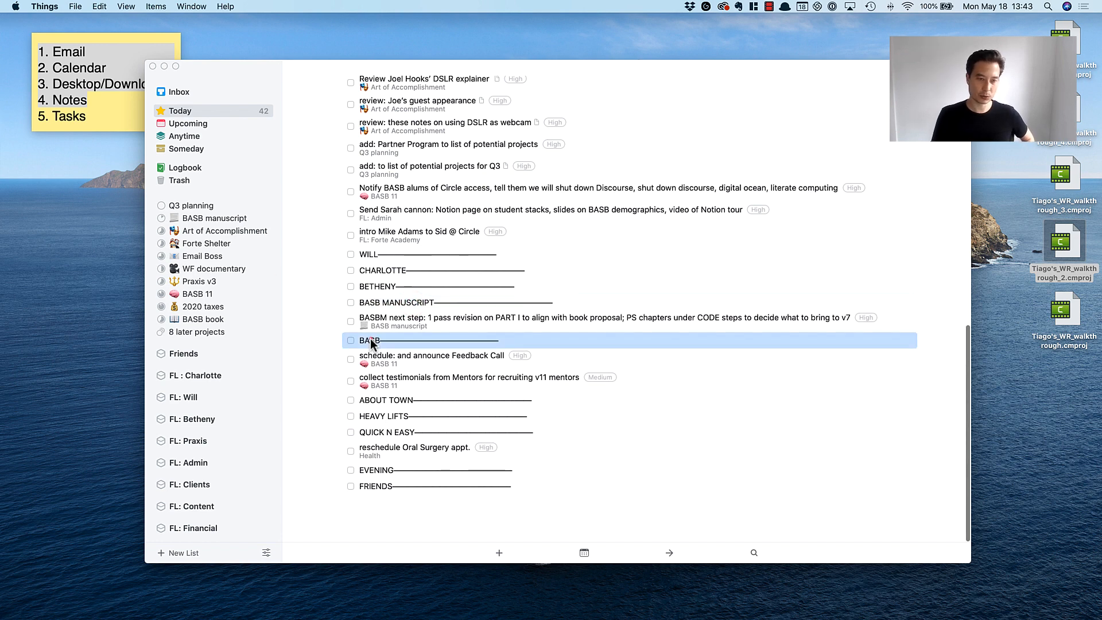
pyautogui.click(397, 401)
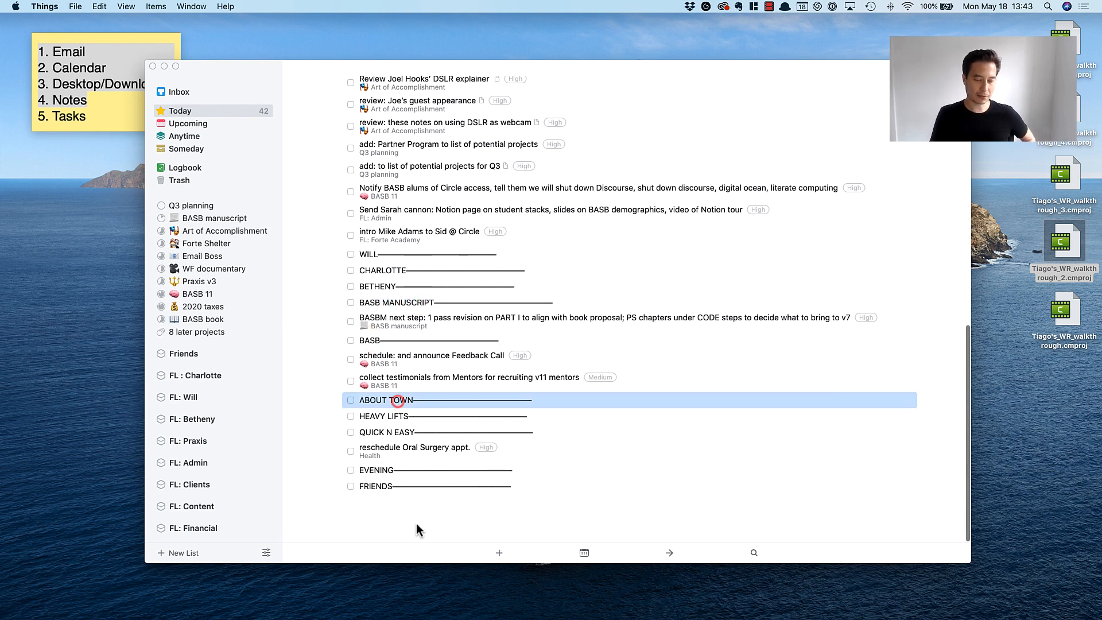
pyautogui.scroll(-2, 416, 523)
pyautogui.click(395, 400)
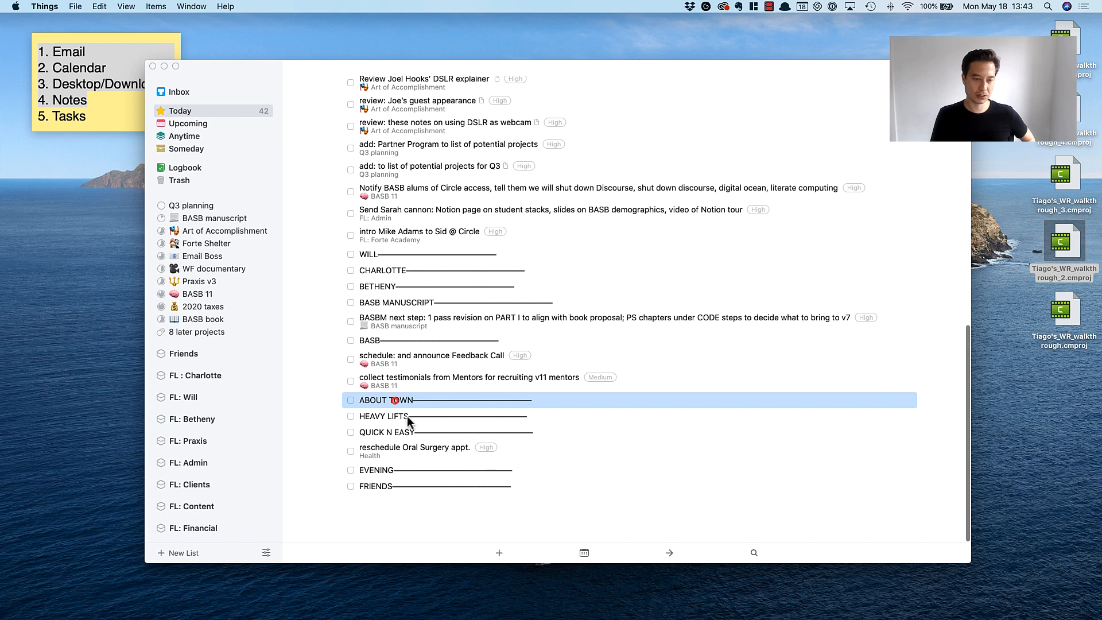
pyautogui.click(390, 419)
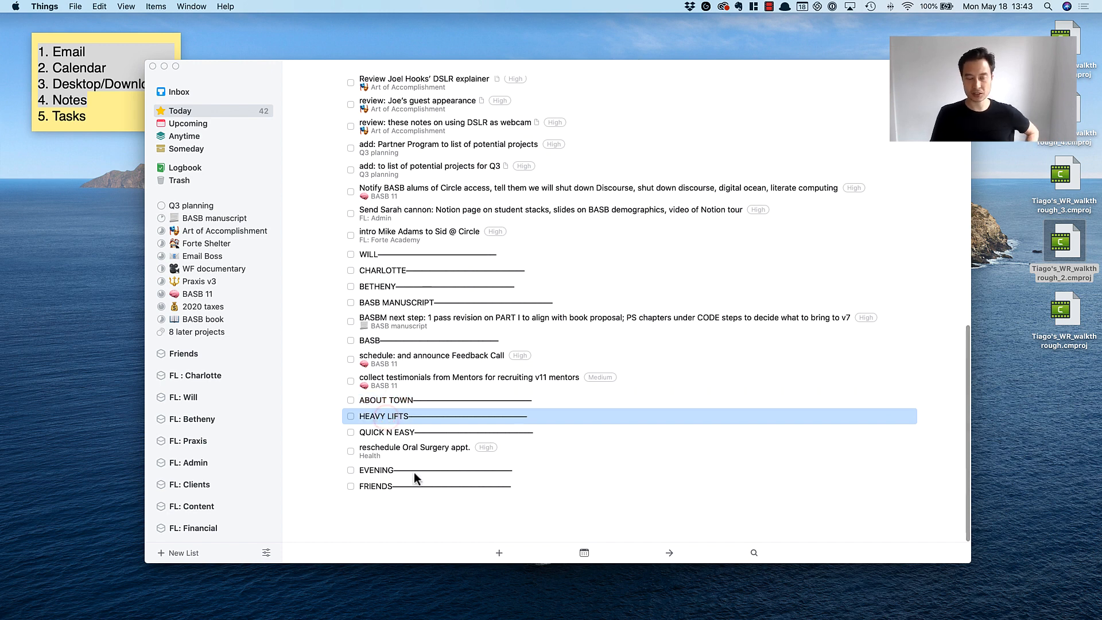
pyautogui.click(405, 434)
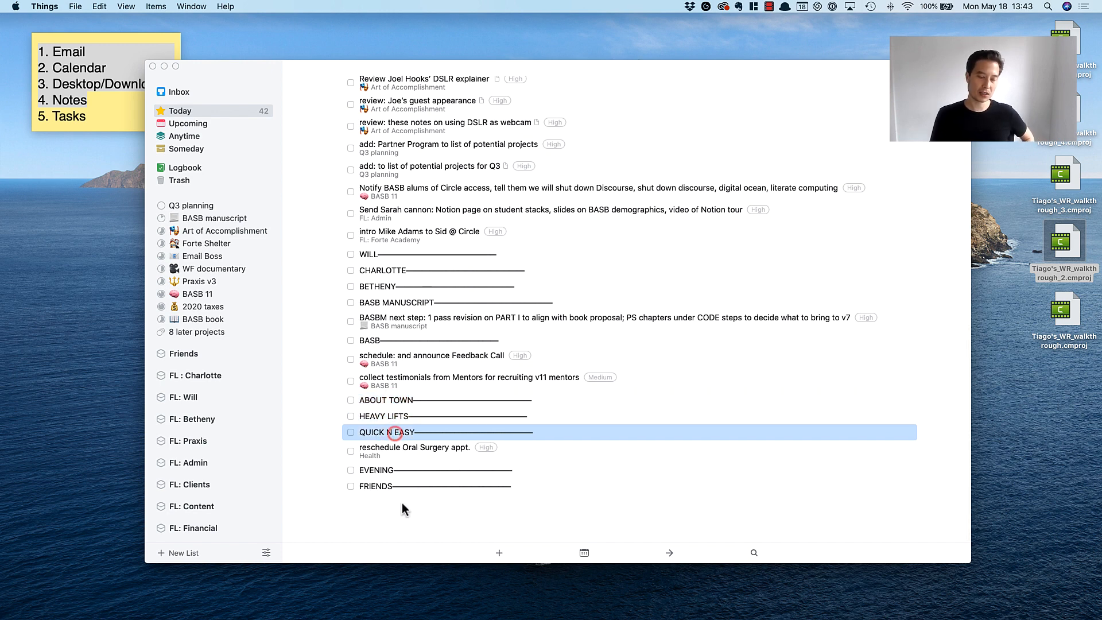
pyautogui.click(380, 469)
pyautogui.click(376, 486)
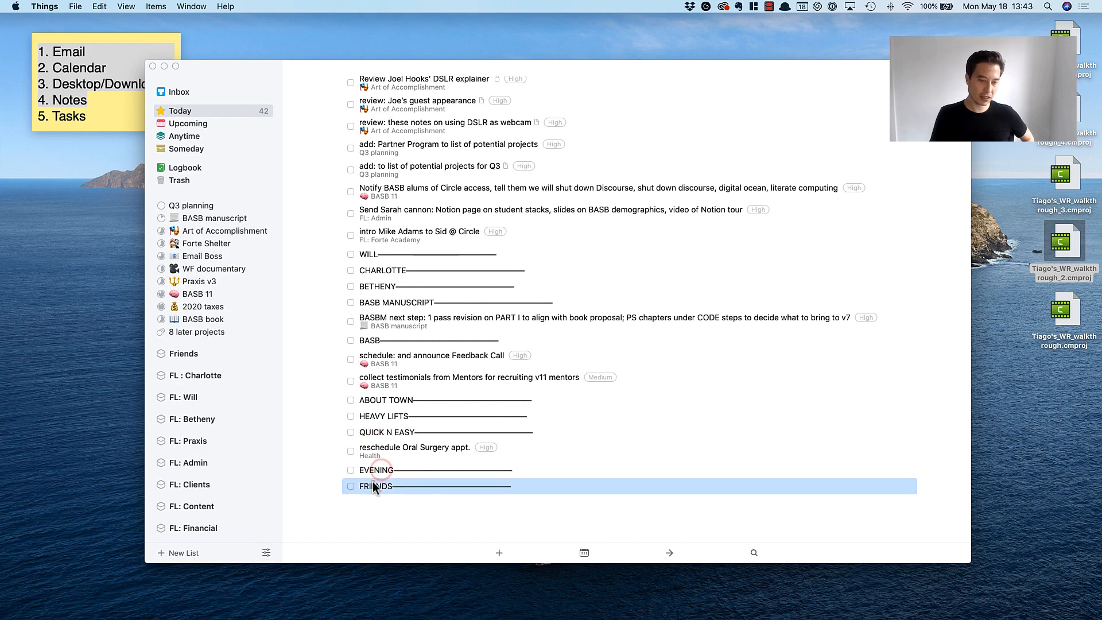
# Move the Seattle local meetup group review from the start of Today to directly under the QUICK N EASY divider.
pyautogui.scroll(15, 447, 500)
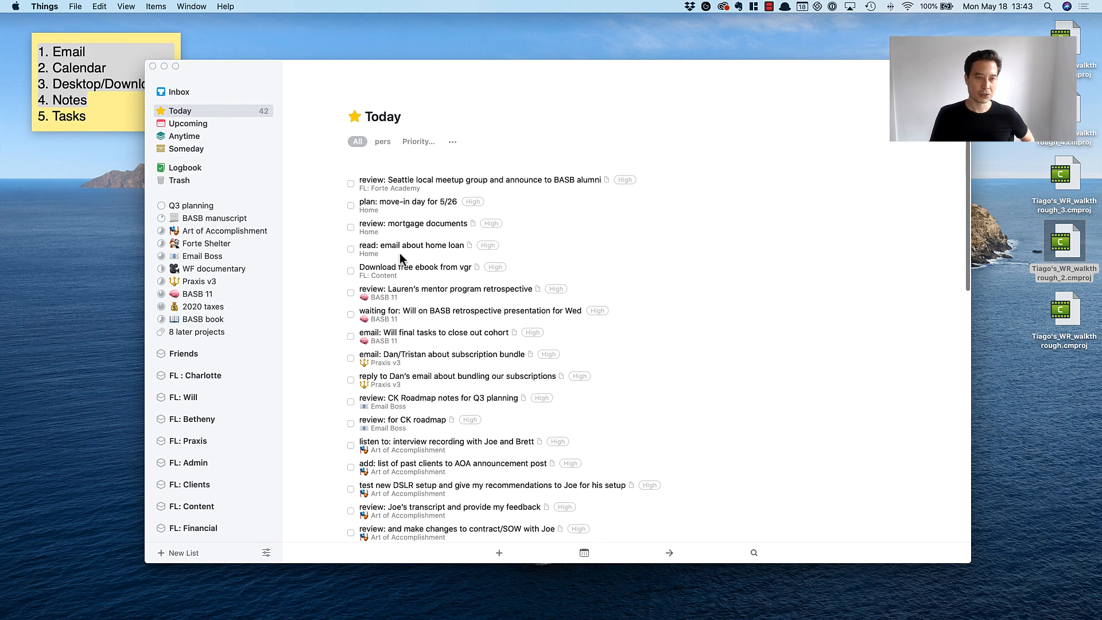
pyautogui.click(418, 175)
pyautogui.scroll(-3, 436, 241)
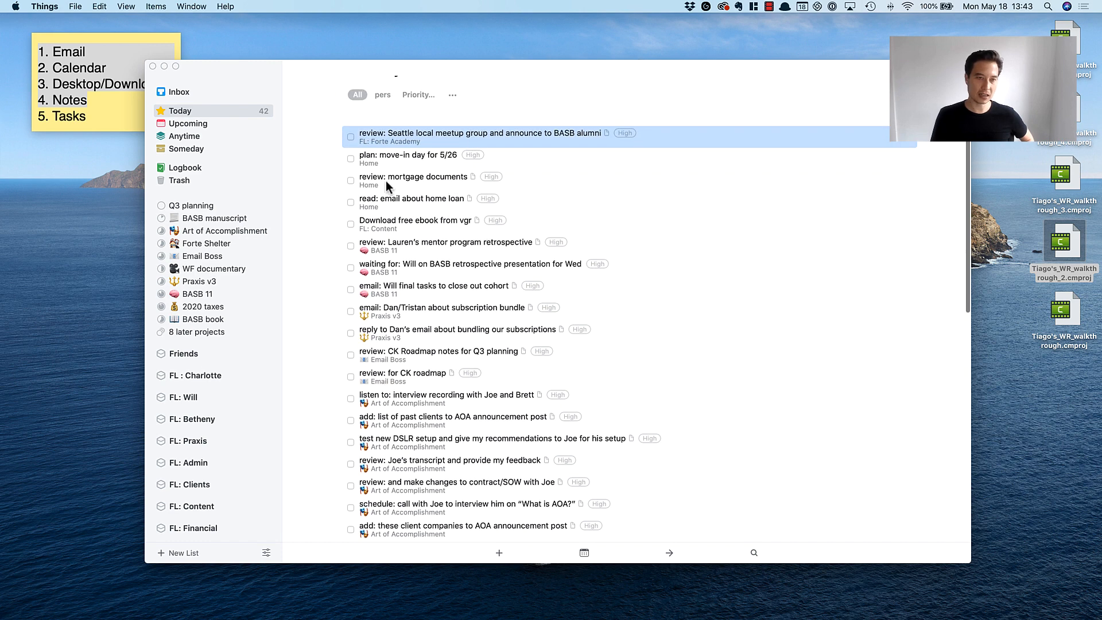
pyautogui.moveTo(395, 138); pyautogui.dragTo(397, 435)
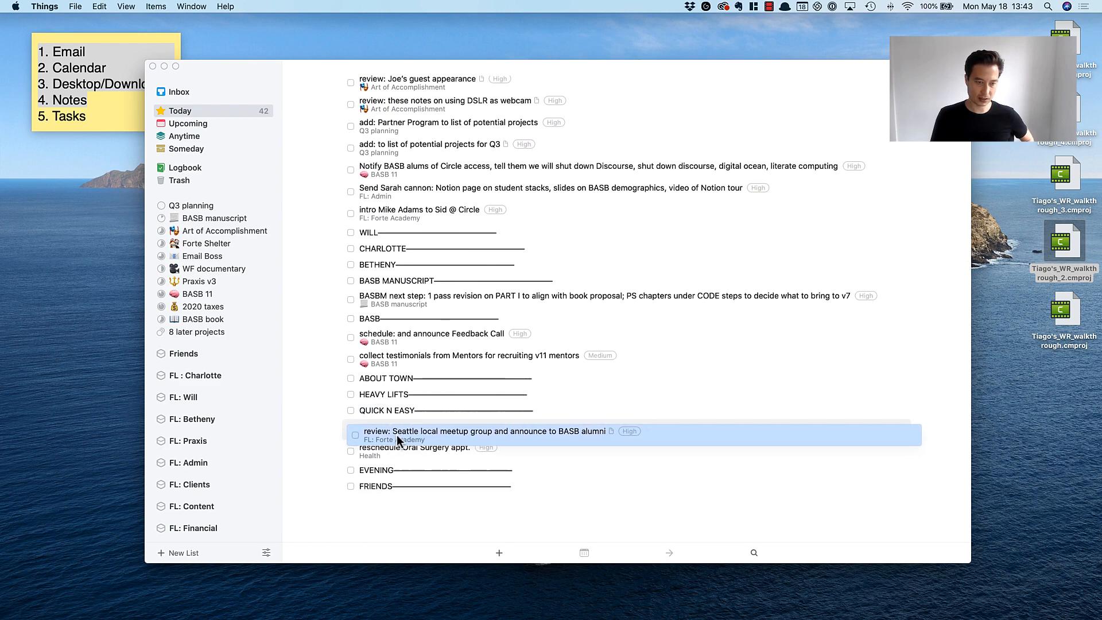
# Move the move-in day planning to-do from the start of Today to directly under the EVENING divider.
pyautogui.scroll(10, 408, 432)
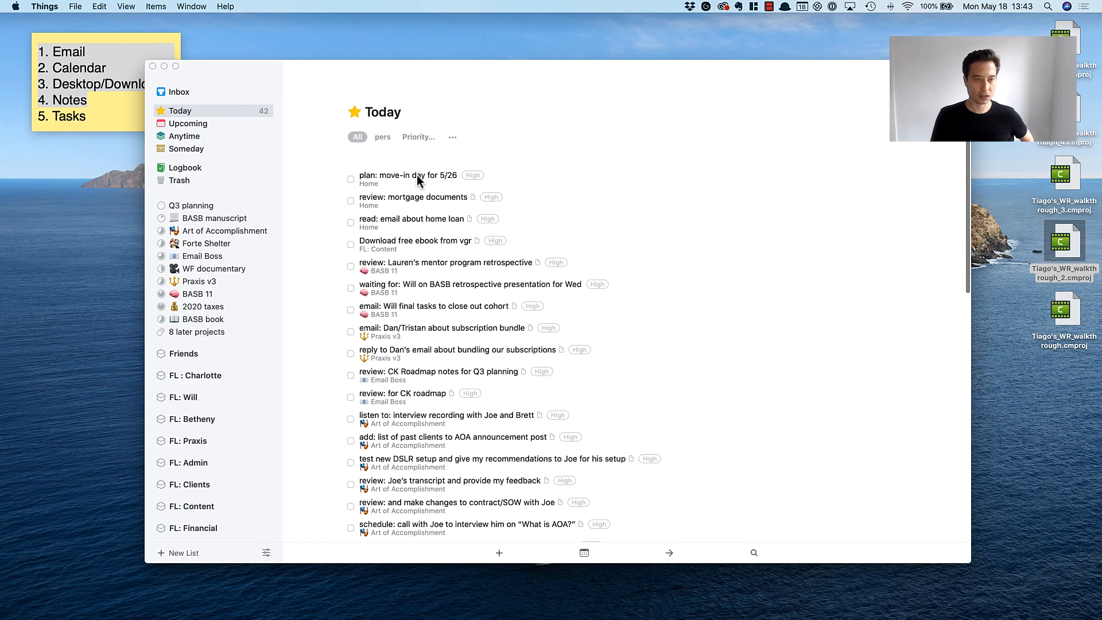
pyautogui.click(409, 179)
pyautogui.moveTo(408, 181); pyautogui.dragTo(412, 466)
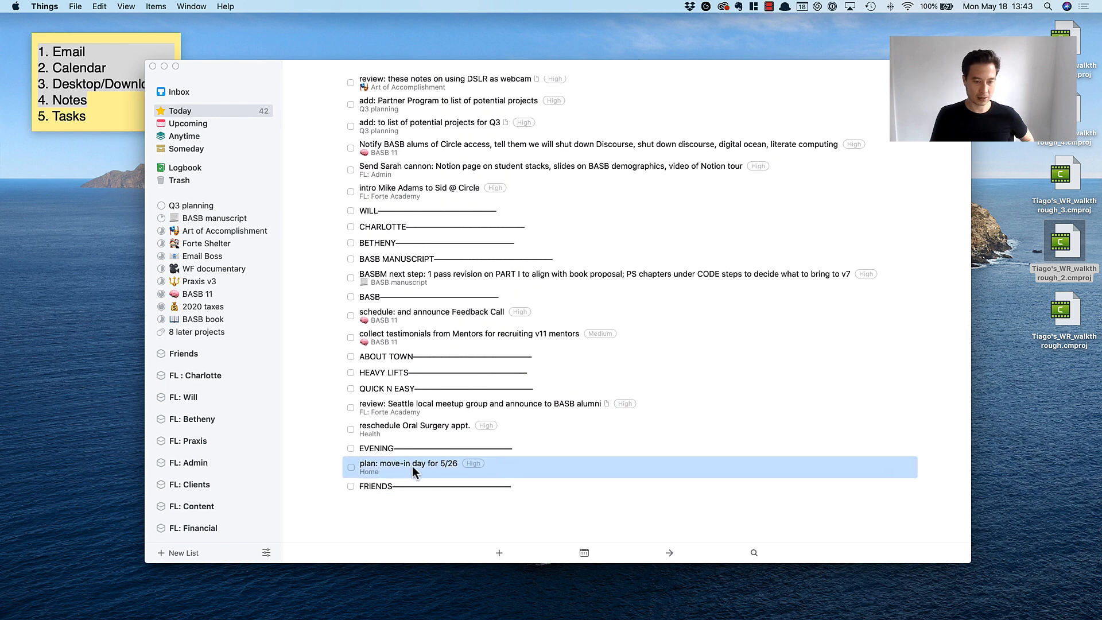
pyautogui.scroll(15, 420, 467)
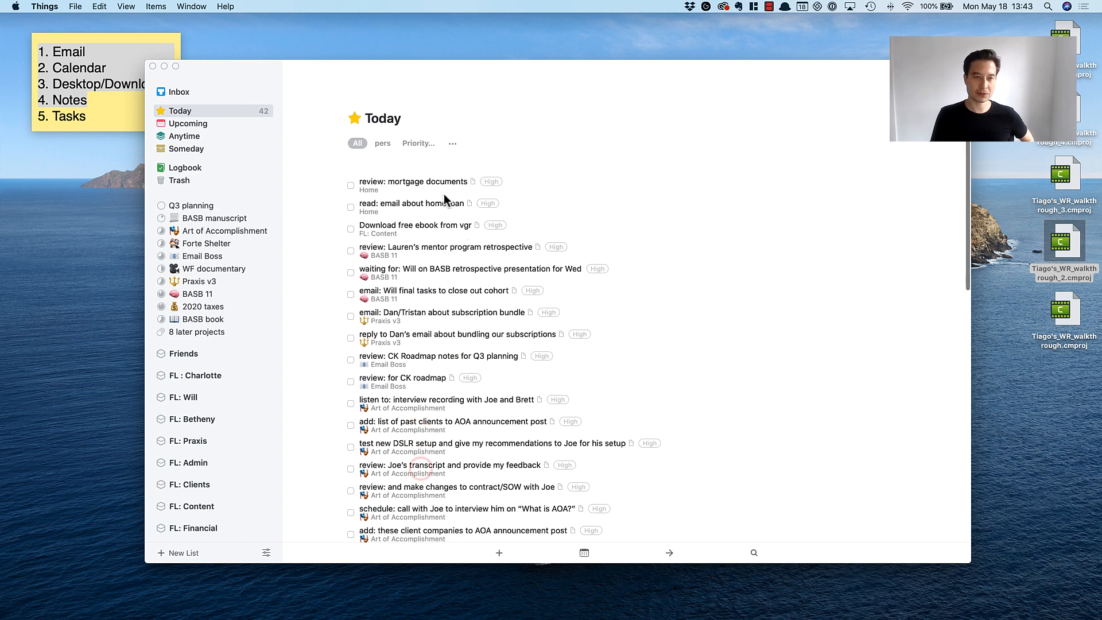
# Move the mortgage documents review and the home loan email to-do from the start of Today to under the QUICK N EASY divider.
pyautogui.moveTo(407, 176); pyautogui.dragTo(383, 366)
pyautogui.scroll(15, 464, 410)
pyautogui.moveTo(405, 177); pyautogui.dragTo(391, 380)
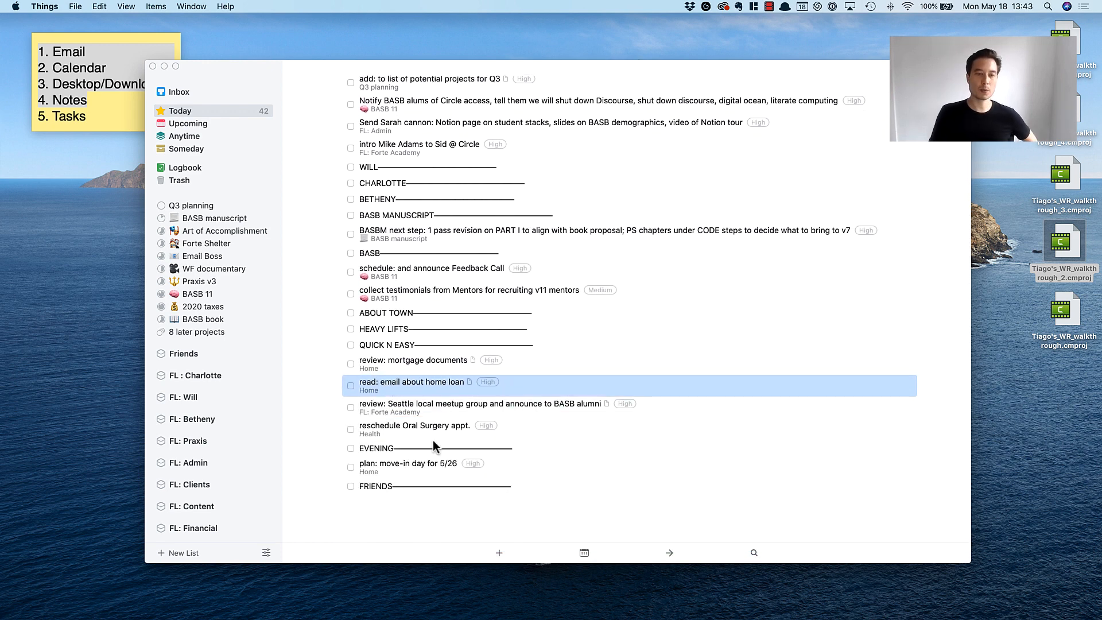
# Examine the mortgage documents and home loan email to-dos under QUICK N EASY, opening each one to see its details and email link.
pyautogui.click(424, 368)
pyautogui.click(422, 385)
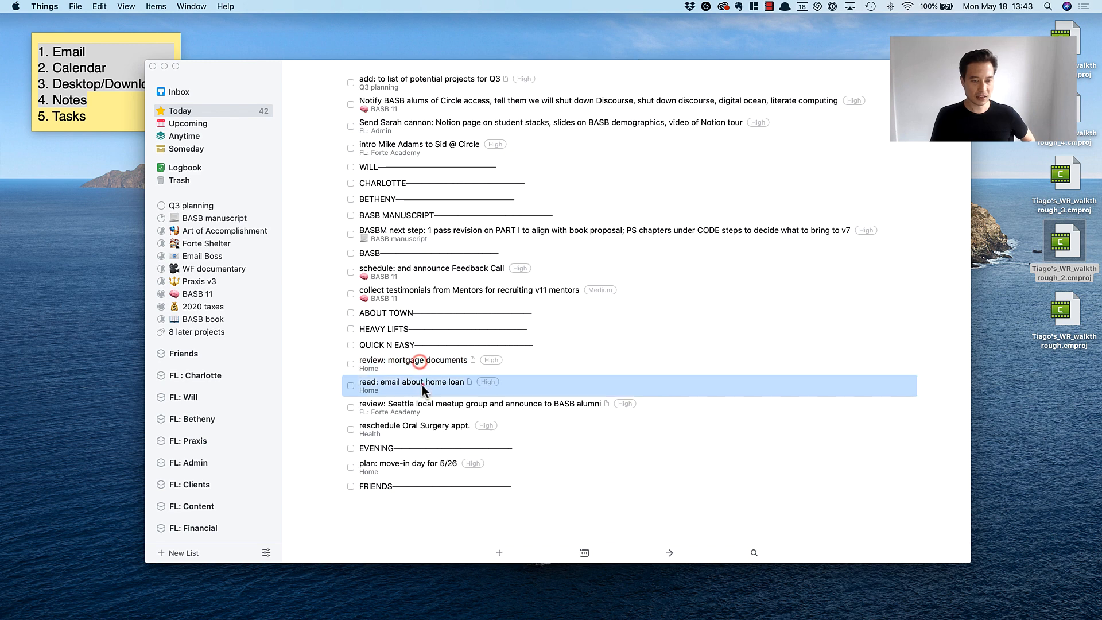
pyautogui.click(422, 362)
pyautogui.click(422, 384)
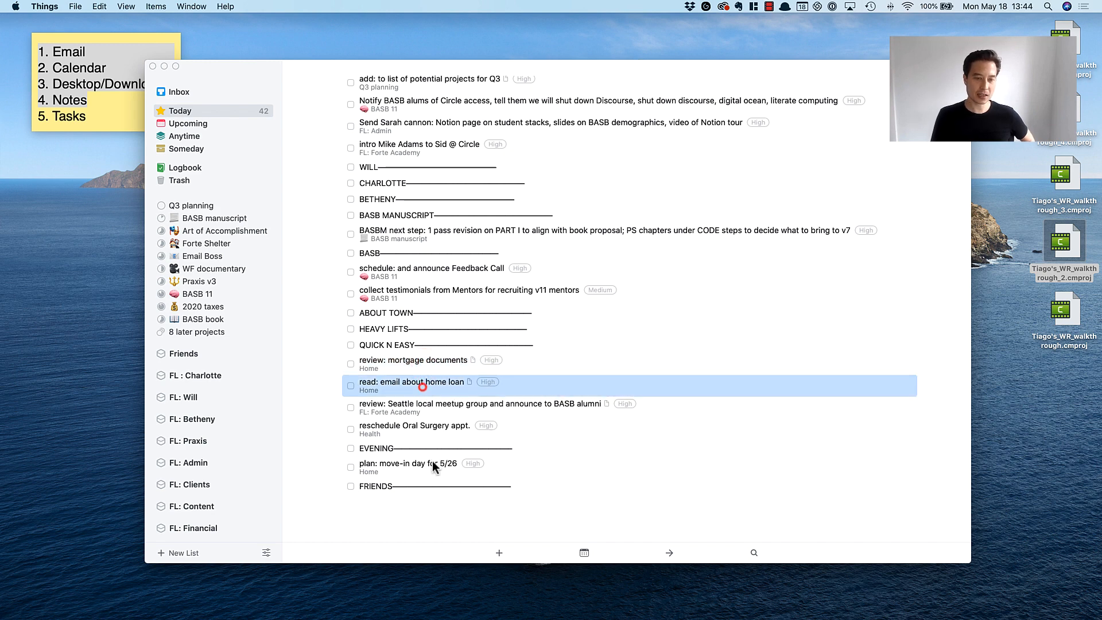
pyautogui.click(428, 363)
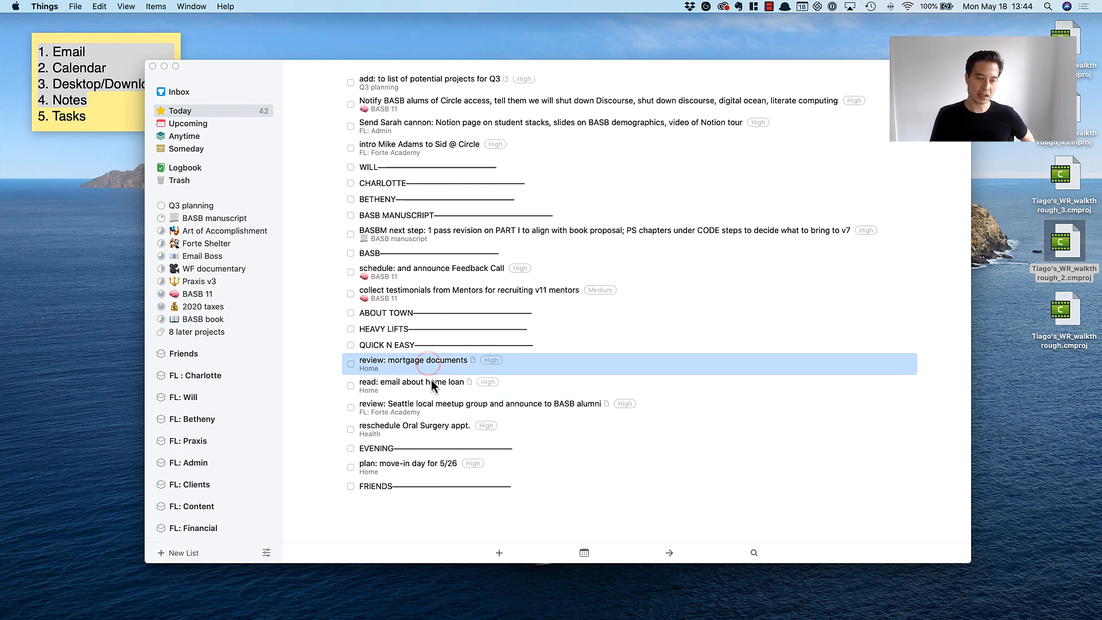
pyautogui.click(431, 380)
pyautogui.click(406, 363)
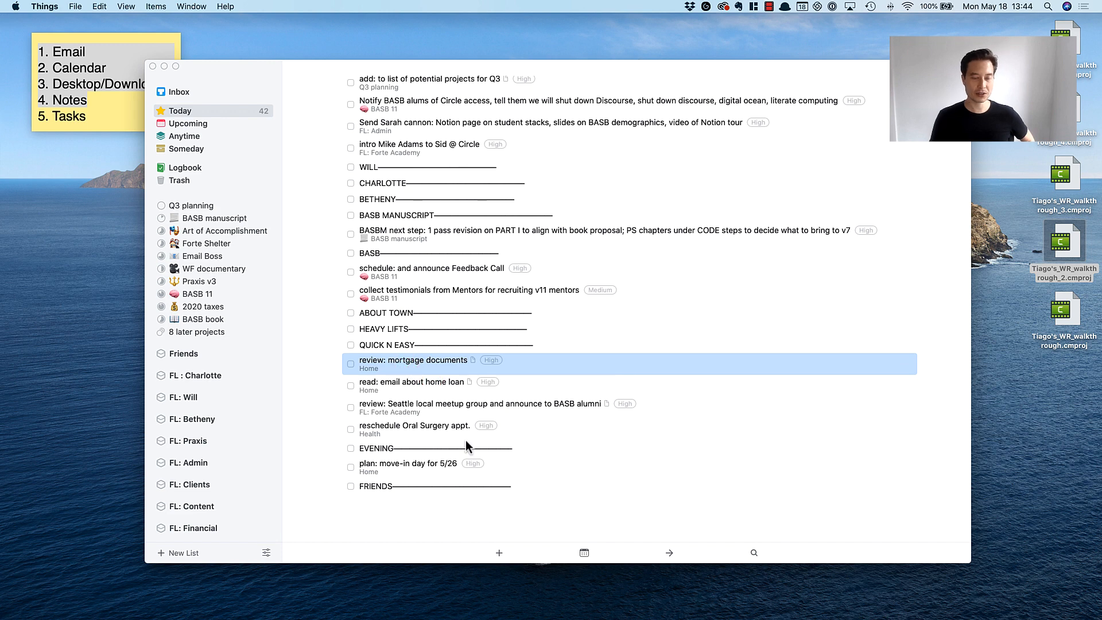
pyautogui.click(427, 381)
pyautogui.click(379, 382)
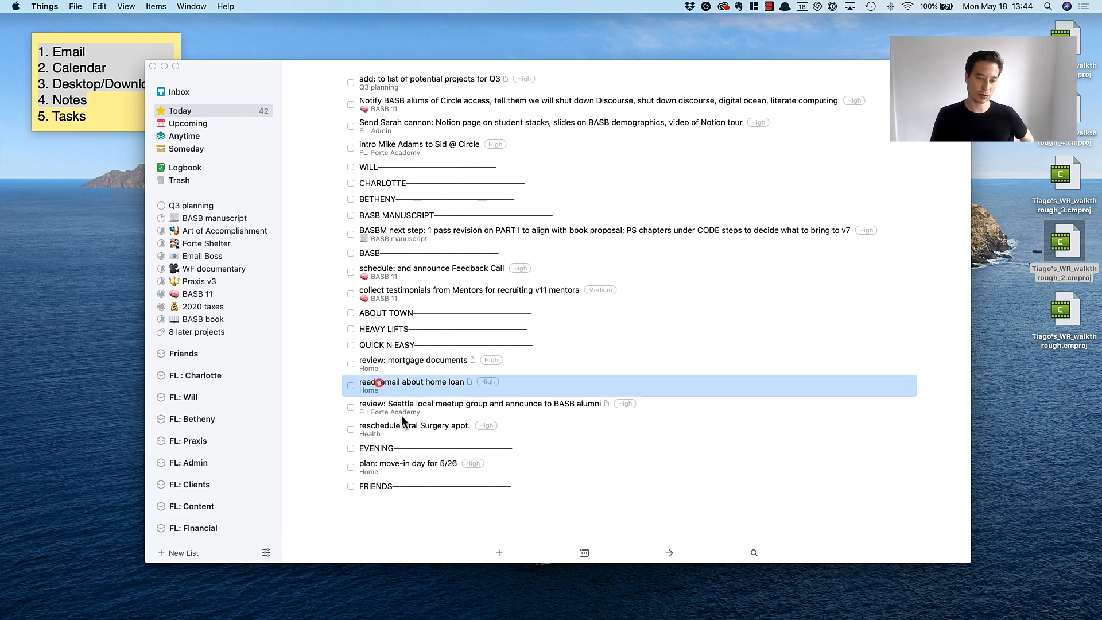
pyautogui.click(418, 360)
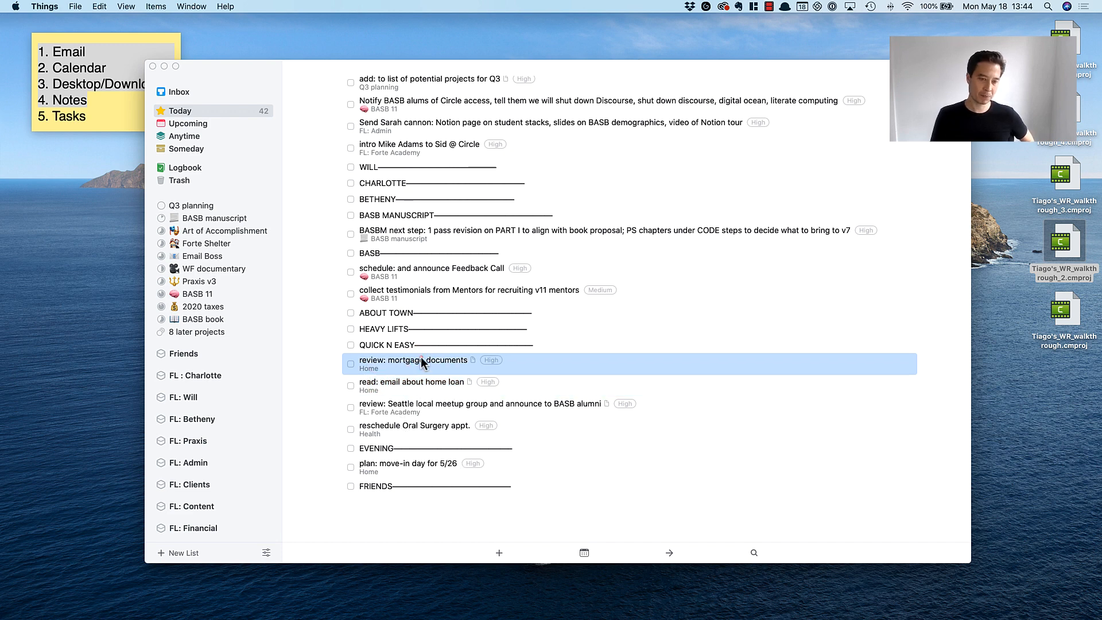
pyautogui.doubleClick(421, 358)
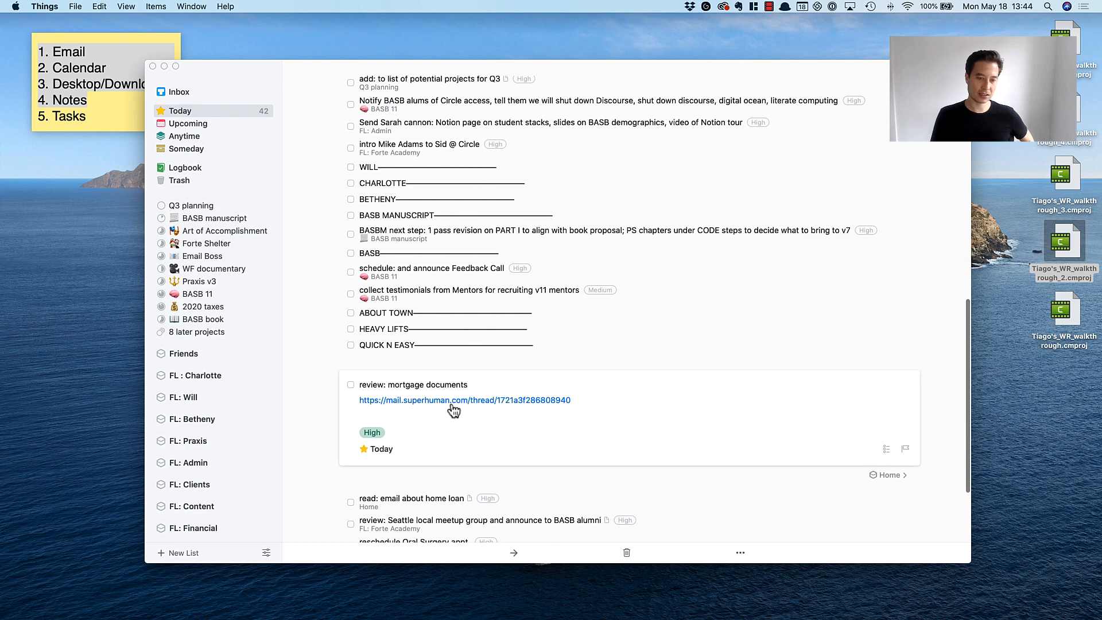
pyautogui.click(326, 356)
pyautogui.doubleClick(413, 383)
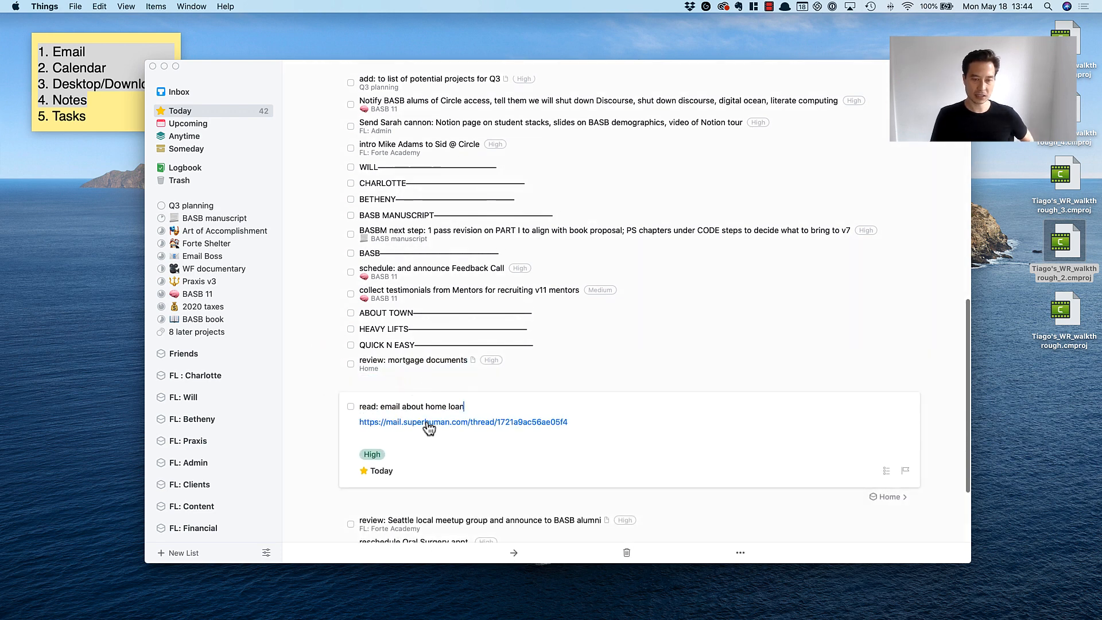
pyautogui.click(318, 423)
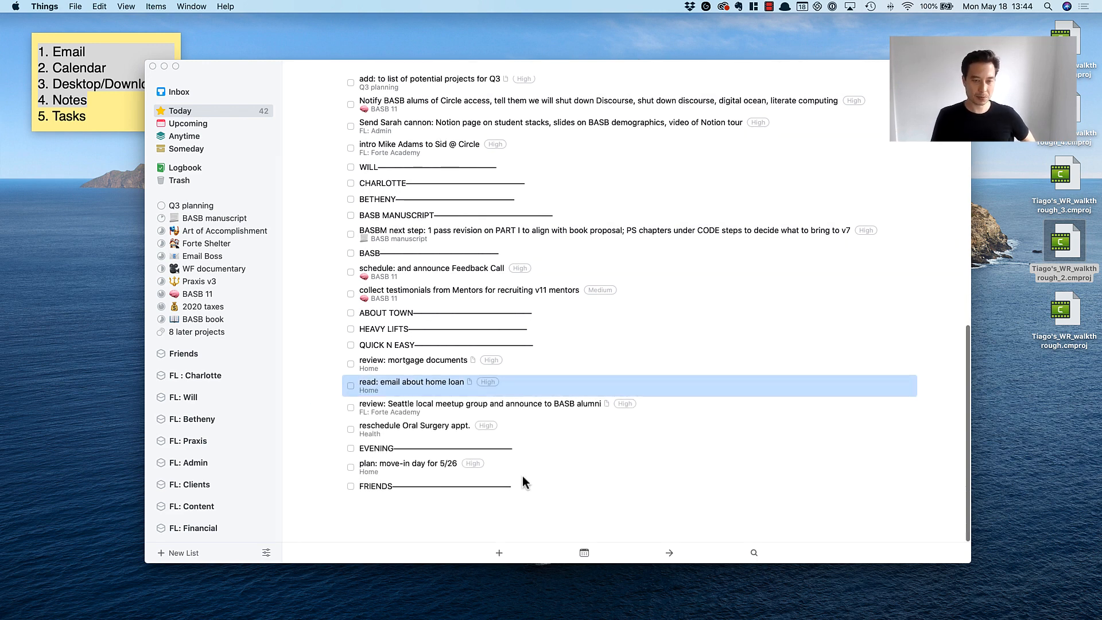
pyautogui.click(521, 405)
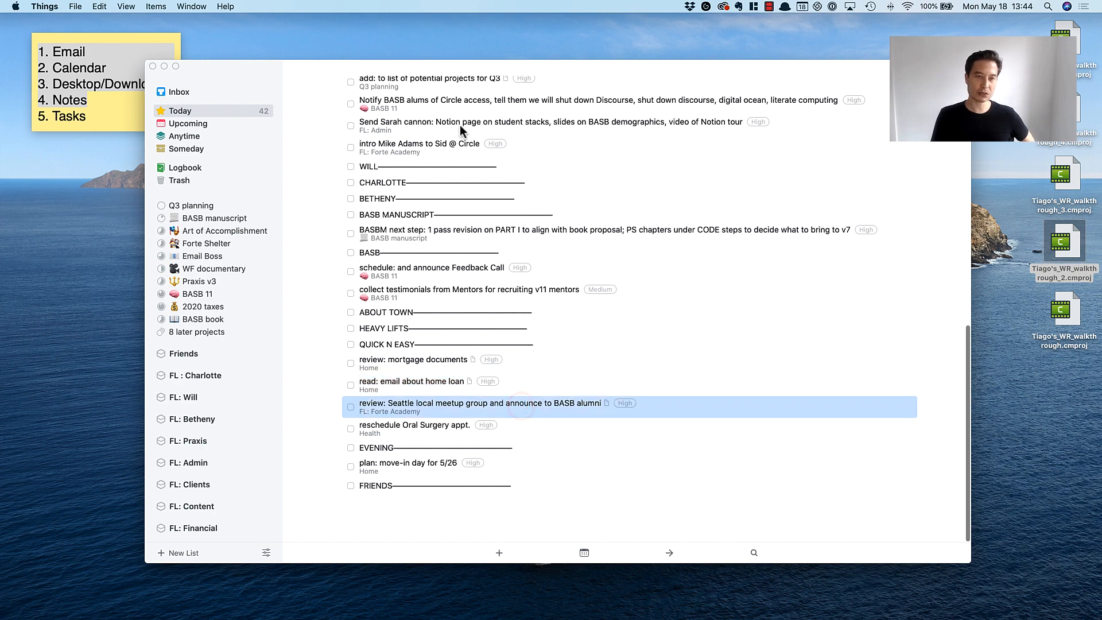
# Move the free ebook download to-do from the start of Today to directly under the QUICK N EASY divider.
pyautogui.scroll(15, 504, 337)
pyautogui.scroll(-15, 505, 329)
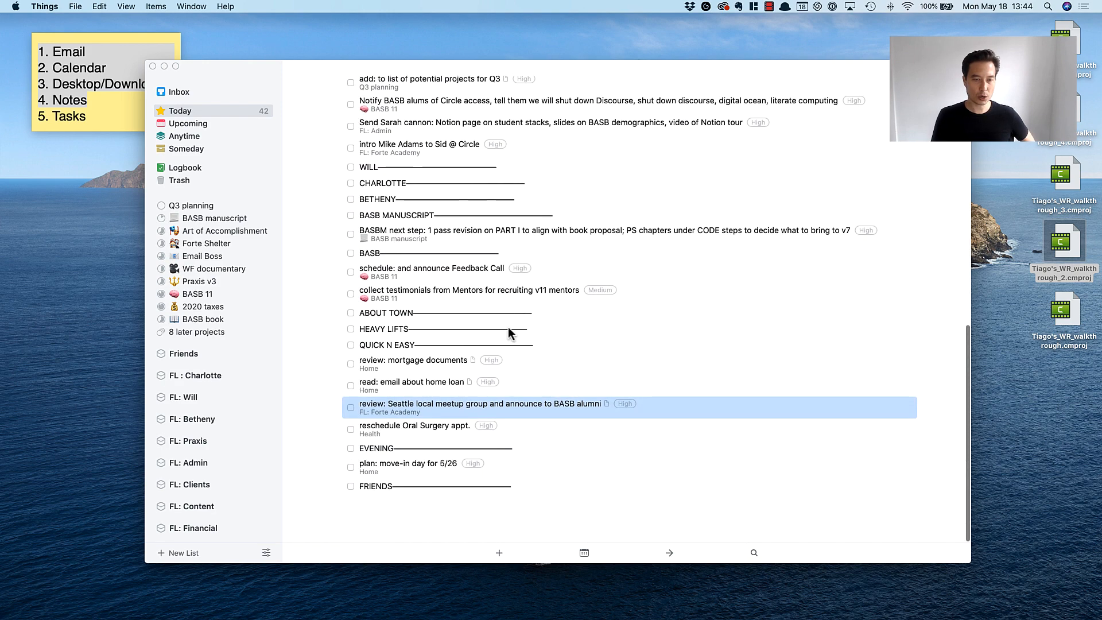
pyautogui.scroll(15, 427, 381)
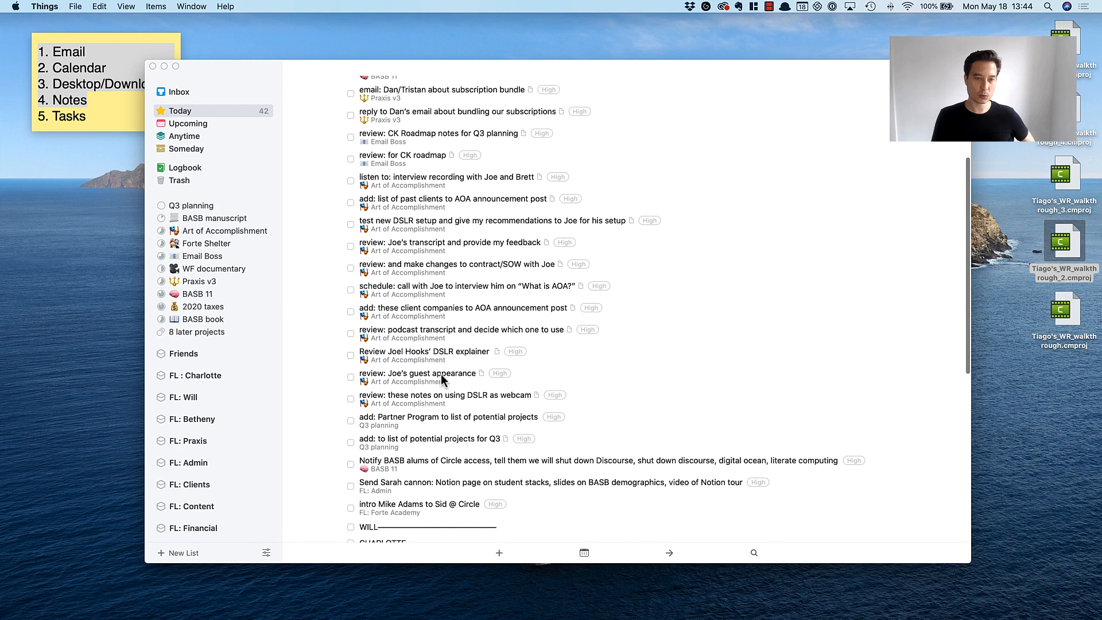
pyautogui.click(401, 144)
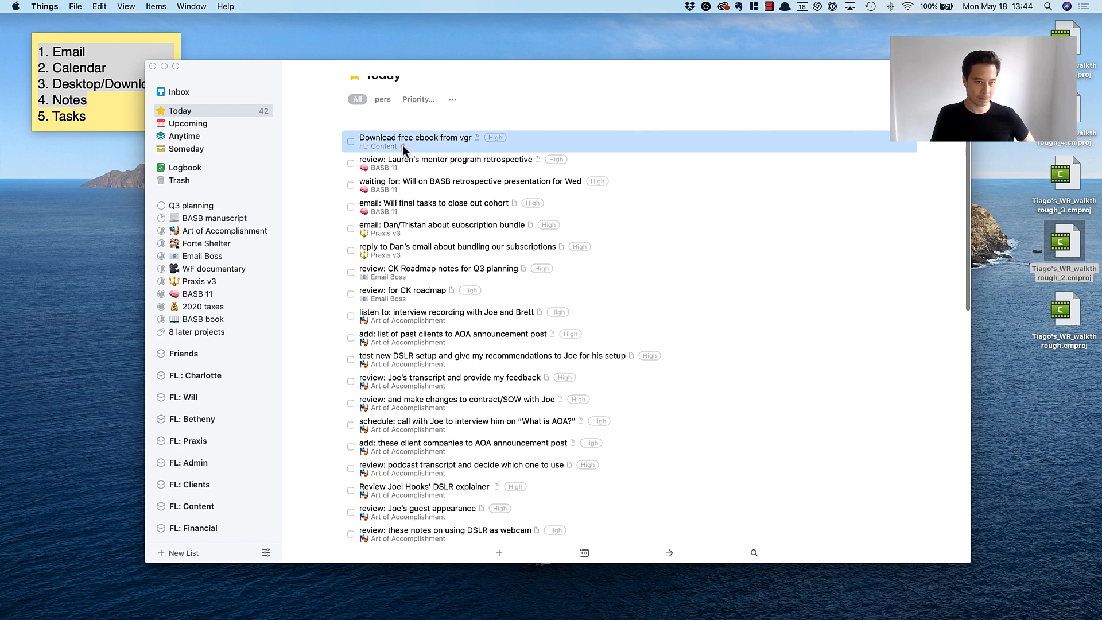
pyautogui.moveTo(401, 146); pyautogui.dragTo(408, 344)
# Move the mentor program retrospective review from the start of Today to directly under the BASB divider.
pyautogui.scroll(15, 432, 344)
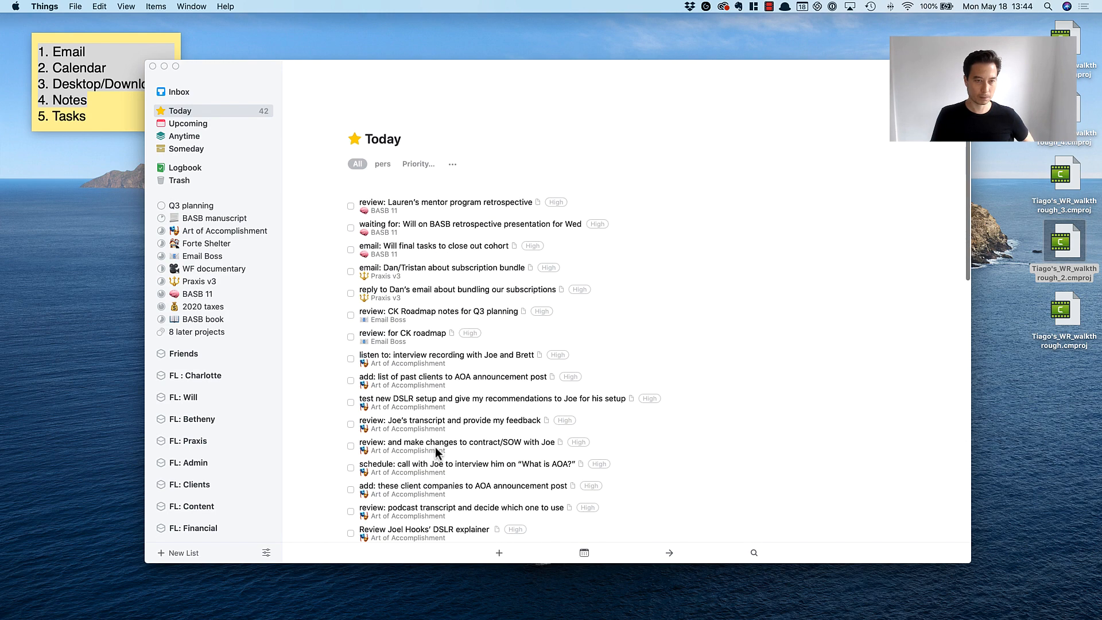
pyautogui.click(387, 179)
pyautogui.moveTo(387, 179); pyautogui.dragTo(398, 387)
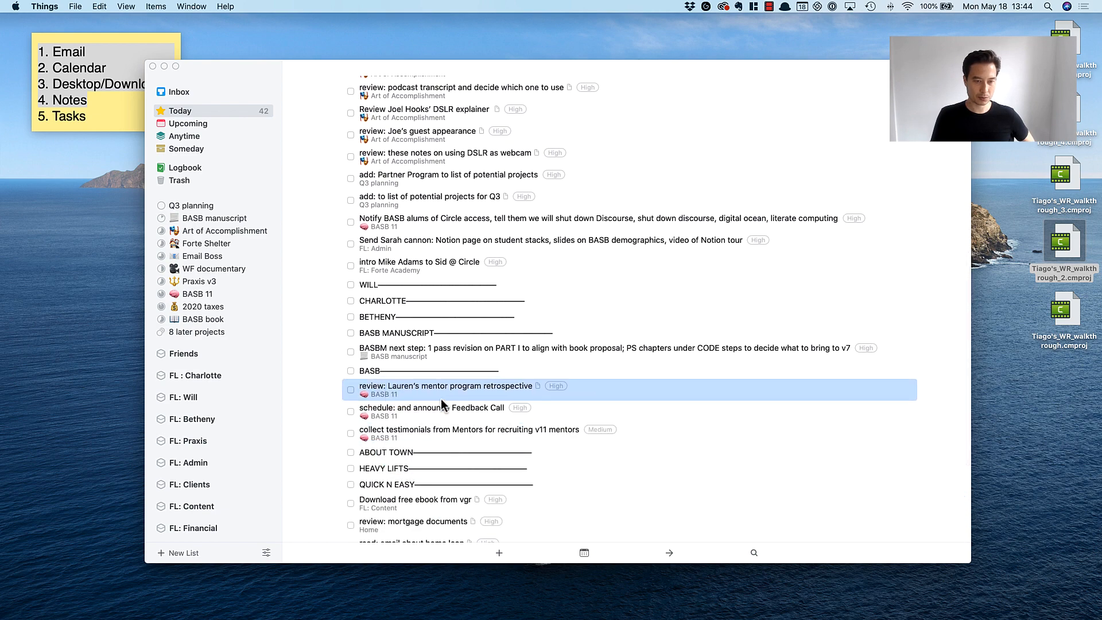
# Move the BASB retrospective presentation and cohort close-out to-dos together from the start of Today to directly under the BASB divider.
pyautogui.scroll(10, 446, 396)
pyautogui.scroll(-4, 446, 395)
pyautogui.scroll(5, 446, 396)
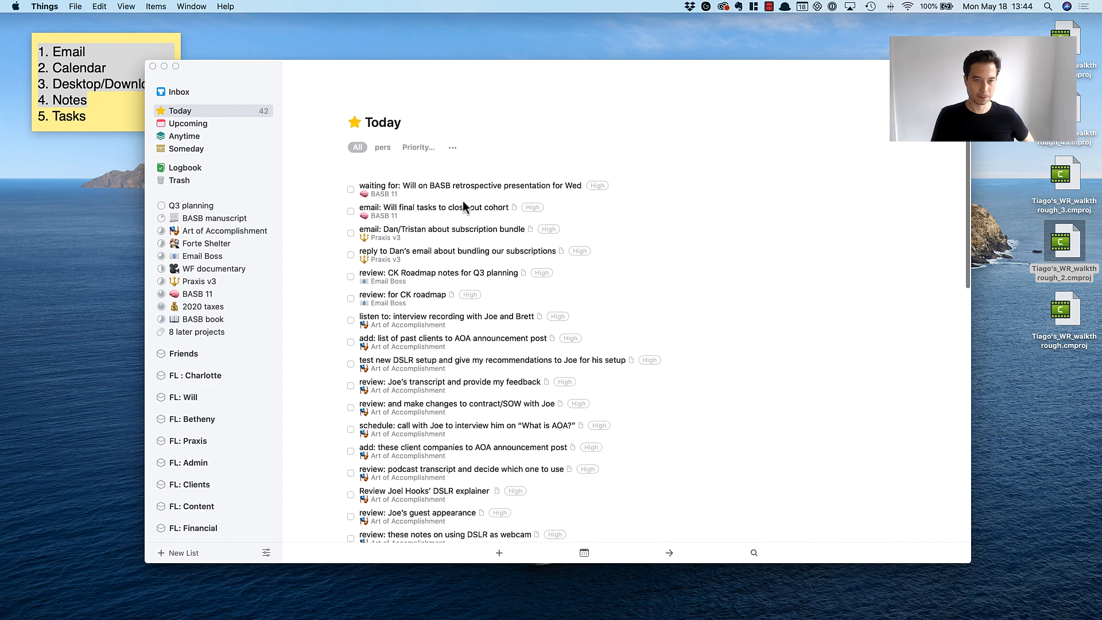
pyautogui.click(451, 177)
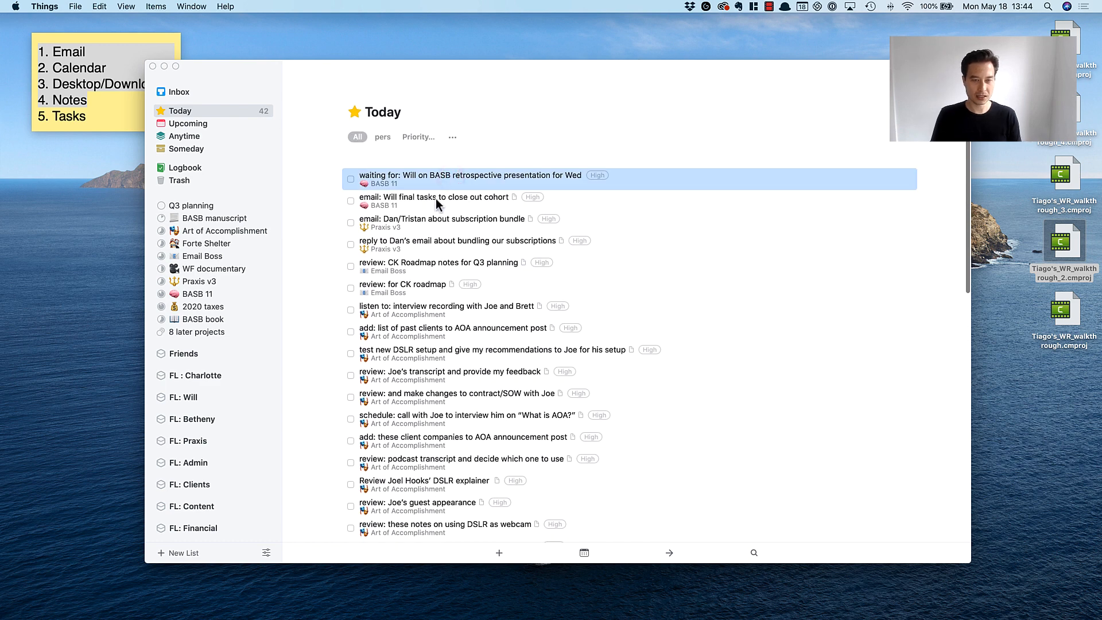
pyautogui.keyDown('shift'); pyautogui.click(436, 198); pyautogui.keyUp('shift')
pyautogui.moveTo(423, 178); pyautogui.dragTo(422, 449)
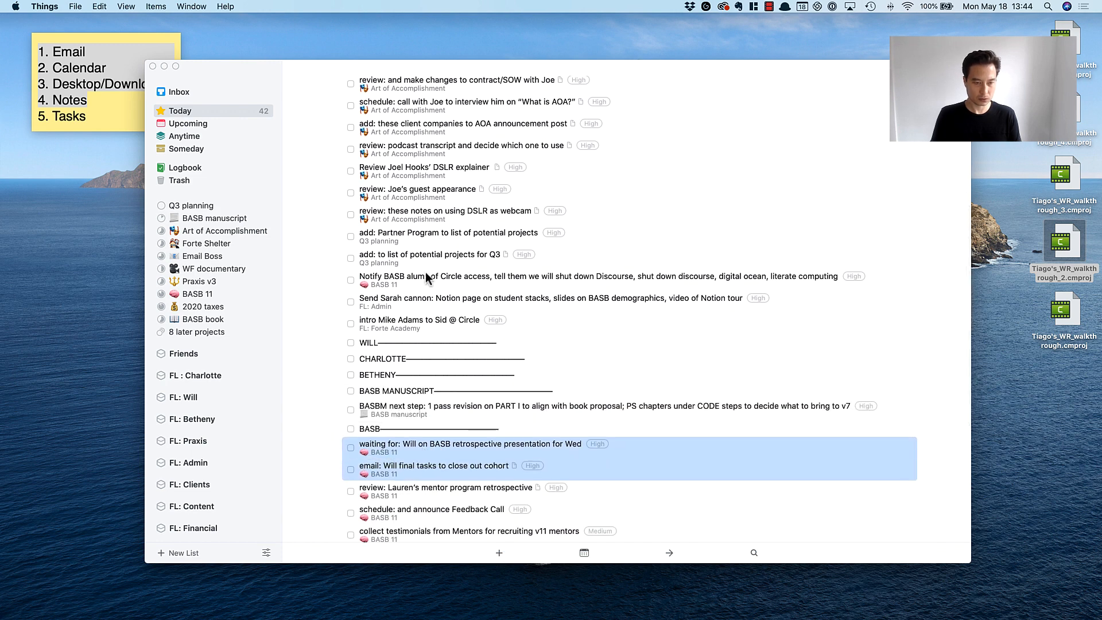
# Move both Praxis v3 subscription bundle to-dos together from the start of Today to directly under the QUICK N EASY divider.
pyautogui.scroll(10, 451, 251)
pyautogui.click(429, 180)
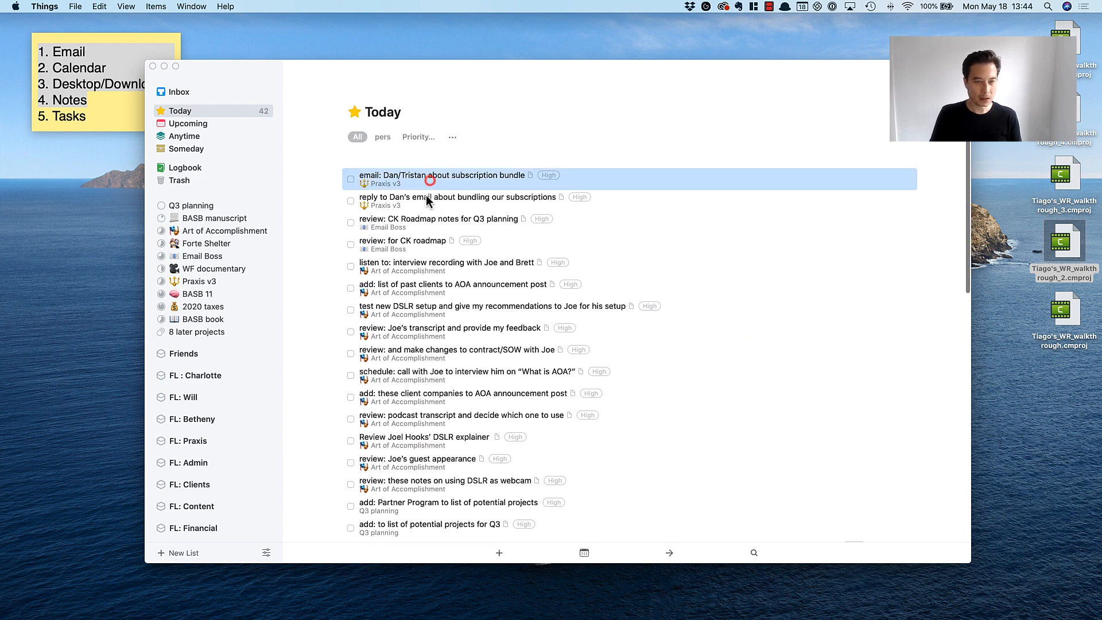
pyautogui.keyDown('shift'); pyautogui.click(425, 198); pyautogui.keyUp('shift')
pyautogui.moveTo(425, 198); pyautogui.dragTo(450, 455)
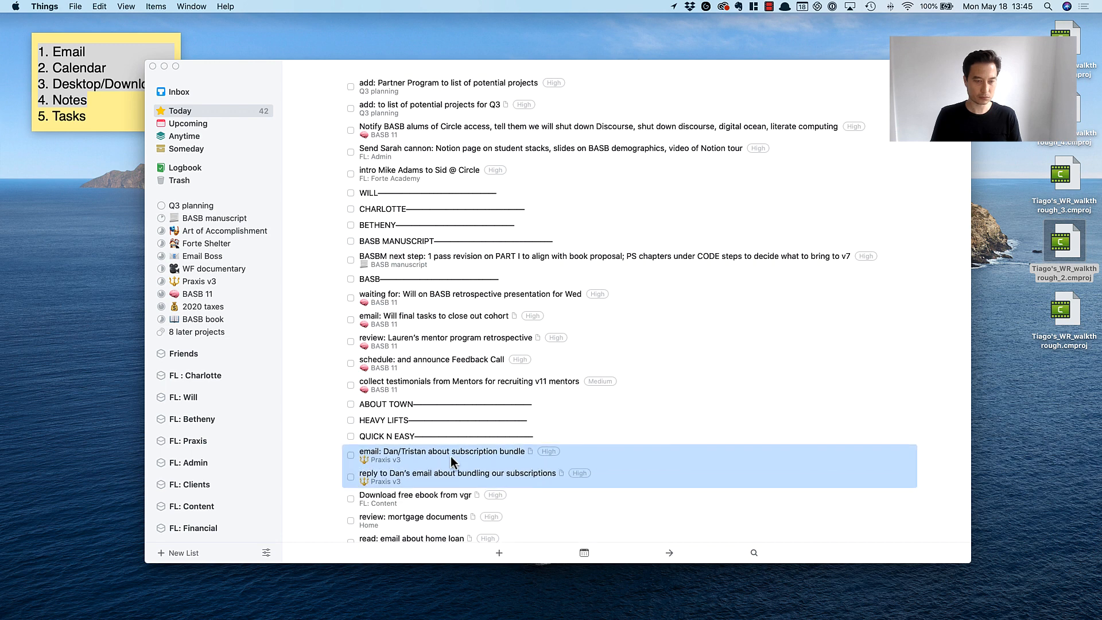
# Move both Email Boss CK roadmap reviews together from the start of Today to directly under the HEAVY LIFTS divider.
pyautogui.scroll(10, 481, 362)
pyautogui.click(418, 176)
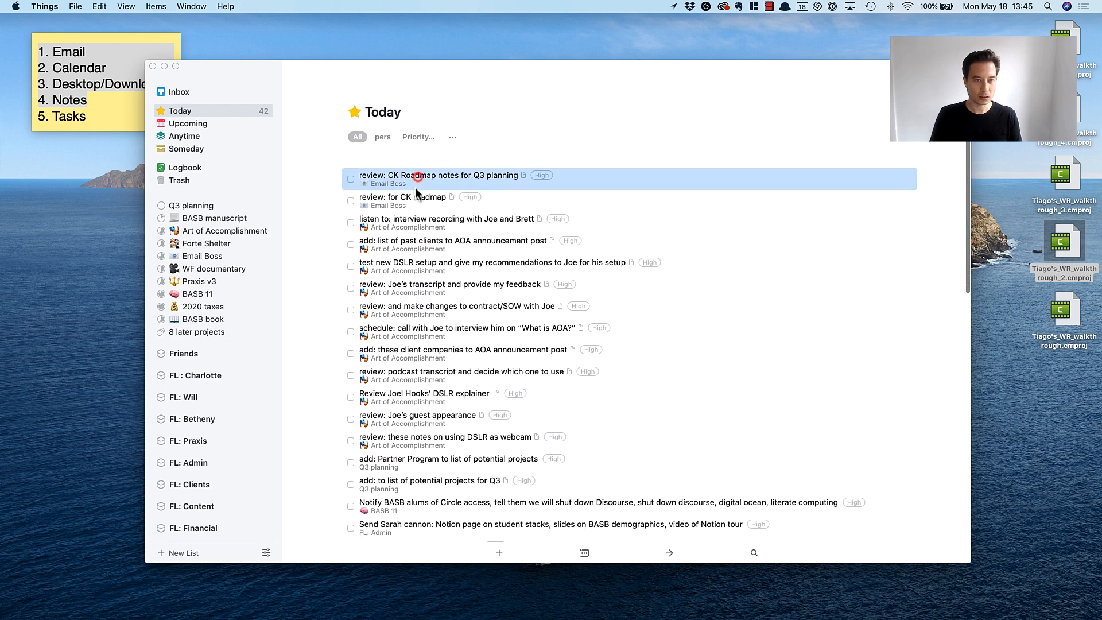
pyautogui.keyDown('shift'); pyautogui.click(411, 205); pyautogui.keyUp('shift')
pyautogui.scroll(-1, 413, 204)
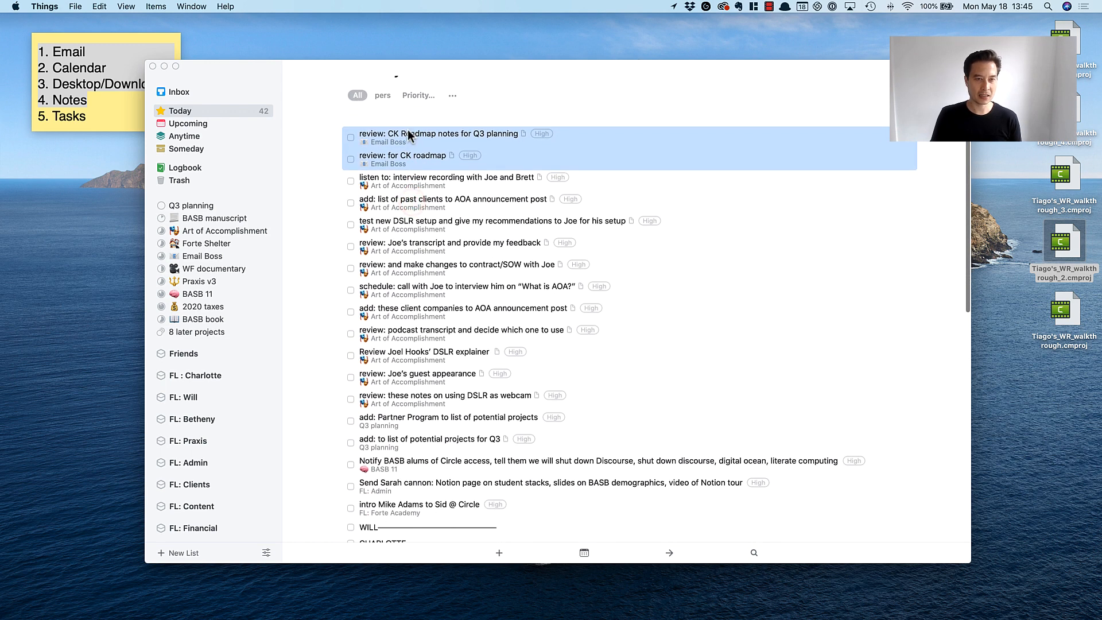
pyautogui.moveTo(407, 132); pyautogui.dragTo(397, 363)
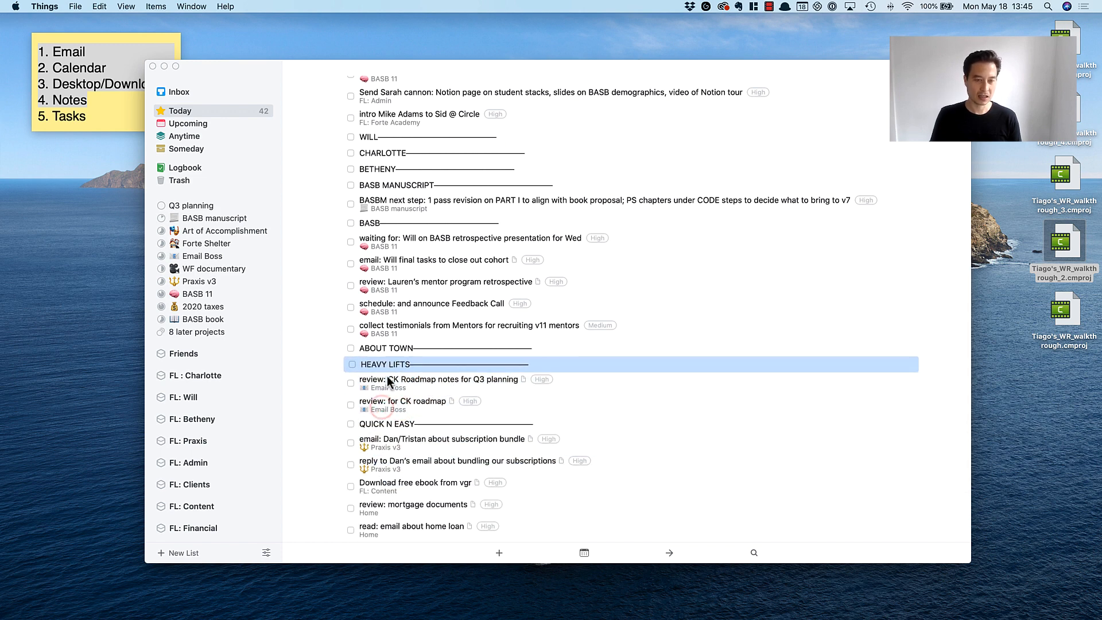
pyautogui.click(385, 378)
pyautogui.click(386, 401)
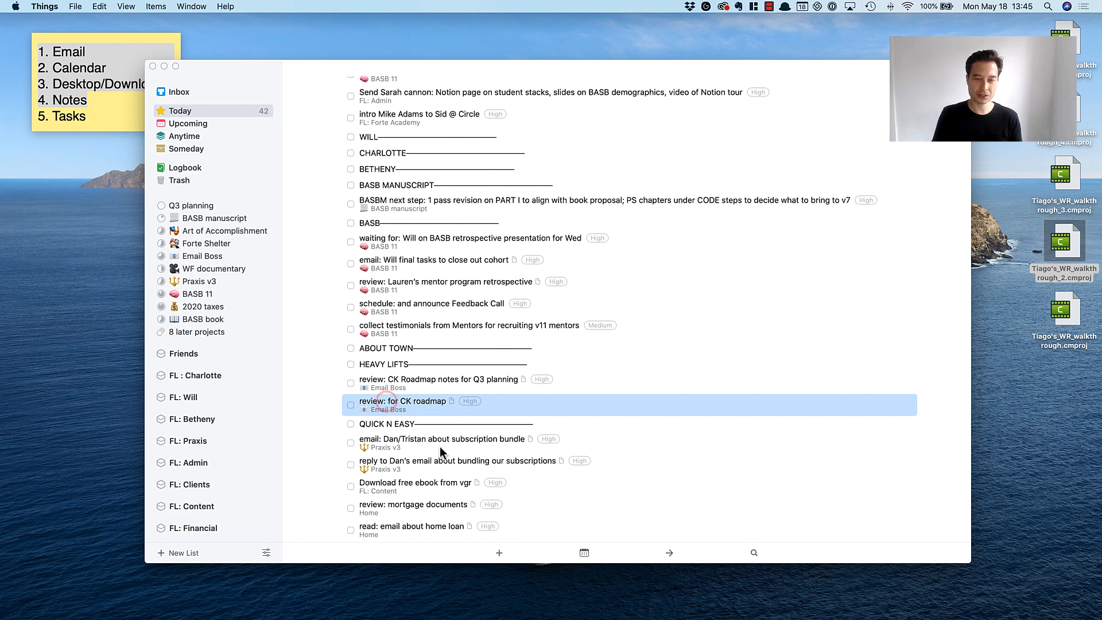
# Look over the Art of Accomplishment to-dos at the start of Today, selecting from the interview recording through the DSLR webcam notes.
pyautogui.scroll(10, 413, 309)
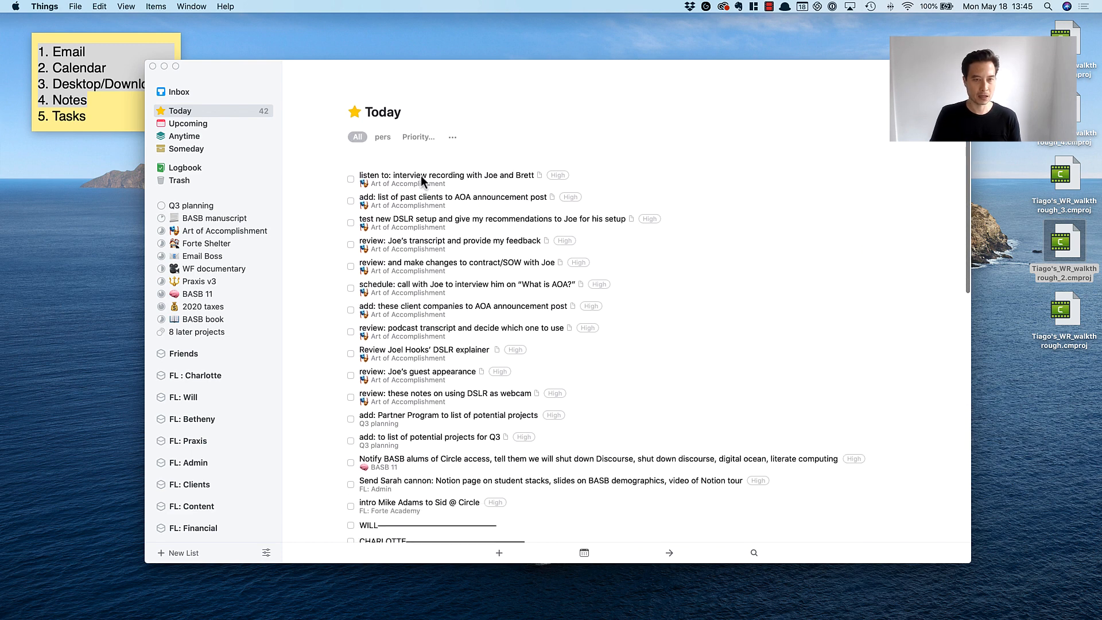
pyautogui.click(418, 174)
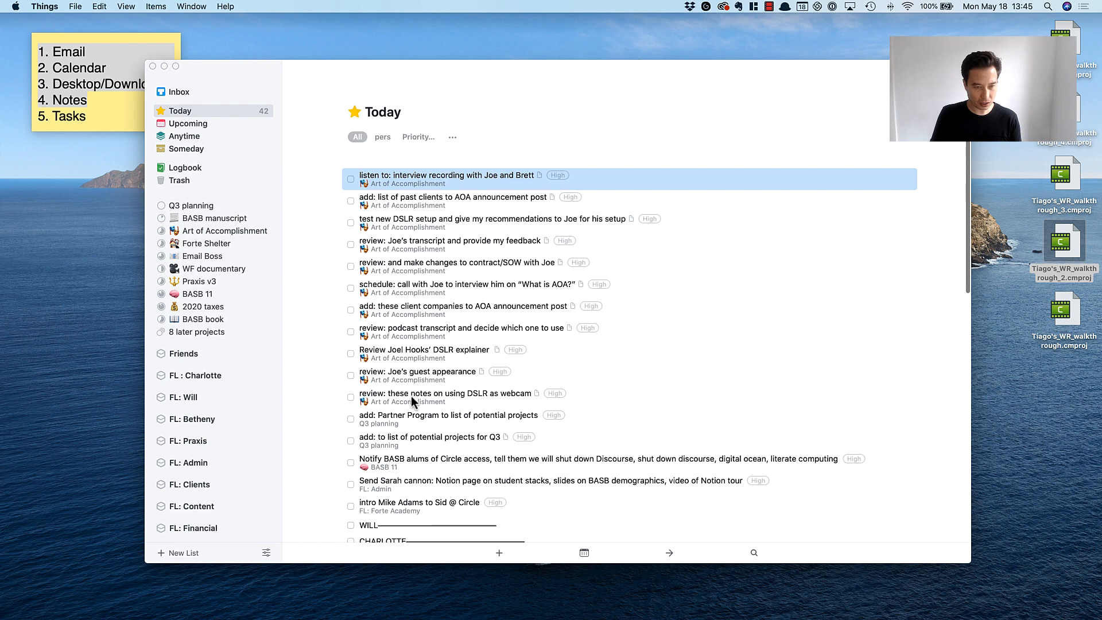
pyautogui.keyDown('shift'); pyautogui.click(411, 394); pyautogui.keyUp('shift')
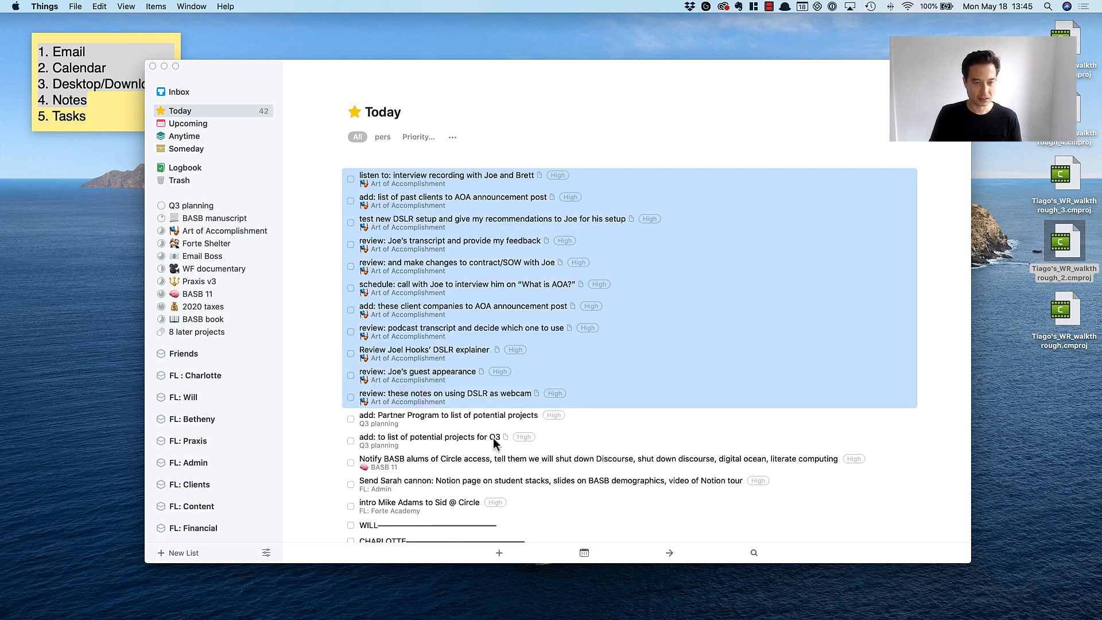
pyautogui.scroll(-4, 494, 437)
pyautogui.scroll(4, 493, 438)
# Add a new to-do beneath the DSLR setup test in Today and start its divider title with ART OF ACC.
pyautogui.click(396, 218)
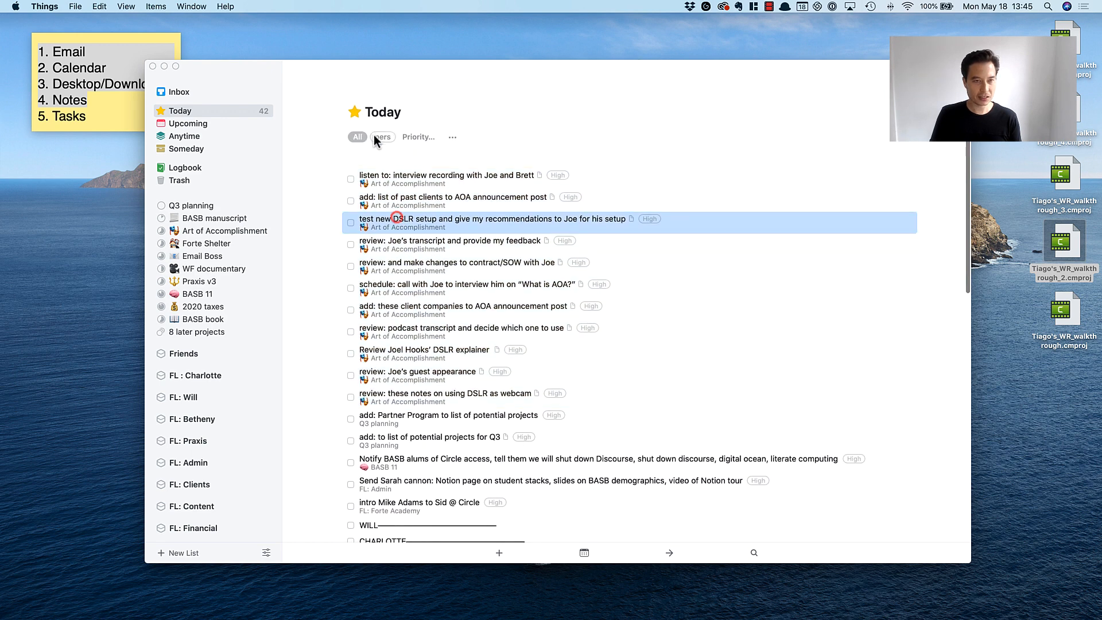
pyautogui.click(499, 552)
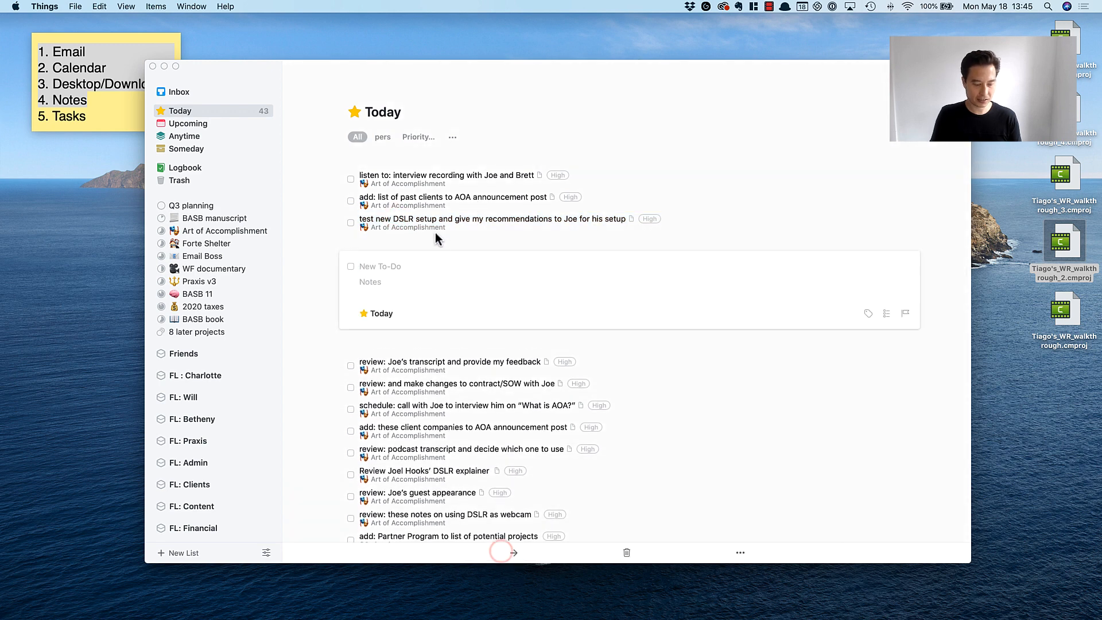
pyautogui.write('ART OF ACCOMPLISHMENT———————————————')
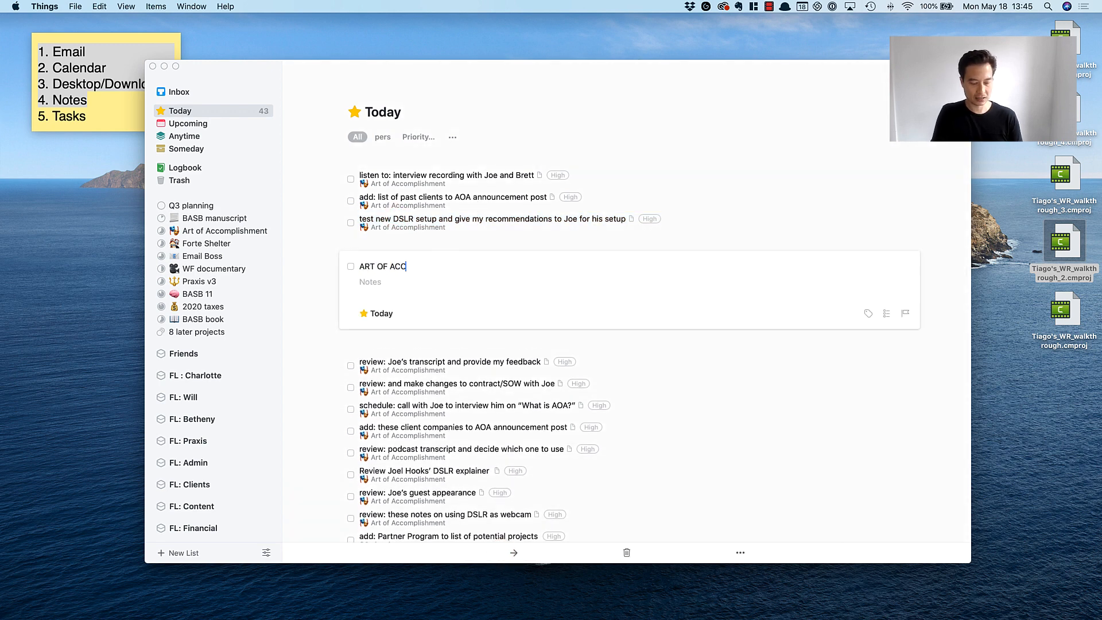
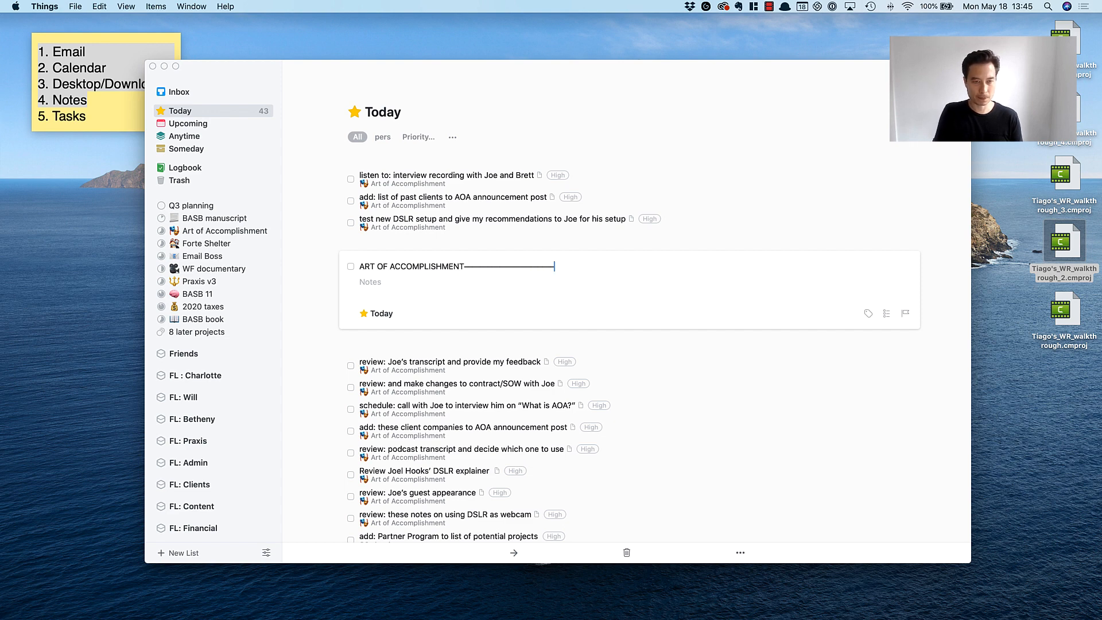
# Finish the ART OF ACCOMPLISHMENT divider title and move the divider to the very start of Today, above the interview recording to-do.
pyautogui.press('Escape')
pyautogui.moveTo(447, 242); pyautogui.dragTo(441, 175)
pyautogui.click(405, 191)
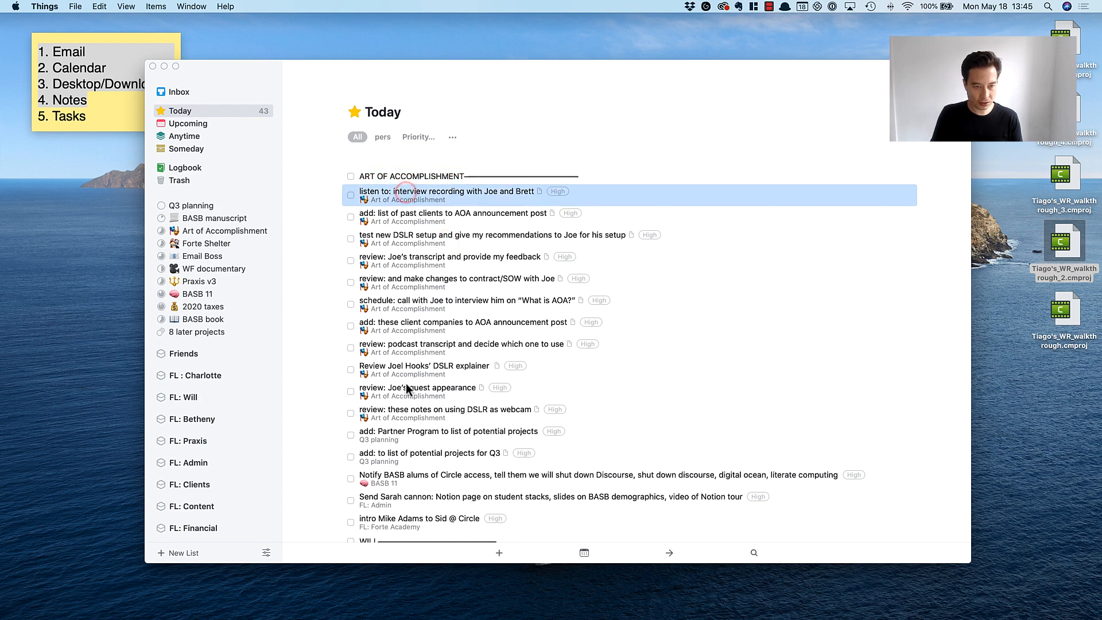
pyautogui.click(408, 413)
# Move the Partner Program to-do from Q3 planning to the end of the HEAVY LIFTS group in Today.
pyautogui.scroll(-5, 408, 407)
pyautogui.click(408, 240)
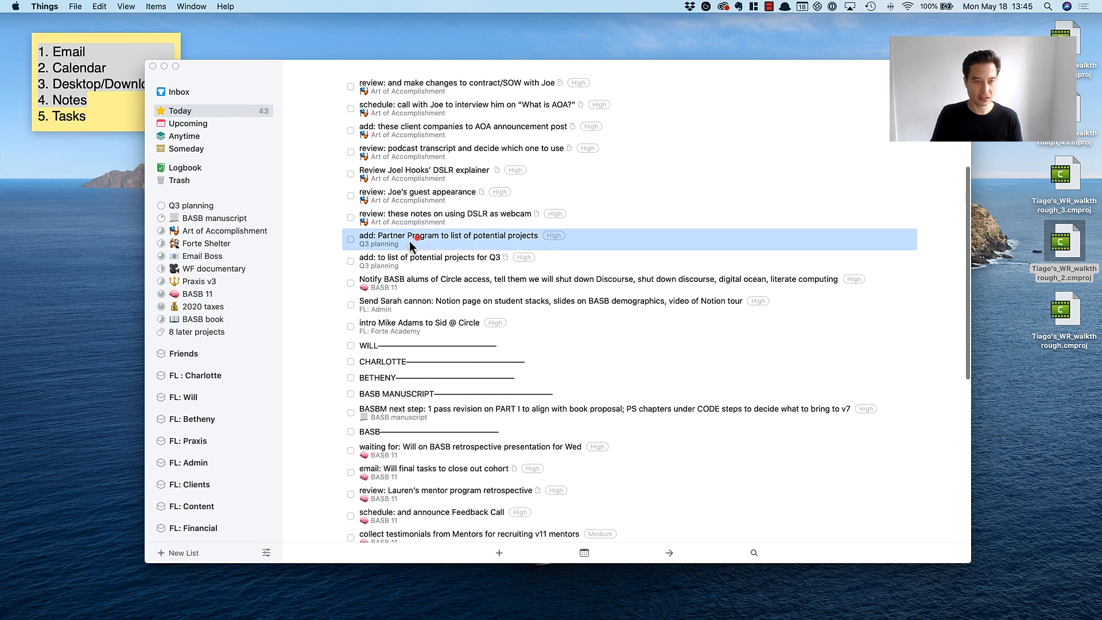
pyautogui.moveTo(396, 244); pyautogui.dragTo(403, 408)
# Move the to-do about notifying BASB alums of Circle access directly under the BASB divider.
pyautogui.scroll(10, 453, 334)
pyautogui.scroll(-3, 453, 335)
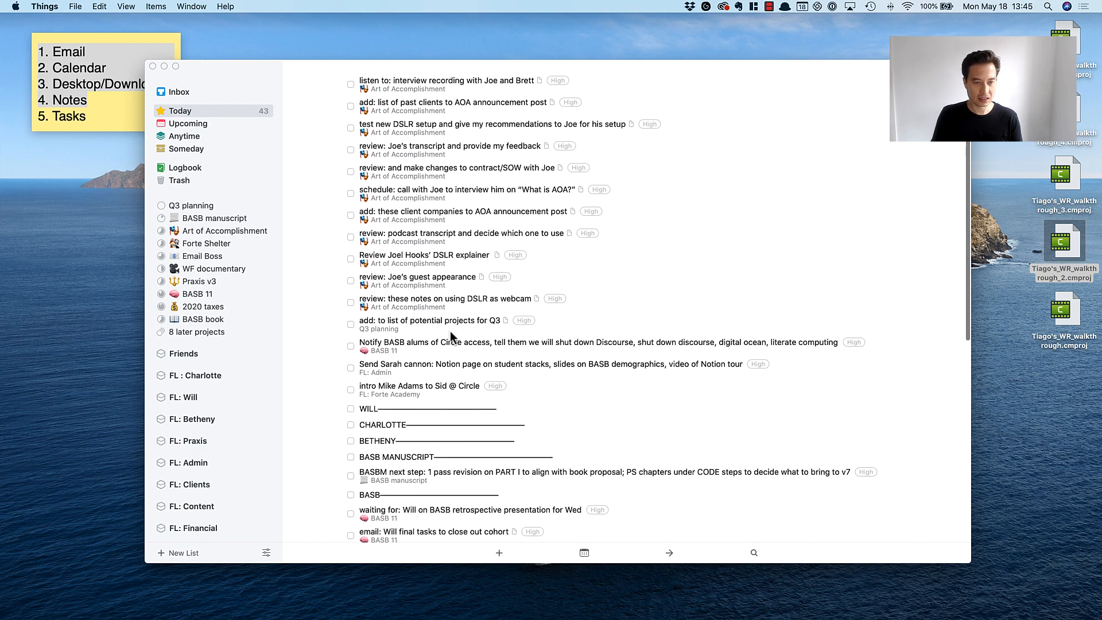
pyautogui.click(430, 362)
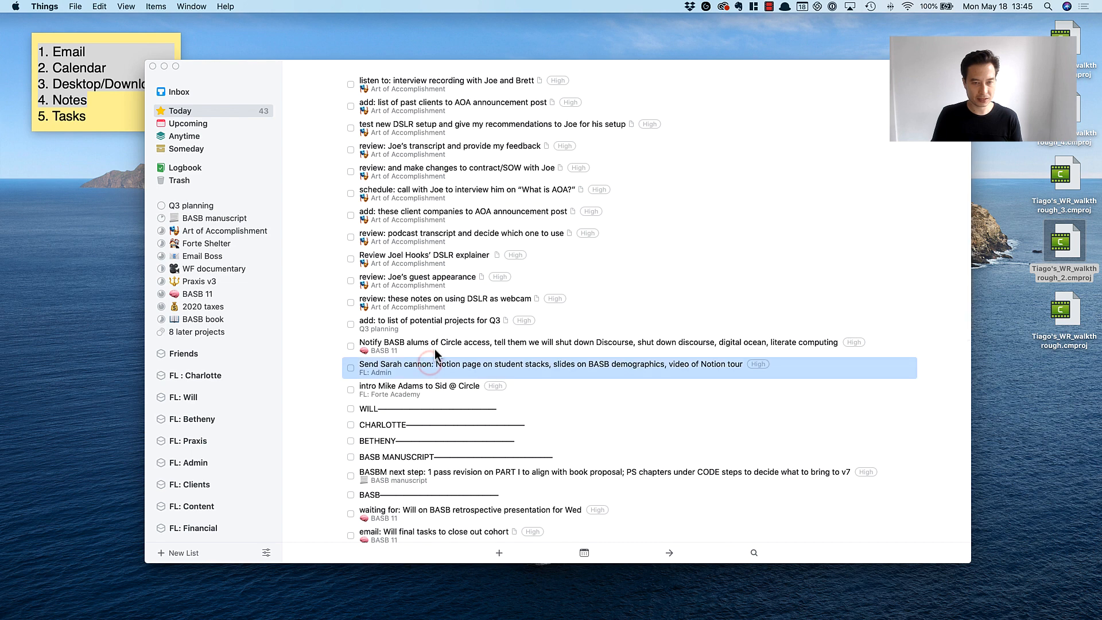
pyautogui.moveTo(435, 349); pyautogui.dragTo(442, 436)
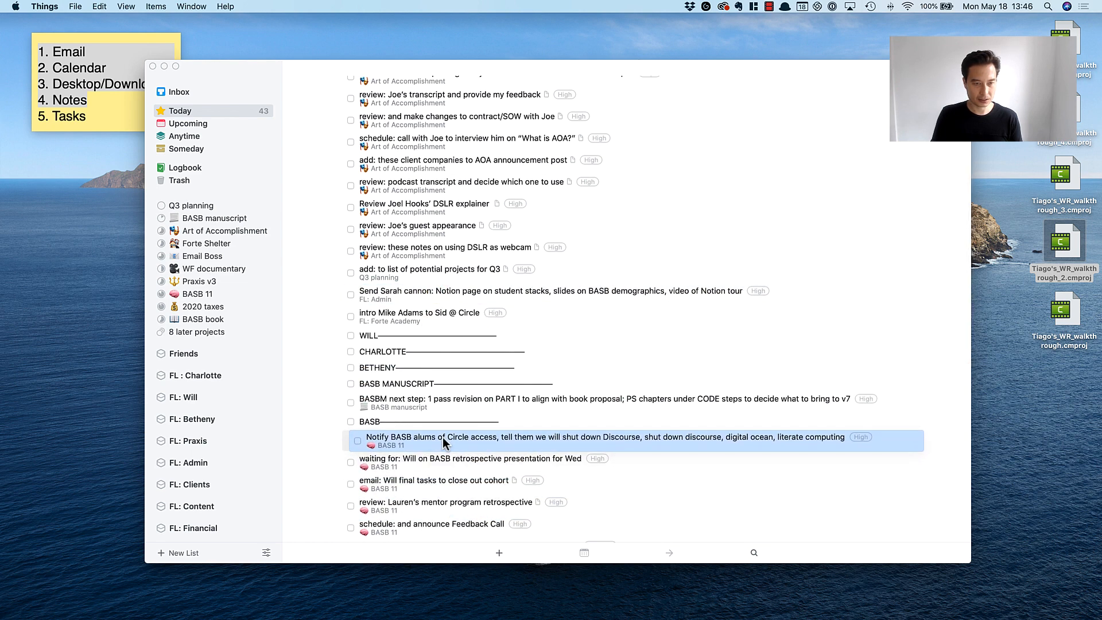
# Move the Notion page and BASB demographics to-do and the Circle intro to-do together directly under the QUICK N EASY divider.
pyautogui.click(418, 315)
pyautogui.keyDown('shift'); pyautogui.click(415, 290); pyautogui.keyUp('shift')
pyautogui.moveTo(411, 294); pyautogui.dragTo(454, 426)
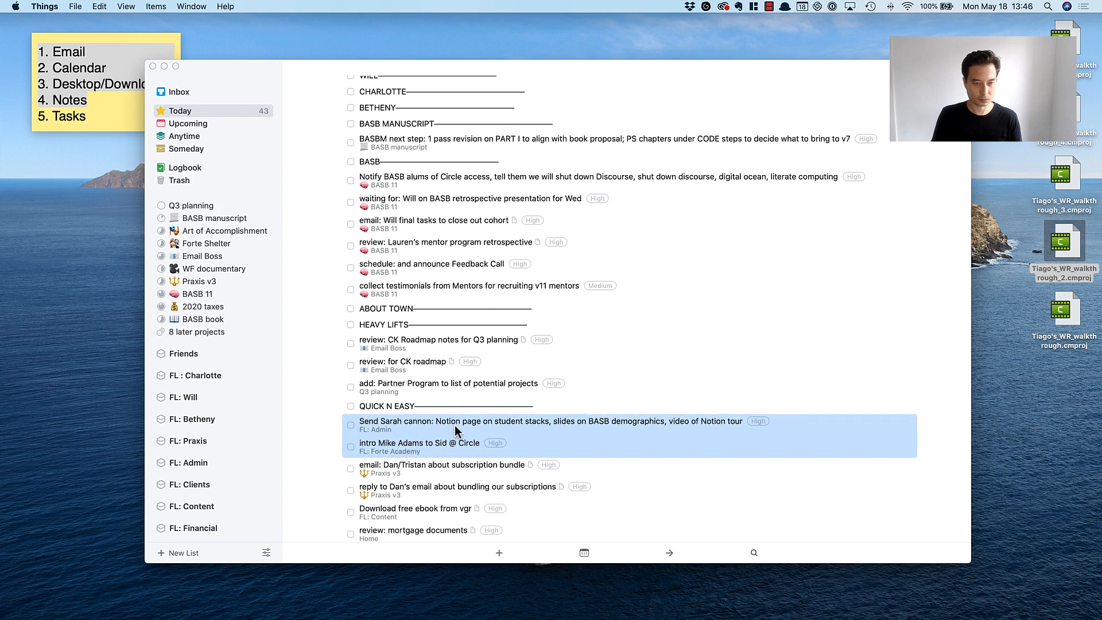
# Move the to-do about the list of potential projects for Q3 directly under the HEAVY LIFTS divider.
pyautogui.scroll(10, 456, 425)
pyautogui.click(401, 319)
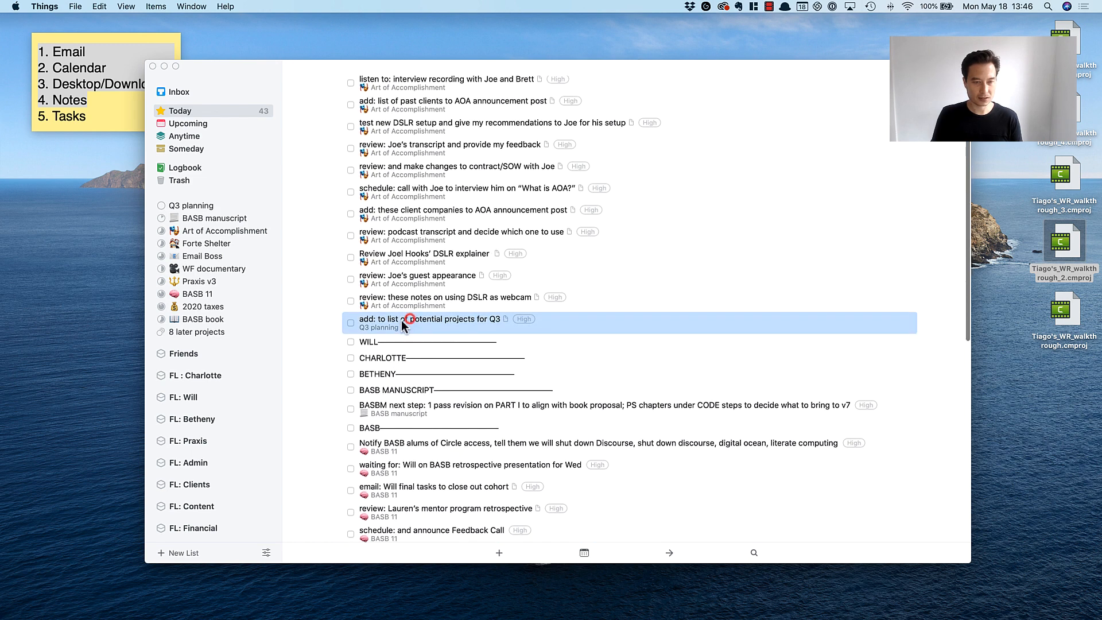
pyautogui.moveTo(401, 319); pyautogui.dragTo(405, 390)
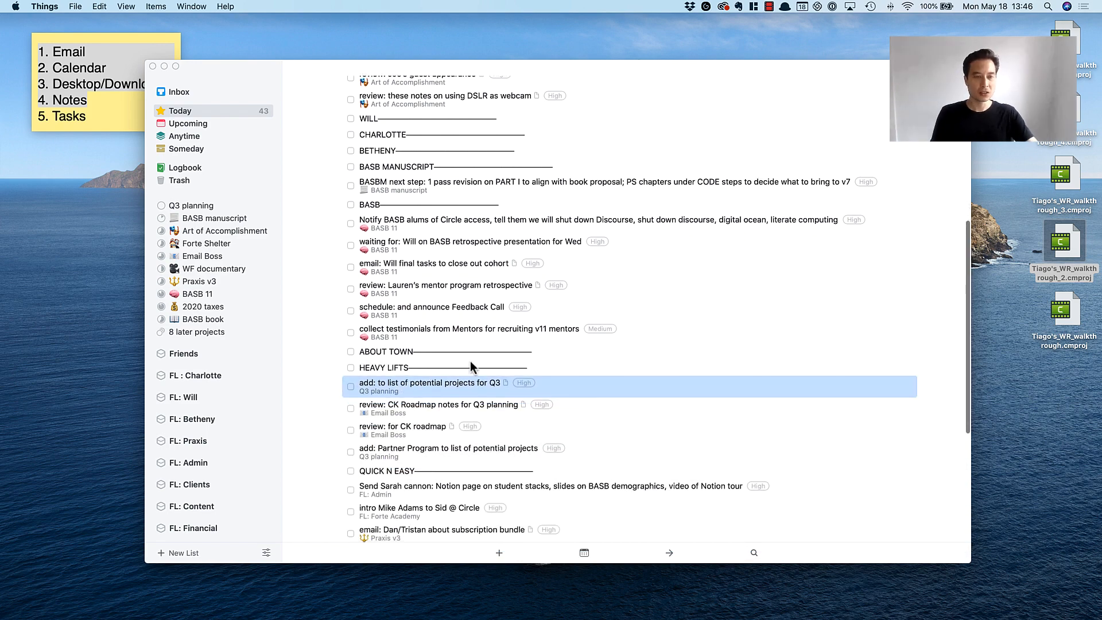
pyautogui.scroll(10, 470, 366)
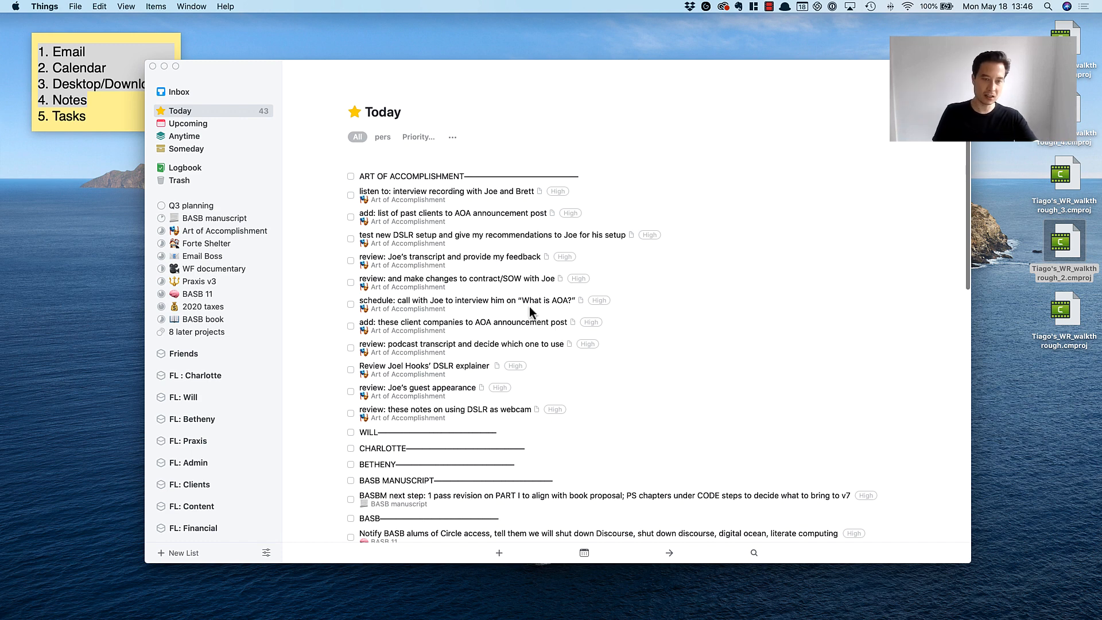
pyautogui.scroll(-1, 549, 238)
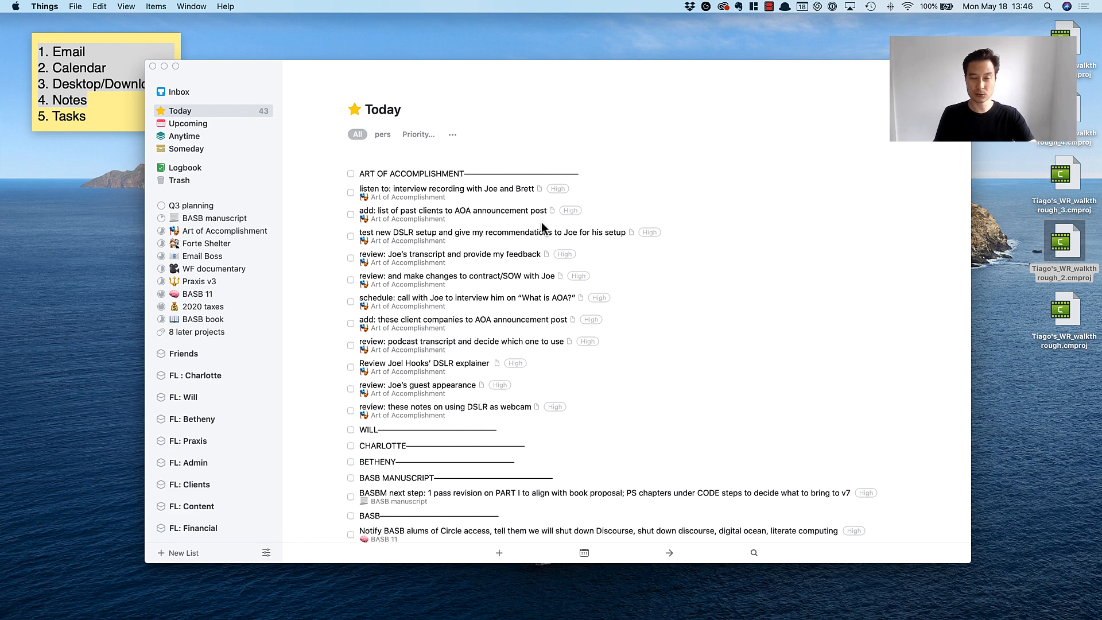
# Switch to Stickies, place the checklist note over the Today list and go through its five items from Email to Tasks.
pyautogui.click(146, 35)
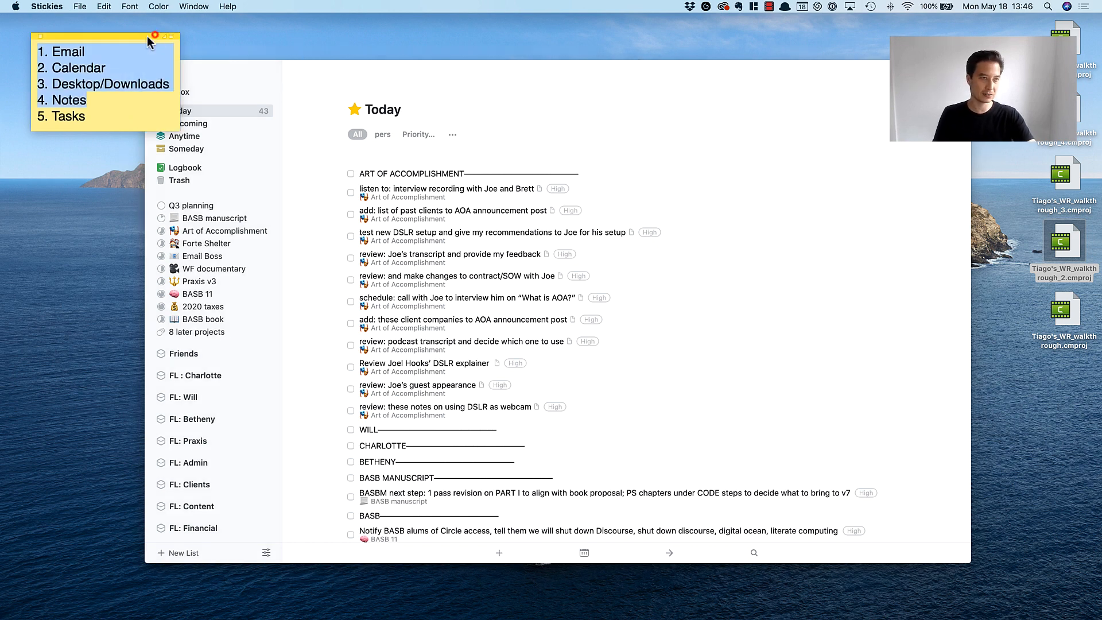
pyautogui.moveTo(147, 36); pyautogui.dragTo(619, 202)
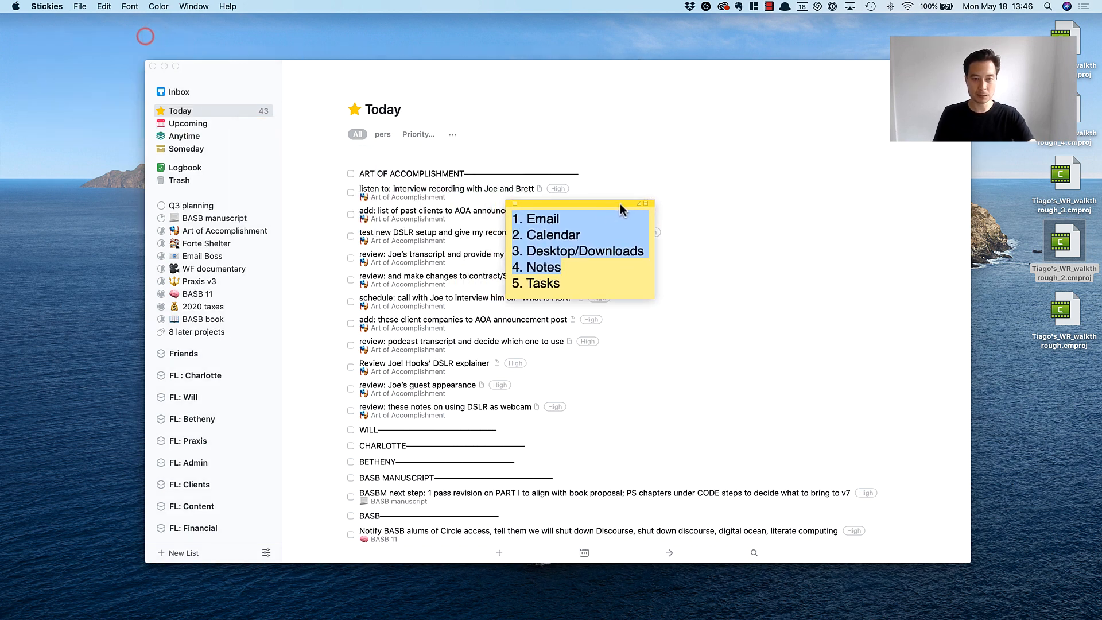
pyautogui.doubleClick(556, 219)
pyautogui.click(569, 253)
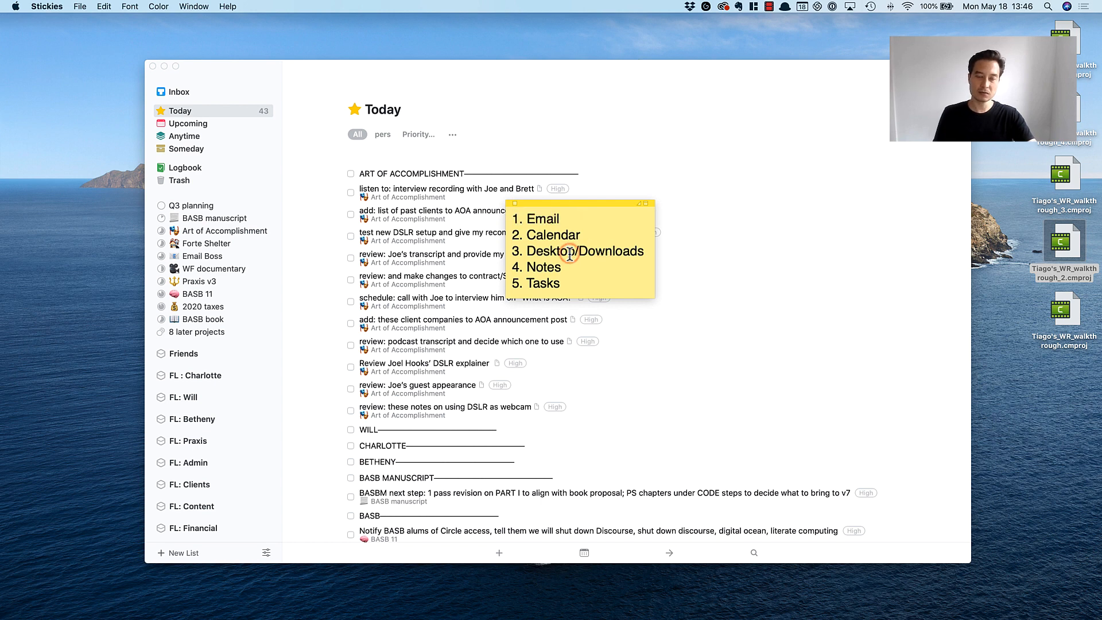
pyautogui.moveTo(566, 218); pyautogui.dragTo(497, 219)
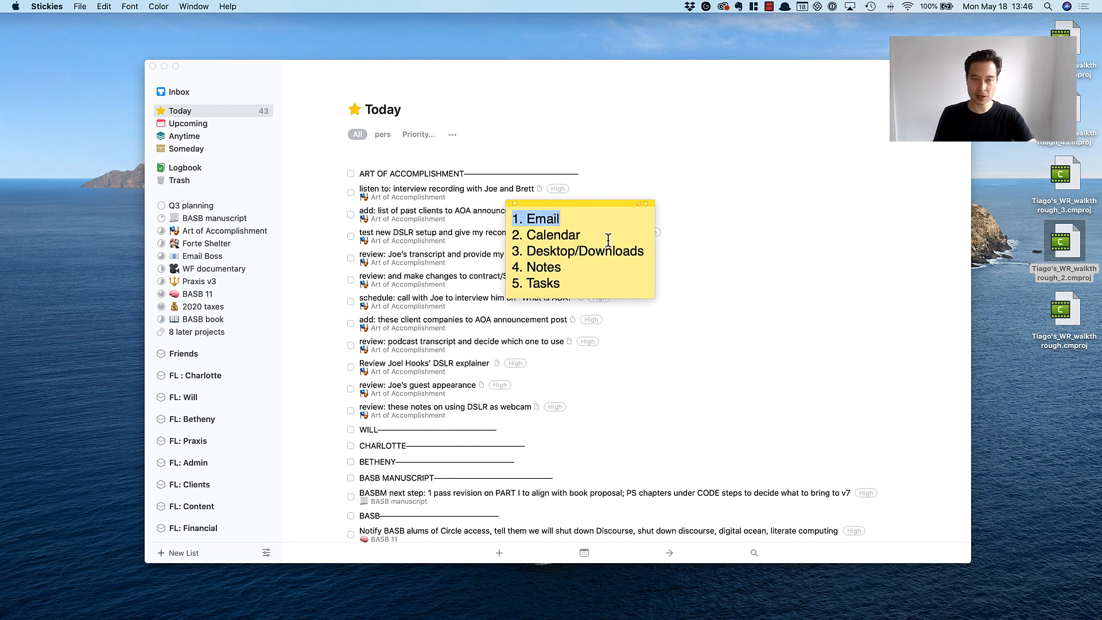
pyautogui.moveTo(607, 236); pyautogui.dragTo(511, 238)
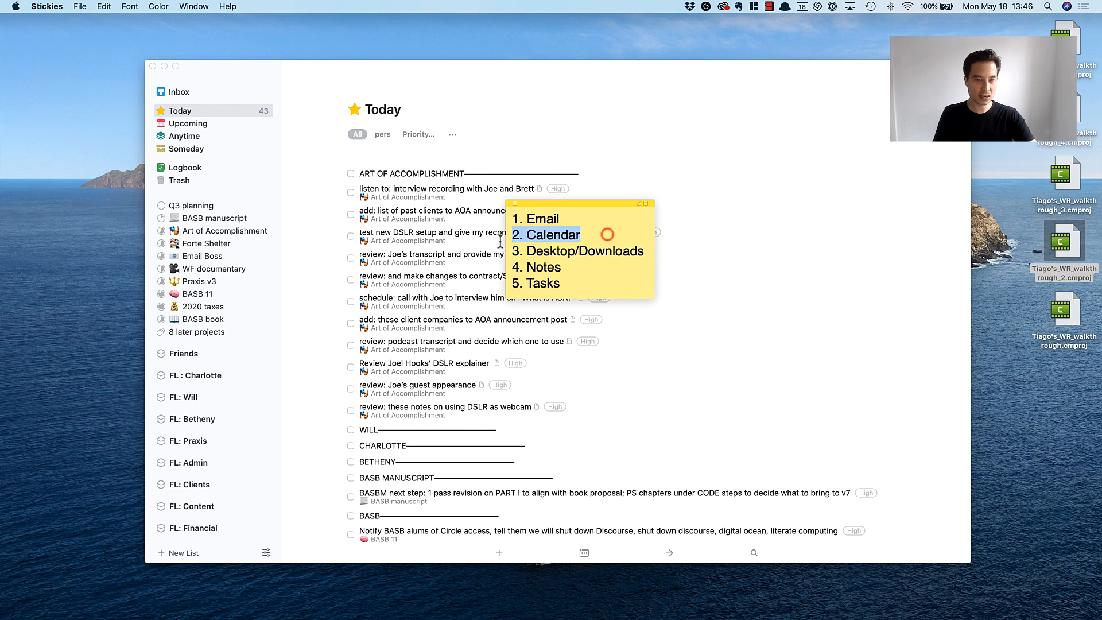
pyautogui.moveTo(652, 252); pyautogui.dragTo(494, 255)
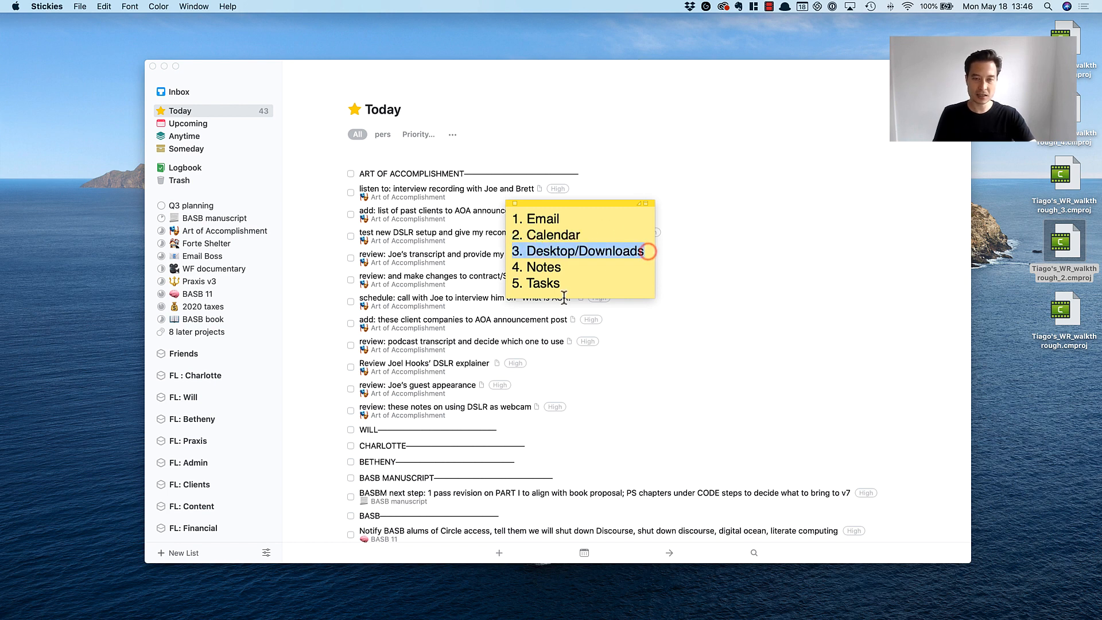
pyautogui.moveTo(572, 270); pyautogui.dragTo(513, 270)
pyautogui.click(537, 278)
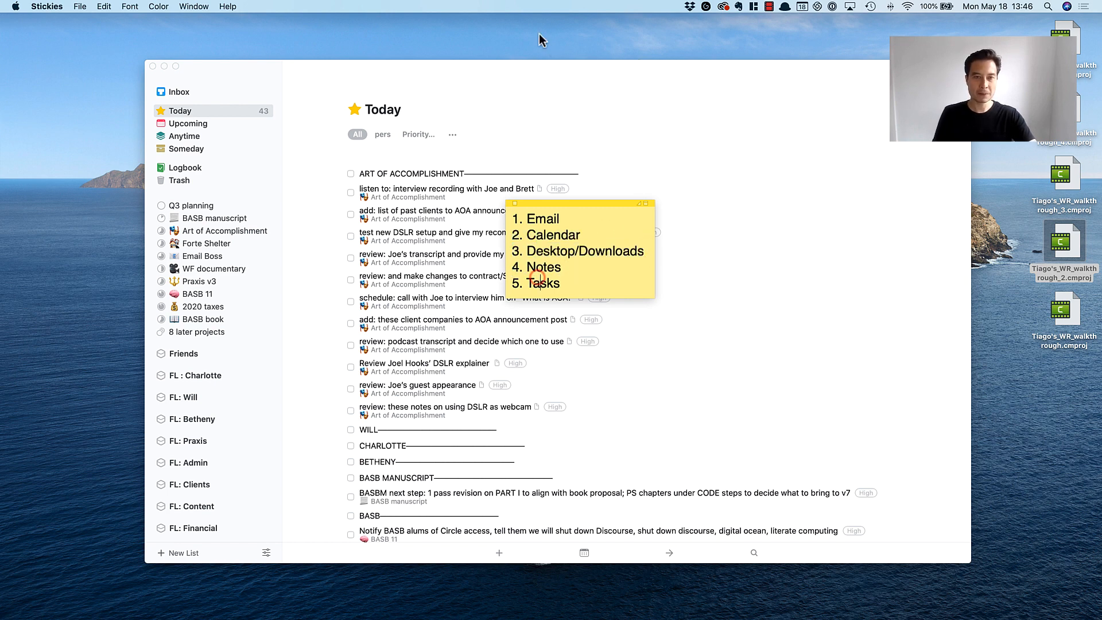
# Switch back to Things and look over the Today list from the ART OF ACCOMPLISHMENT divider down to FRIENDS.
pyautogui.click(553, 91)
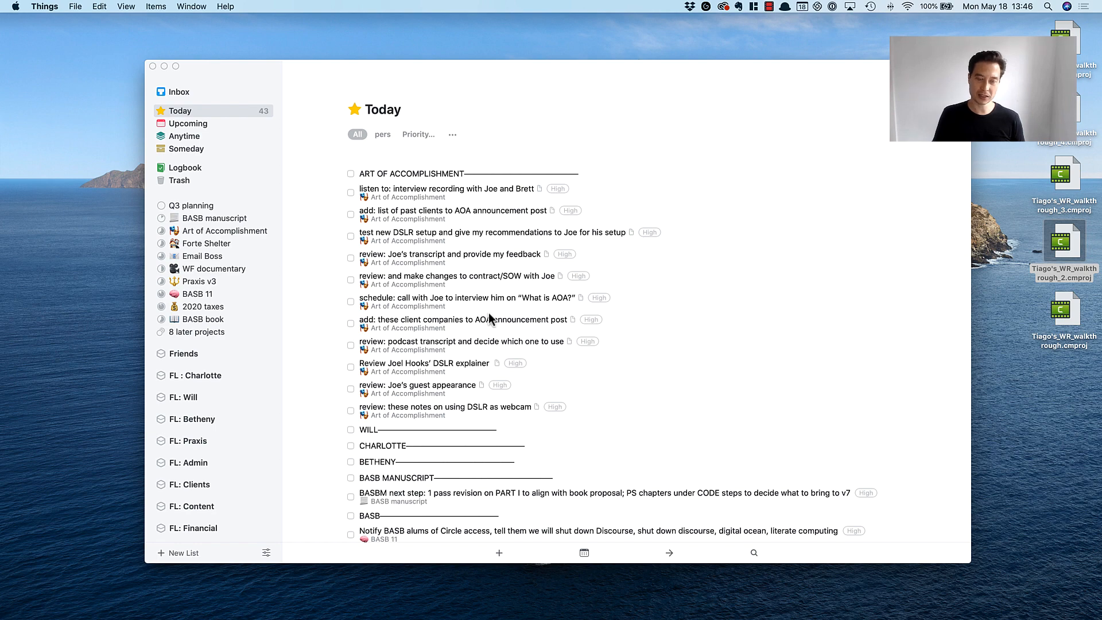
pyautogui.scroll(-10, 424, 334)
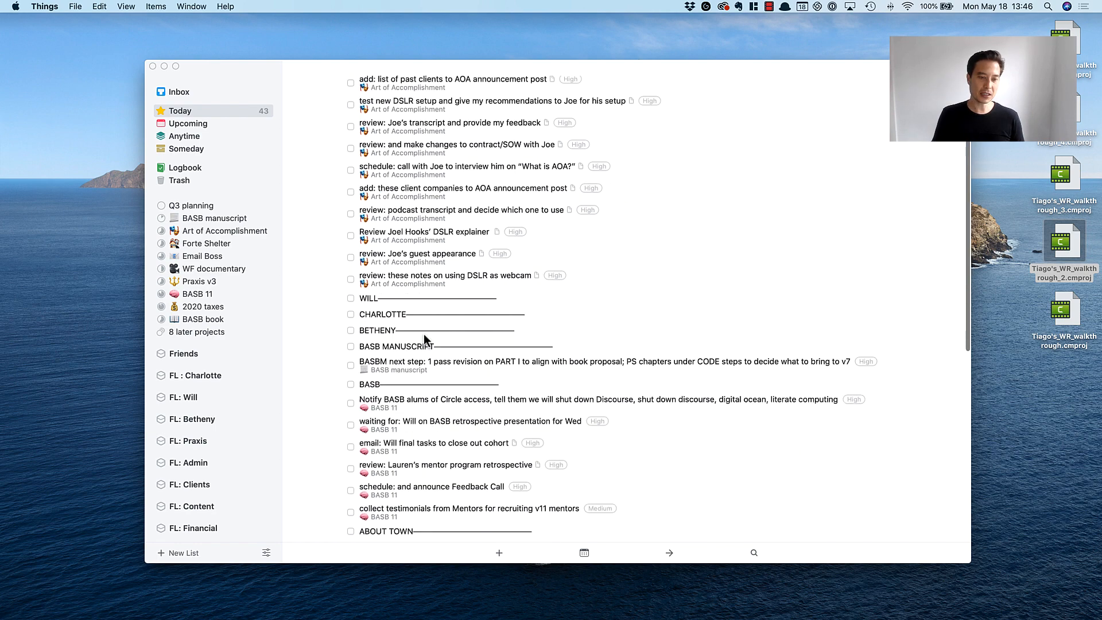
pyautogui.click(402, 273)
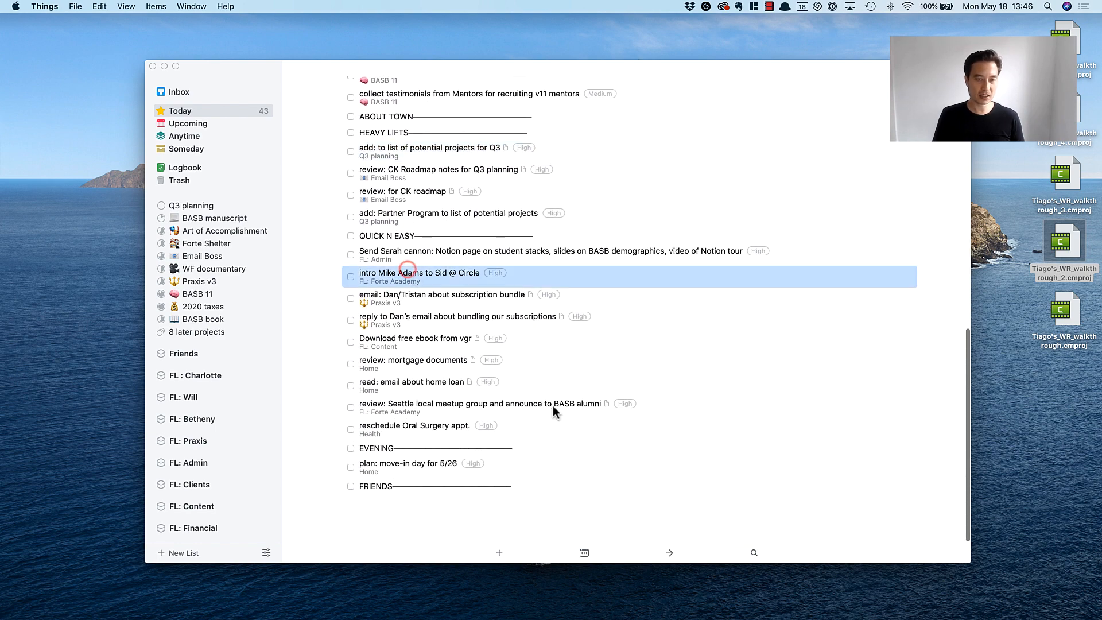
pyautogui.scroll(10, 529, 212)
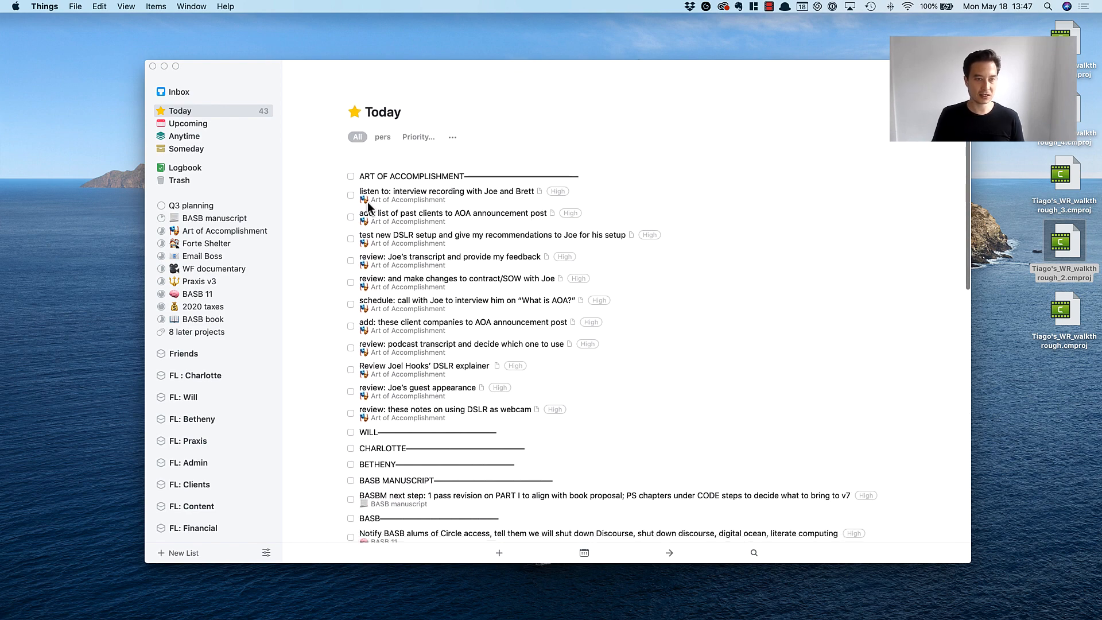
pyautogui.click(379, 108)
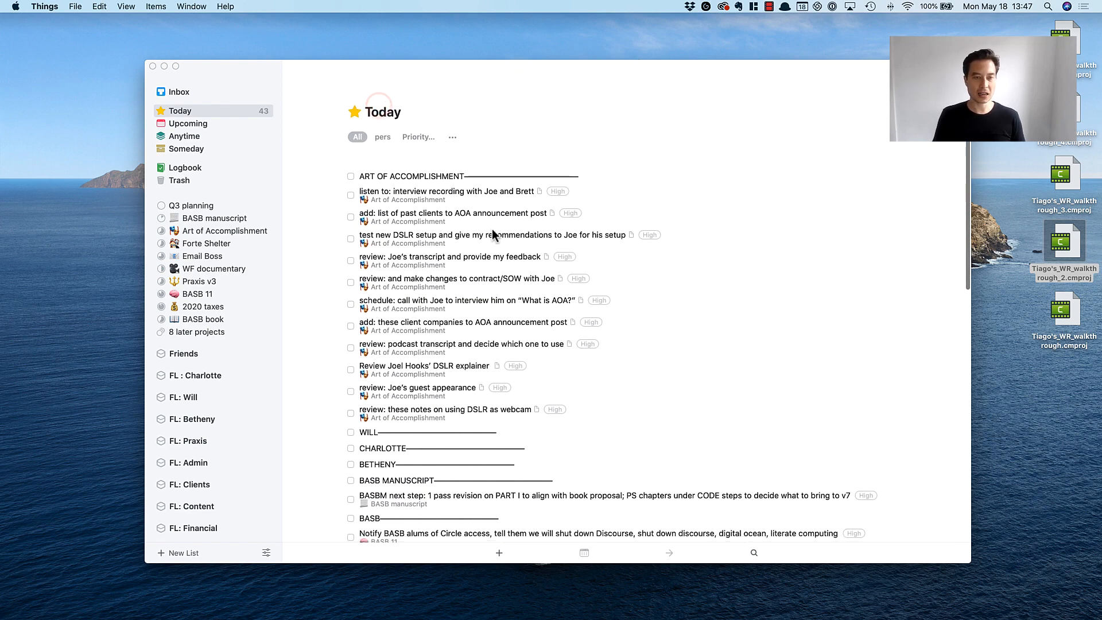
pyautogui.scroll(-1, 375, 123)
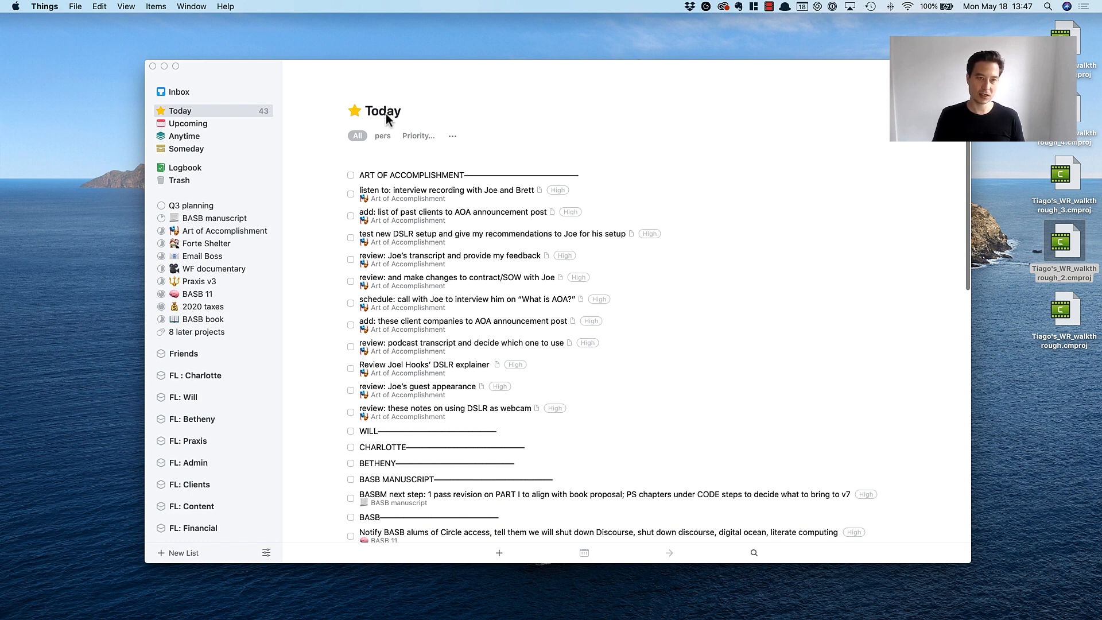
pyautogui.scroll(-2, 502, 327)
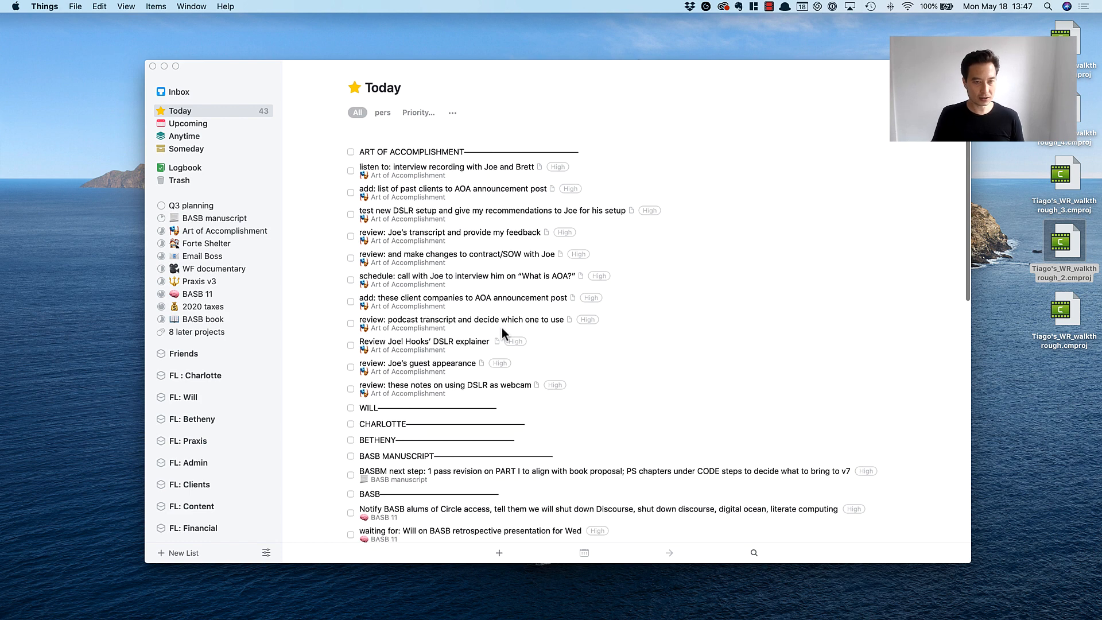
# Review the to-dos grouped under the ART OF ACCOMPLISHMENT, BASB and HEAVY LIFTS dividers, selecting the HEAVY LIFTS group together.
pyautogui.click(395, 169)
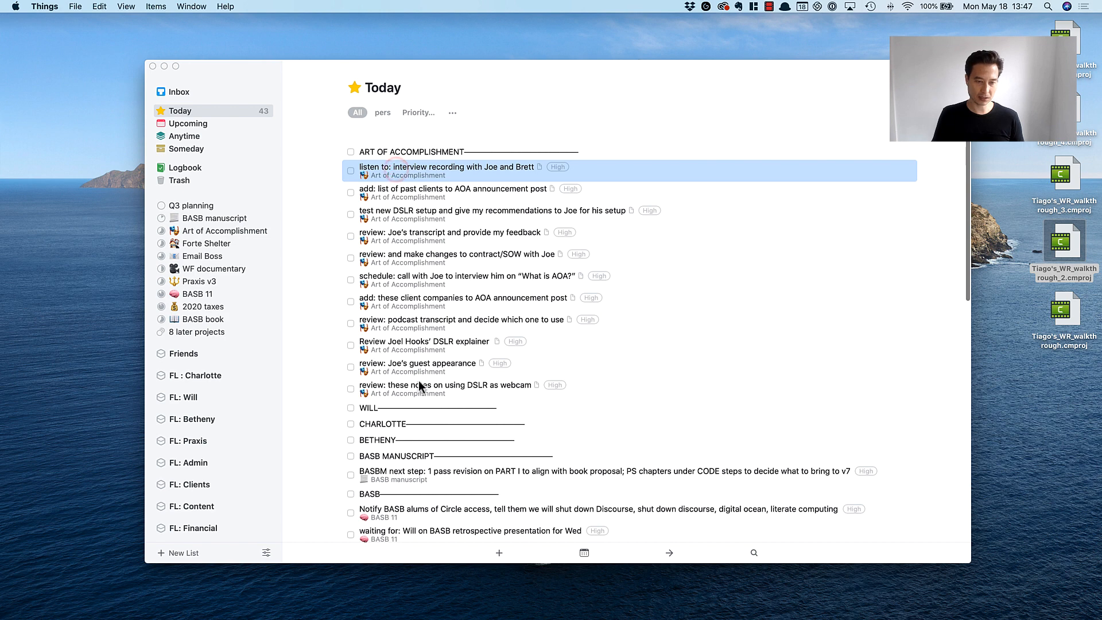
pyautogui.scroll(-6, 429, 367)
pyautogui.click(411, 307)
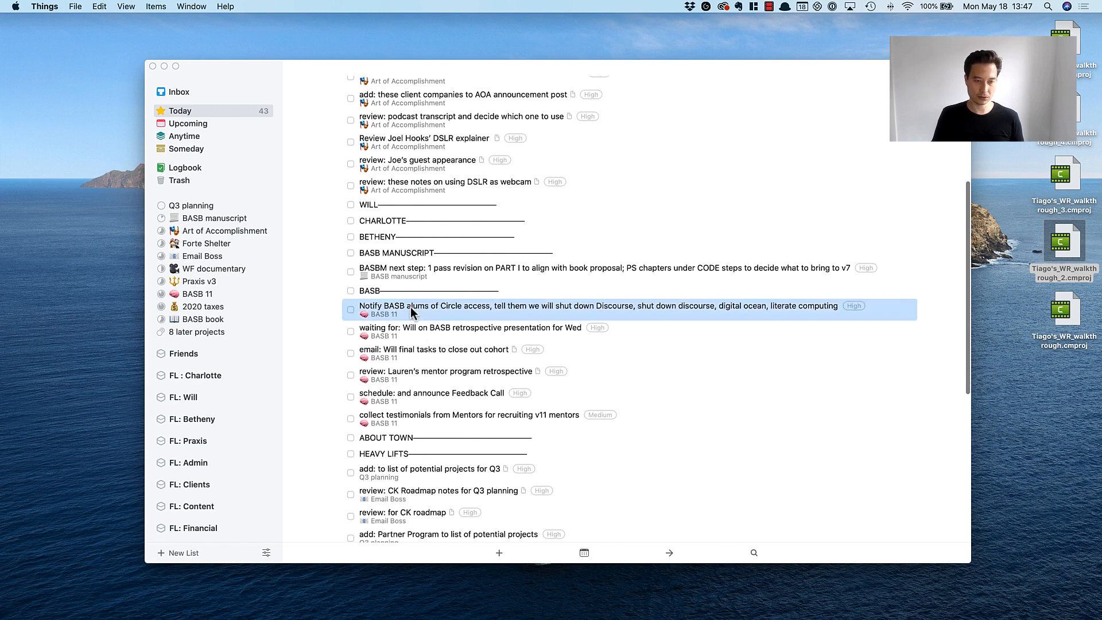
pyautogui.click(412, 418)
pyautogui.scroll(-7, 546, 502)
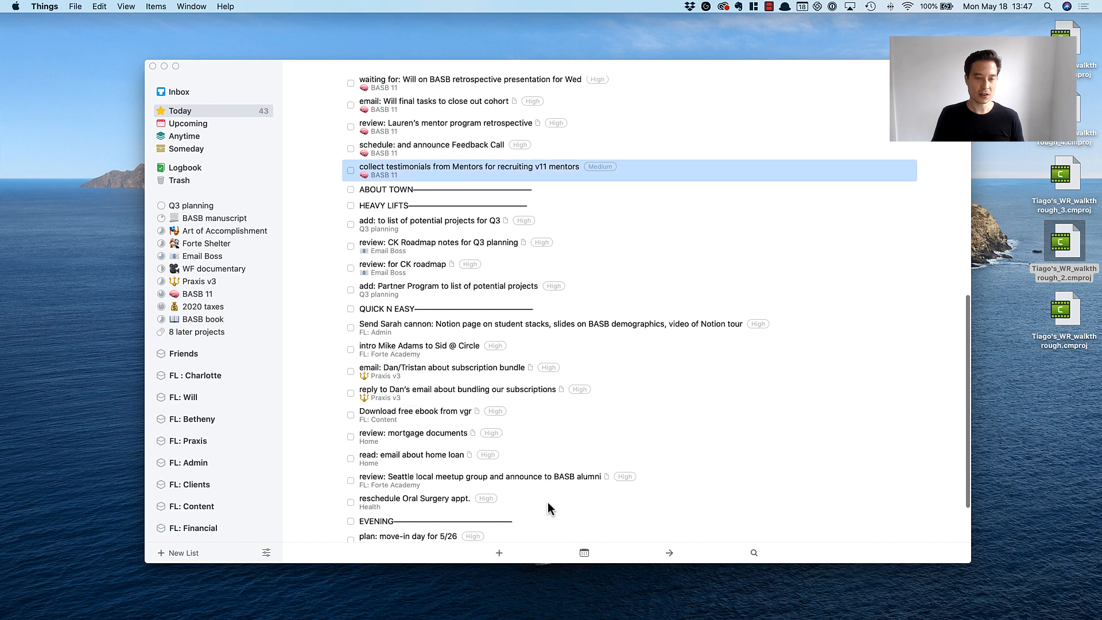
pyautogui.click(410, 225)
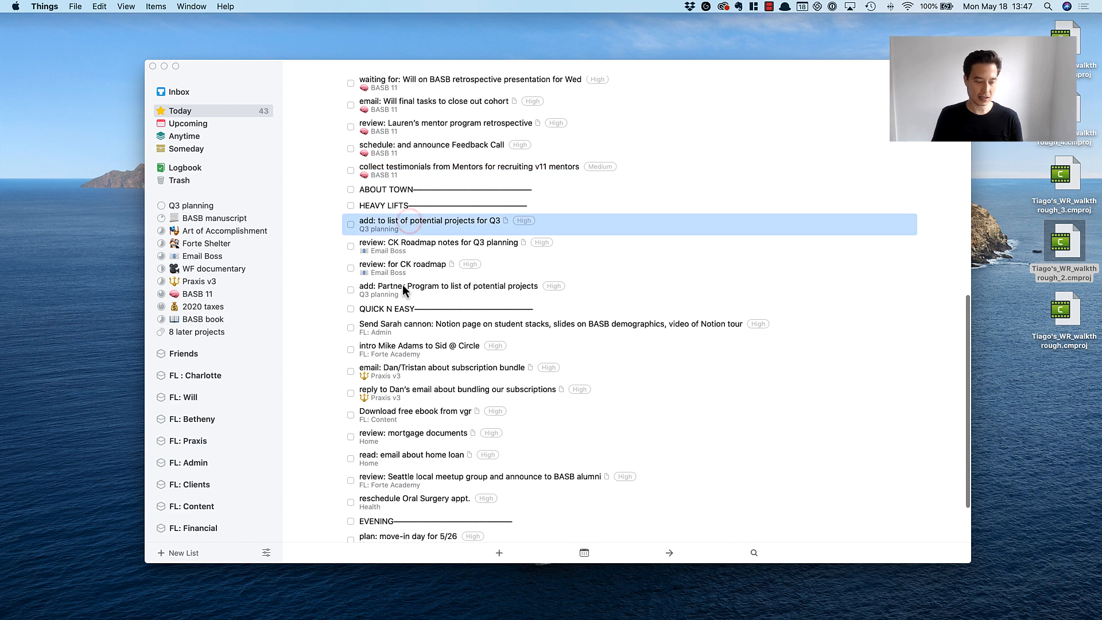
pyautogui.click(402, 284)
pyautogui.keyDown('shift'); pyautogui.click(394, 226); pyautogui.keyUp('shift')
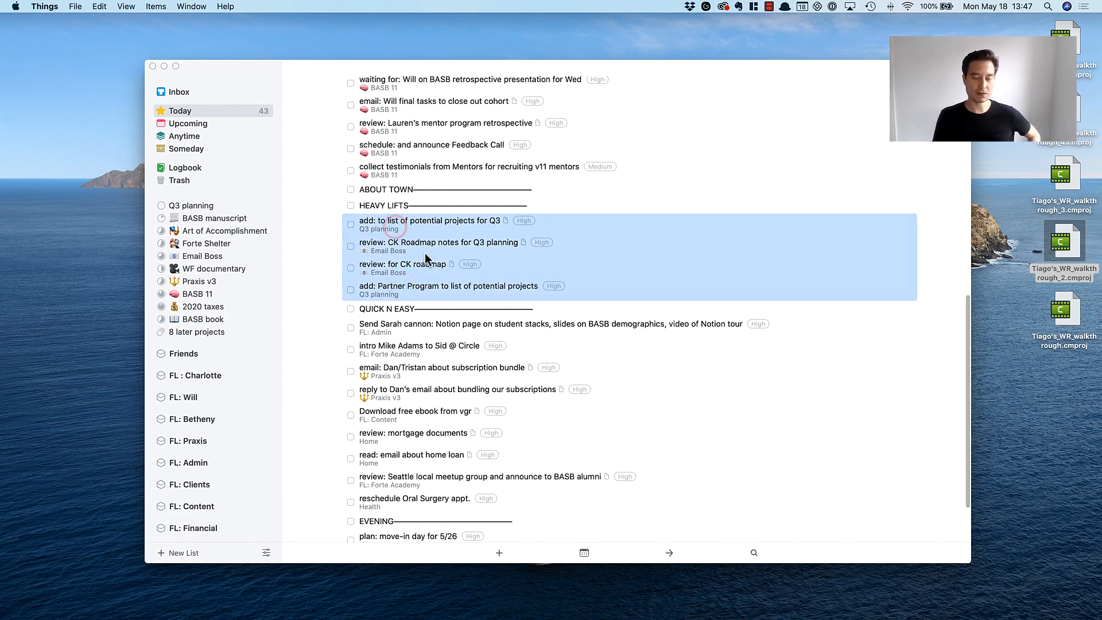
pyautogui.click(428, 248)
# Review the QUICK N EASY group by selecting all its to-dos, and check the whole Today list from start to end.
pyautogui.scroll(-3, 428, 247)
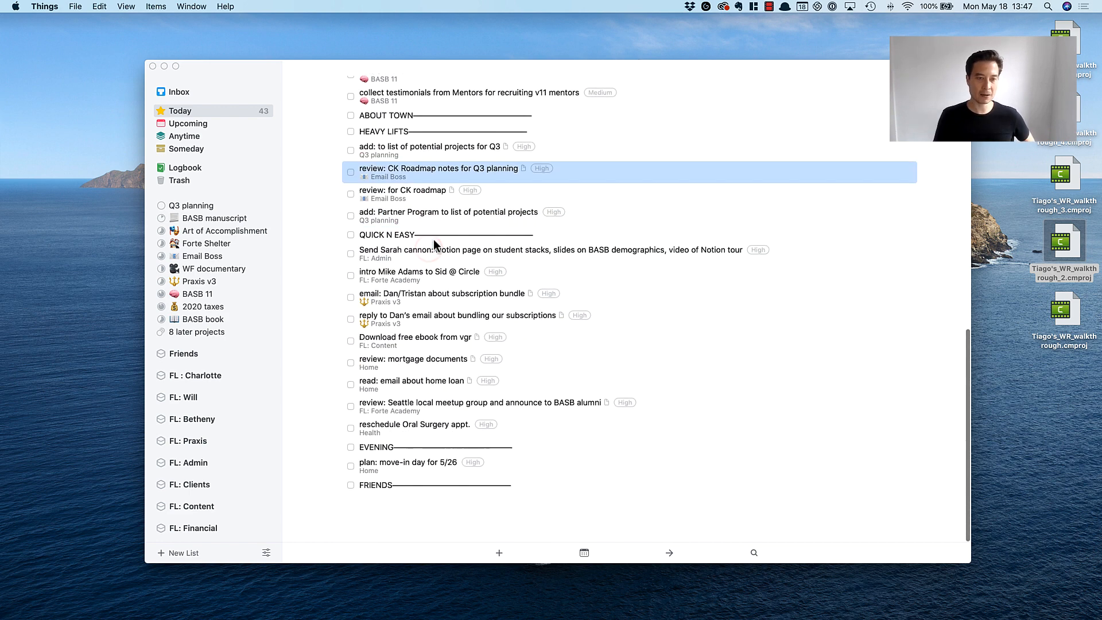
pyautogui.click(413, 251)
pyautogui.keyDown('shift'); pyautogui.click(429, 425); pyautogui.keyUp('shift')
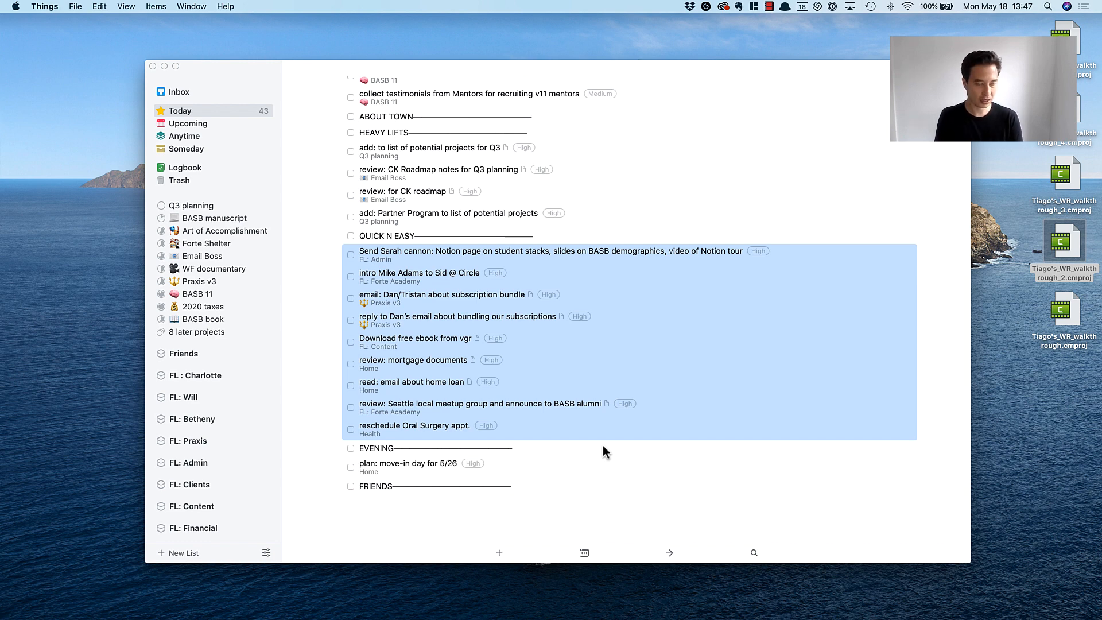
pyautogui.click(393, 322)
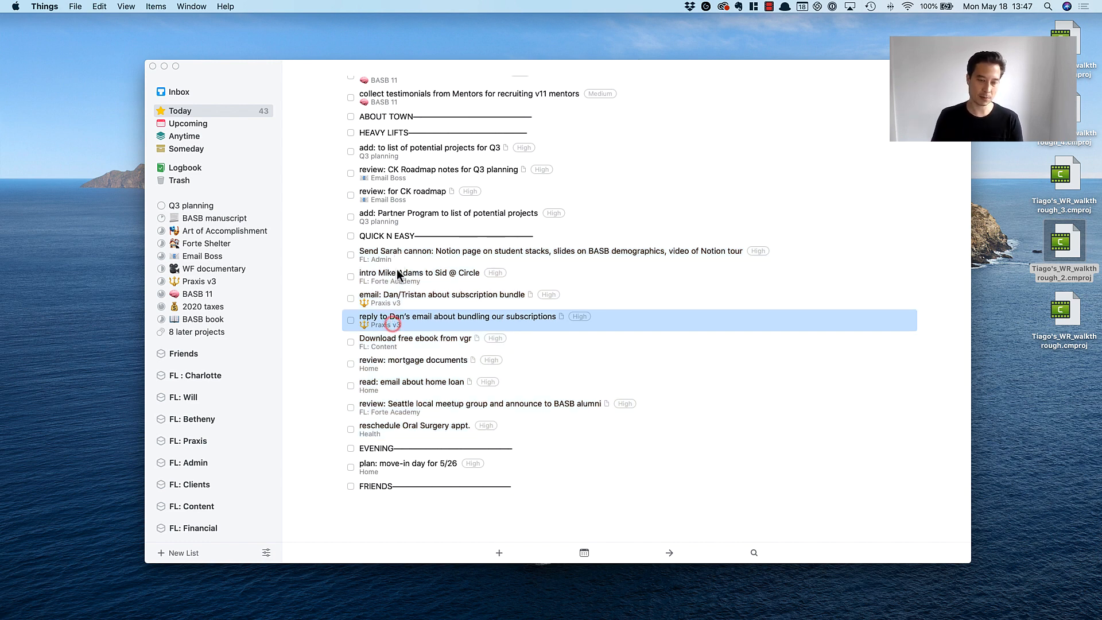
pyautogui.scroll(15, 423, 243)
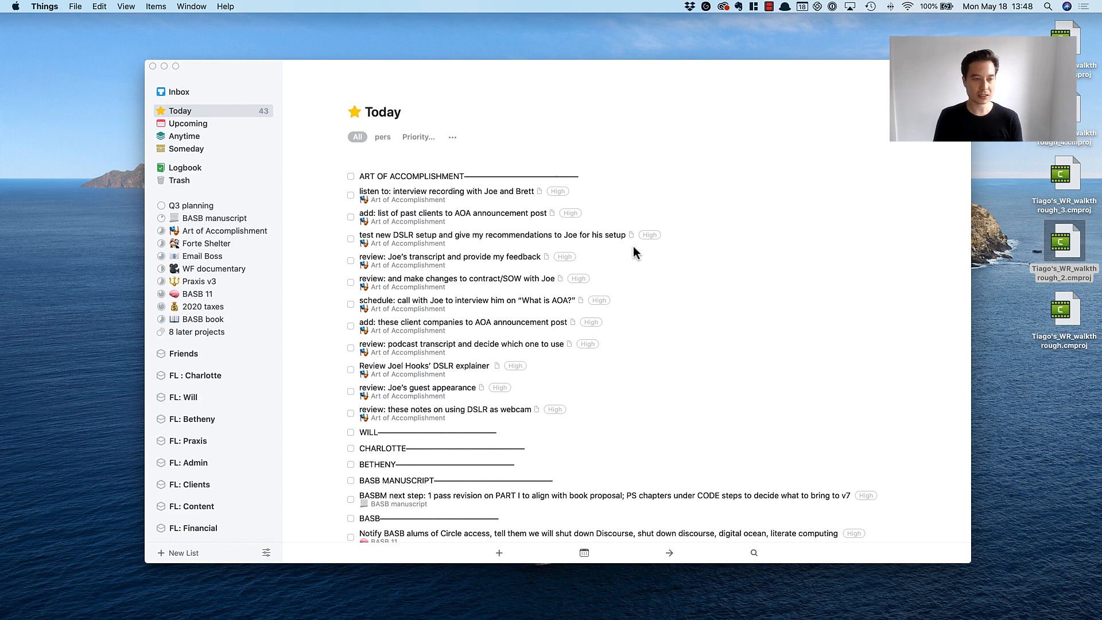
pyautogui.click(441, 195)
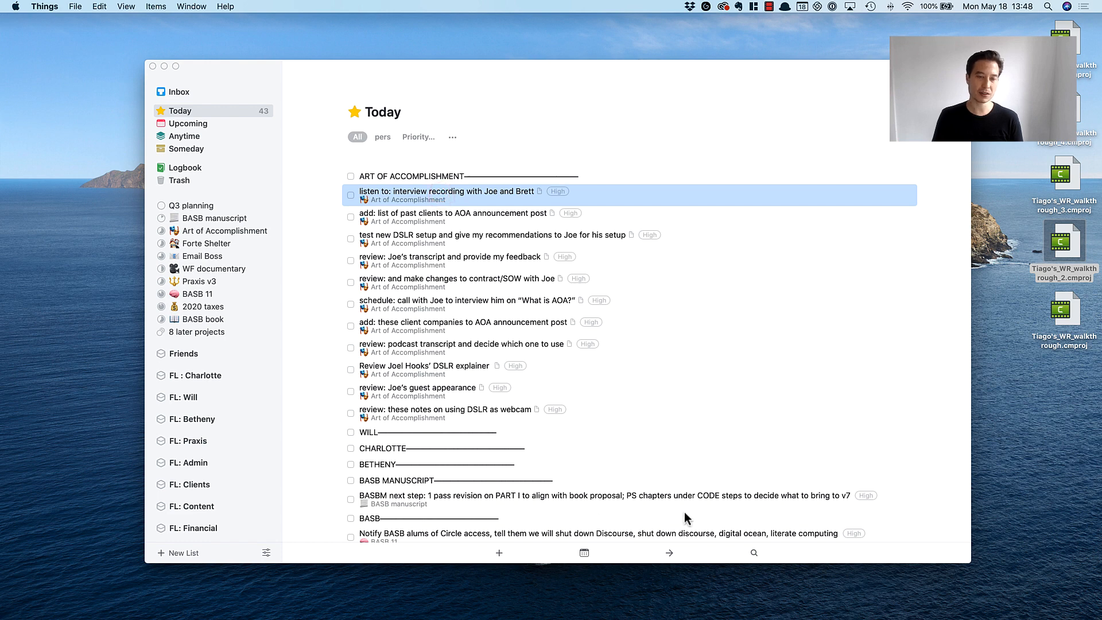
pyautogui.scroll(-15, 659, 363)
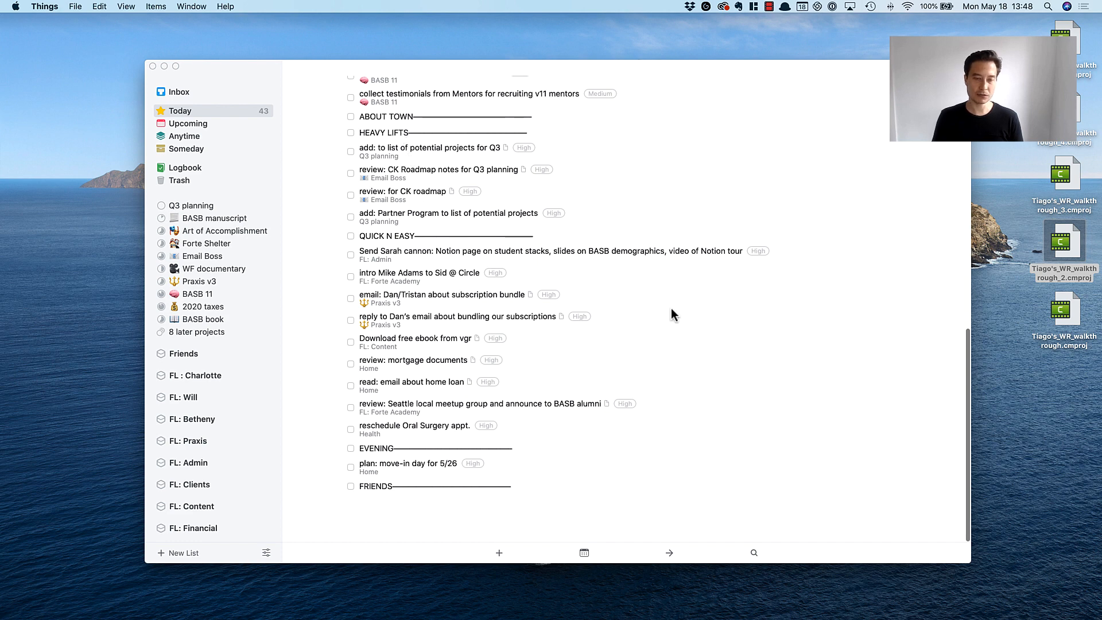
pyautogui.scroll(15, 670, 307)
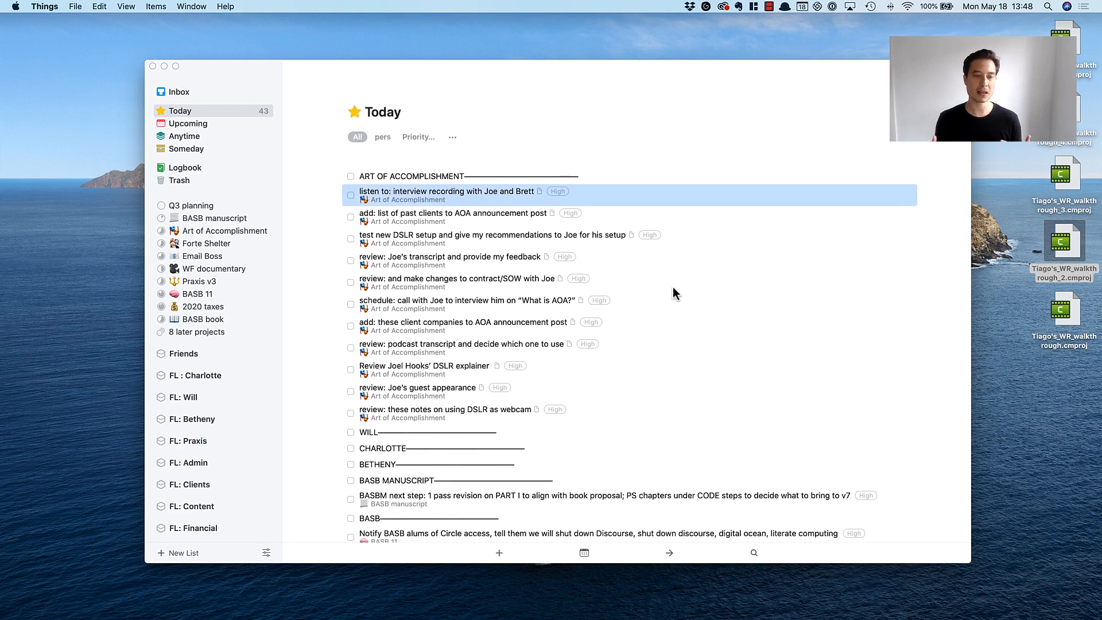